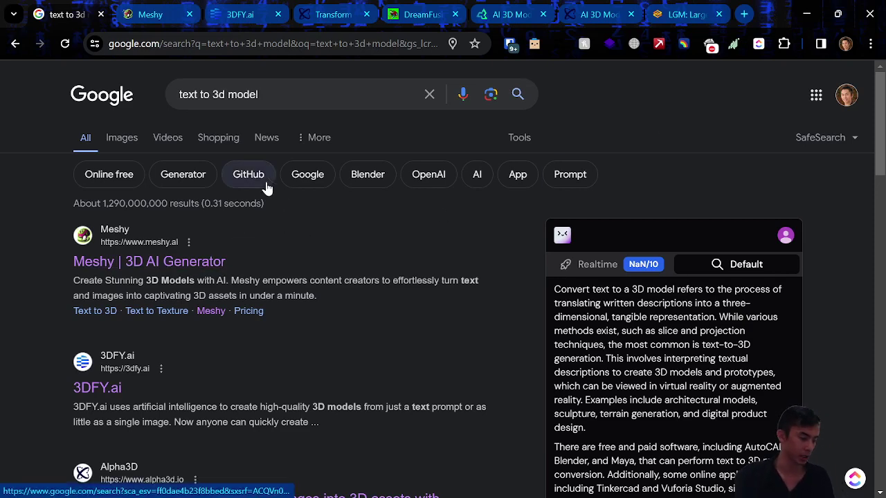
Switch to Pinokio's LGM web UI and check Task Manager memory use (26.2 of 32 GB)
scroll(148, 200, "down", 1)
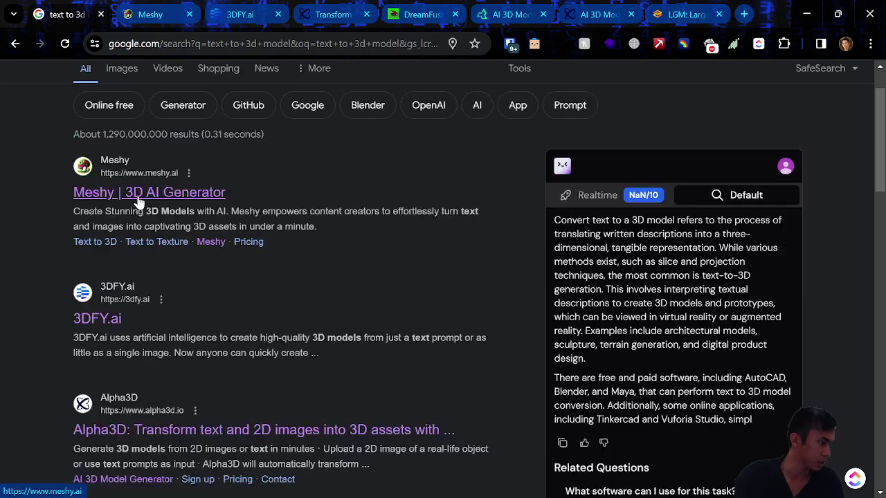
scroll(177, 173, "down", 1)
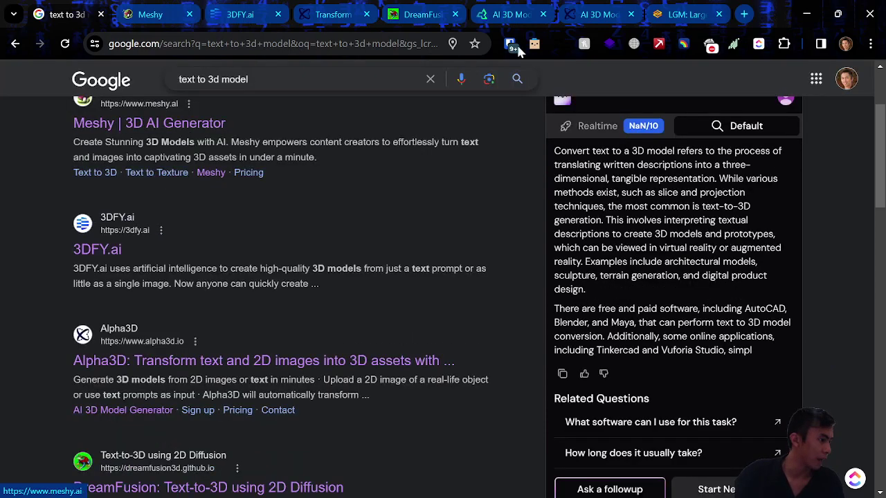
scroll(148, 187, "up", 1)
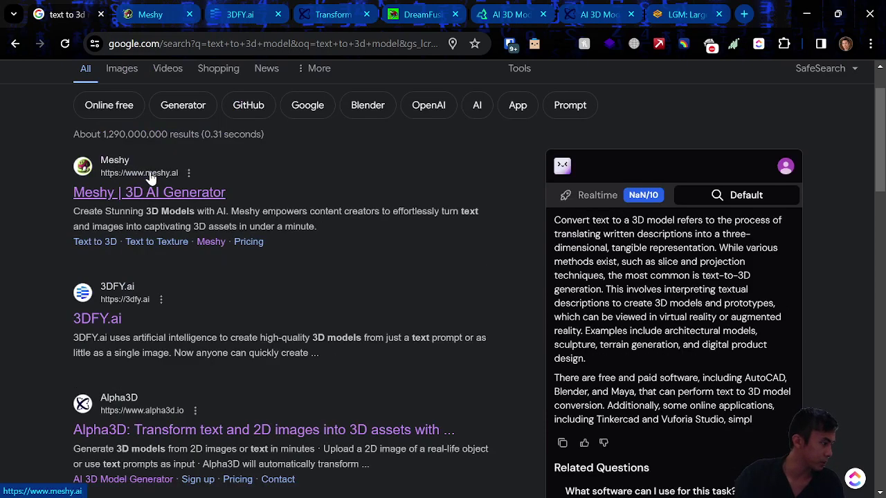
scroll(142, 208, "down", 1)
scroll(118, 250, "down", 2)
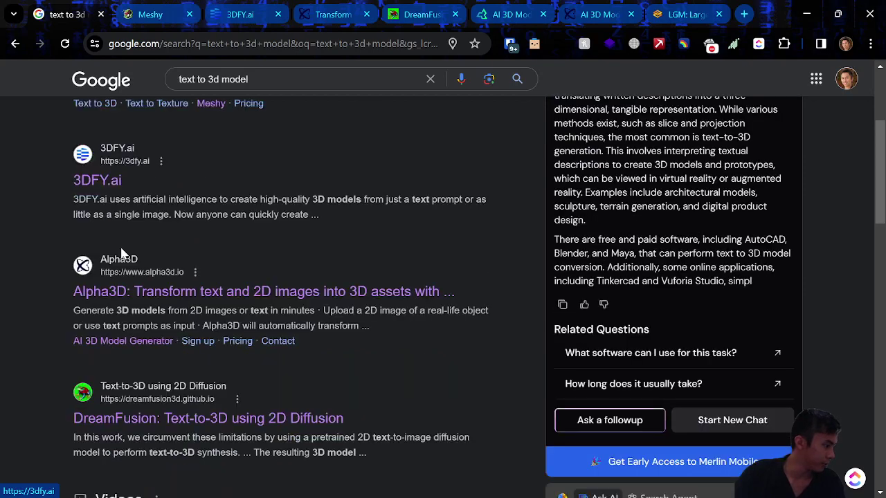
scroll(142, 229, "down", 1)
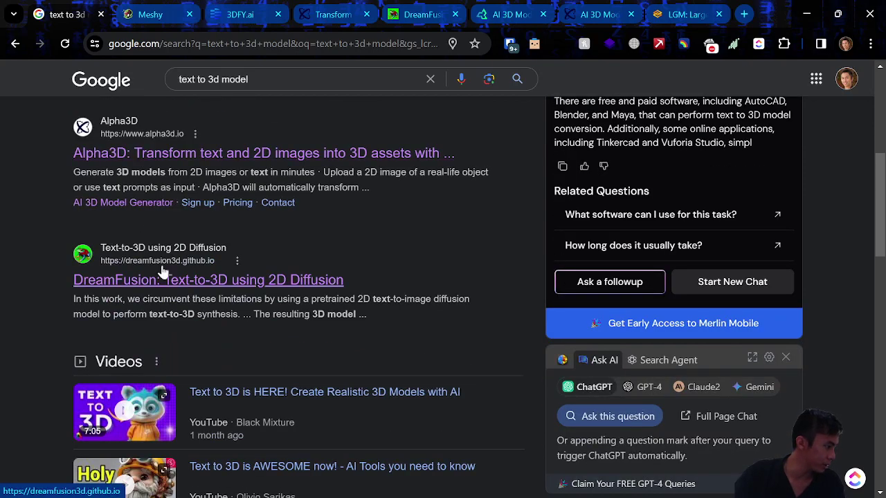
scroll(142, 249, "down", 1)
scroll(160, 216, "down", 1)
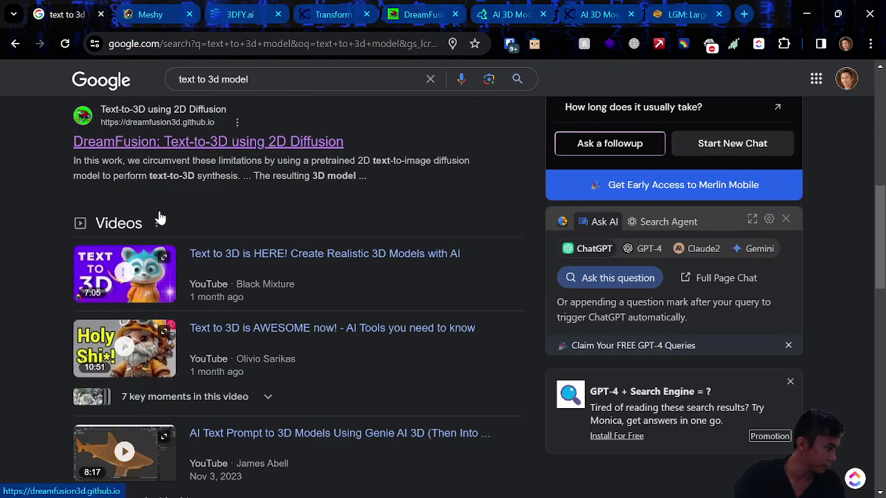
scroll(184, 167, "down", 5)
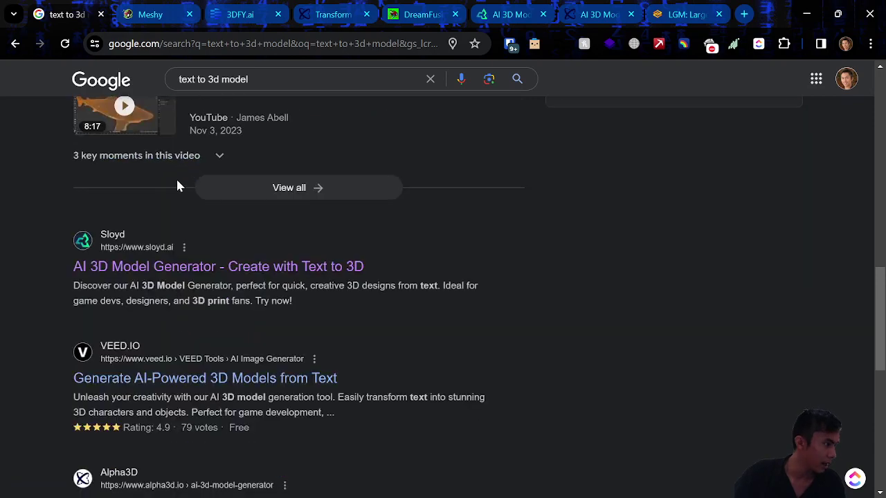
scroll(154, 270, "down", 4)
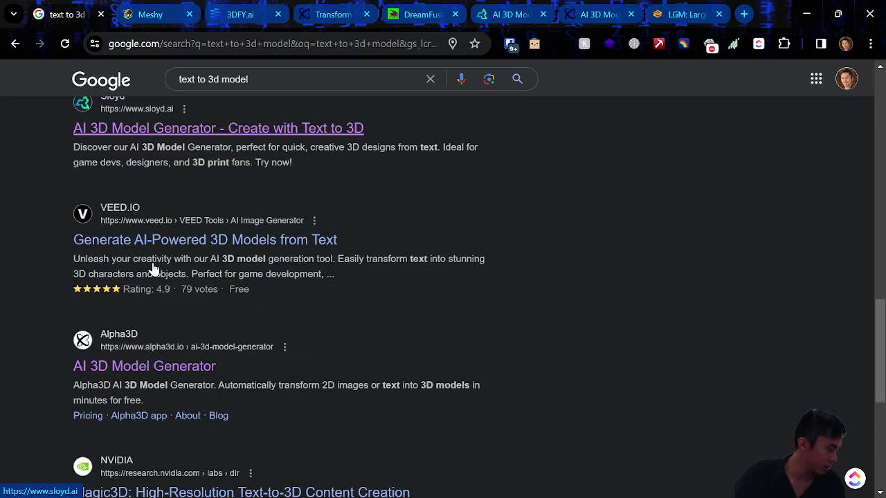
scroll(150, 306, "up", 1)
scroll(154, 310, "up", 15)
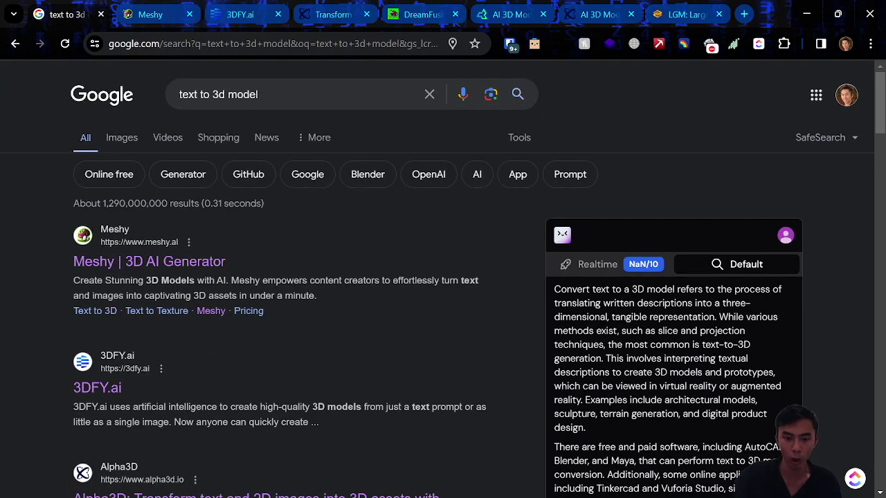
key("alt+Tab")
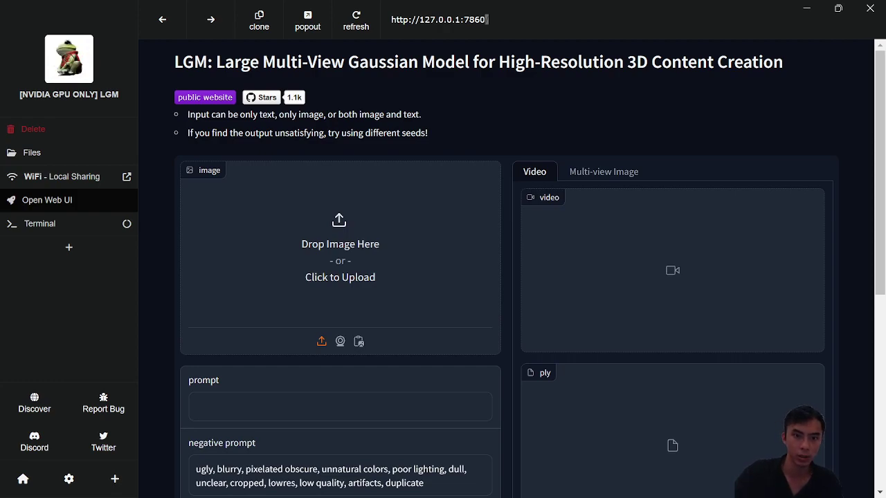
key("ctrl+shift+Escape")
scroll(166, 270, "down", 3)
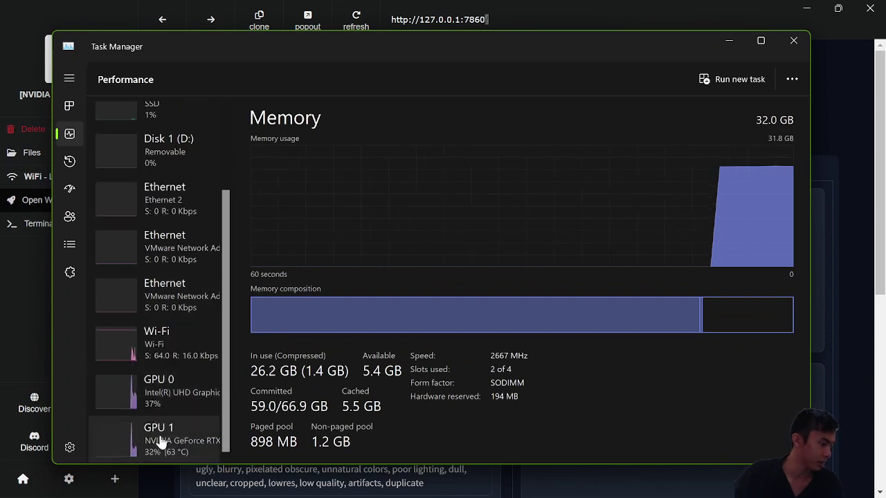
Check the RTX 2060 GPU usage (5.8/6.0 GB dedicated), then minimize Task Manager
left_click(166, 450)
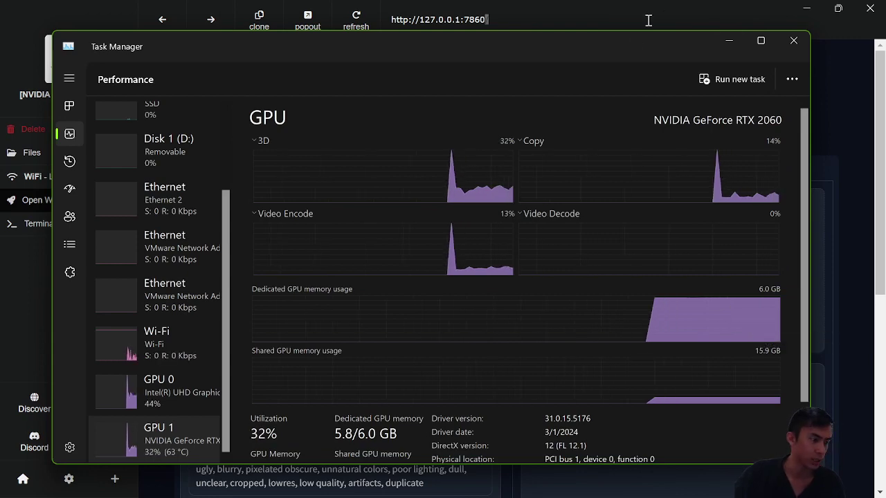
left_click(728, 41)
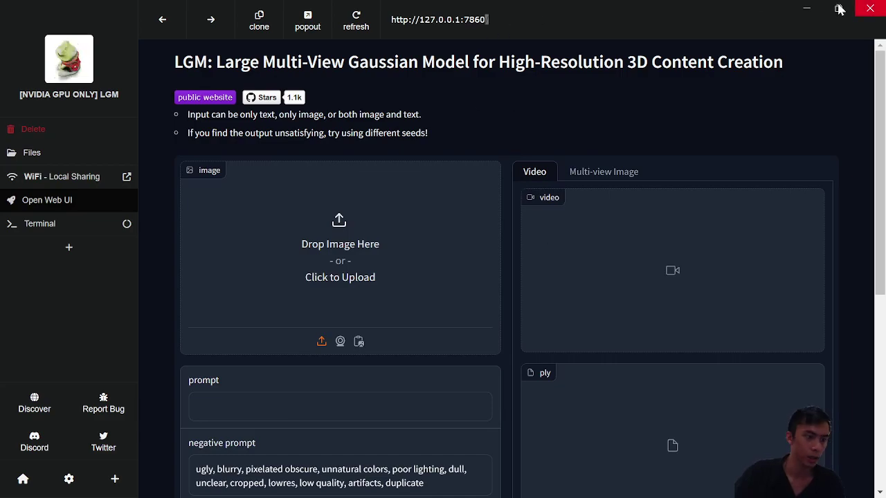
Minimize LGM, close the Google results tab, and open Meshy's subscription settings
left_click(807, 9)
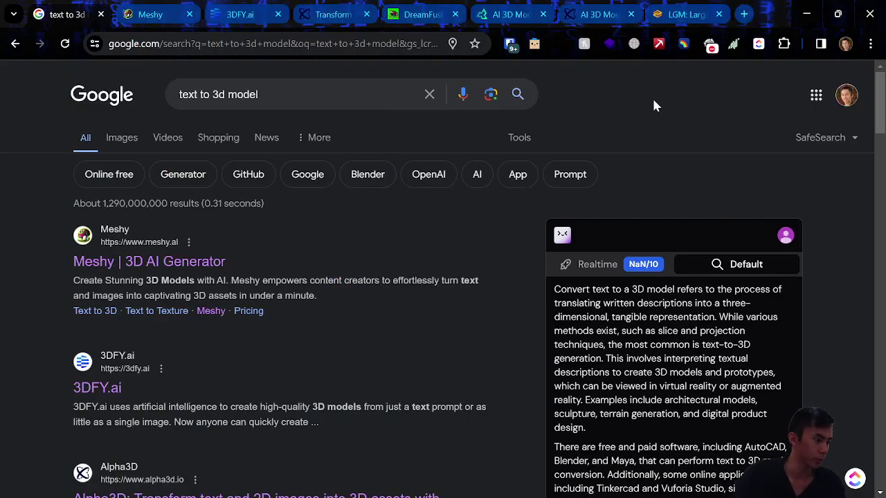
middle_click(62, 8)
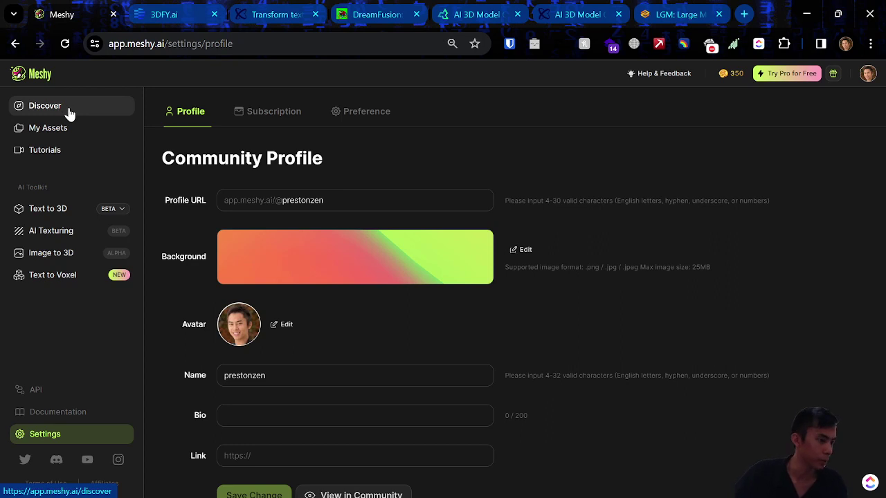
left_click(726, 76)
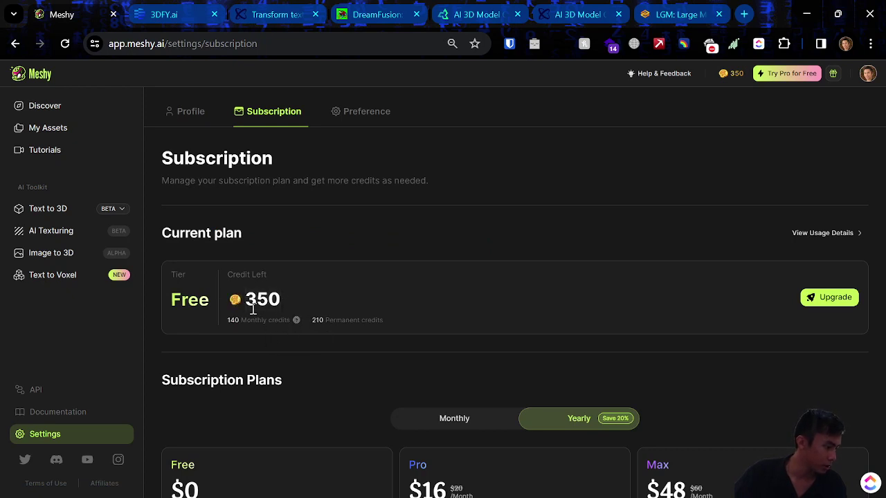
Compare monthly and yearly plan prices, ending on the Monthly view
mouse_move(296, 322)
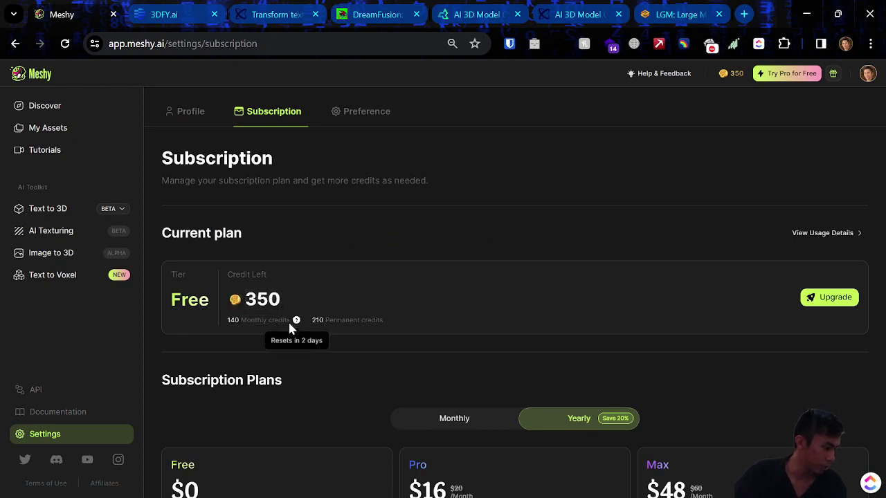
scroll(396, 346, "down", 2)
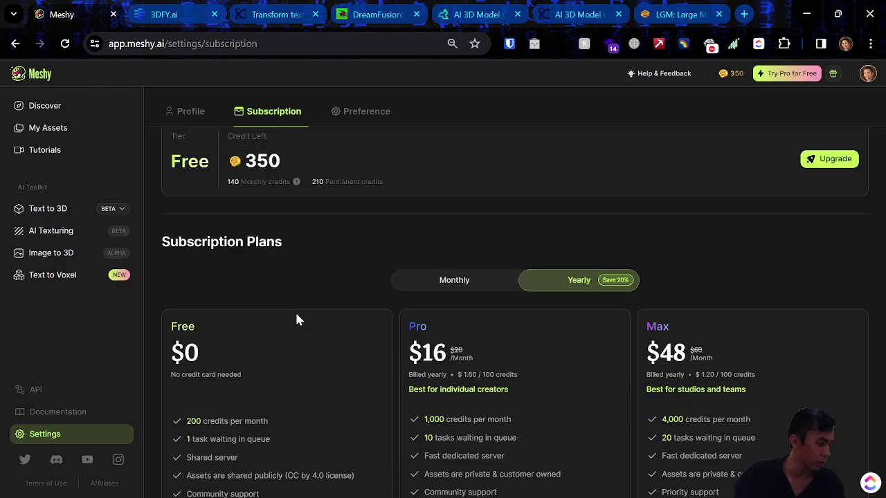
left_click(482, 280)
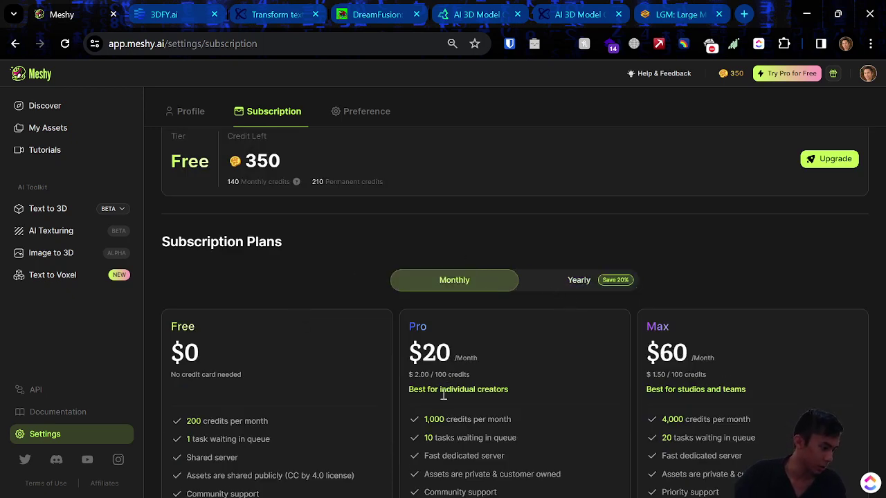
left_click(579, 280)
left_click(461, 281)
scroll(337, 281, "down", 7)
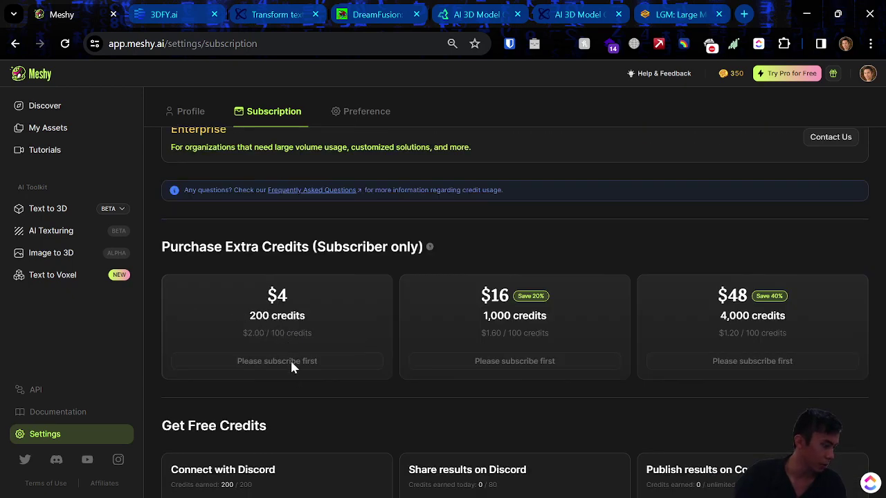
scroll(298, 270, "down", 1)
scroll(301, 263, "down", 3)
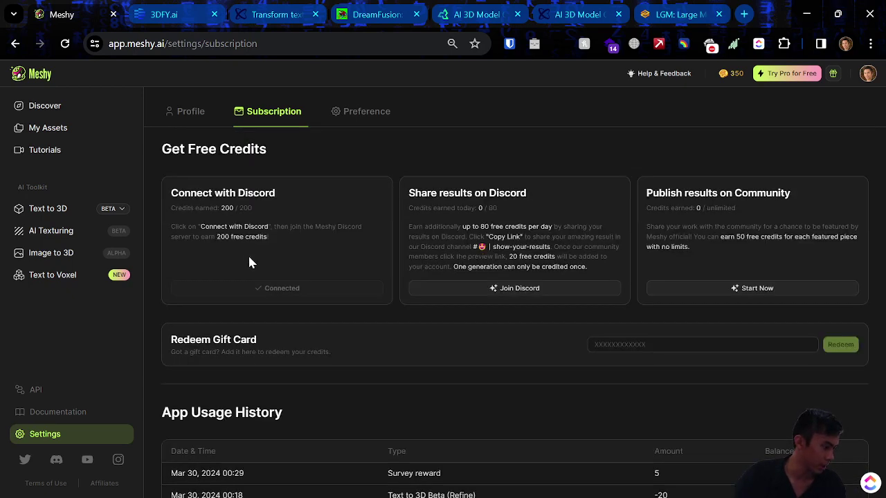
scroll(292, 214, "down", 1)
scroll(634, 243, "up", 1)
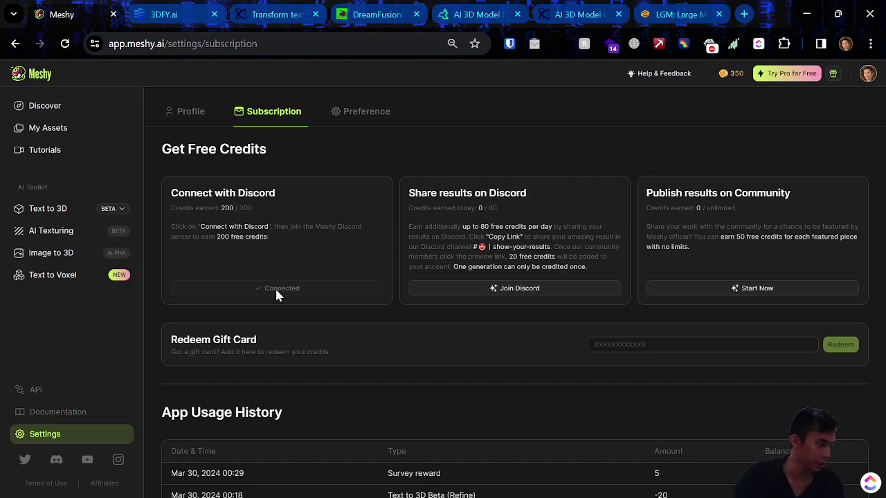
scroll(263, 290, "up", 10)
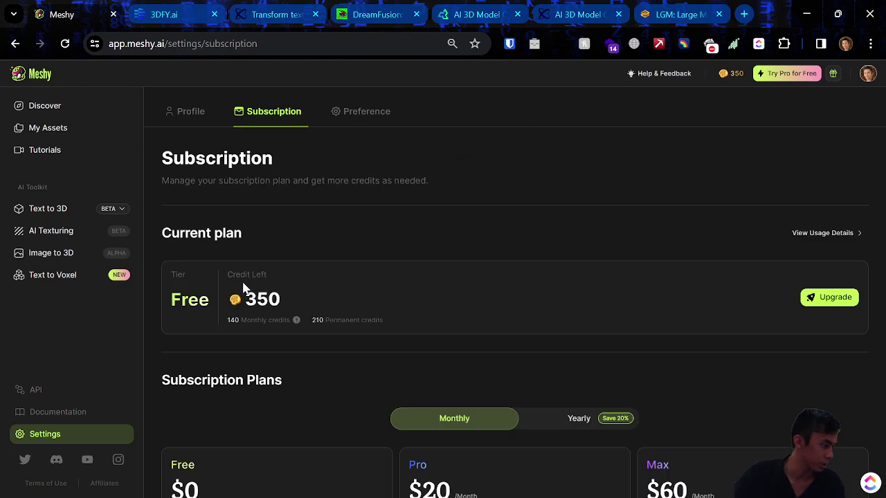
Open Meshy's Text to 3D workspace and focus the prompt box
left_click(58, 215)
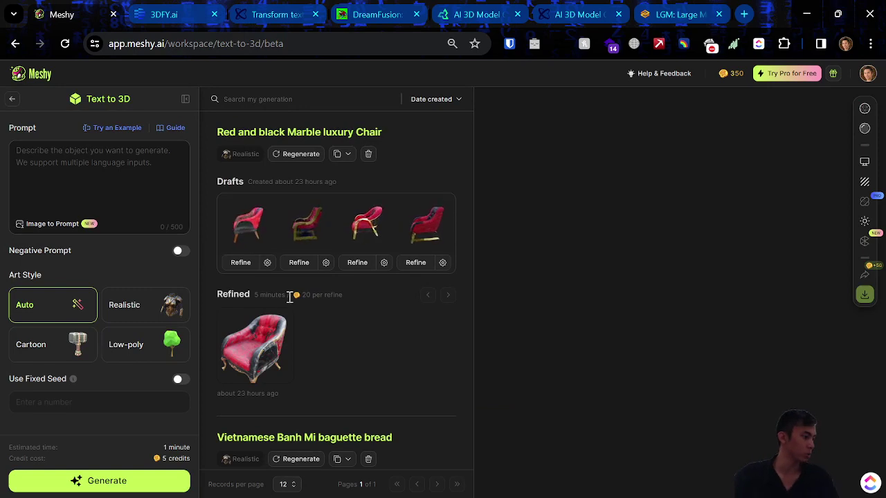
scroll(250, 287, "down", 8)
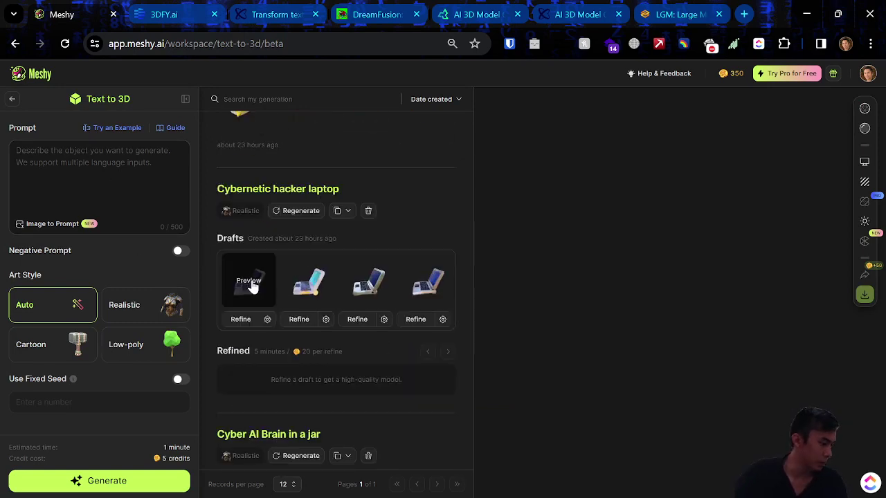
scroll(252, 287, "down", 3)
scroll(270, 325, "up", 10)
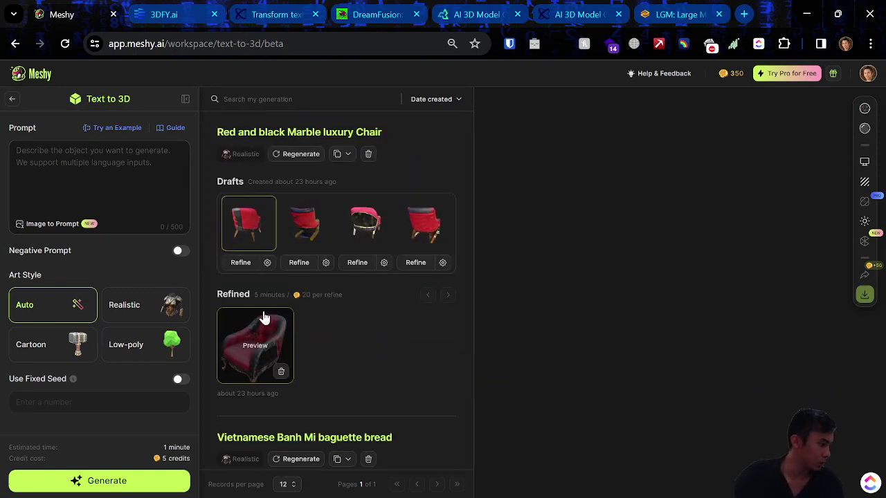
left_click(121, 177)
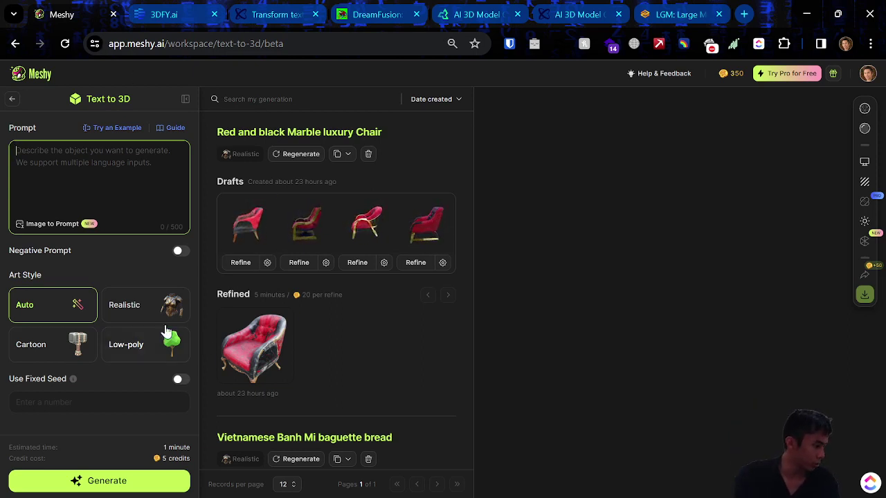
Try the Realistic, Low-poly and Cartoon art styles, settling on Realistic
left_click(124, 316)
left_click(147, 353)
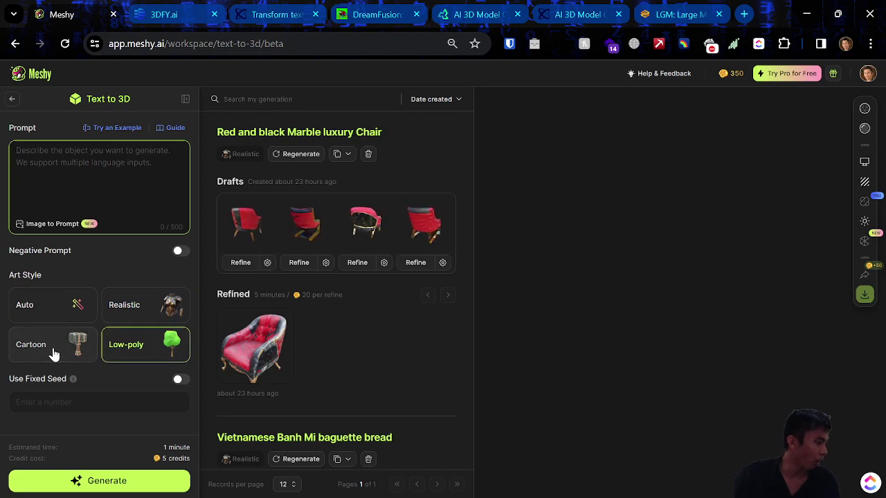
left_click(54, 353)
left_click(137, 318)
scroll(309, 354, "down", 7)
scroll(371, 340, "up", 3)
scroll(367, 334, "down", 6)
scroll(367, 334, "up", 10)
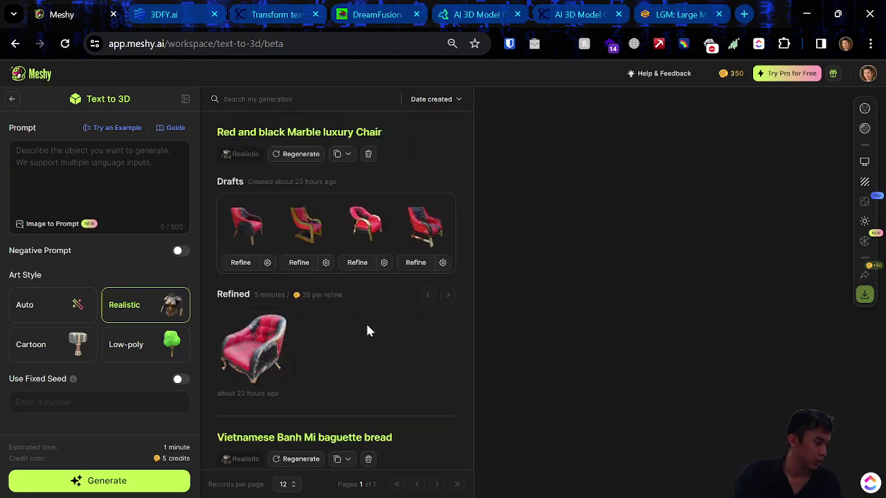
left_click(146, 353)
left_click(71, 340)
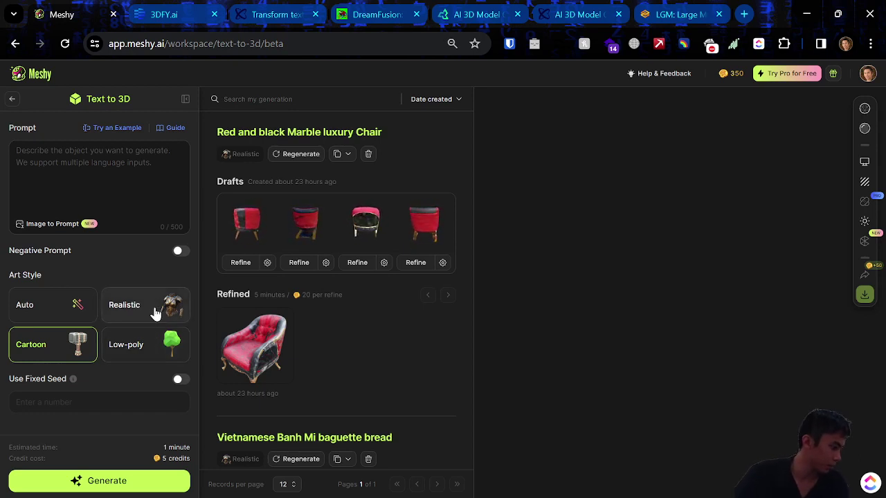
left_click(135, 317)
left_click(116, 173)
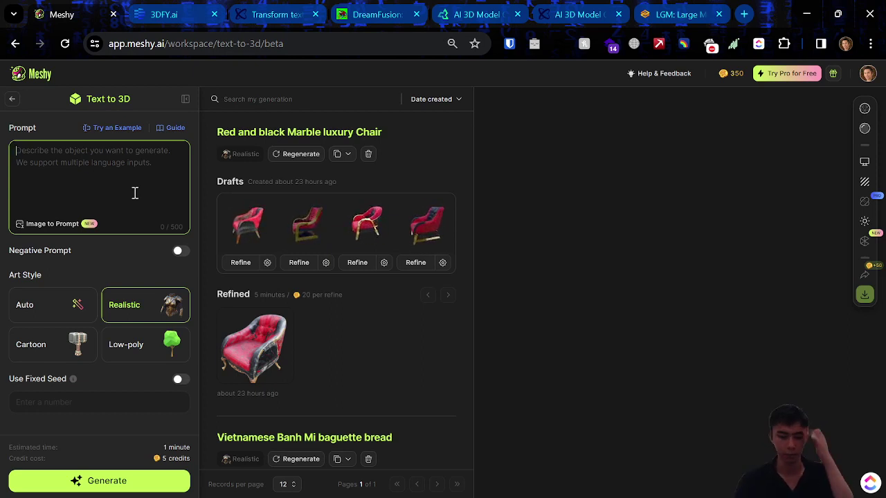
Enter the prompt 'Chaos cyber assault rifle' and generate Realistic drafts for 5 credits
type("Cha")
type("os assault rifle")
key("ctrl+Left")
key("ctrl+Left")
type("cyber")
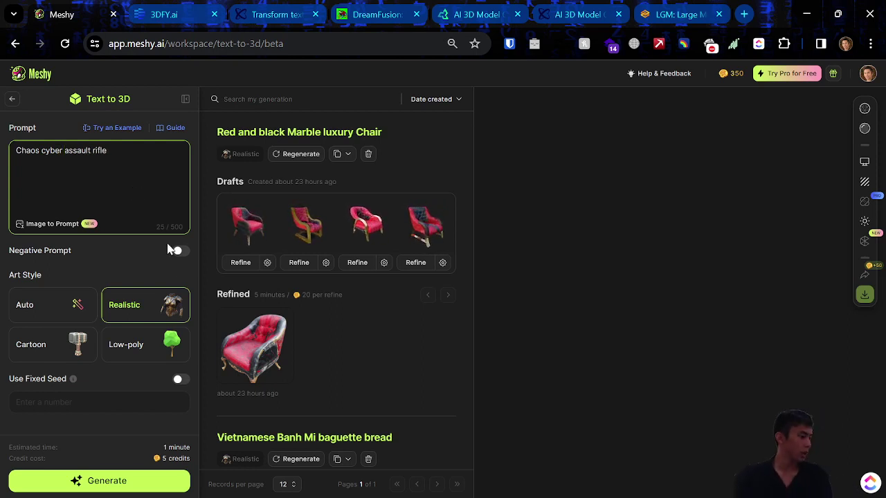
left_click(114, 284)
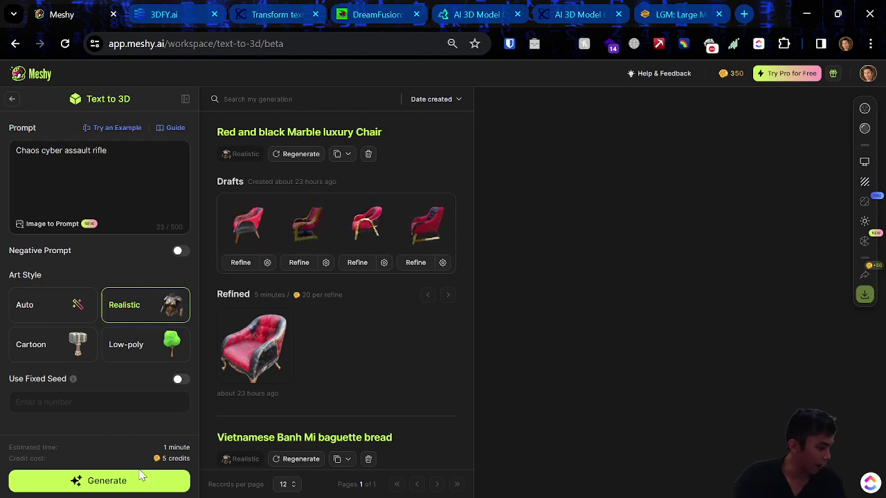
scroll(301, 362, "down", 6)
scroll(300, 362, "up", 6)
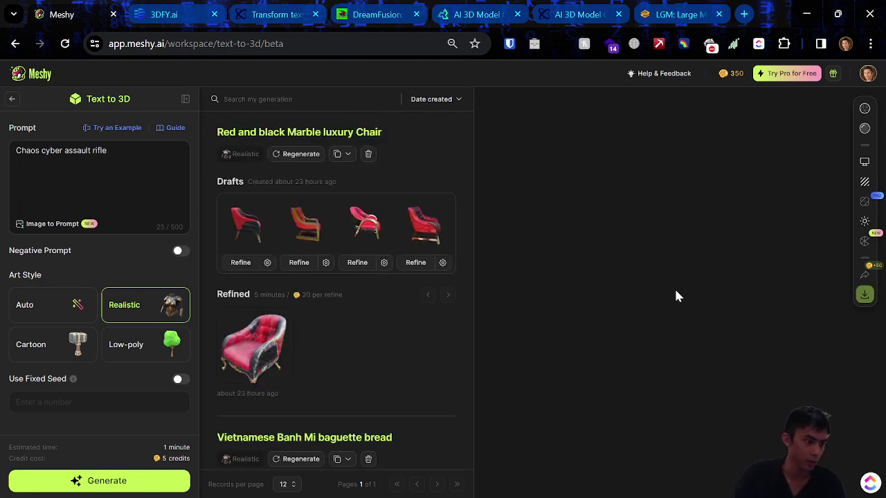
left_click(103, 483)
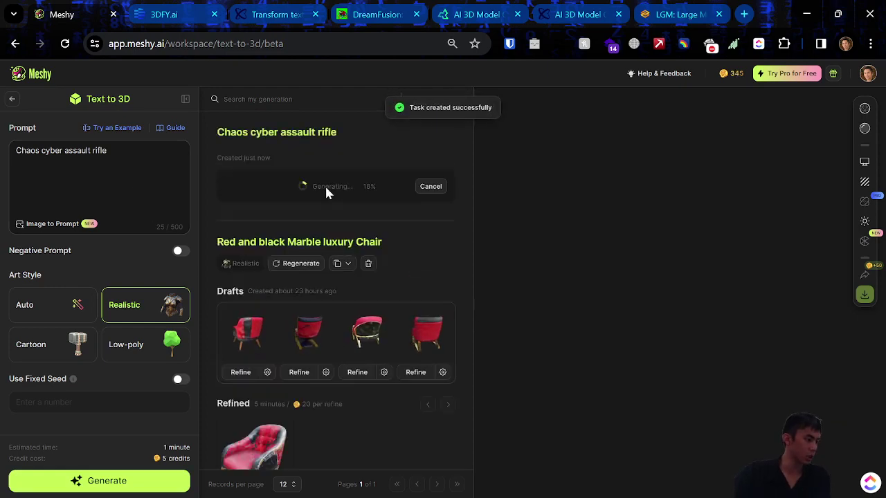
Wait for the rifle generation to reach 99% and enable an empty negative prompt
scroll(334, 284, "down", 9)
scroll(332, 287, "down", 1)
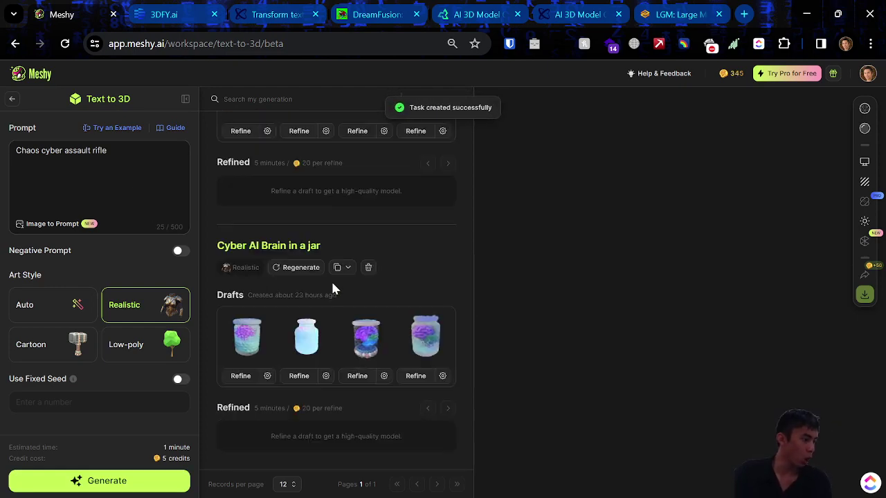
scroll(355, 346, "up", 10)
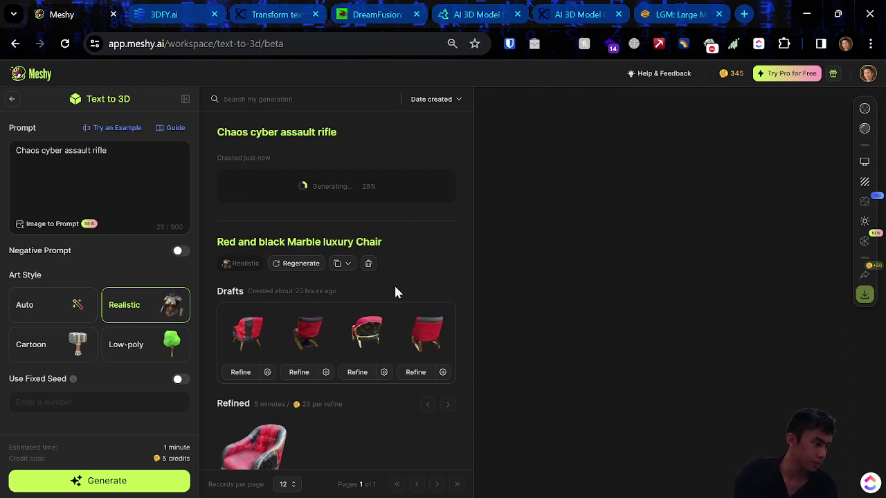
scroll(355, 336, "down", 1)
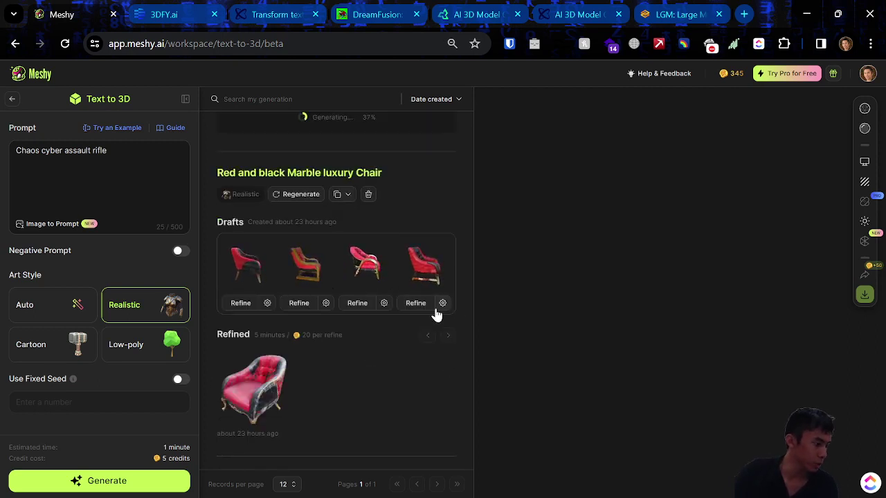
scroll(430, 320, "up", 1)
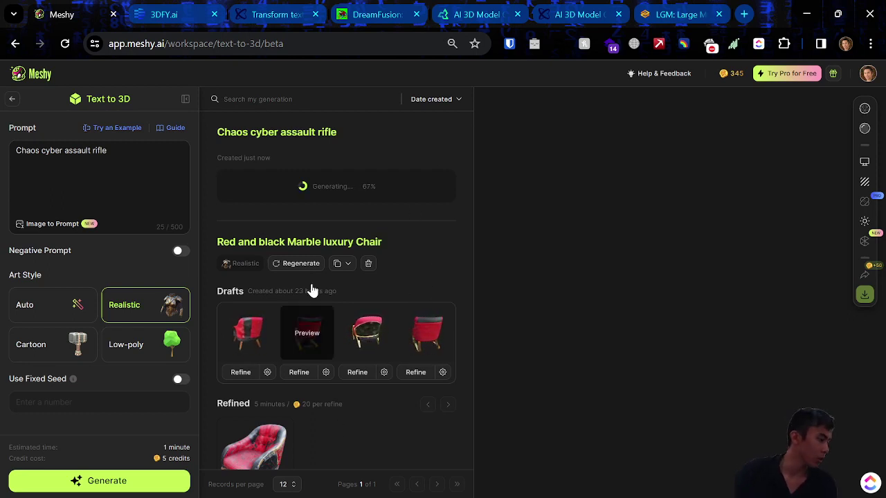
left_click(180, 252)
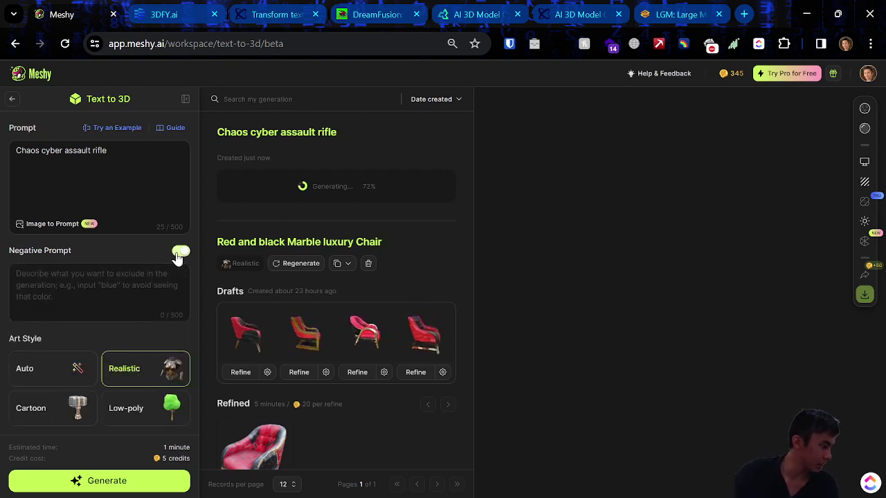
scroll(175, 260, "down", 1)
scroll(172, 263, "up", 1)
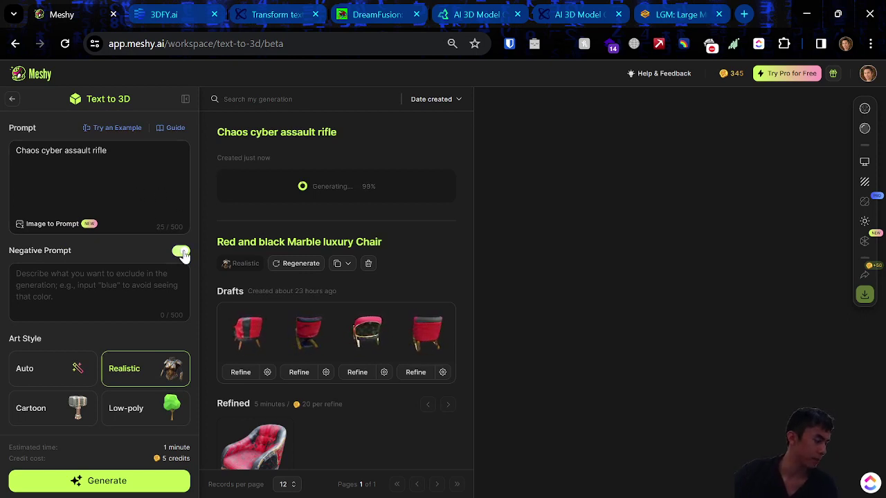
left_click(135, 275)
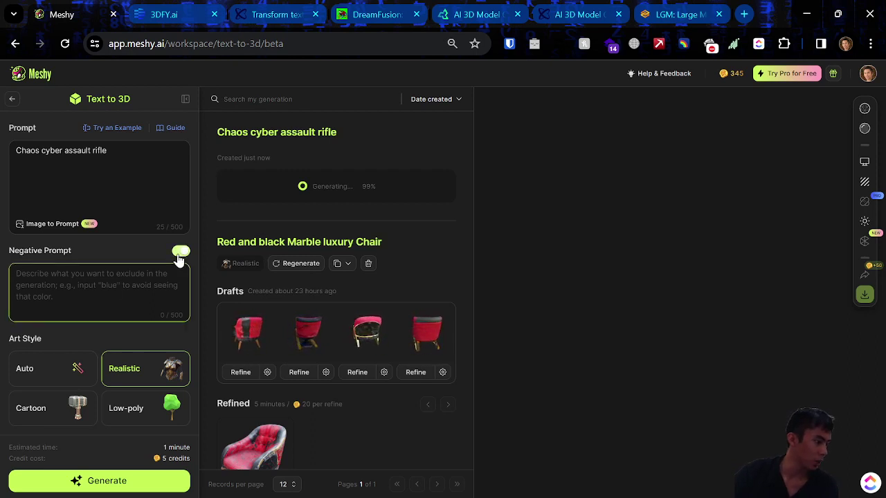
Turn the negative prompt back off, then preview and orbit the first three rifle drafts
left_click(179, 253)
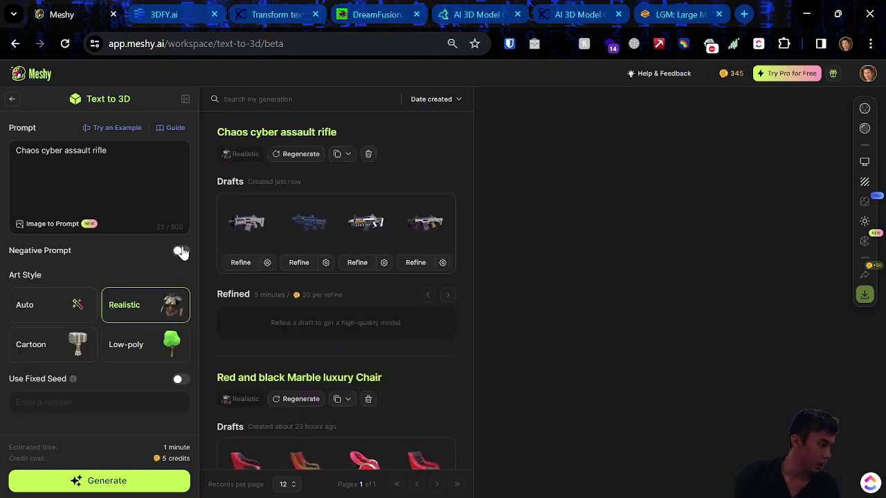
left_click(250, 221)
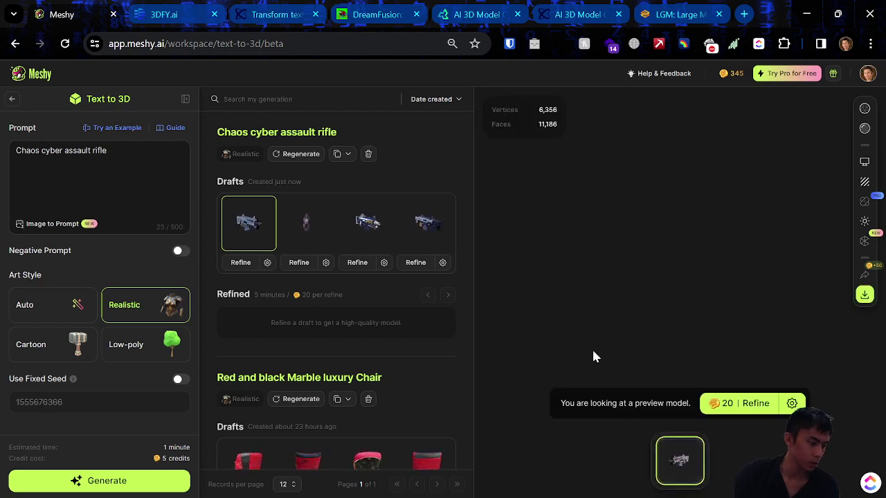
left_click_drag(626, 318, 485, 291)
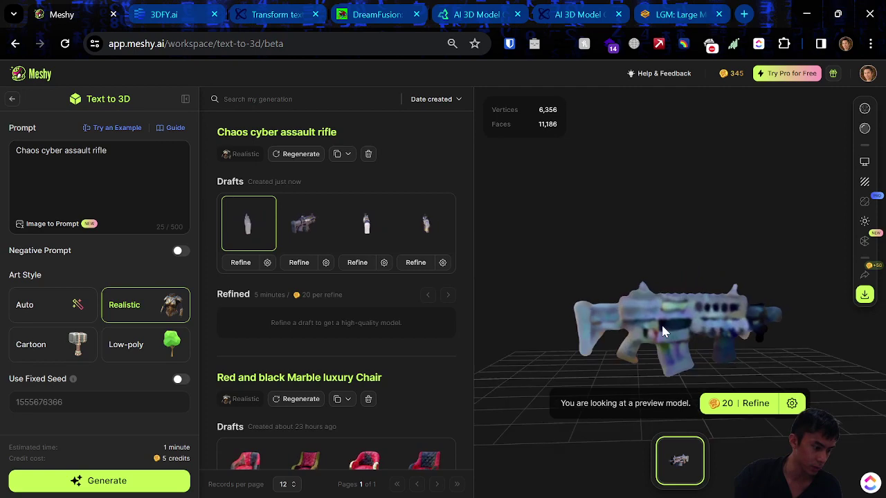
left_click(294, 232)
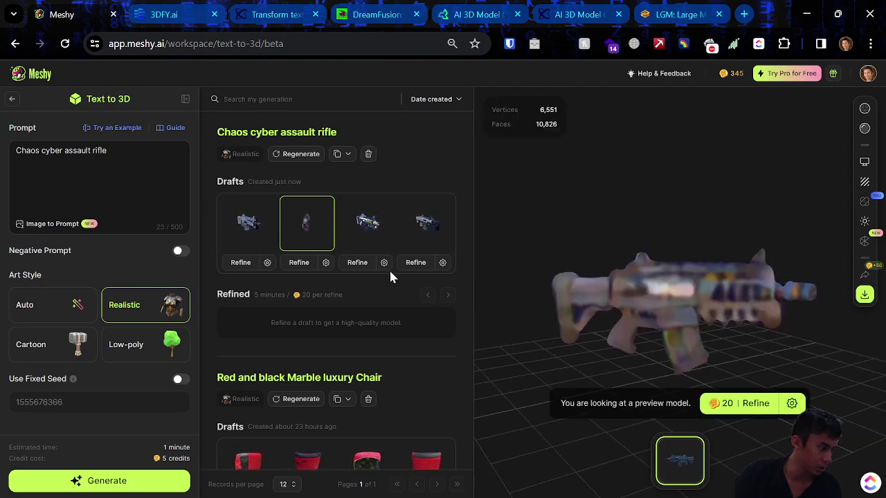
left_click_drag(715, 314, 456, 252)
left_click(387, 227)
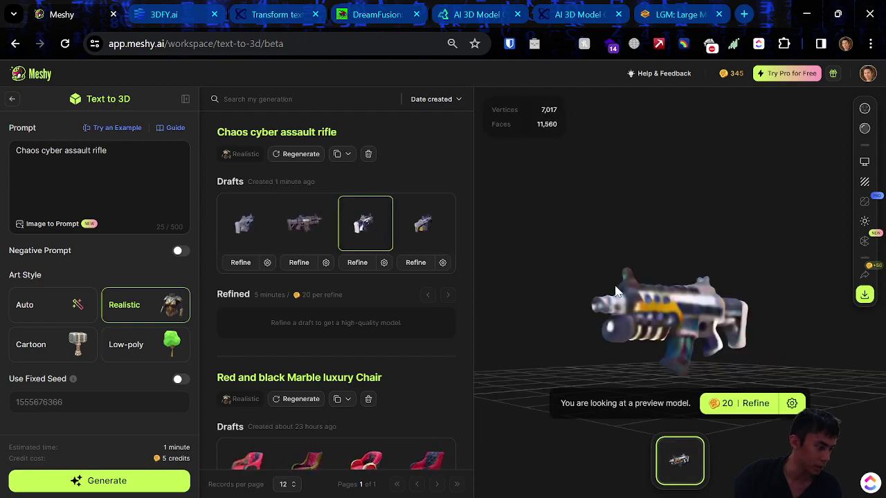
left_click_drag(573, 301, 475, 297)
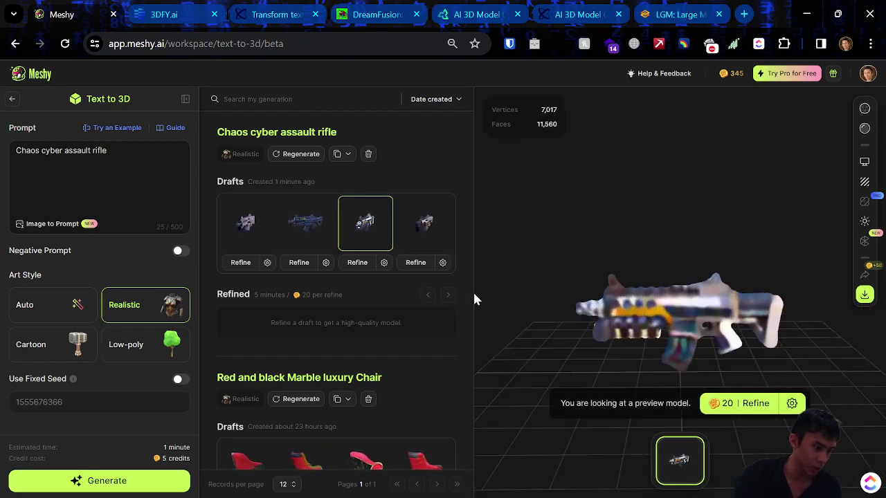
Compare all four drafts and refine the blue third draft for 20 credits
left_click(434, 230)
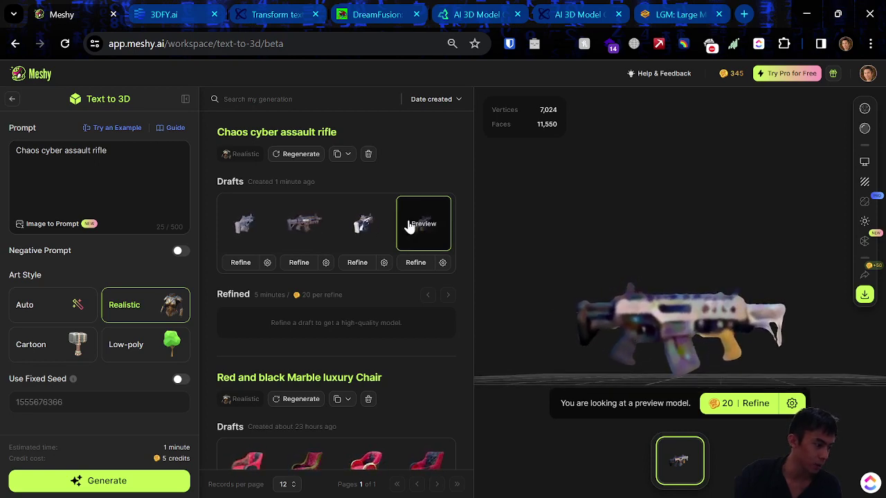
left_click(368, 227)
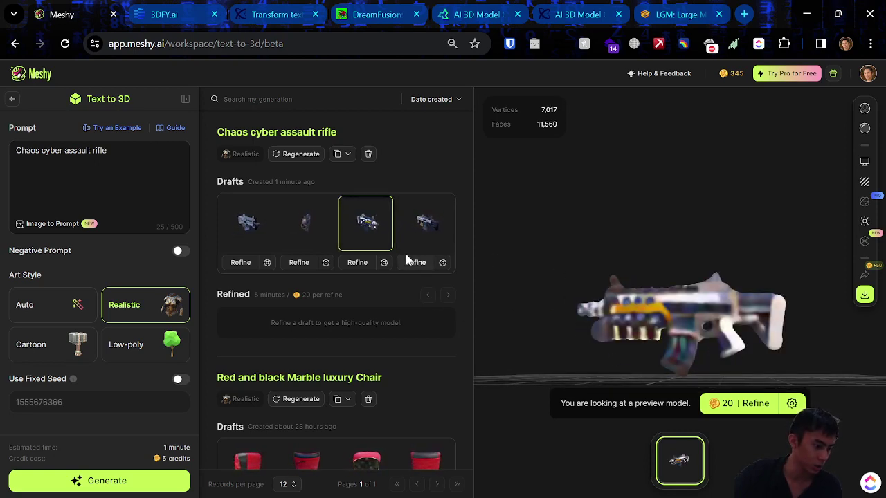
left_click(292, 228)
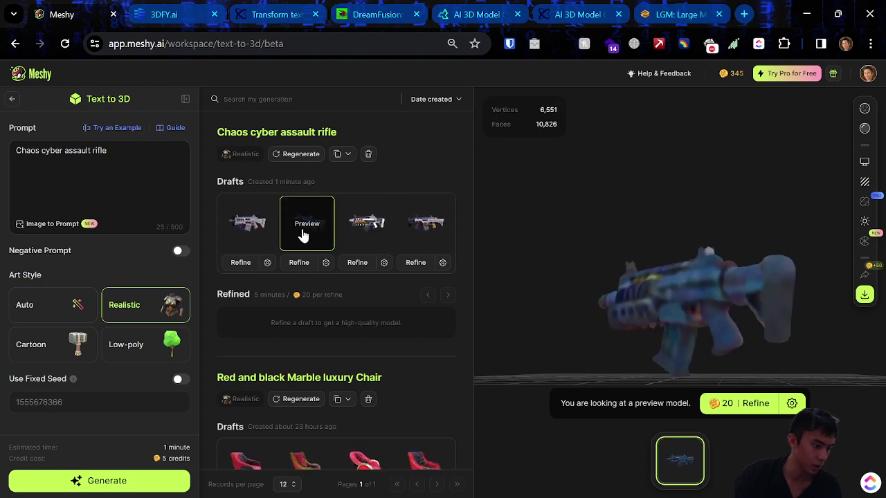
left_click(264, 219)
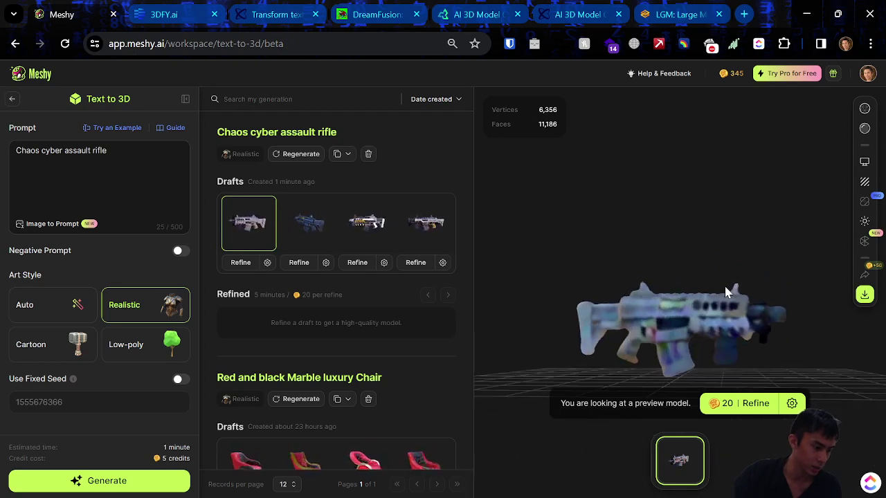
left_click(306, 224)
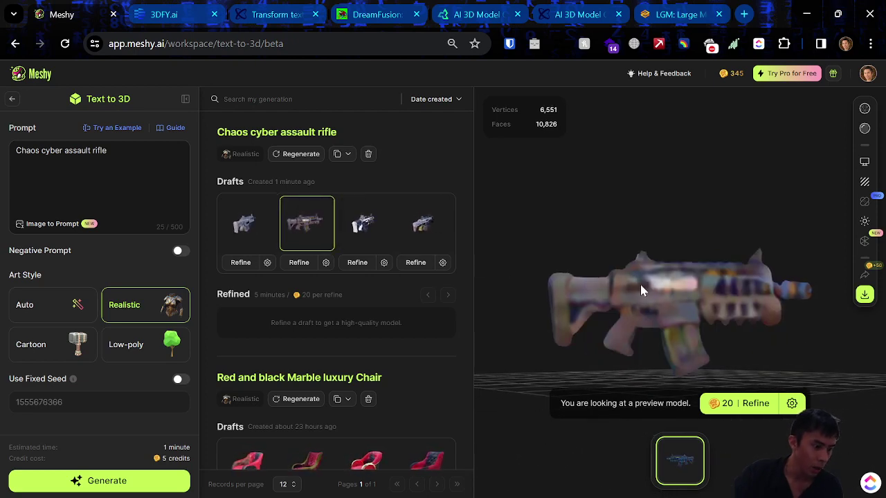
left_click(380, 237)
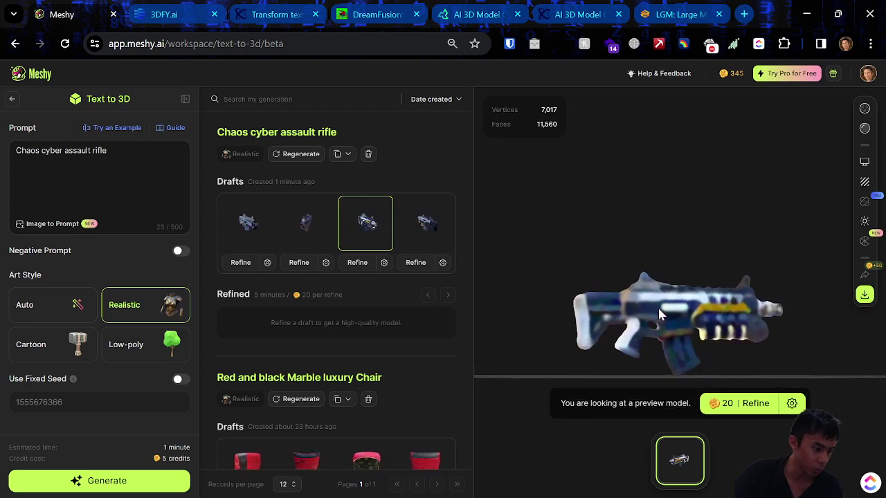
left_click(324, 222)
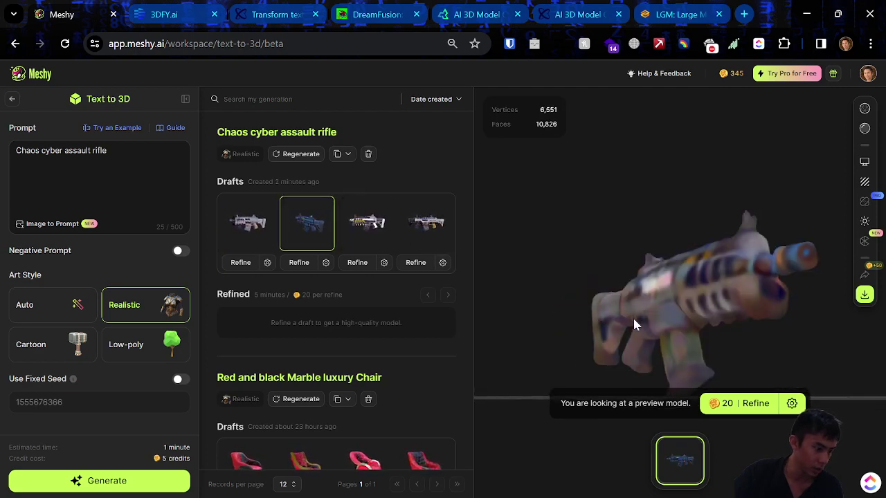
left_click(365, 221)
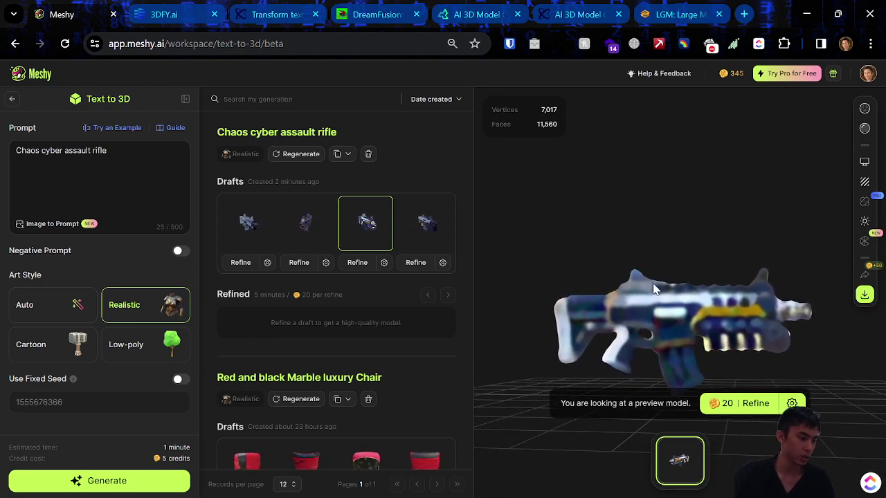
left_click(722, 403)
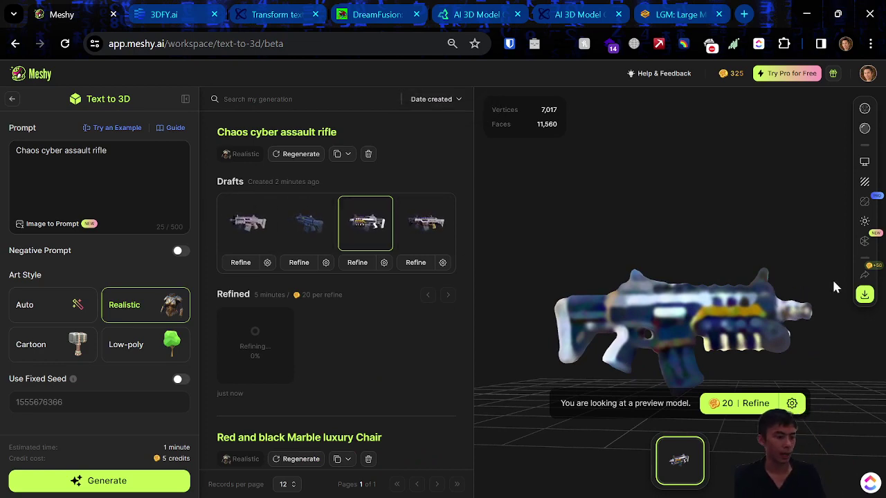
Open the refined Banh Mi sandwich (6,304 vertices, 10,868 faces), orbit it, and view download options
scroll(390, 294, "down", 10)
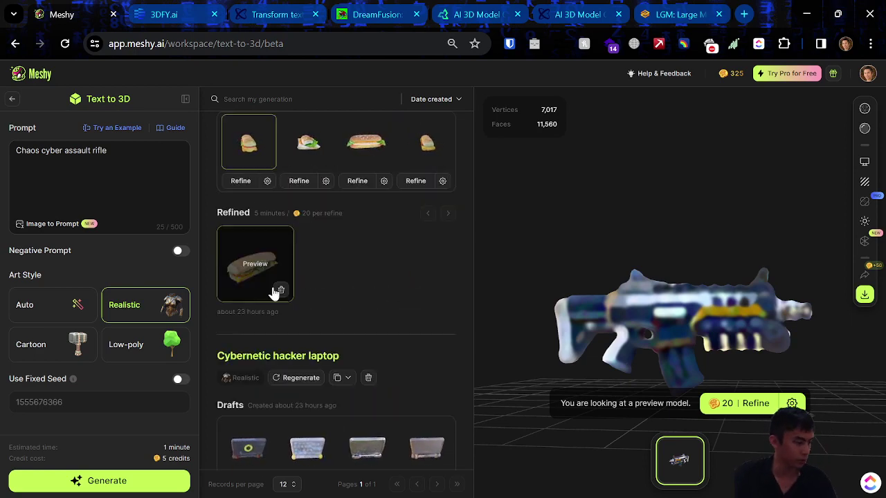
left_click(257, 277)
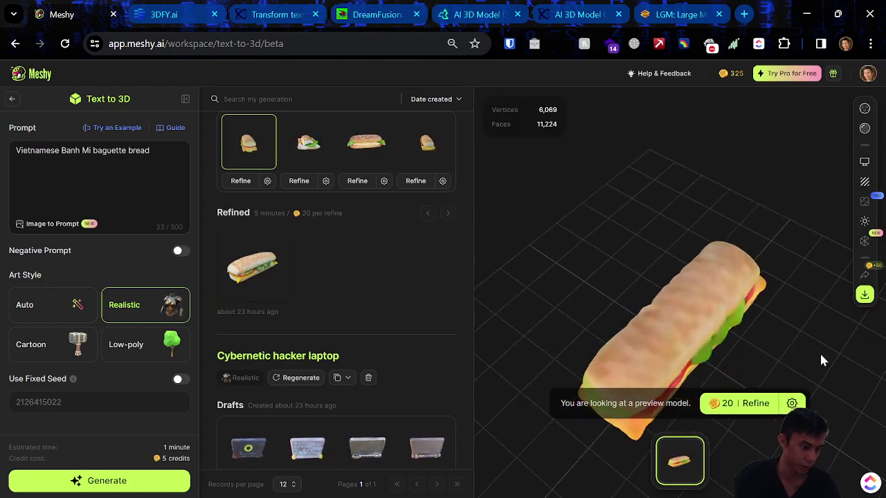
left_click(241, 284)
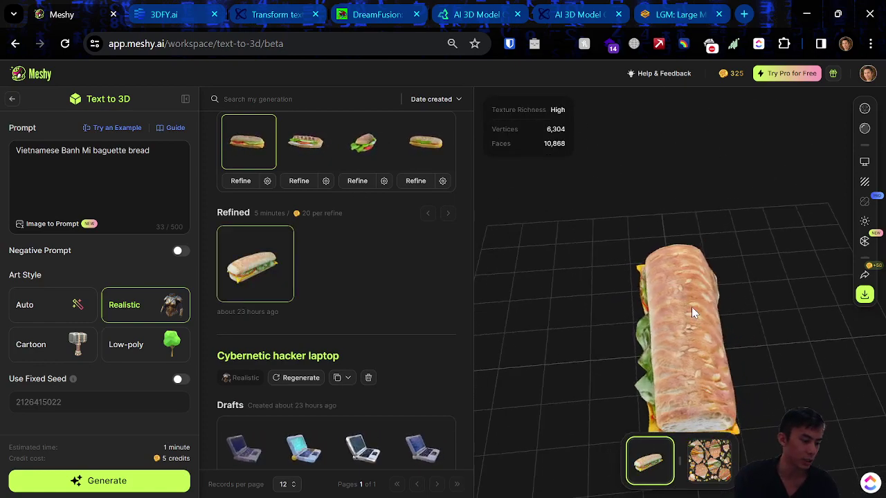
left_click_drag(751, 296, 676, 354)
scroll(706, 299, "up", 3)
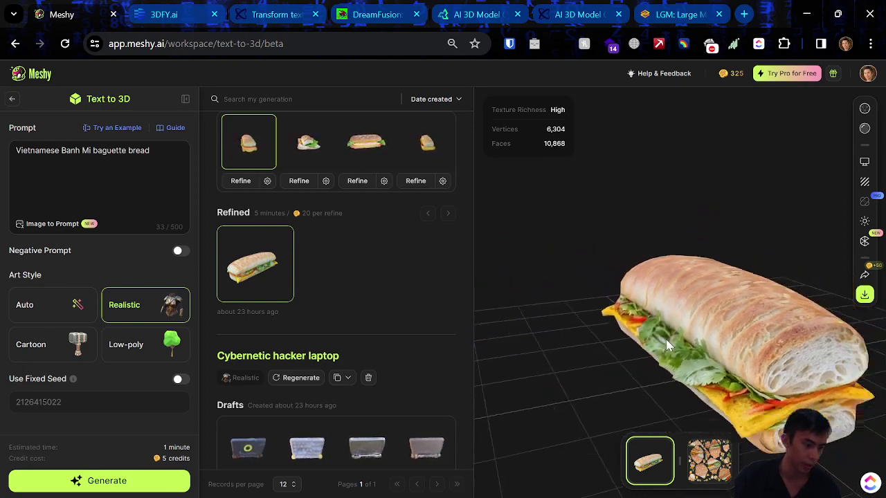
left_click(865, 294)
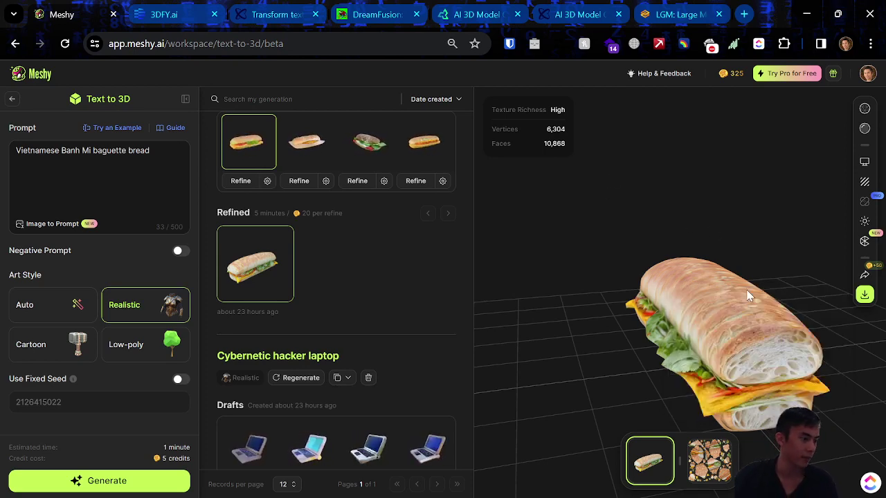
left_click_drag(655, 189, 678, 220)
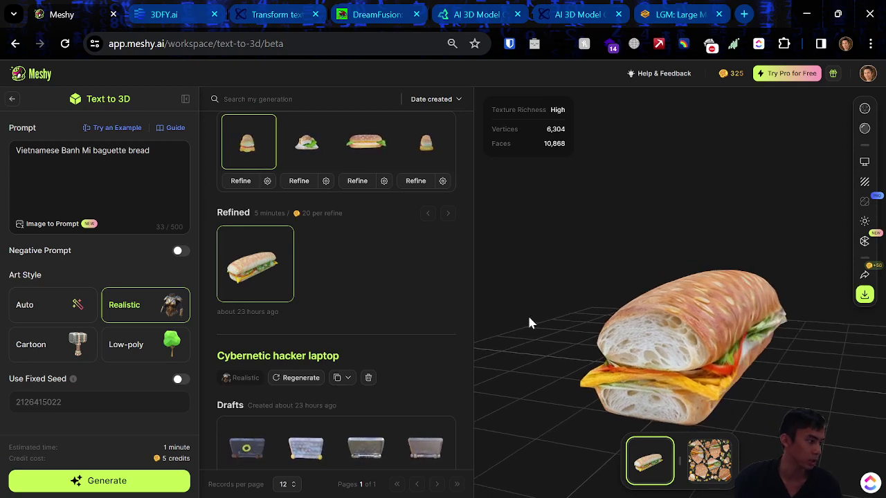
left_click(415, 180)
scroll(301, 312, "up", 2)
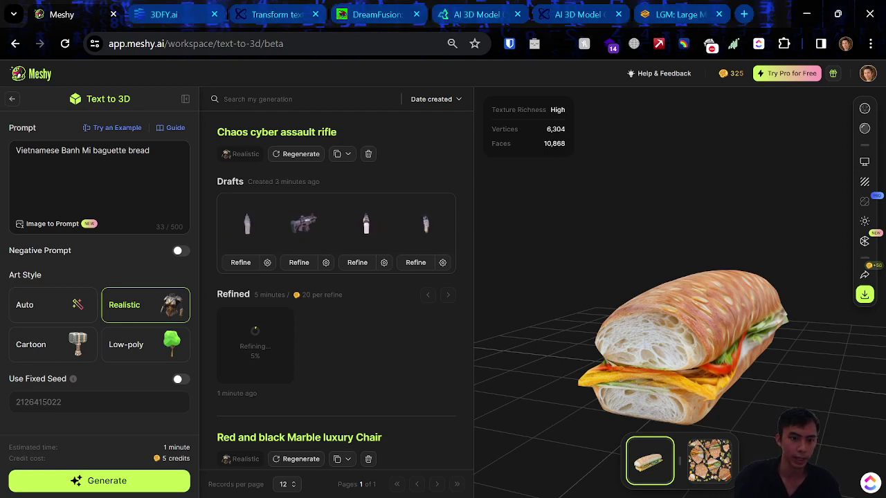
Open 3DFY Prompt from the 3DFY.ai site and launch its text-to-3D tool
left_click(162, 9)
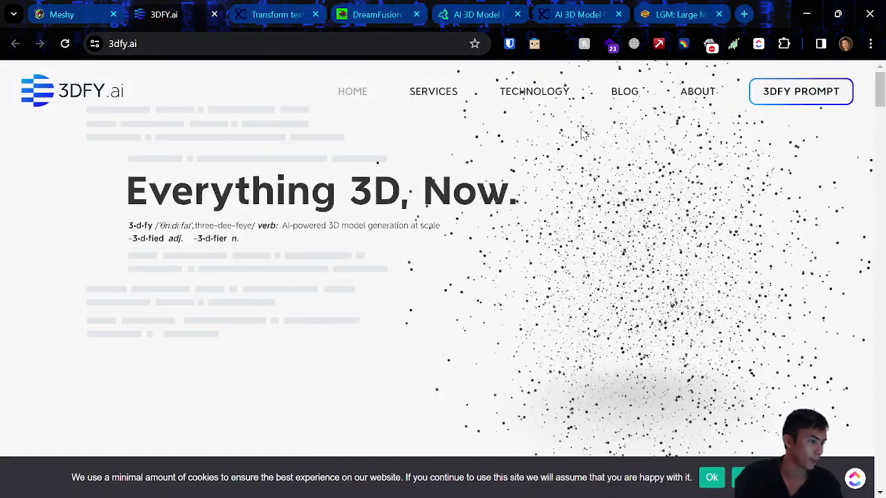
left_click(785, 106)
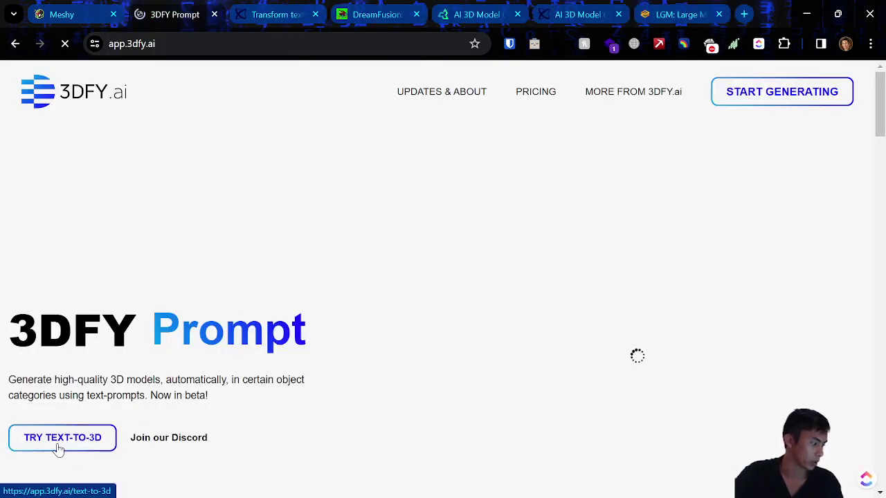
right_click(60, 450)
left_click(476, 270)
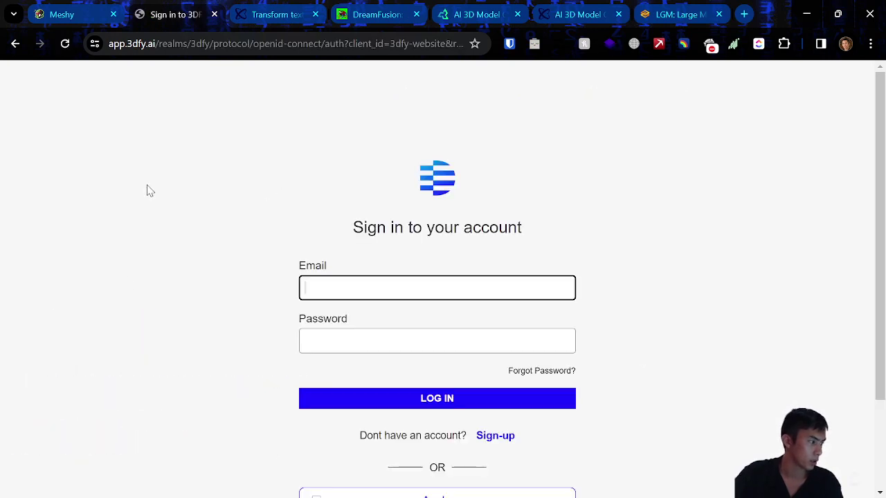
Sign in to 3dfy.ai with a Google account and approve the access
left_click(311, 276)
scroll(401, 380, "down", 2)
left_click(448, 423)
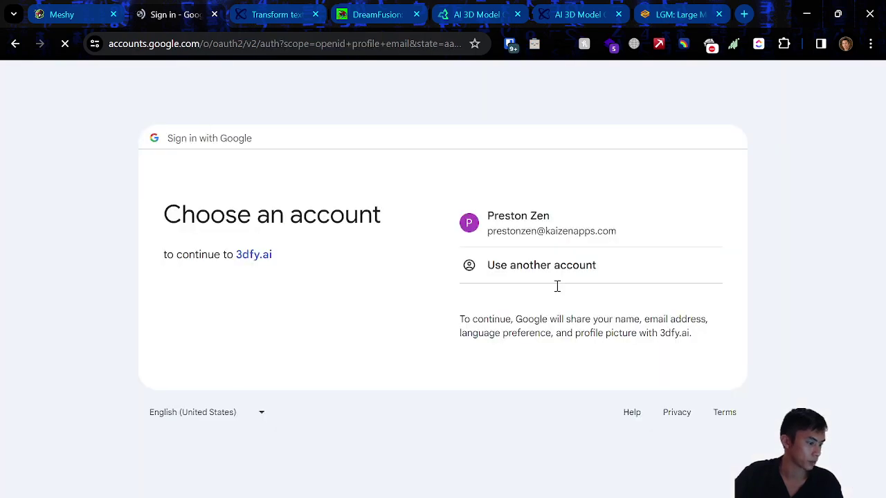
left_click(559, 216)
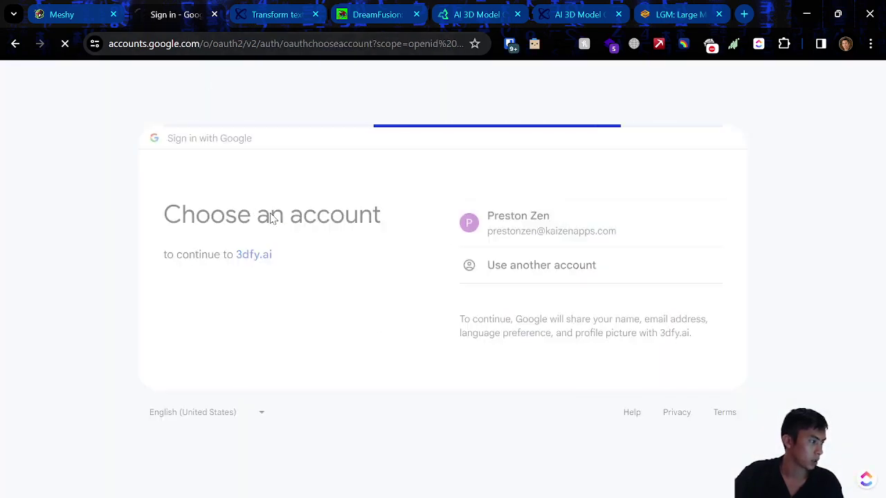
left_click(534, 370)
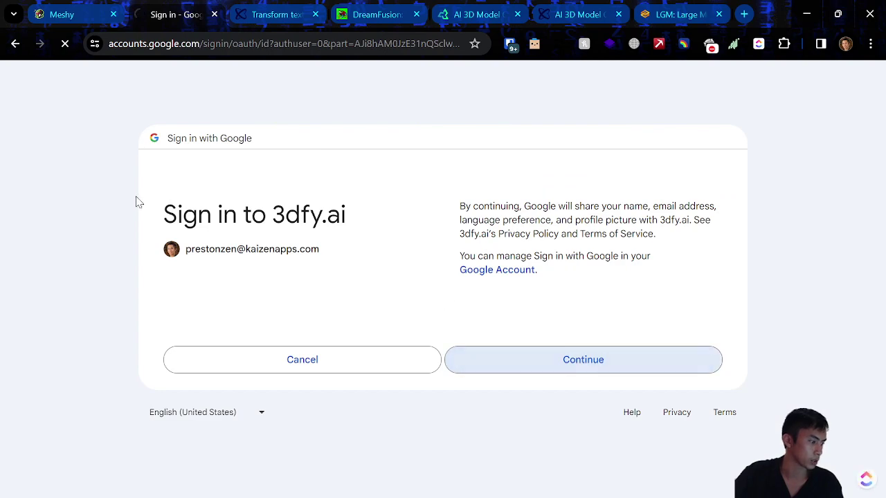
Change the Meshy prompt to 'Black and green Chaos cyber assault rifle', then return to 3DFY's verification page
key("ctrl+1")
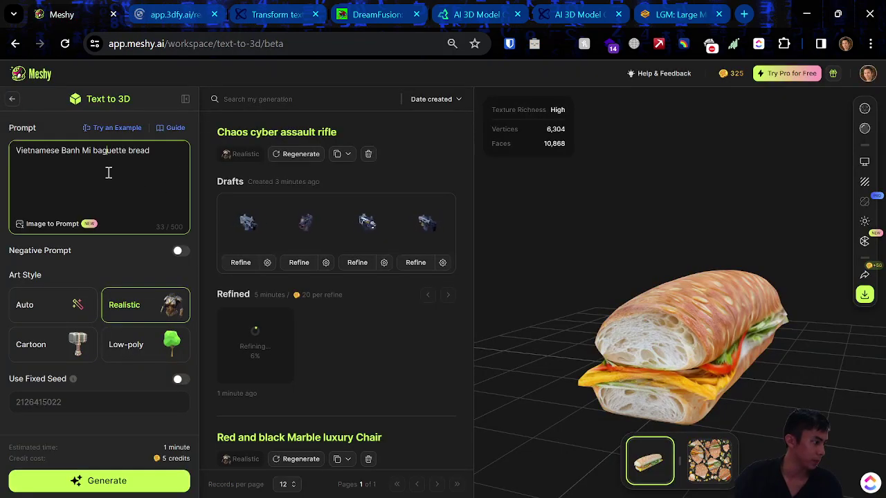
left_click(256, 225)
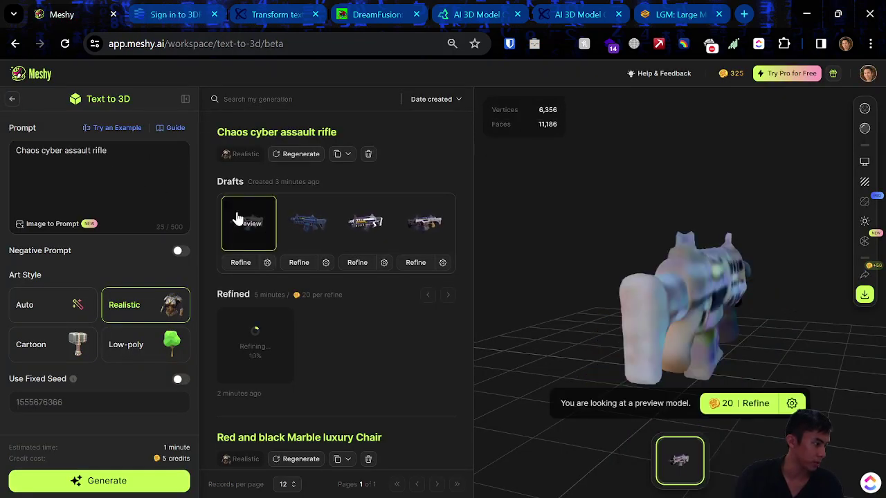
triple_click(120, 153)
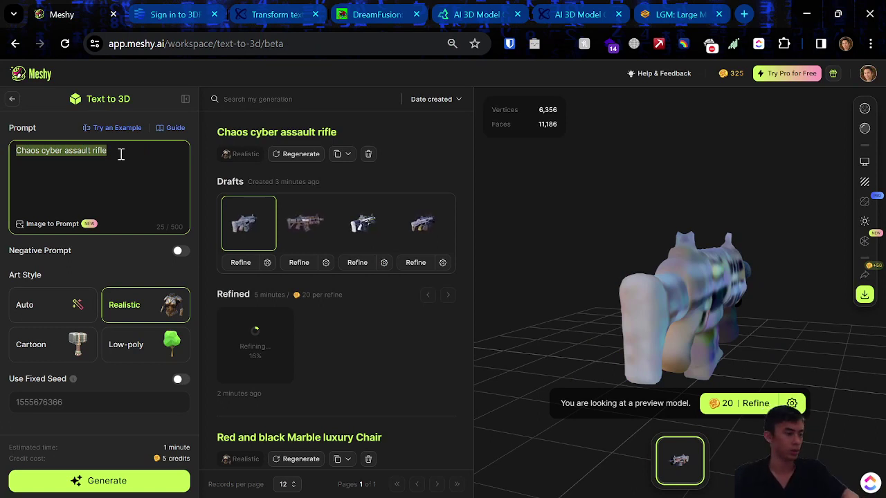
left_click(120, 154)
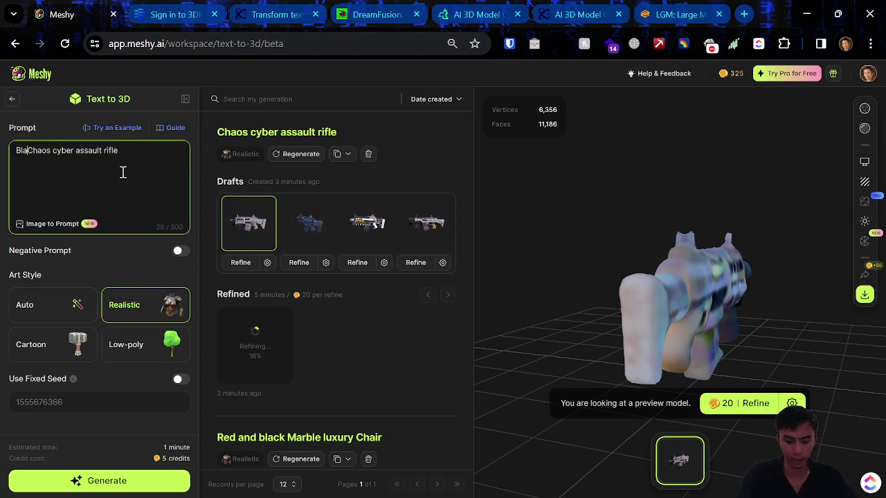
type("ck and green")
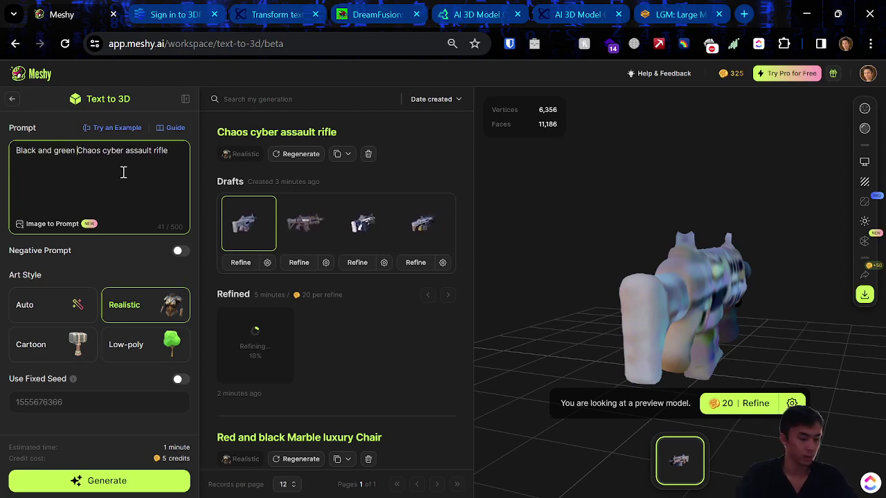
key("ctrl+a")
key("ctrl+c")
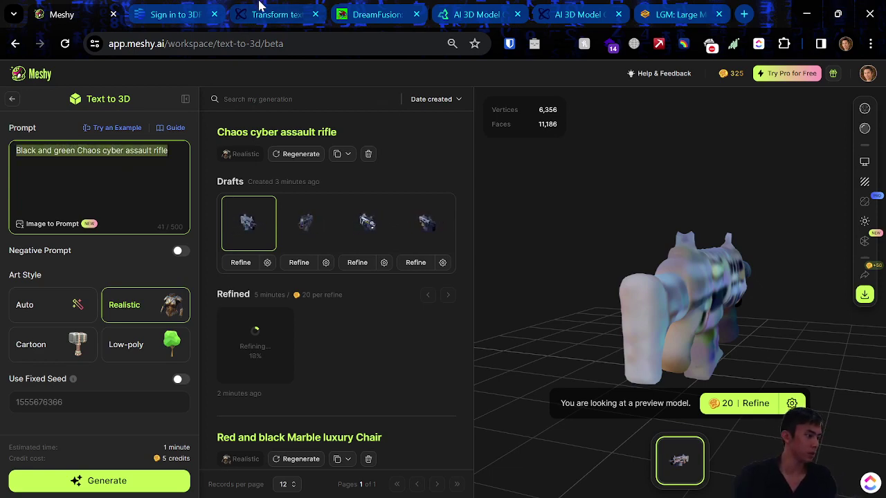
left_click(260, 9)
left_click(174, 14)
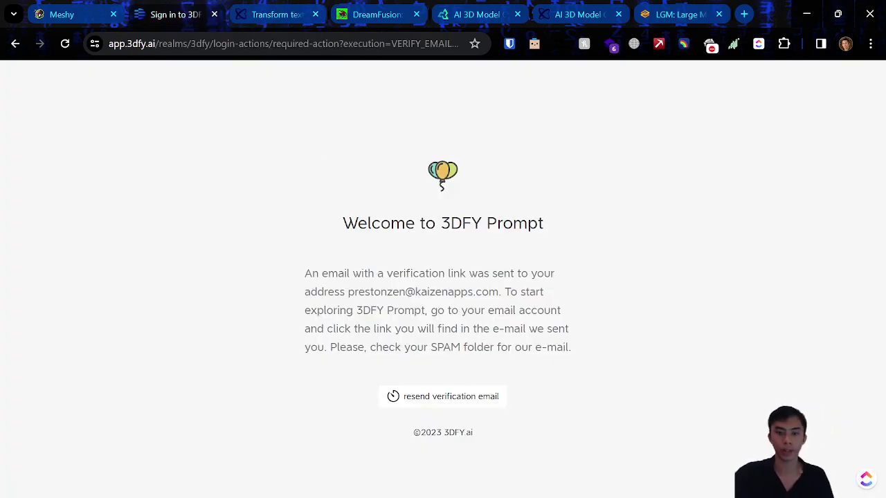
Search open tabs for 'mail' to check the verification email, then close the 3DFY sign-in tab
key("ctrl+shift+a")
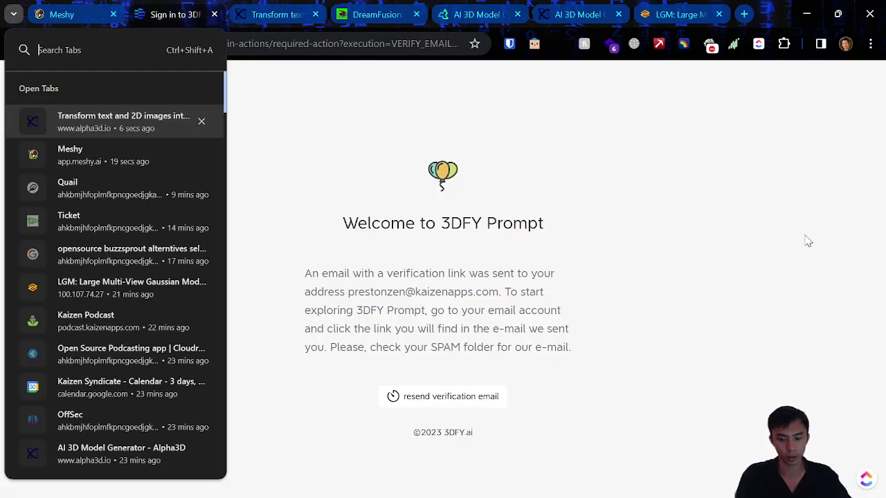
type("main")
key("BackSpace")
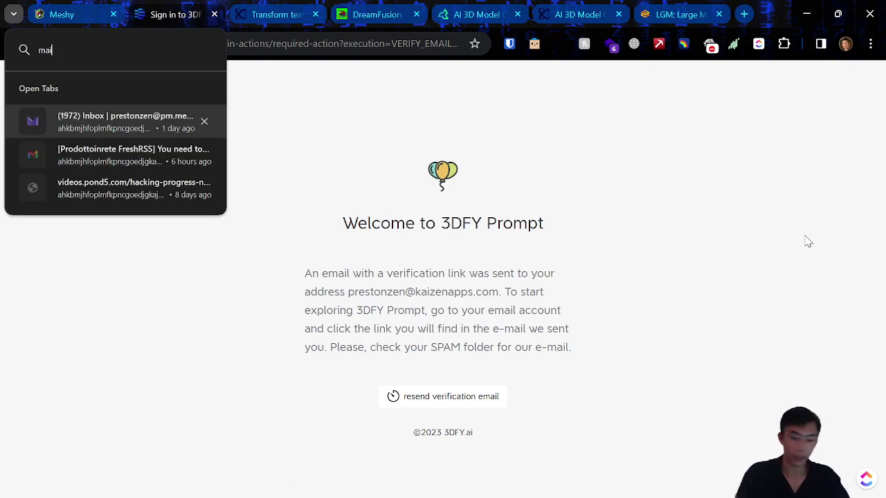
type("l")
key("Escape")
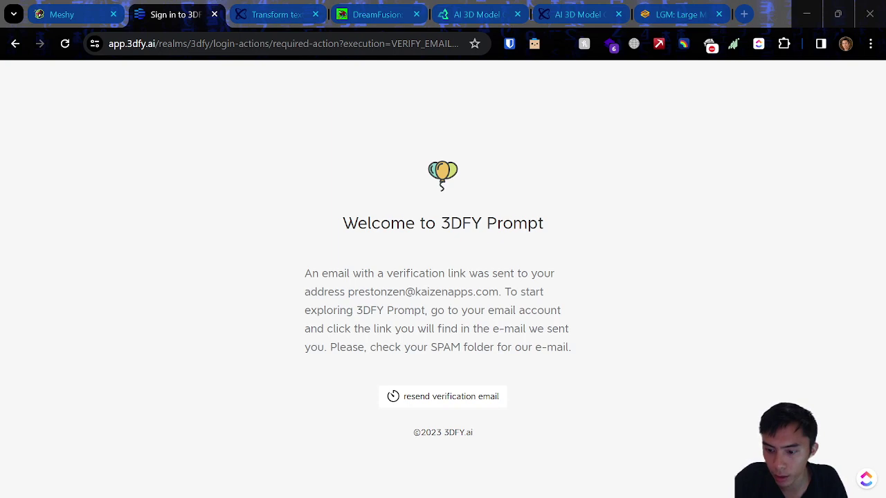
key("ctrl+w")
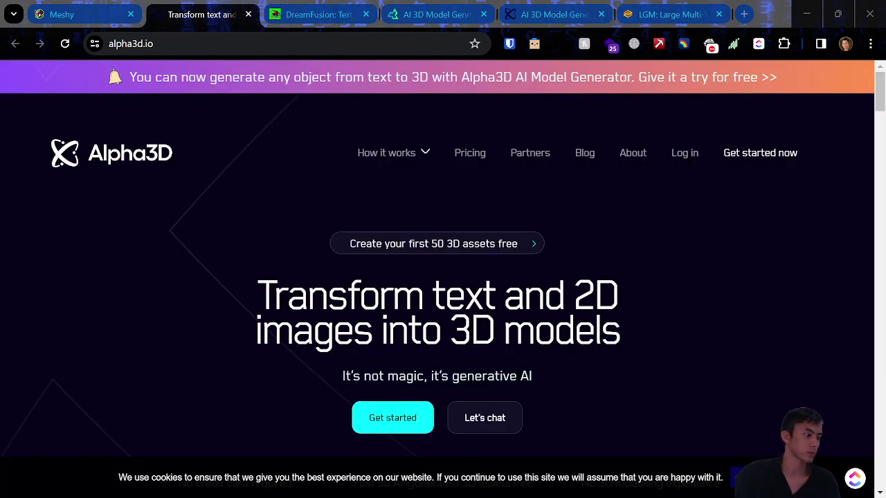
Maximize 3DFY Prompt, close the leftover sign-in tab, and choose the Swords V2 category
left_click_drag(443, 14, 108, 14)
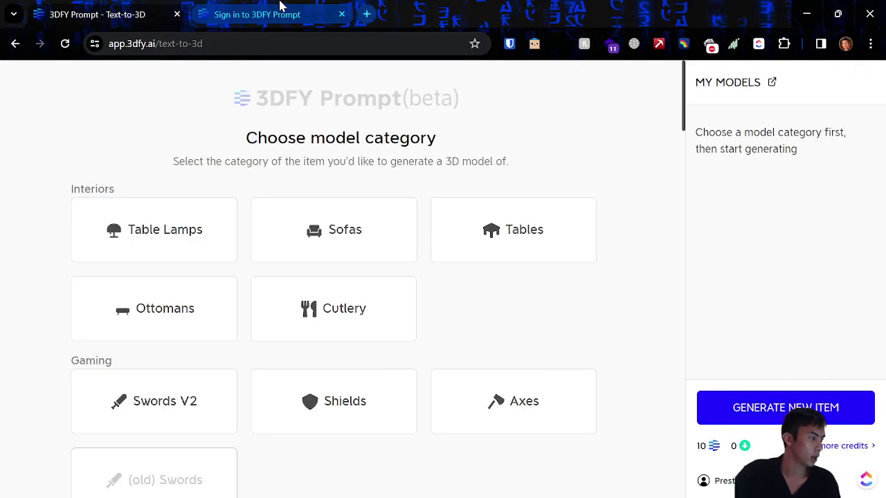
middle_click(280, 5)
scroll(512, 317, "down", 2)
scroll(269, 328, "down", 2)
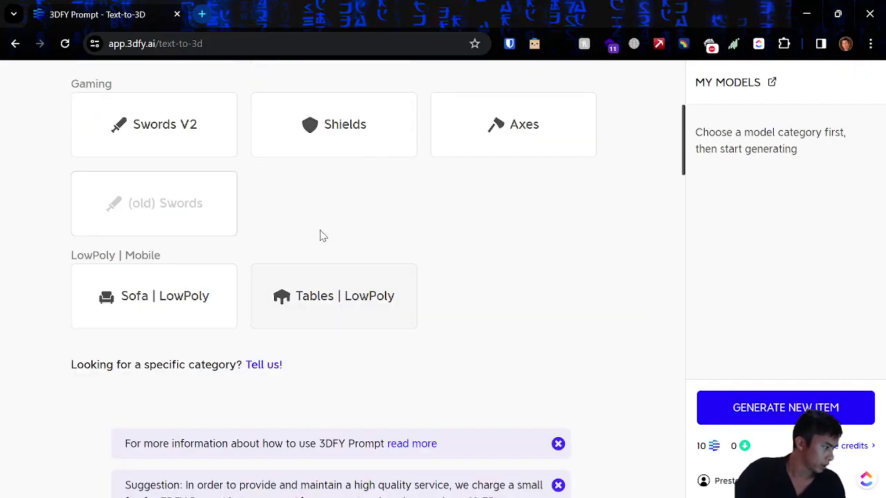
scroll(242, 180, "down", 1)
scroll(291, 249, "up", 5)
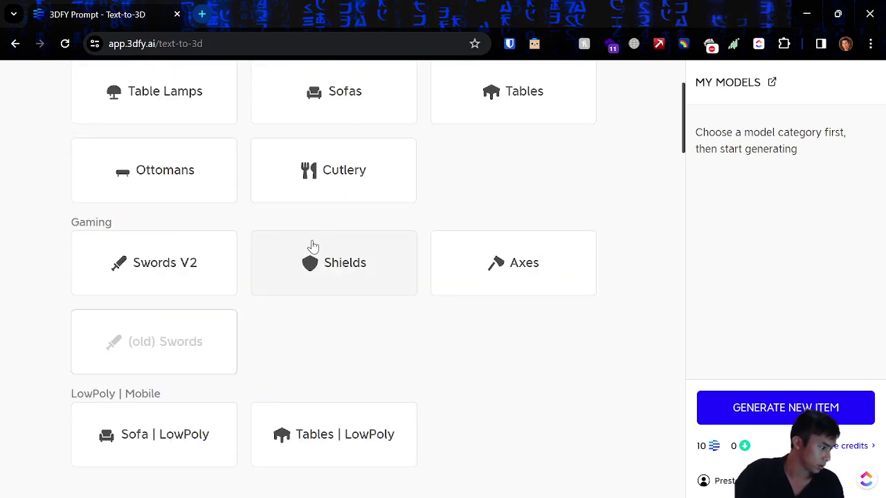
scroll(243, 372, "down", 1)
left_click(178, 342)
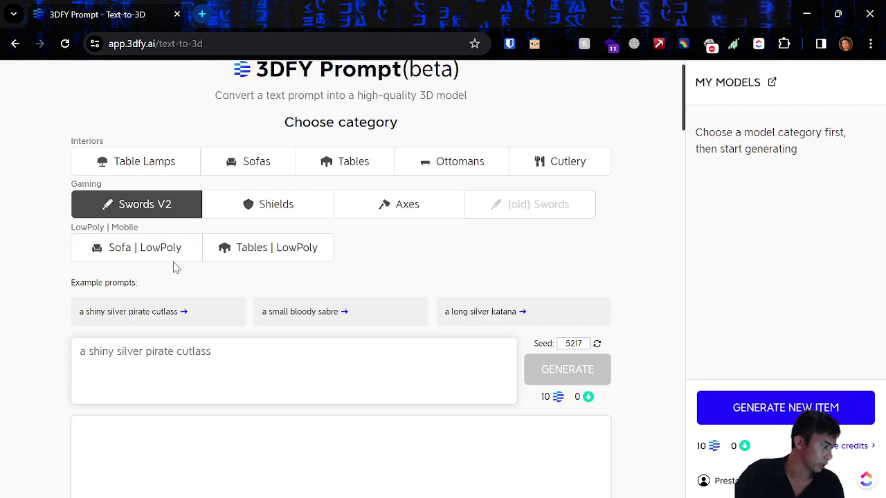
Paste the 'Black and green Chaos cyber sword' prompt into the prompt box
scroll(341, 239, "down", 1)
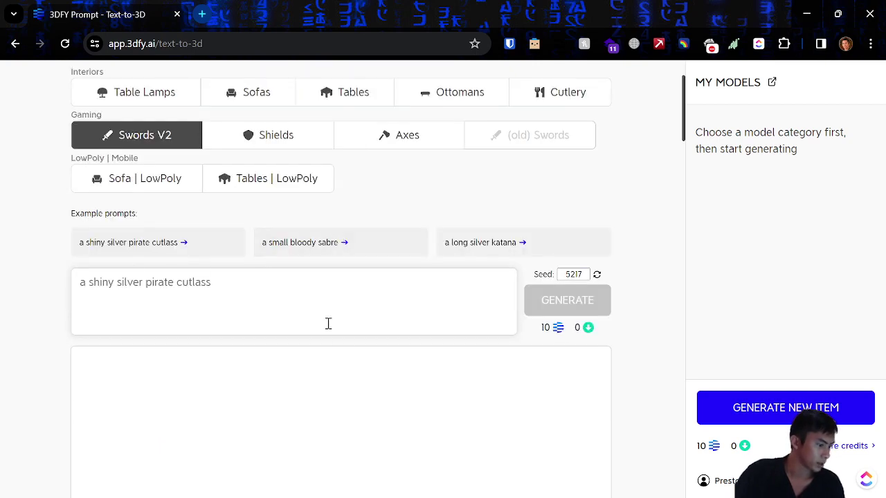
left_click(304, 305)
key("ctrl+v")
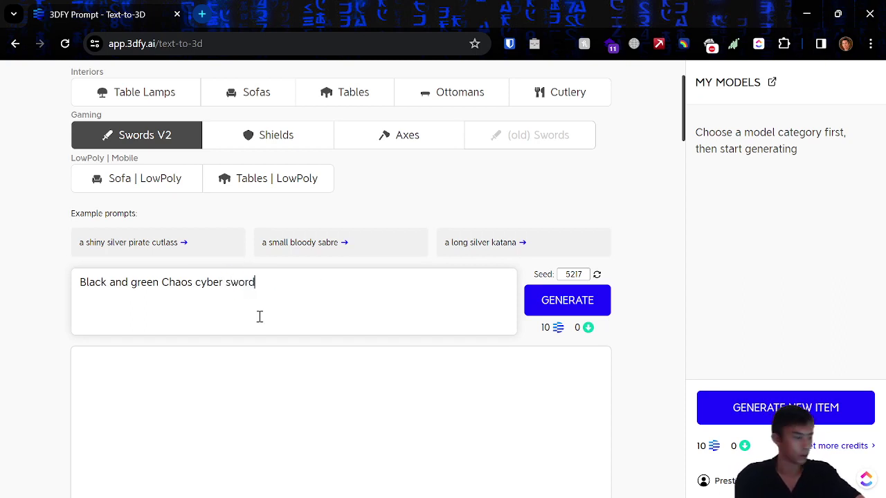
Start generating the Chaos cyber sword and stay on the Text-to-3D page
left_click(561, 305)
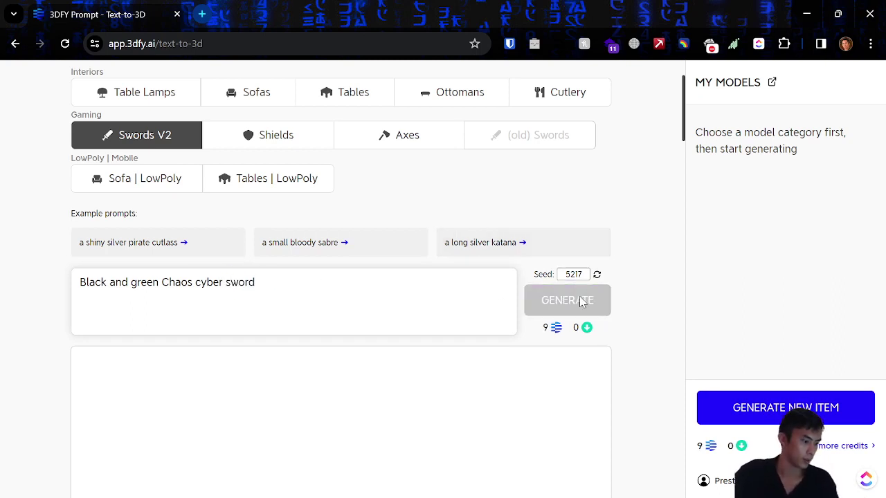
scroll(612, 122, "up", 2)
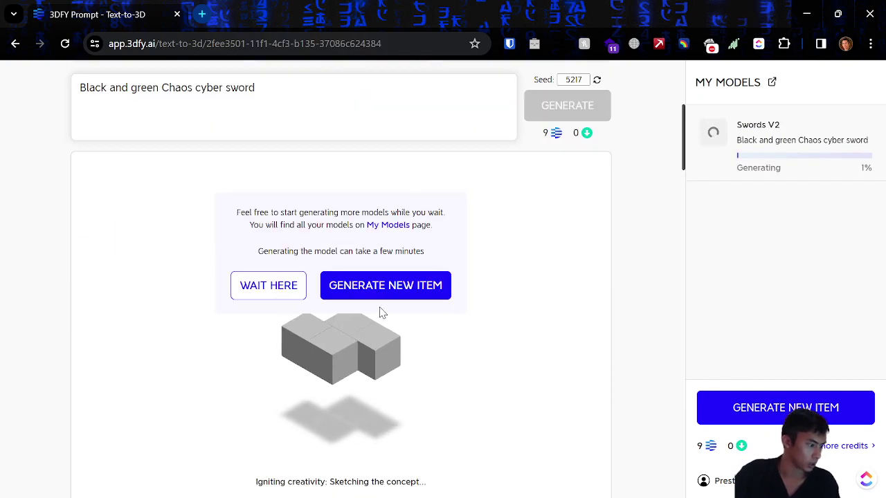
left_click(297, 286)
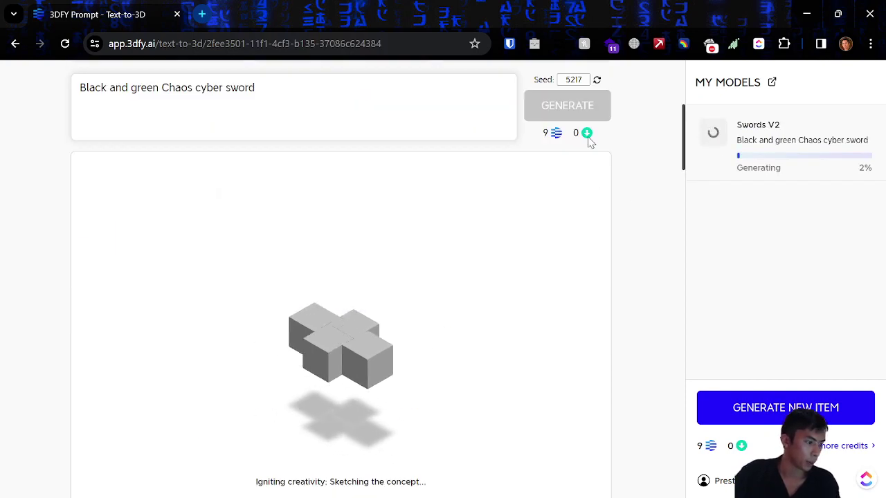
mouse_move(556, 133)
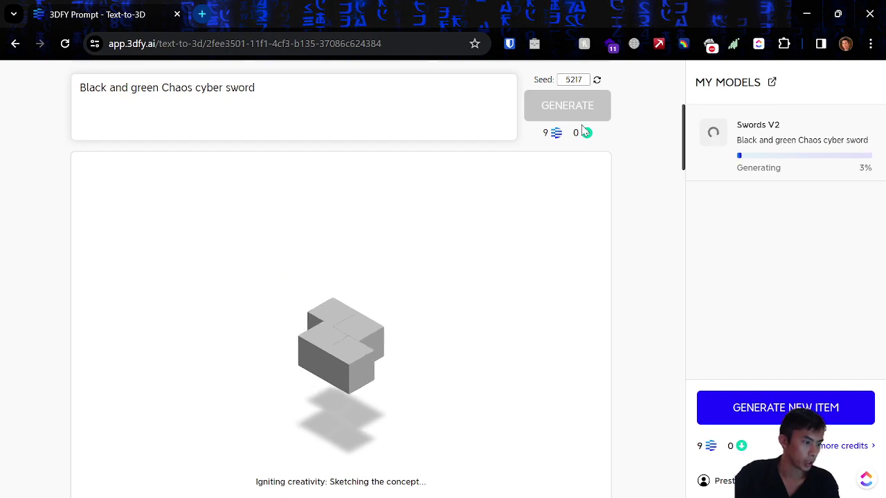
Follow the sword's progress and open the 'more credits' page in a background tab
scroll(616, 333, "down", 4)
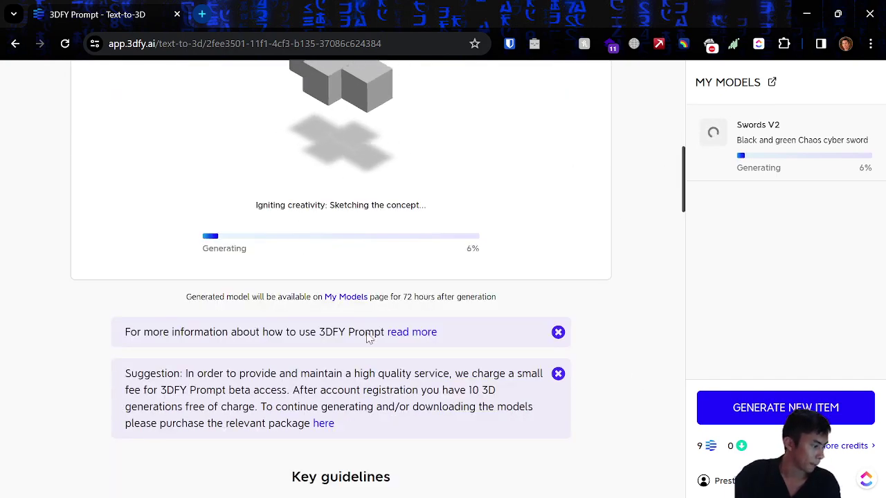
scroll(373, 366, "down", 3)
scroll(398, 396, "down", 5)
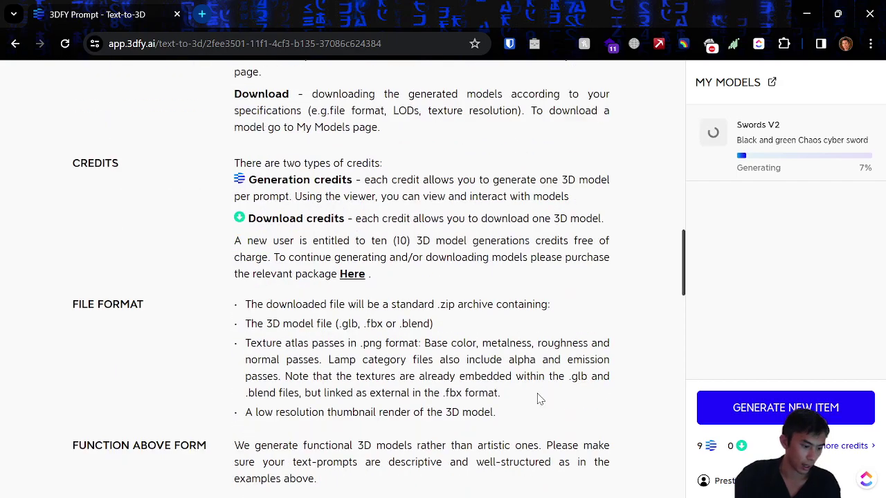
scroll(521, 399, "down", 17)
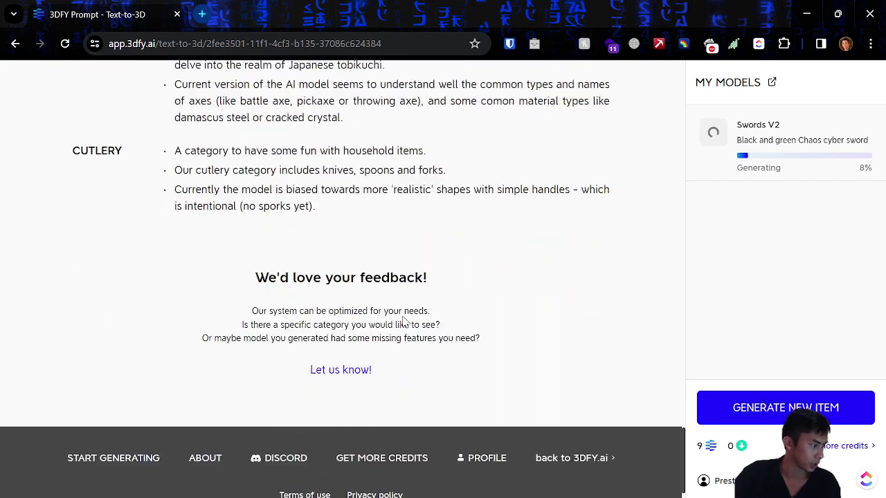
scroll(405, 321, "up", 20)
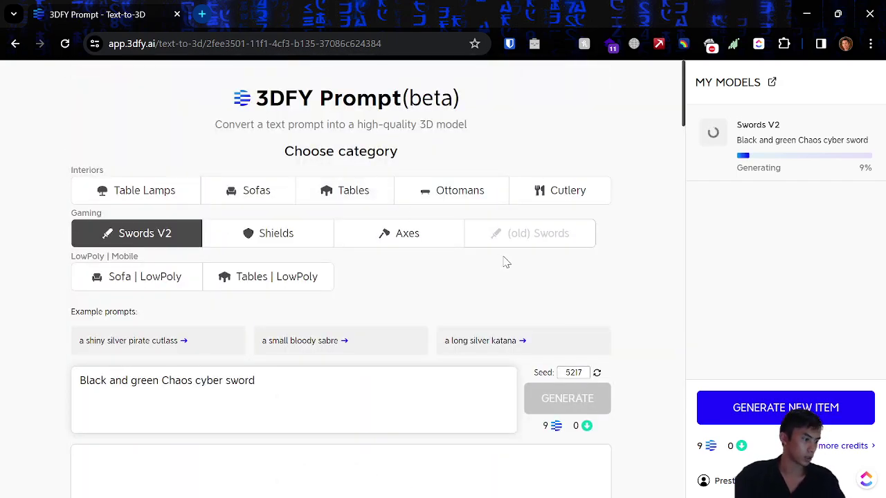
scroll(520, 260, "down", 4)
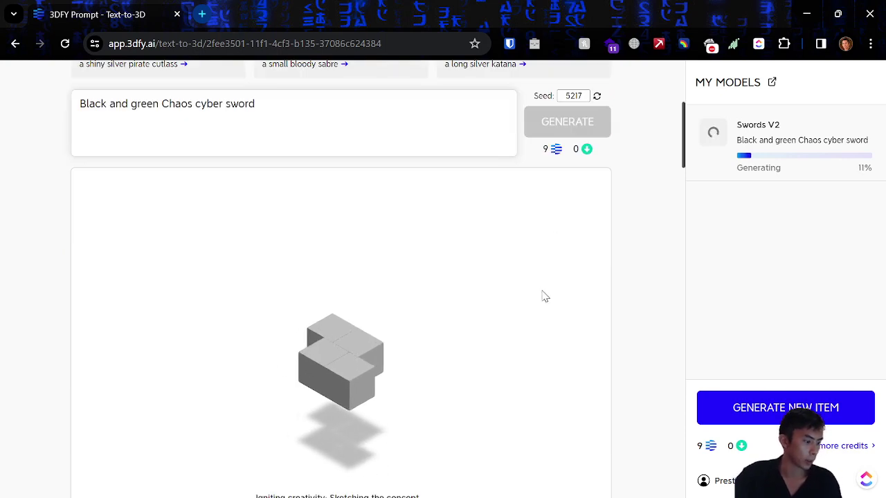
scroll(457, 166, "up", 4)
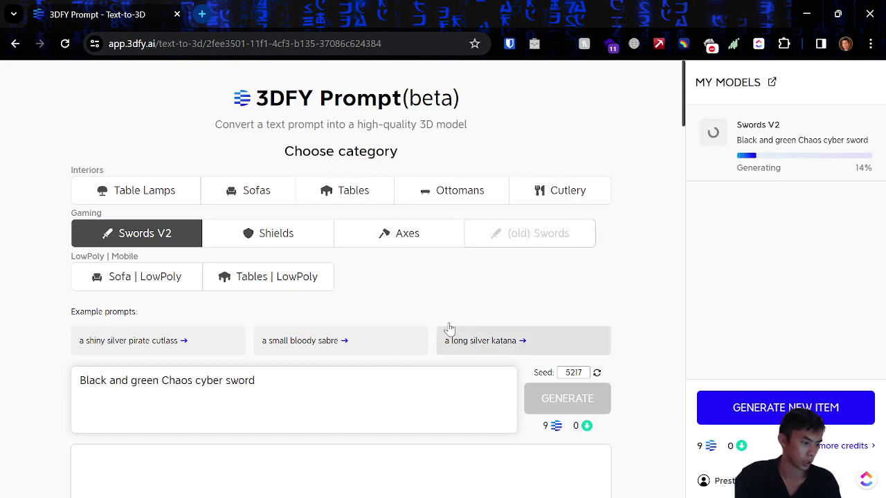
scroll(426, 278, "down", 2)
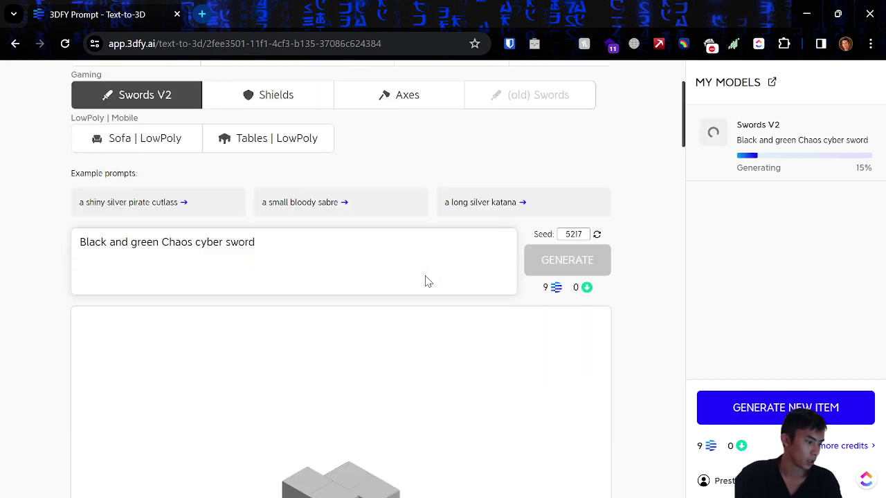
scroll(425, 281, "down", 1)
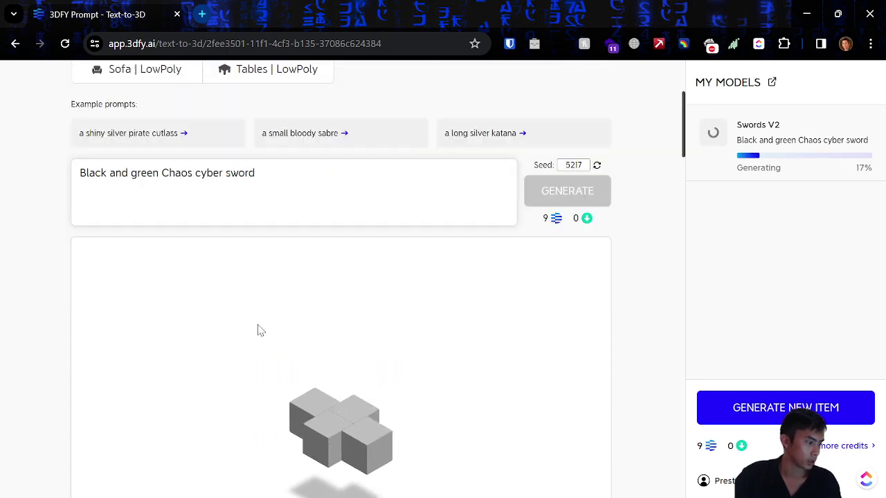
scroll(480, 228, "down", 2)
scroll(636, 339, "down", 2)
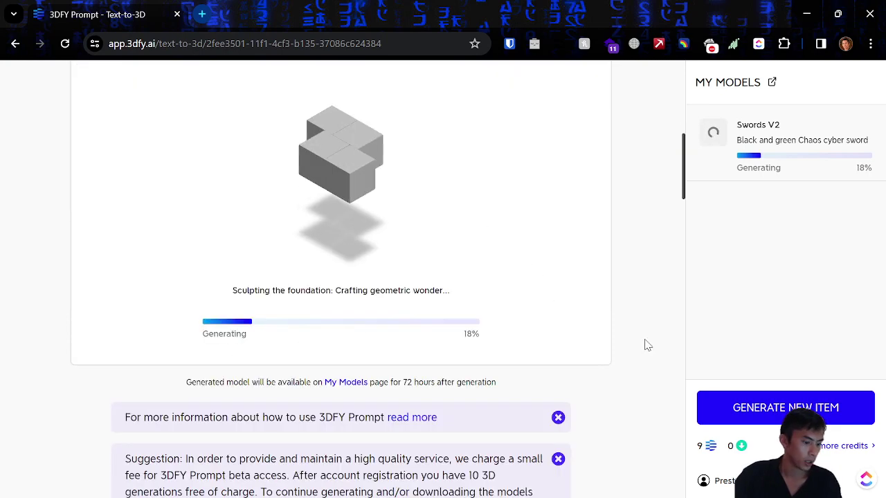
scroll(651, 405, "up", 2)
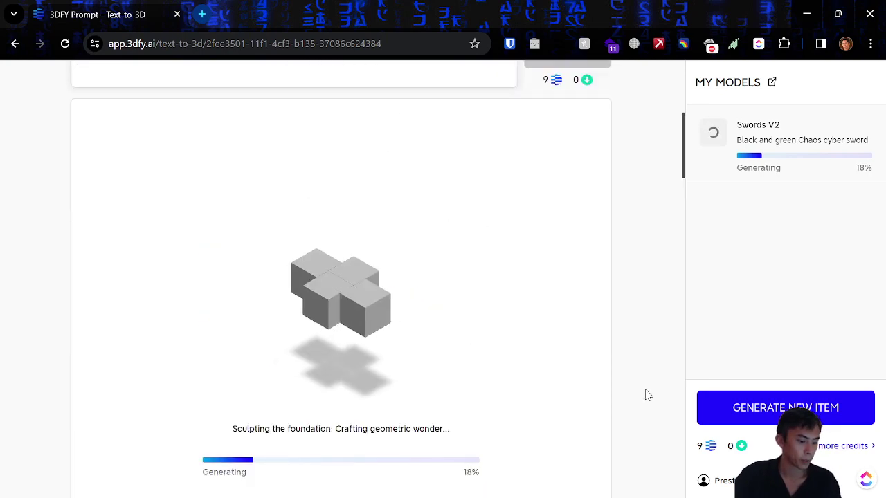
middle_click(845, 447)
Review the credit pricing plans, previewing more Buy Models downloads, then reset it to 1
left_click(233, 7)
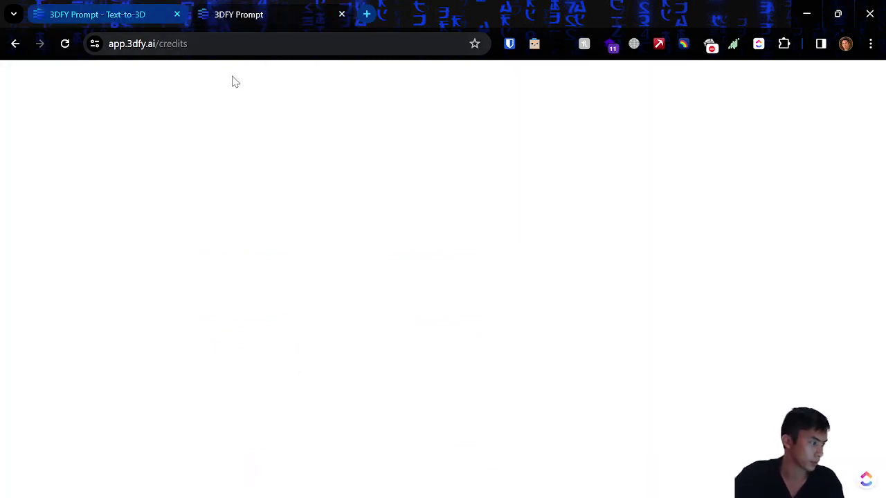
scroll(207, 226, "down", 2)
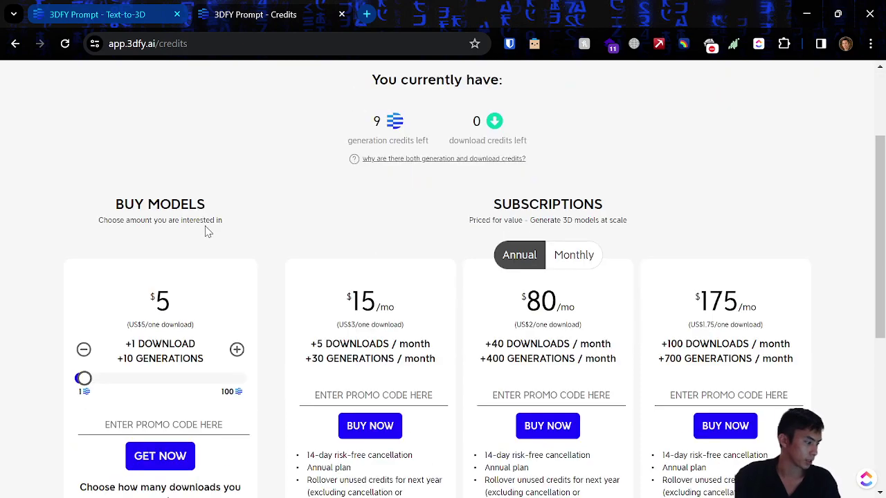
left_click_drag(83, 379, 60, 386)
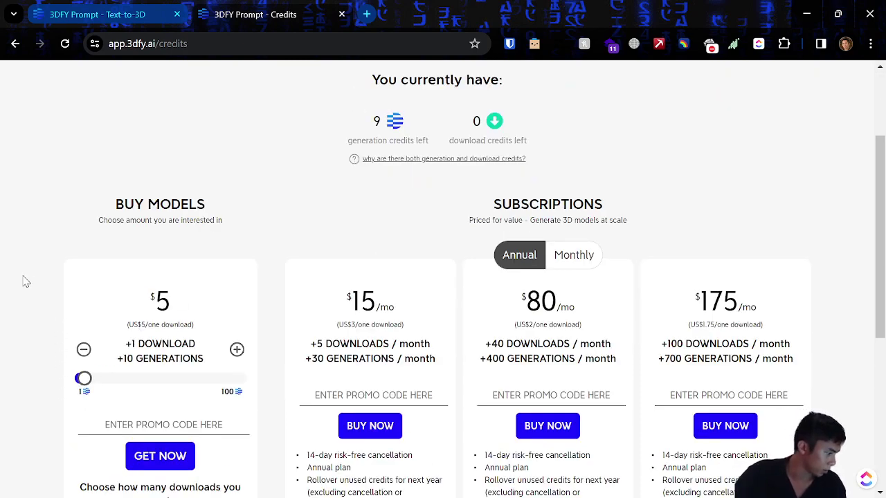
scroll(28, 276, "down", 2)
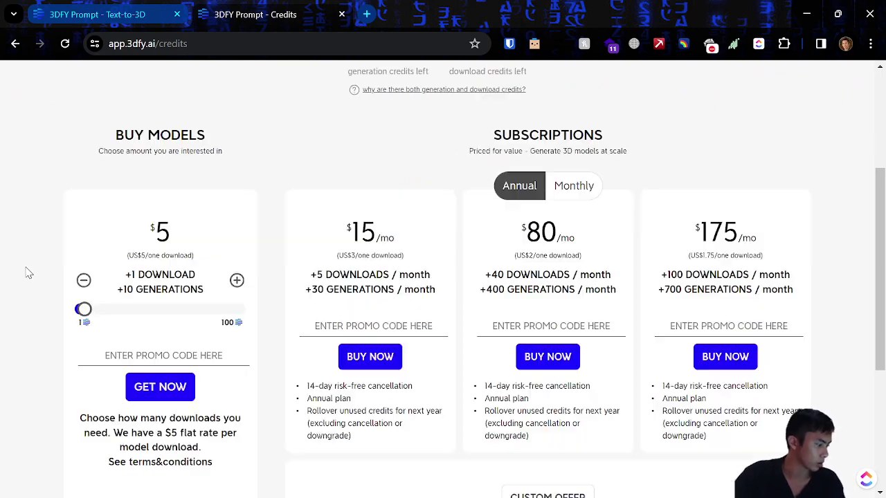
scroll(35, 245, "up", 2)
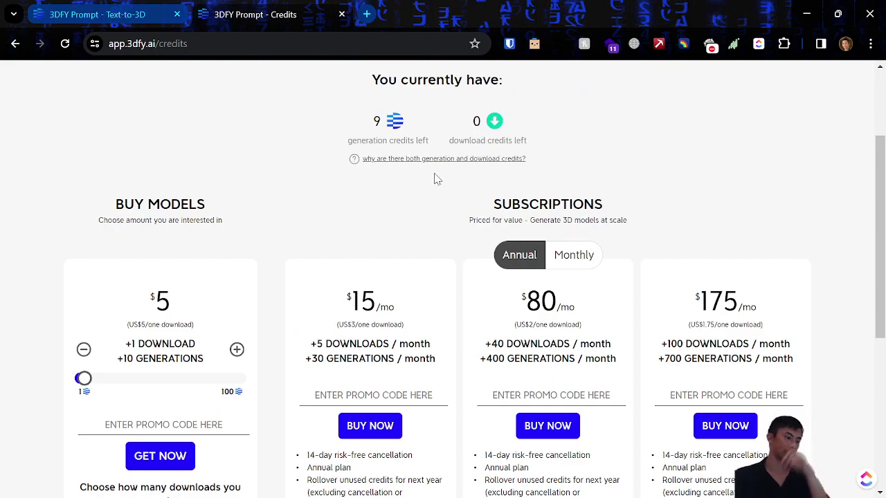
scroll(419, 193, "down", 6)
scroll(331, 268, "up", 5)
Return to the sword generation tab at 37% and restore the browser window aside
scroll(330, 268, "down", 3)
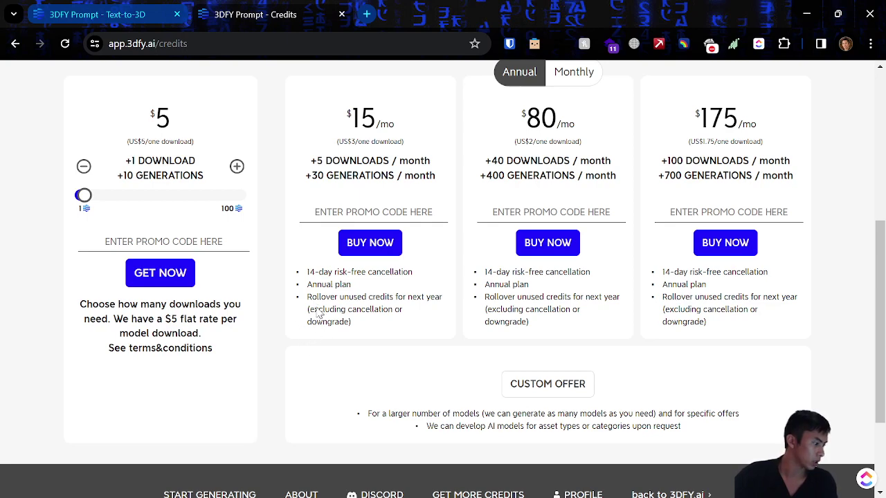
left_click(66, 8)
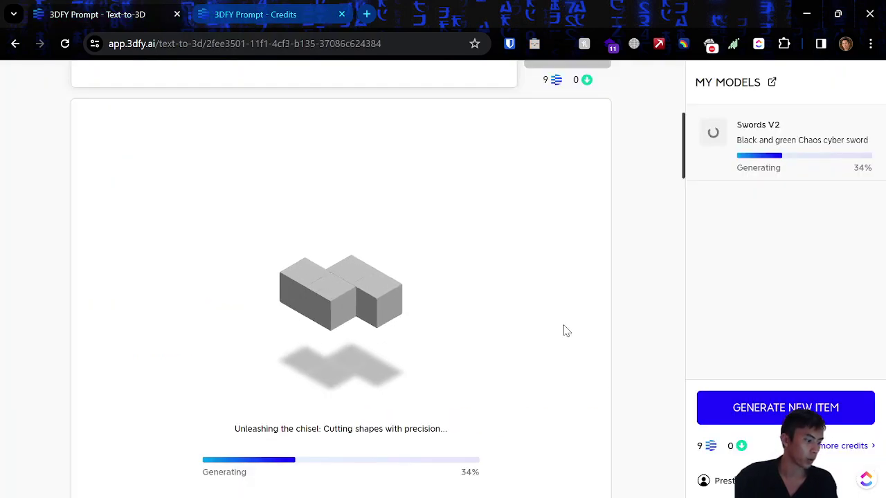
left_click_drag(367, 9, 420, 129)
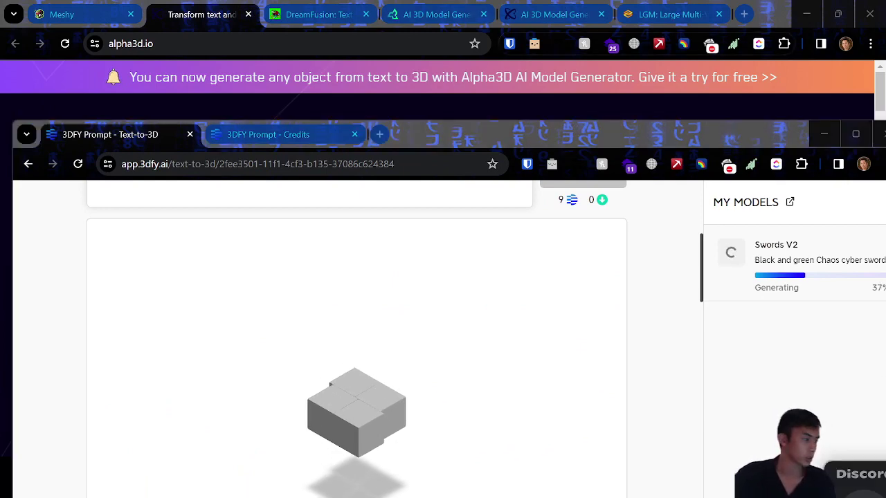
Maximize Discord on screen and open View / Download on the Chaos cyber assault rifle message
left_click_drag(885, 481, 323, 8)
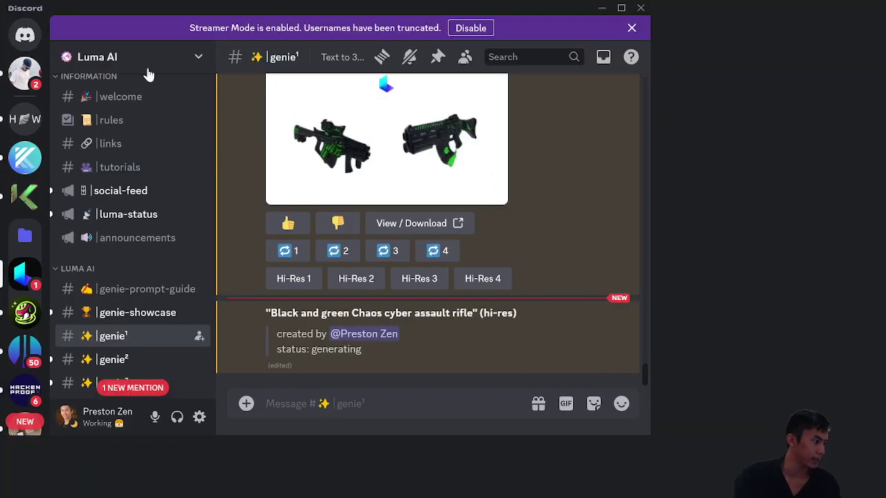
key("super+Up")
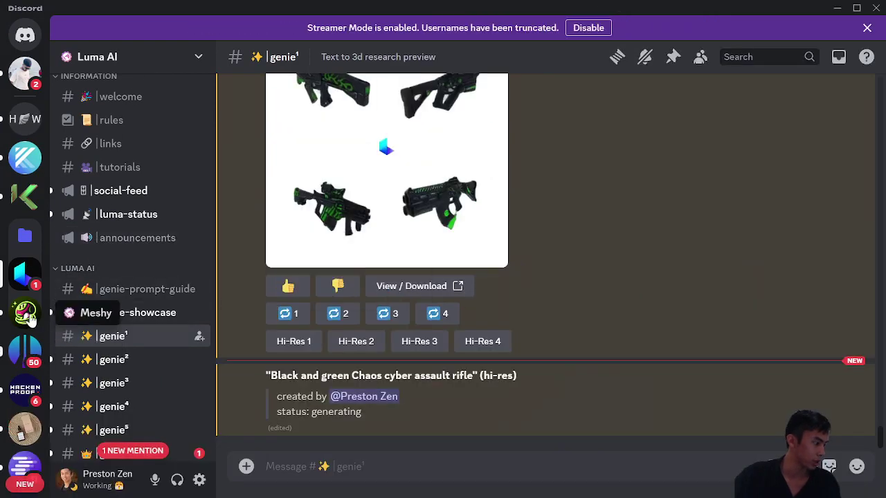
scroll(326, 188, "up", 2)
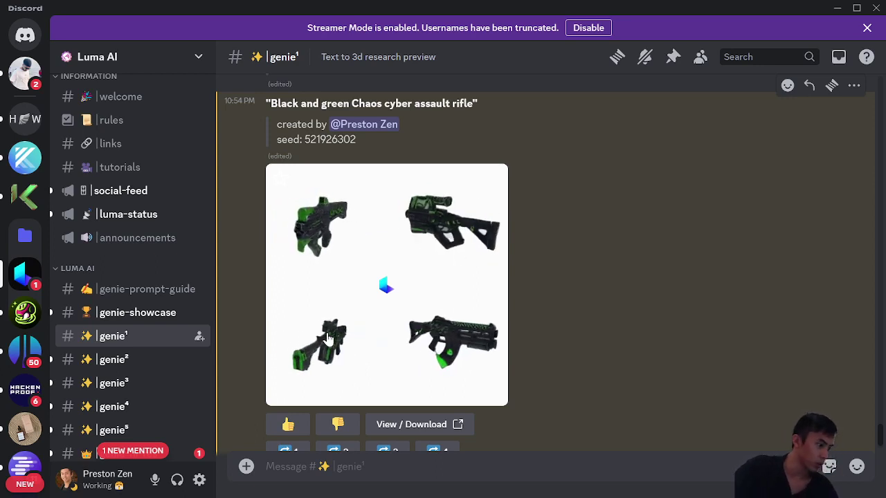
scroll(332, 312, "down", 3)
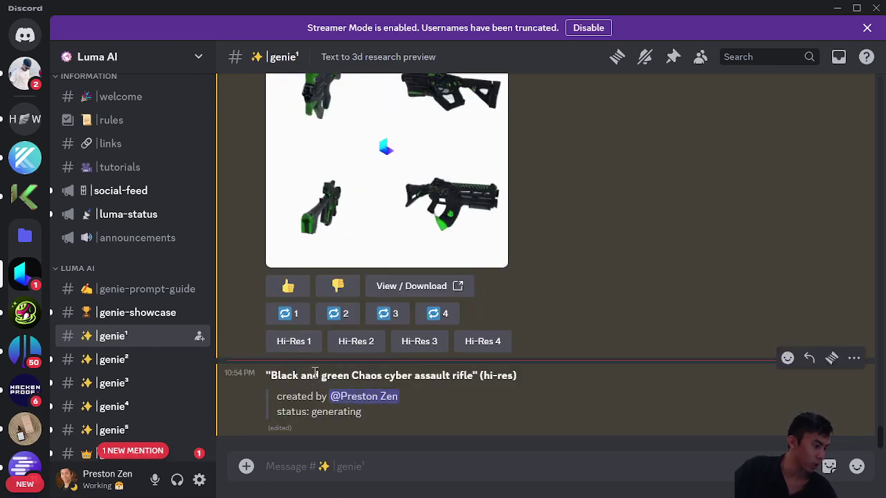
scroll(286, 190, "up", 3)
scroll(385, 318, "down", 3)
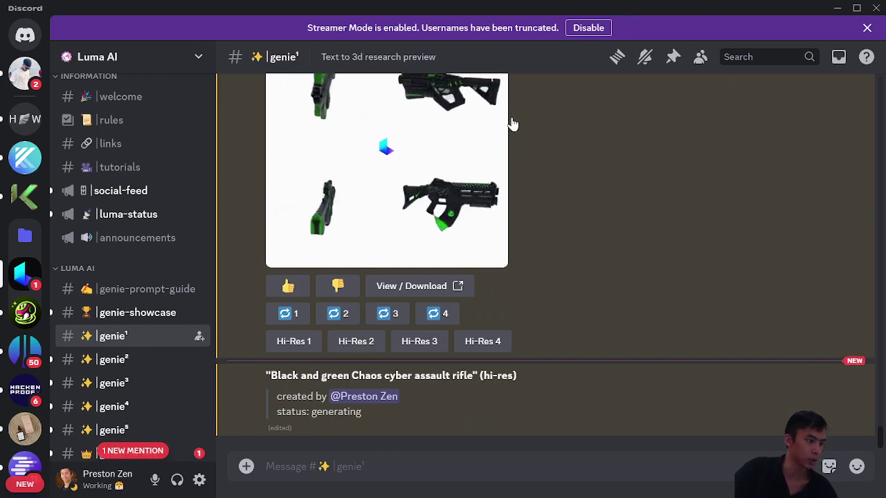
scroll(402, 230, "up", 2)
left_click(415, 354)
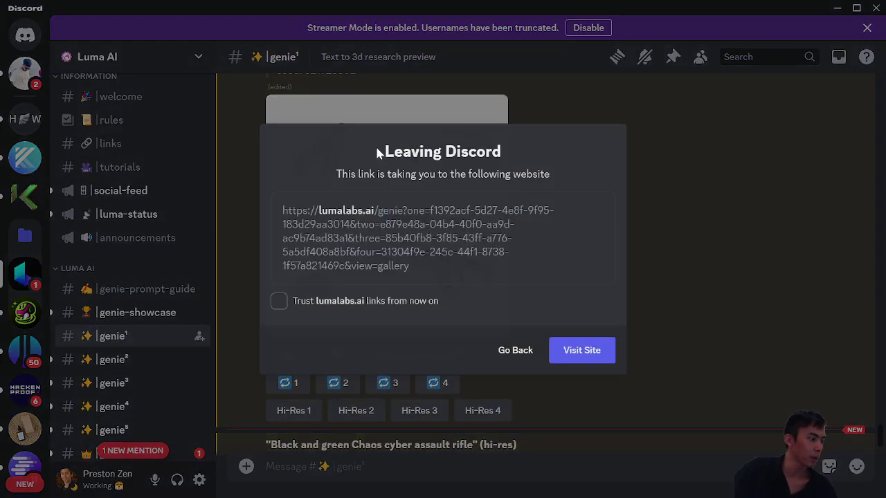
Visit the Luma site, check the cyber sword's progress, and return to the rifle results
left_click(600, 353)
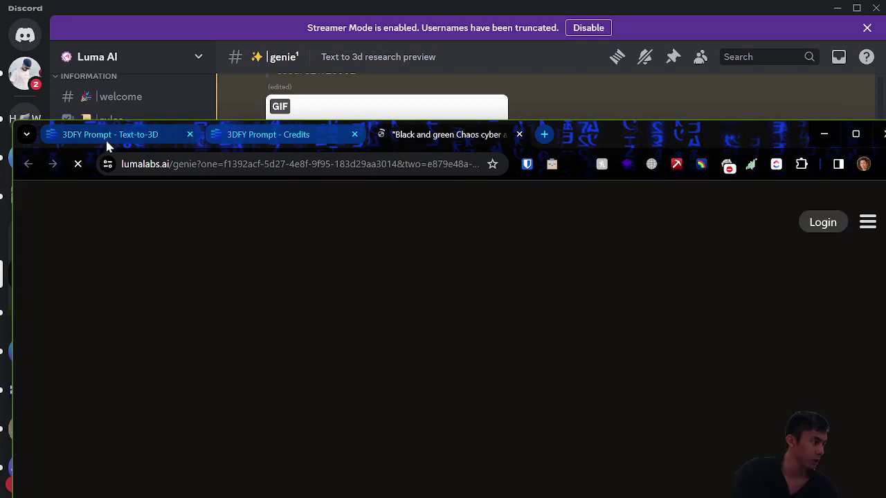
left_click(107, 135)
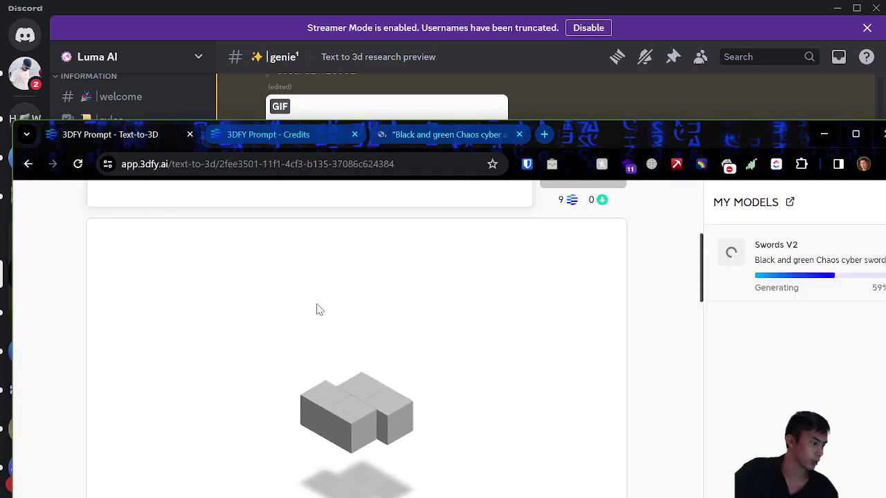
scroll(696, 316, "up", 6)
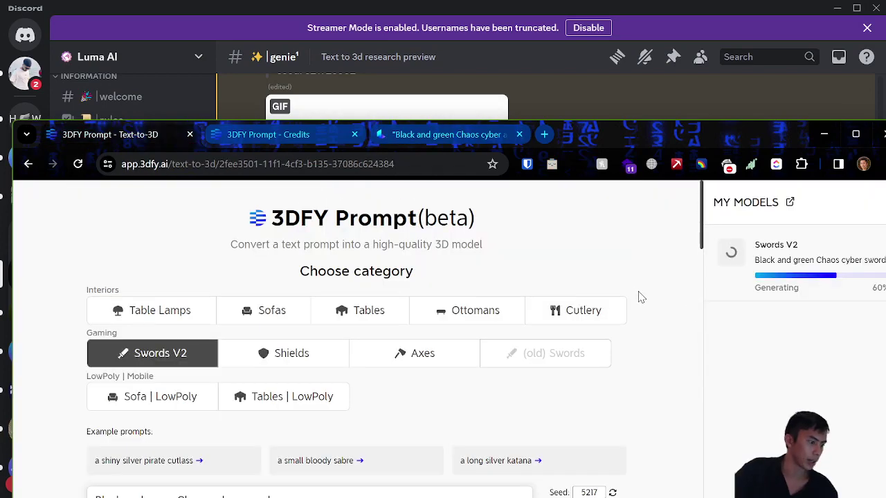
left_click(418, 137)
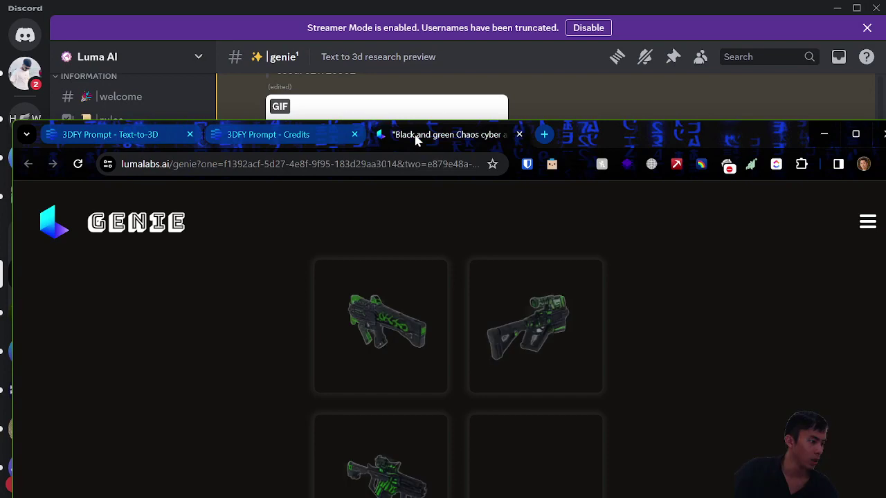
View the first rifle variant in 3D, orbit it, and keep gltf as the download format
left_click(414, 320)
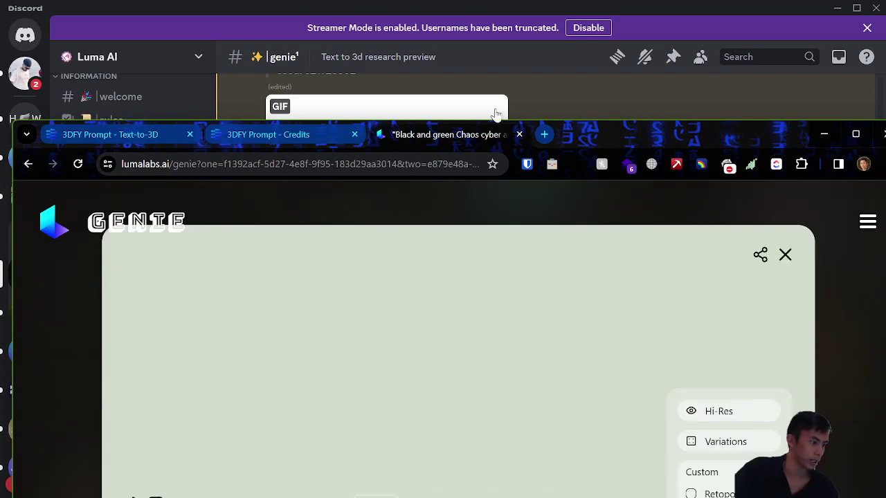
left_click_drag(634, 143, 556, 4)
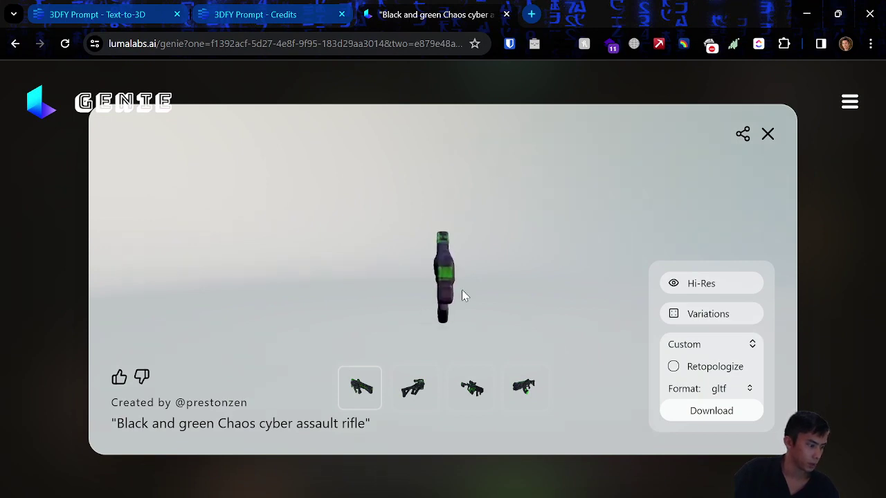
mouse_move(462, 296)
left_mouse_down()
mouse_move(568, 255)
mouse_move(475, 287)
left_mouse_up()
scroll(475, 283, "up", 3)
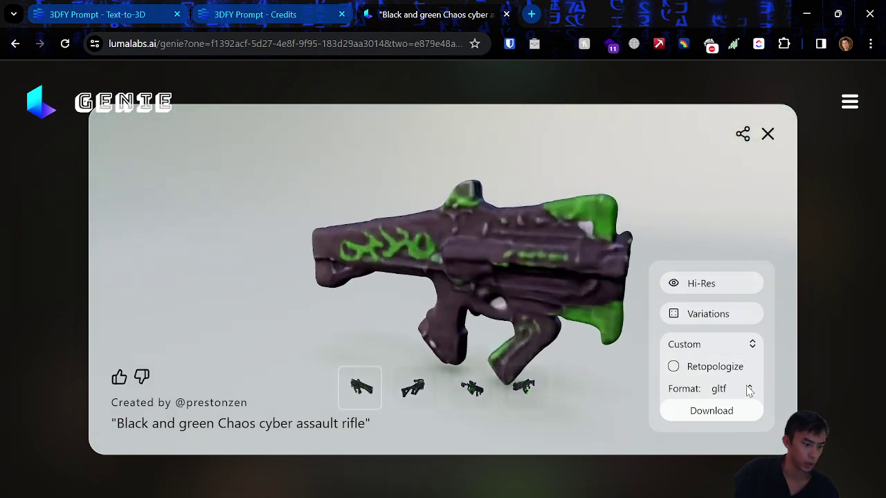
left_click(722, 392)
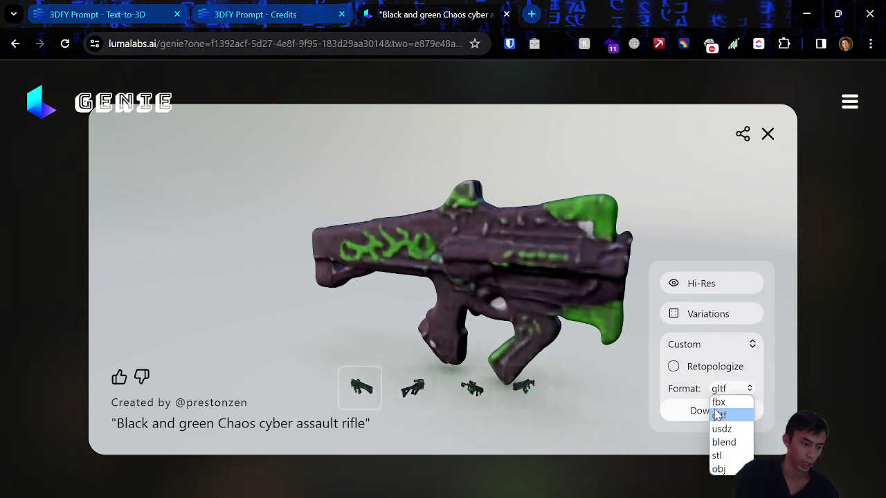
left_click(746, 164)
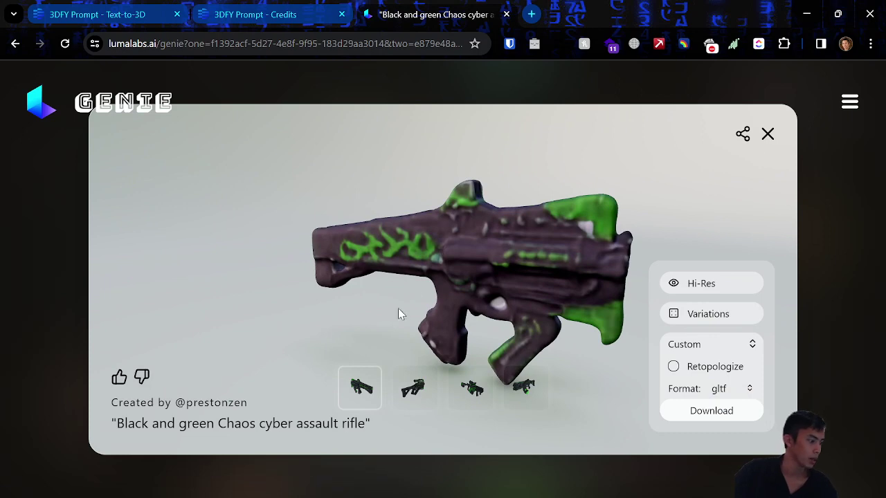
Close the Luma Genie and credits tabs, restore the browser window, and bring Discord forward
middle_click(429, 19)
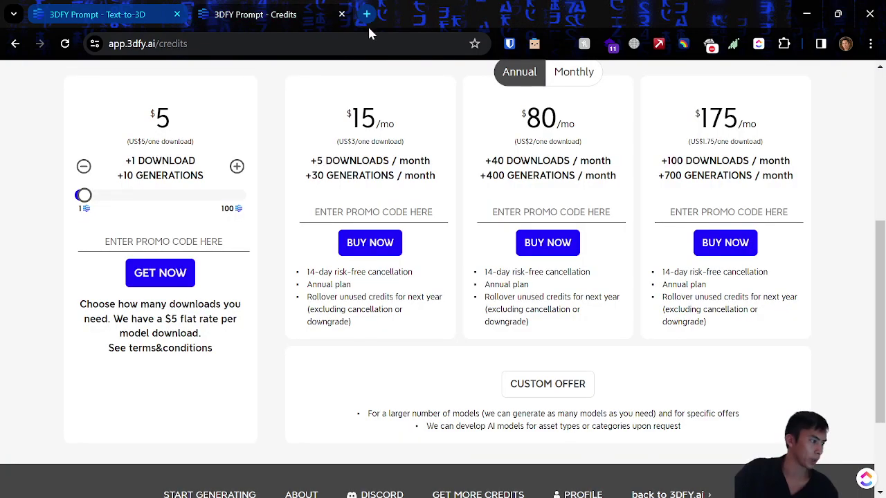
middle_click(299, 20)
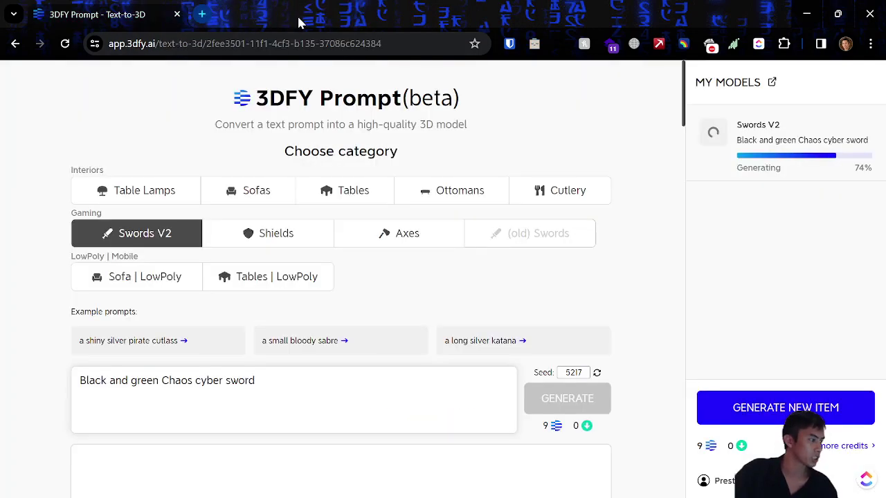
scroll(613, 305, "down", 5)
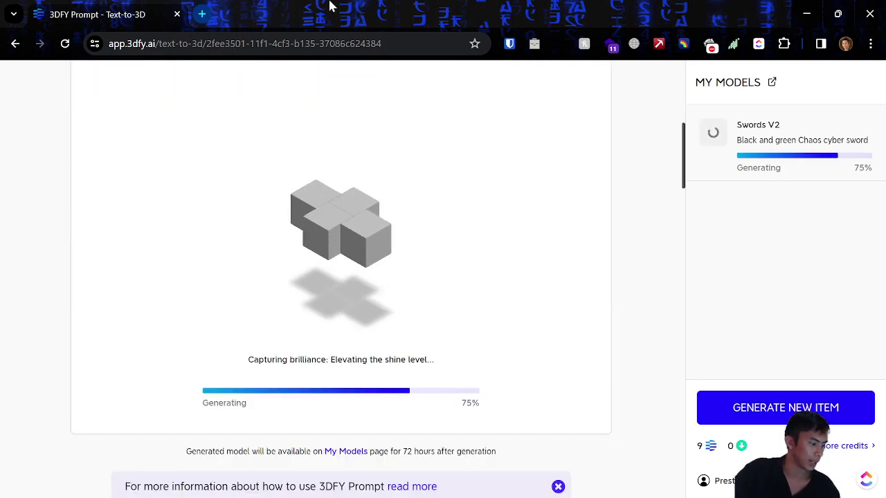
double_click(374, 18)
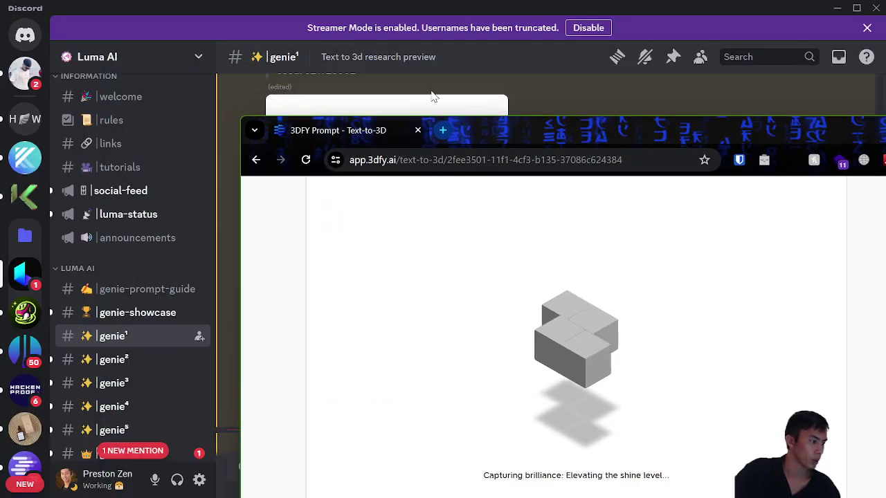
left_click(538, 252)
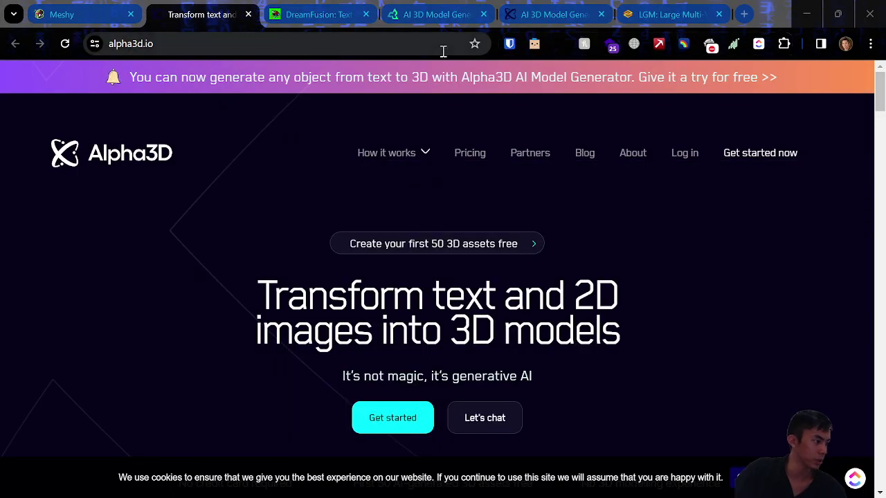
Merge the 3DFY Prompt window into the main browser, then check Meshy's refine at 18%
key("alt+Tab")
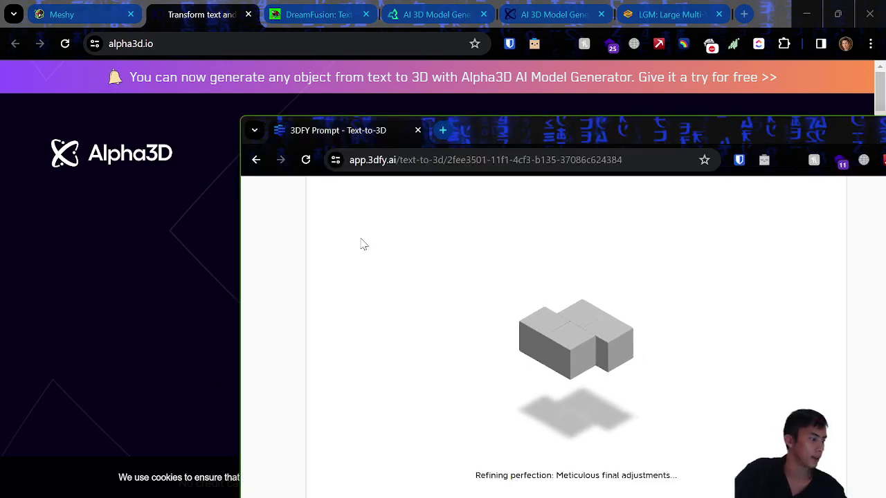
left_click_drag(294, 133, 86, 5)
left_click(86, 6)
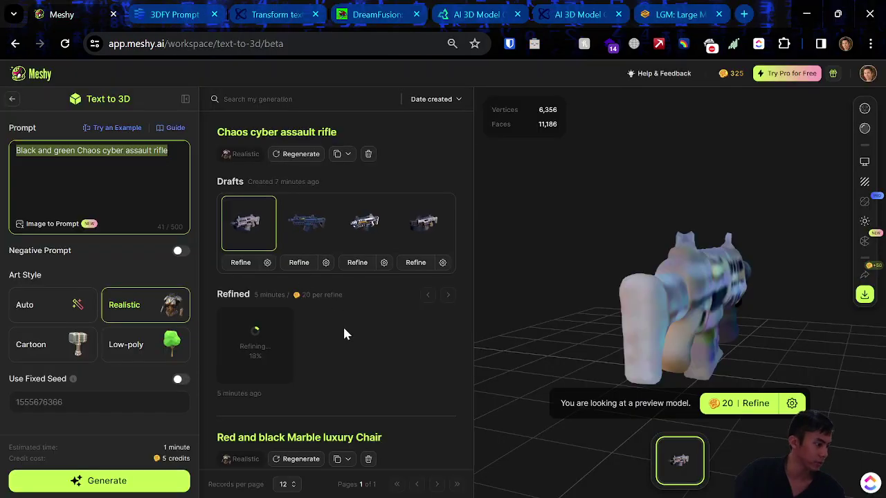
left_click(350, 344)
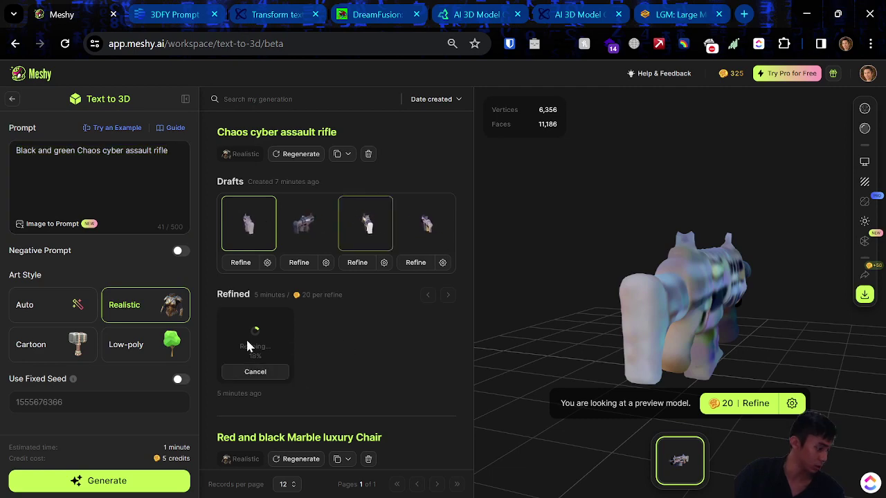
Orbit and zoom the finished cyber sword to inspect it from several angles, including the hilt
key("ctrl+Tab")
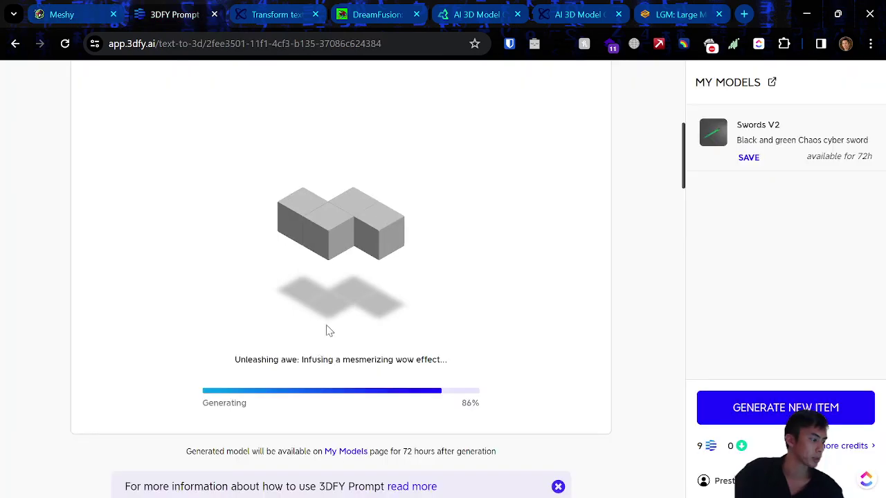
scroll(331, 322, "down", 5)
scroll(359, 320, "up", 7)
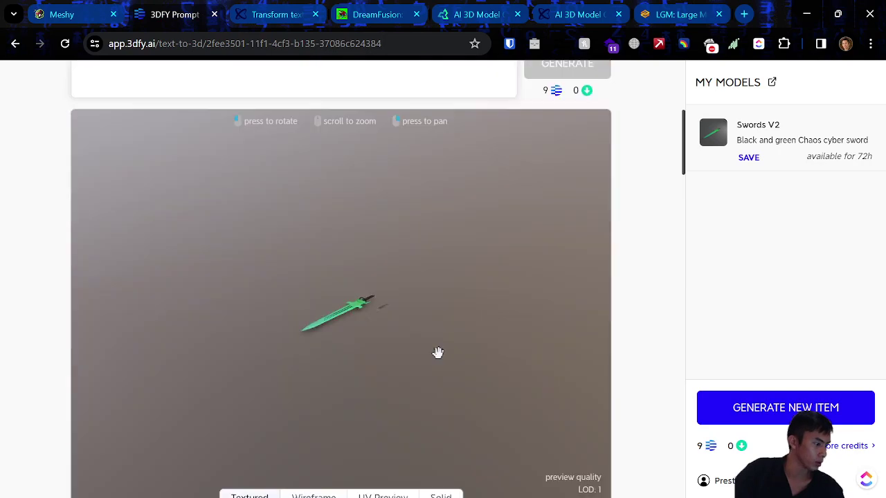
scroll(375, 319, "up", 5)
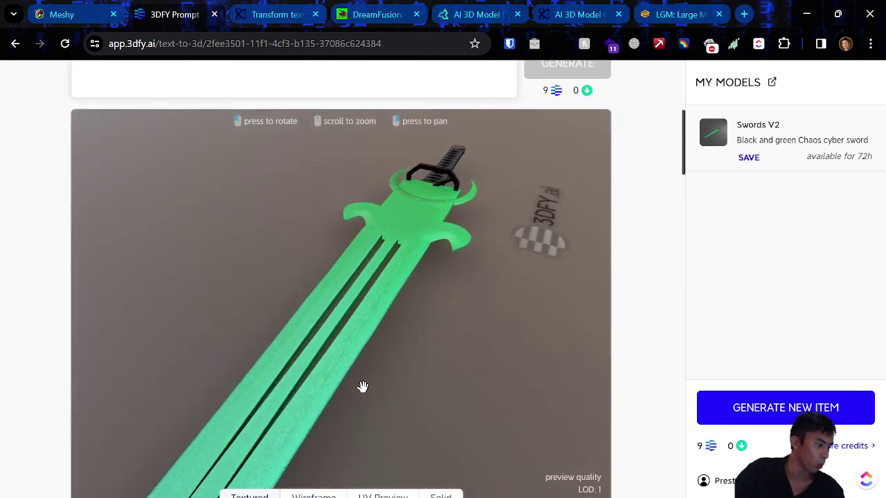
left_click_drag(360, 390, 402, 259)
scroll(388, 277, "down", 10)
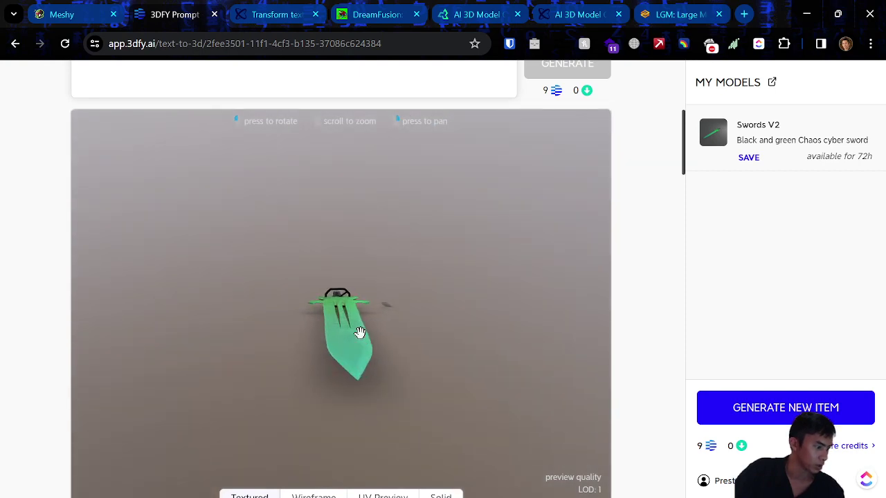
left_click_drag(360, 333, 214, 309)
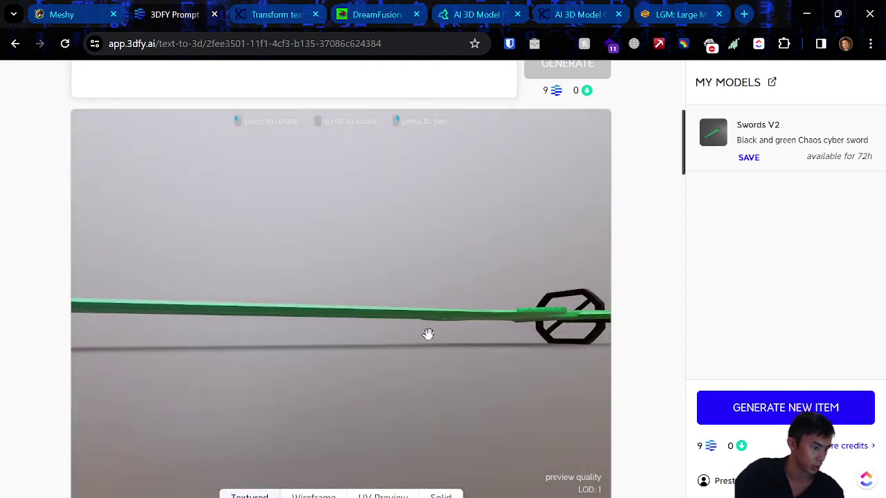
left_click_drag(415, 334, 247, 444)
left_click_drag(334, 351, 337, 315)
scroll(306, 291, "up", 5)
scroll(358, 332, "down", 5)
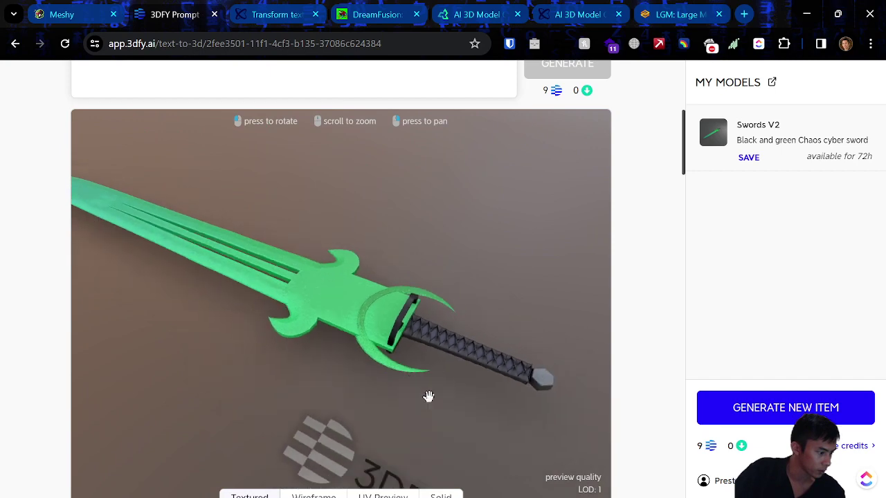
scroll(419, 365, "up", 5)
left_click_drag(417, 364, 332, 334)
scroll(380, 375, "down", 5)
scroll(346, 333, "down", 5)
scroll(364, 330, "up", 5)
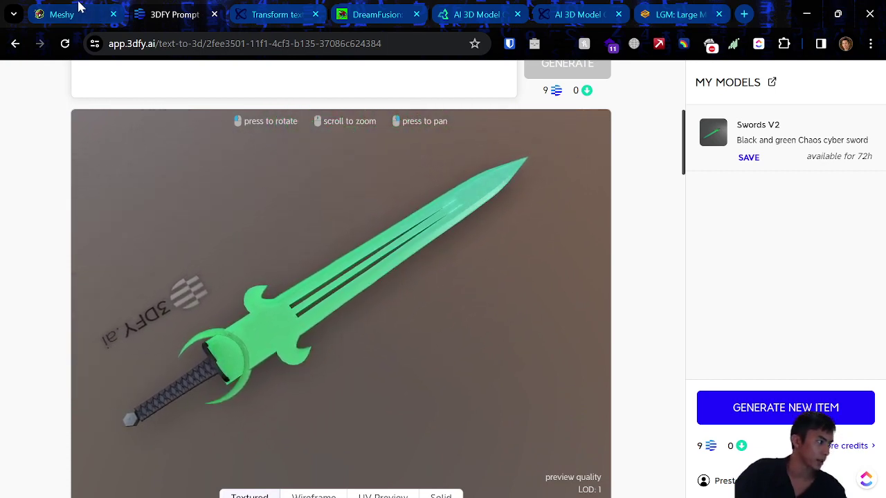
scroll(655, 228, "up", 5)
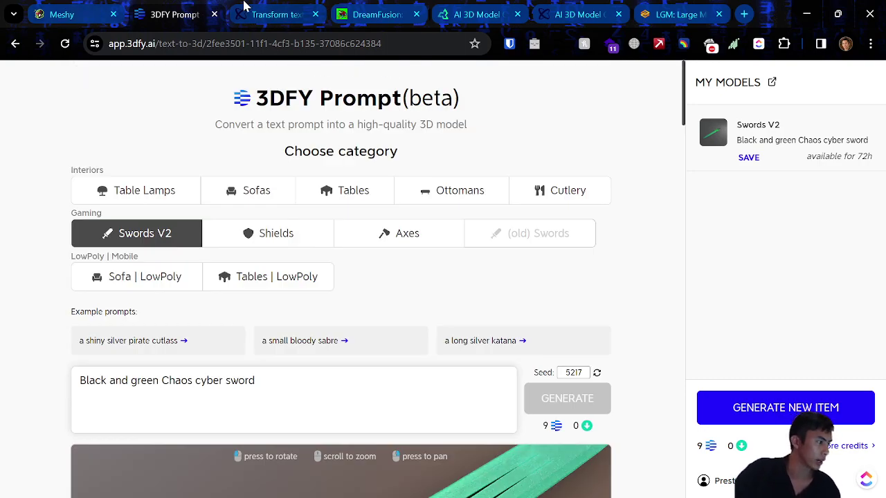
Start Alpha3D's generator with Get started, then return to the Meshy workspace
left_click(274, 14)
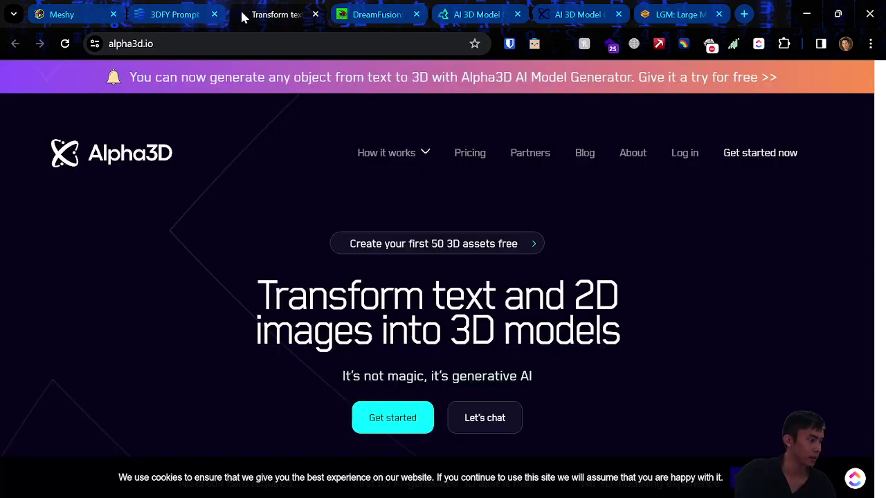
left_click(393, 424)
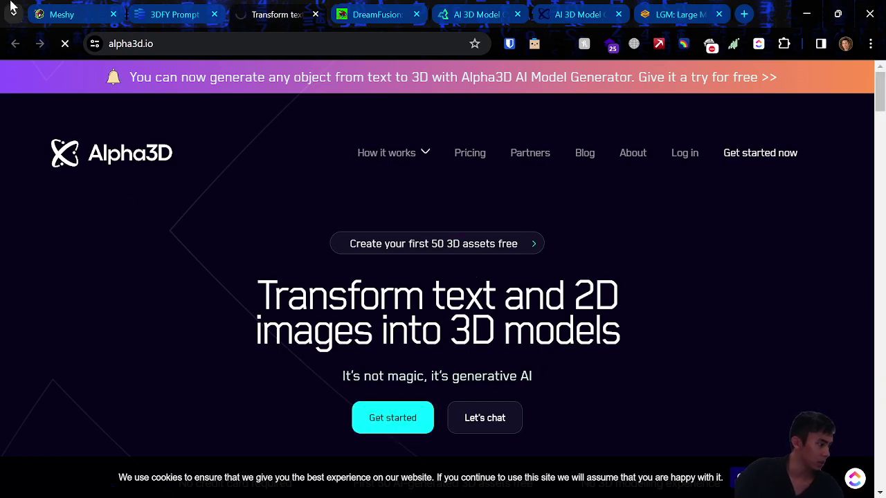
left_click(42, 7)
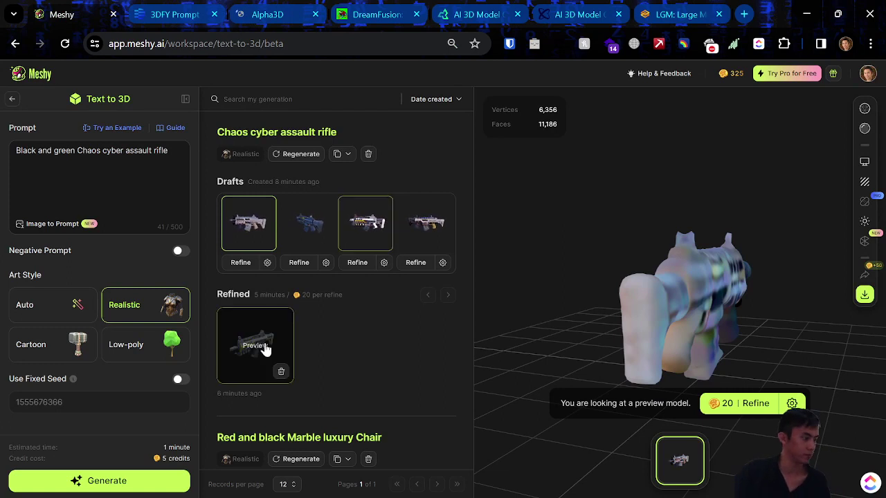
Load the Refined Chaos cyber assault rifle into the viewer and orbit it to side and angled views
left_click(257, 340)
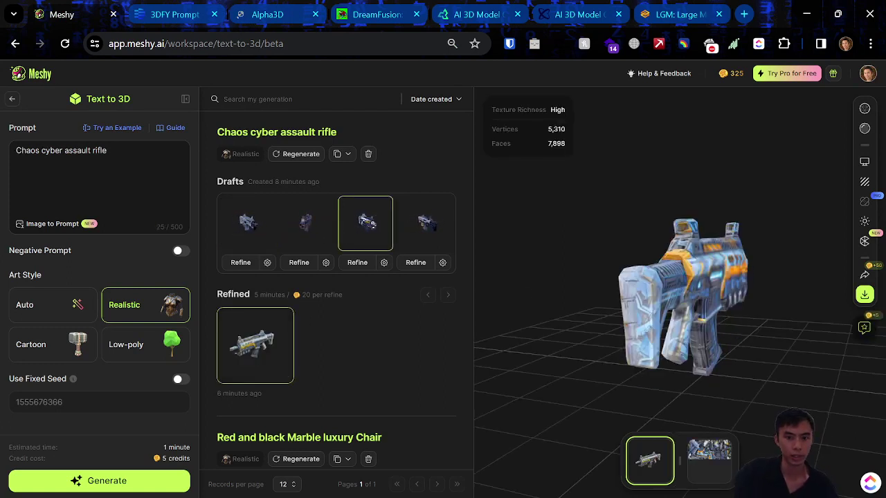
left_click_drag(598, 347, 591, 387)
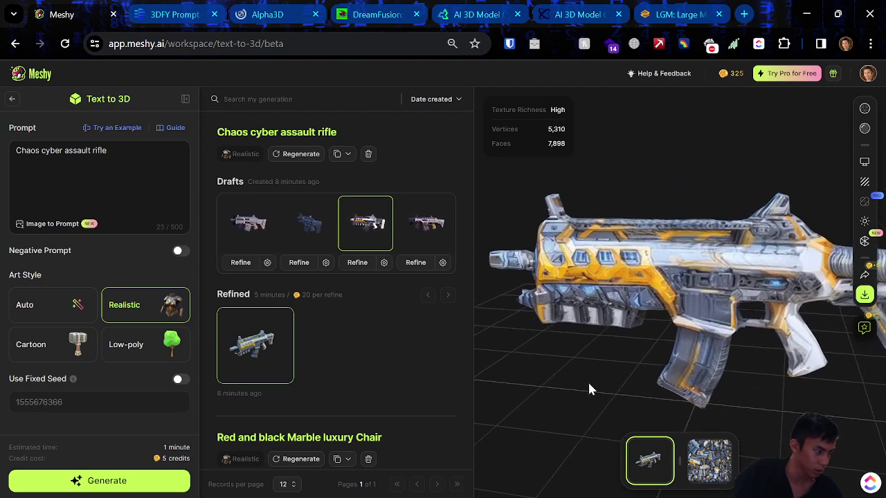
left_click_drag(685, 355, 616, 313)
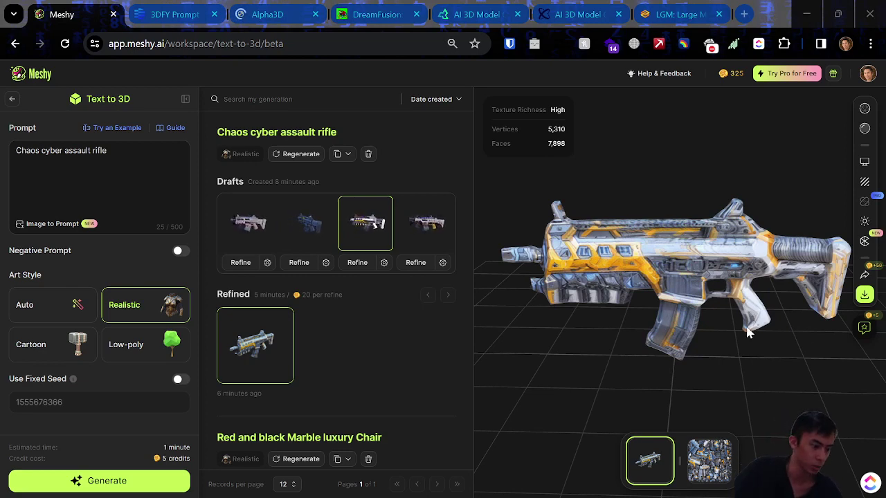
left_click_drag(718, 331, 581, 246)
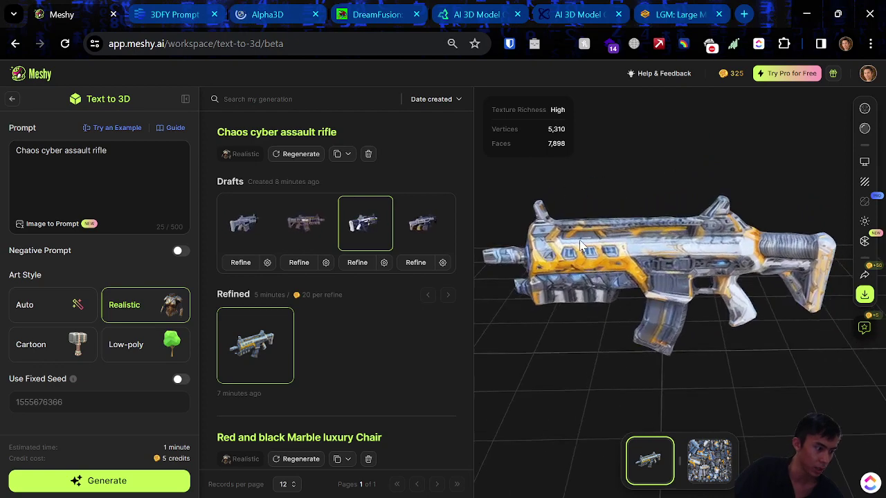
left_click(12, 101)
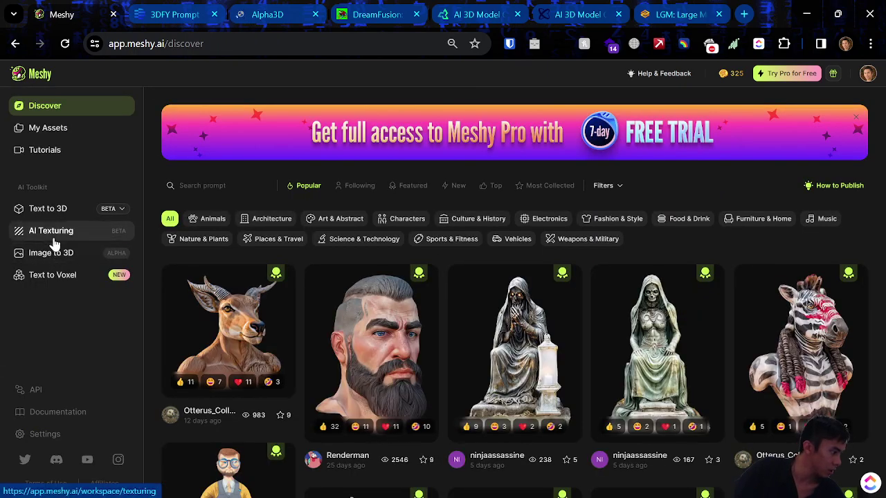
left_click(47, 209)
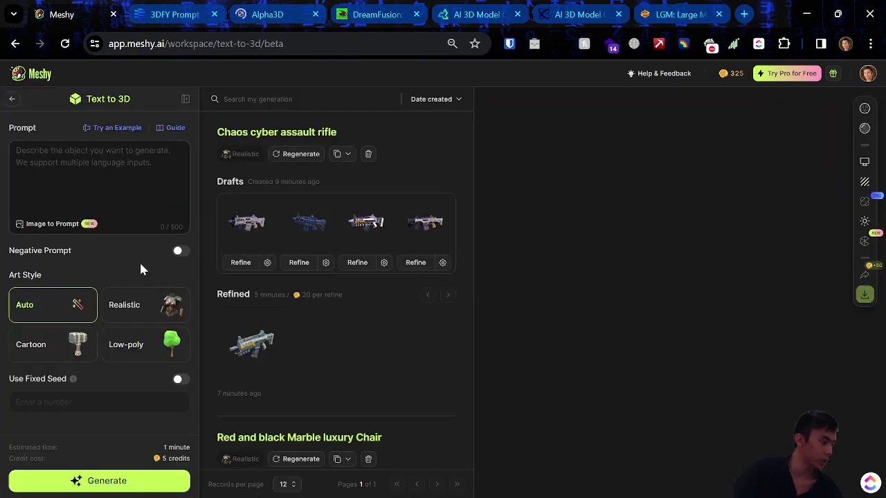
left_click(243, 335)
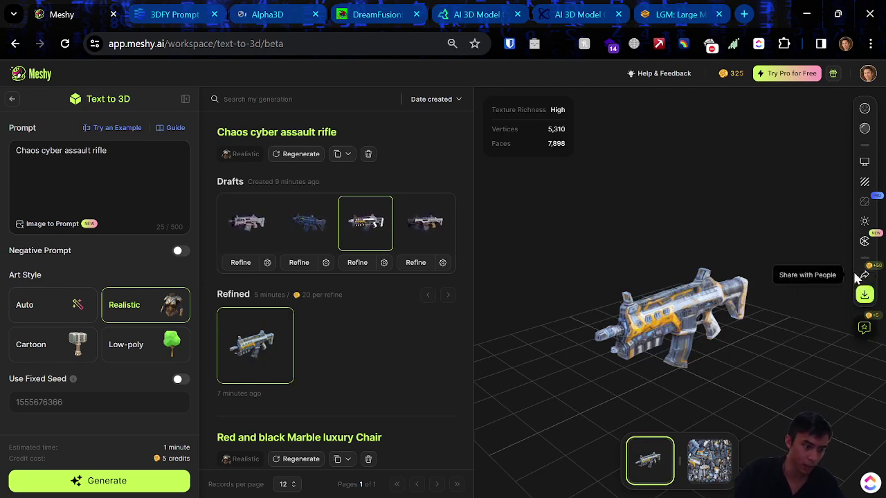
mouse_move(870, 198)
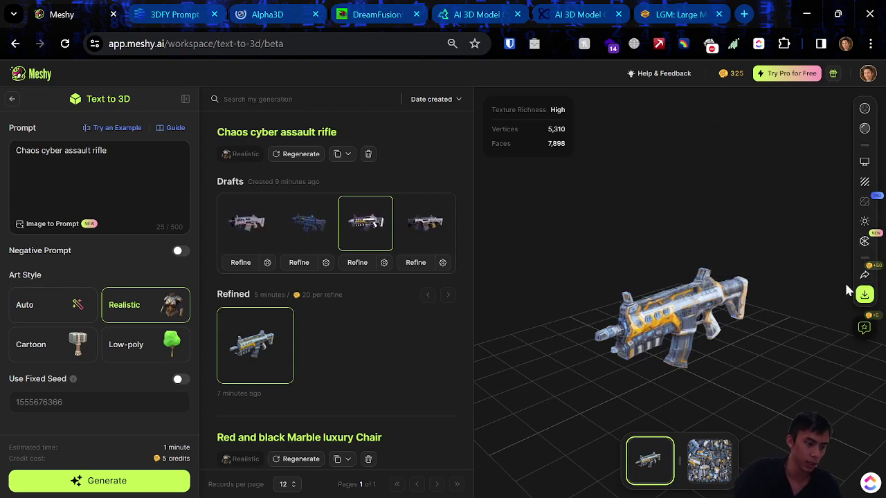
Rate the refined rifle 3, 4, 4 stars with feedback 'Bent barrel for rifle' and submit
left_click(865, 328)
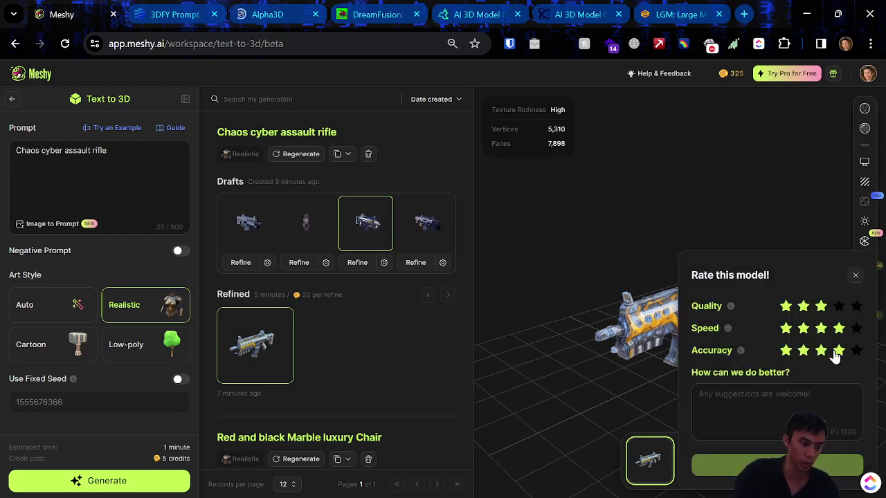
left_click(803, 393)
type("Bent barrel for rifle")
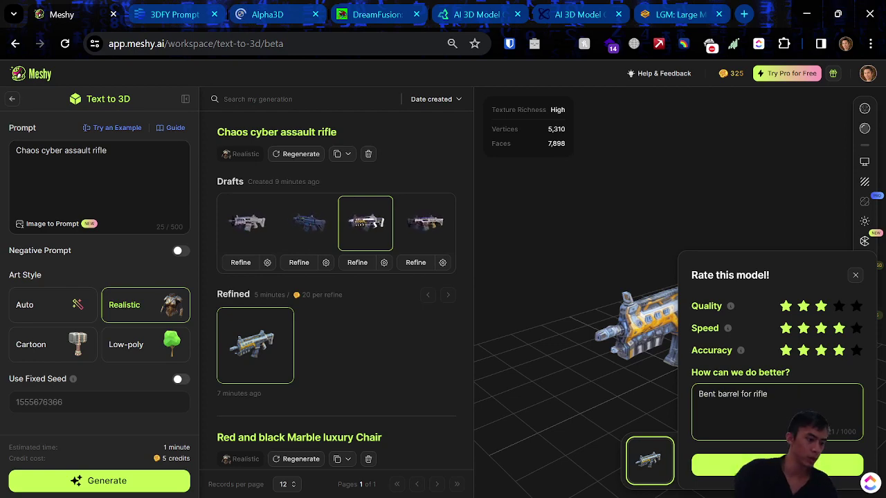
left_click(852, 465)
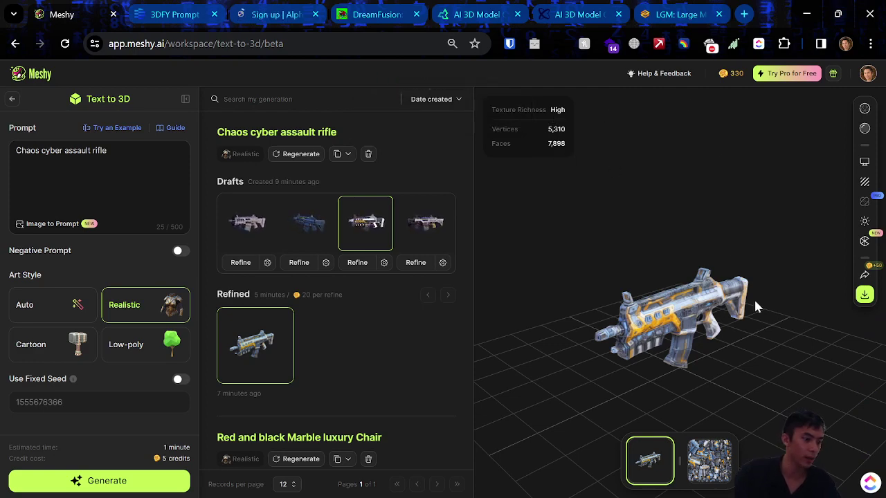
Orbit the refined rifle and compare it against its first draft
left_click_drag(773, 305, 636, 314)
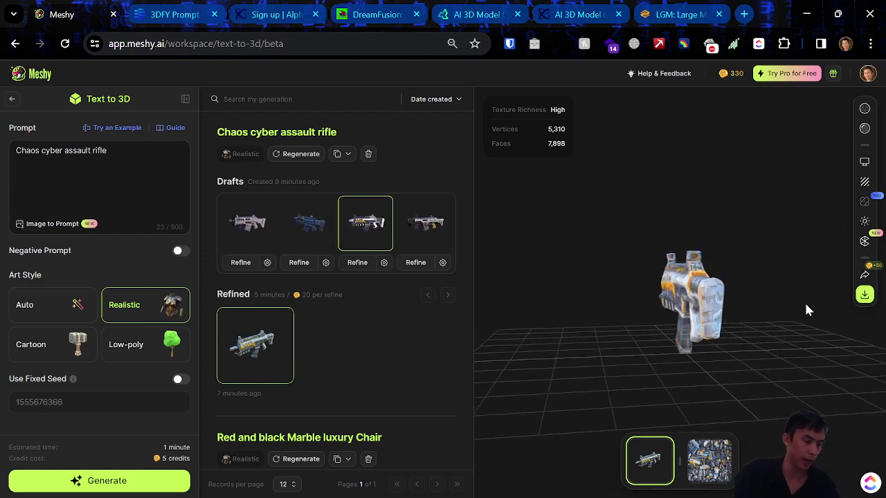
left_click_drag(800, 311, 707, 279)
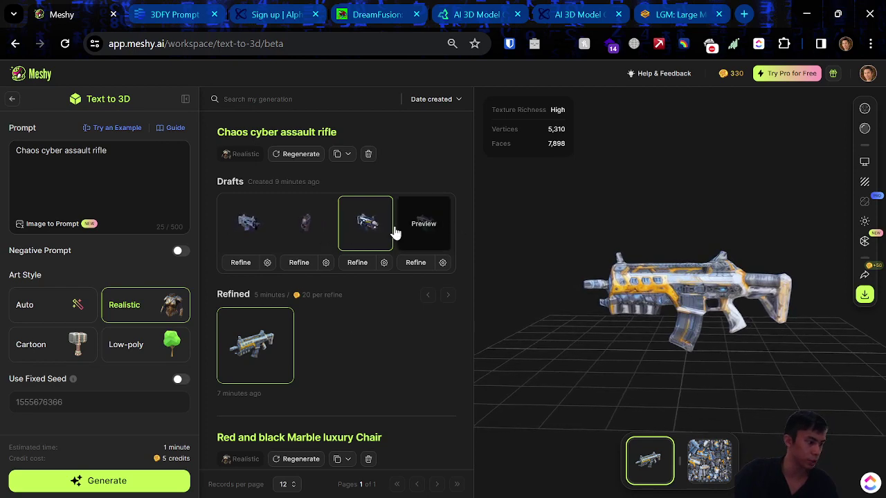
left_click(254, 225)
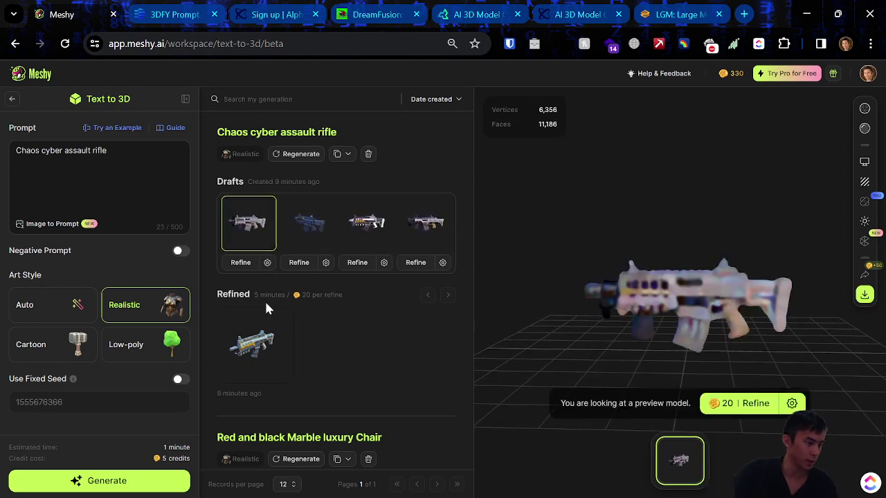
left_click(253, 343)
scroll(277, 307, "down", 5)
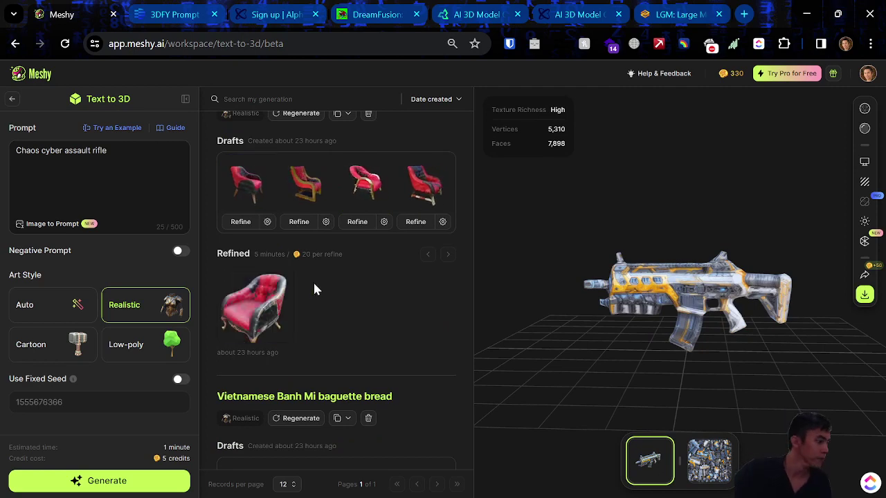
scroll(317, 291, "up", 5)
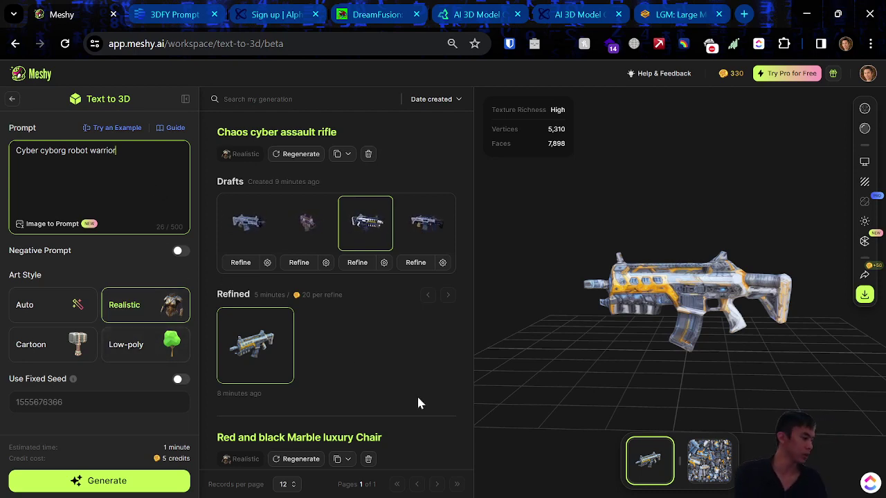
Generate the Cyber cyborg robot warrior model and begin Alpha3D's Google sign-up
left_click(99, 479)
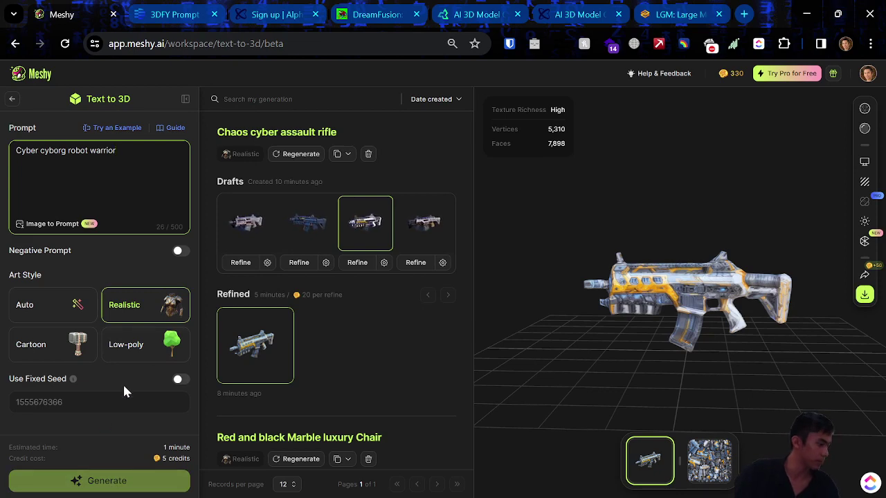
left_click(173, 13)
left_click(258, 7)
left_click(451, 262)
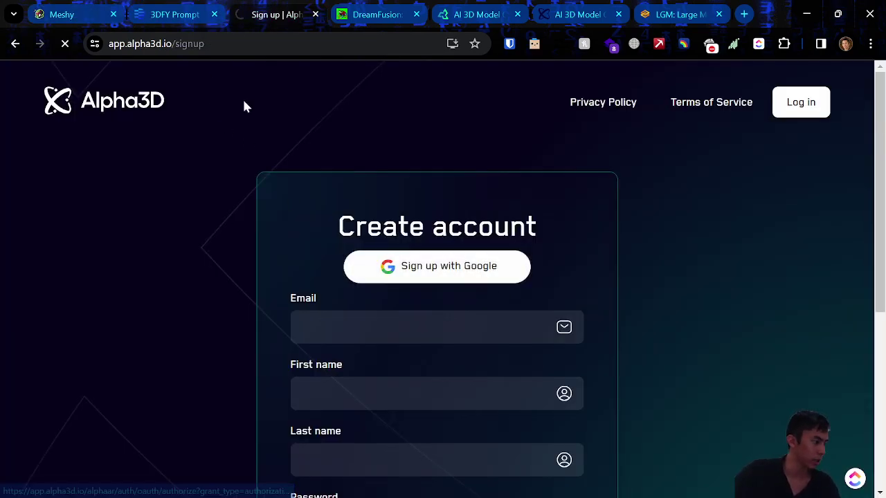
Check the Meshy generation progress, then return to the 3DFY Prompt page
left_click(400, 6)
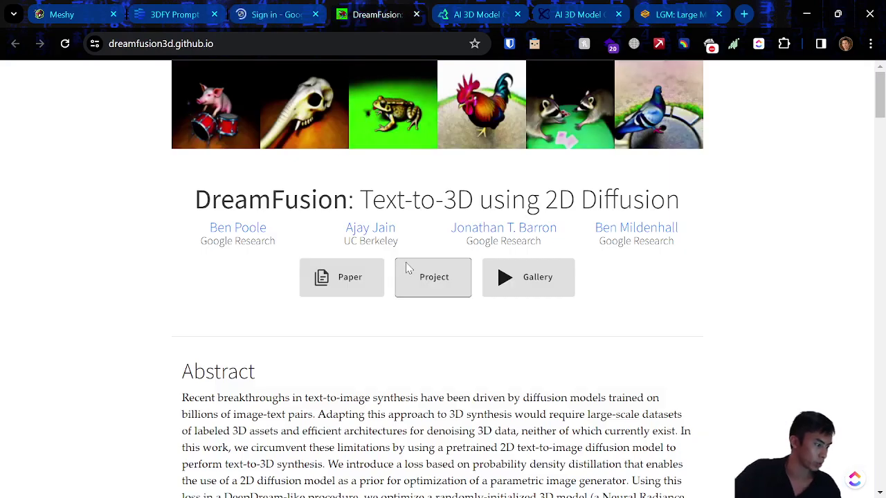
left_click(267, 10)
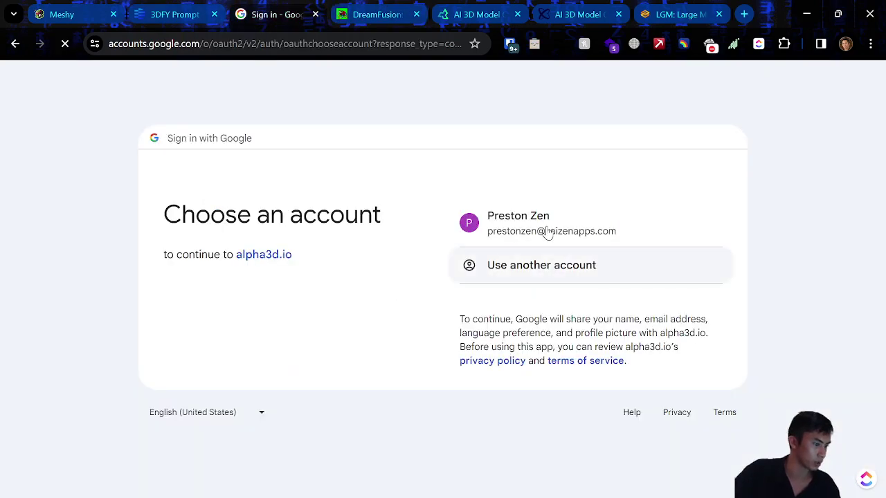
left_click(96, 7)
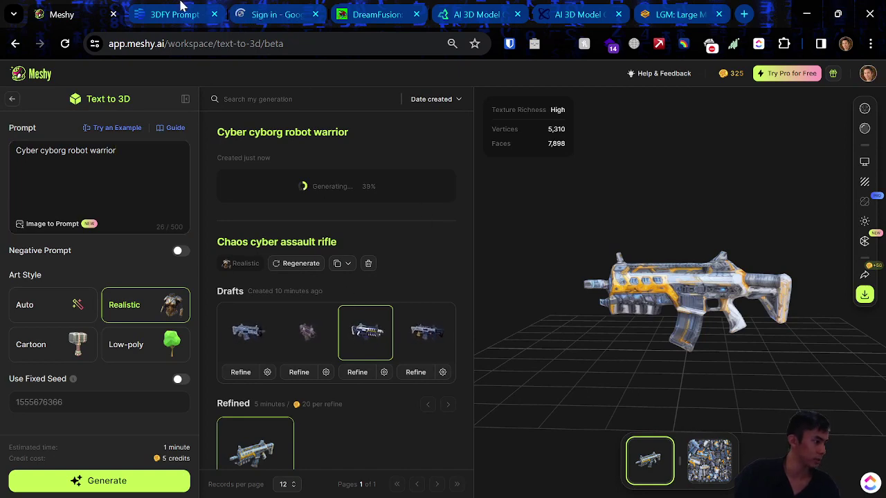
left_click(208, 10)
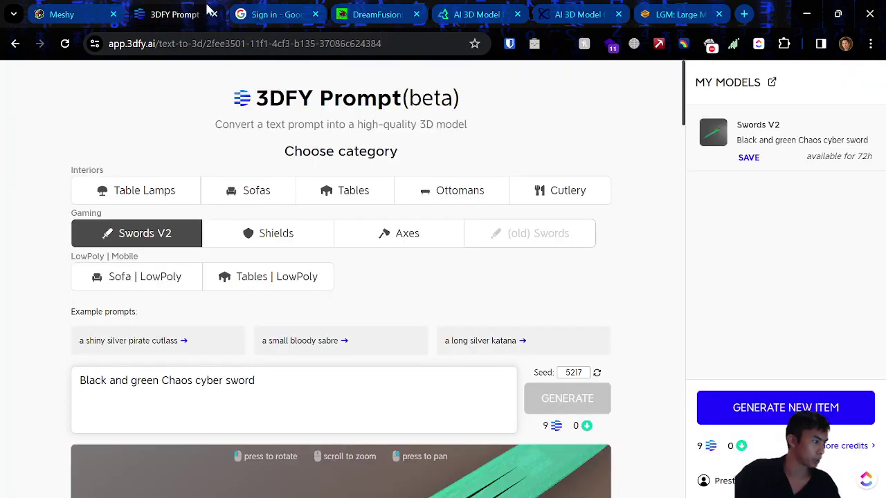
Continue the Google sign-in for alpha3d.io
left_click(55, 5)
left_click(270, 10)
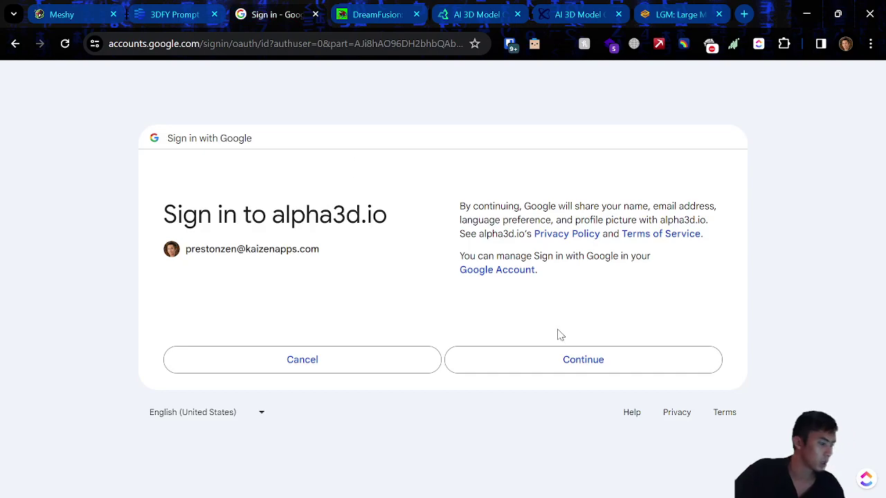
left_click(148, 6)
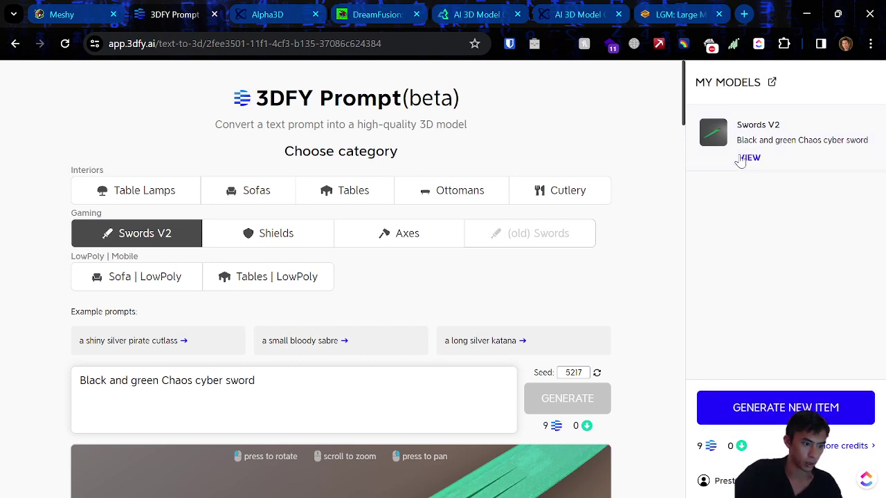
Open the Black and green Chaos cyber sword's download page and review its options
left_click(749, 158)
scroll(312, 242, "down", 5)
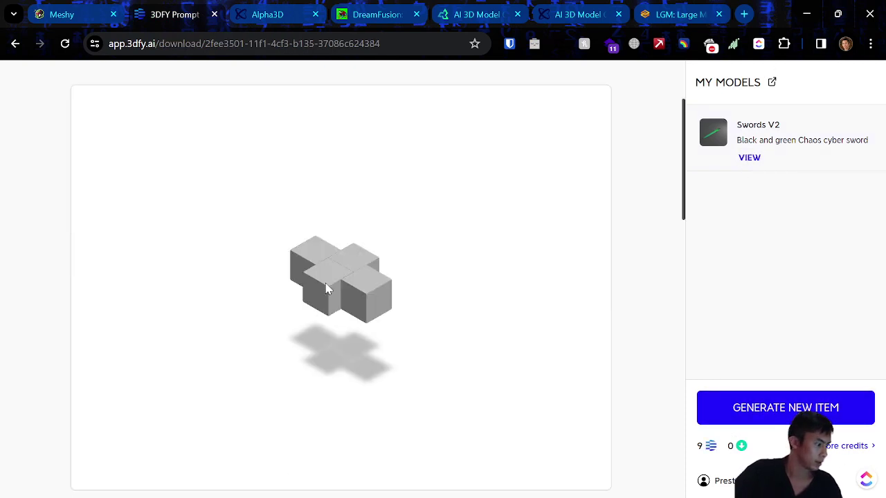
scroll(205, 451, "down", 3)
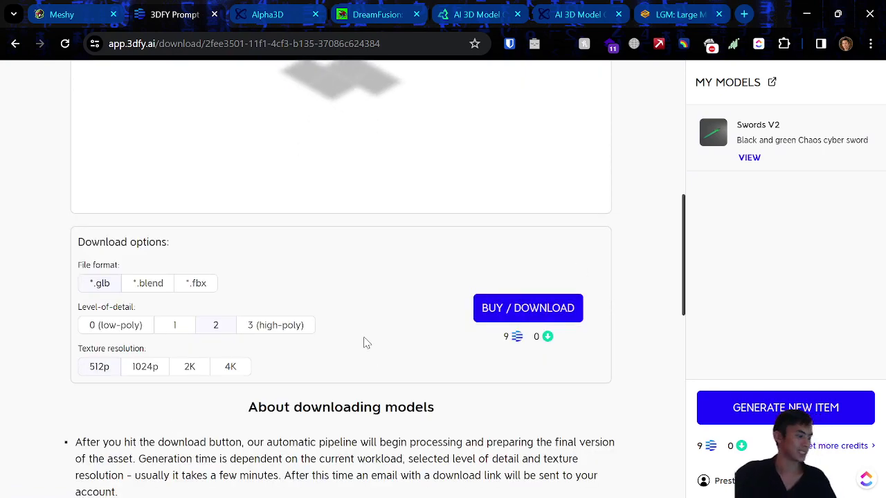
scroll(258, 337, "down", 1)
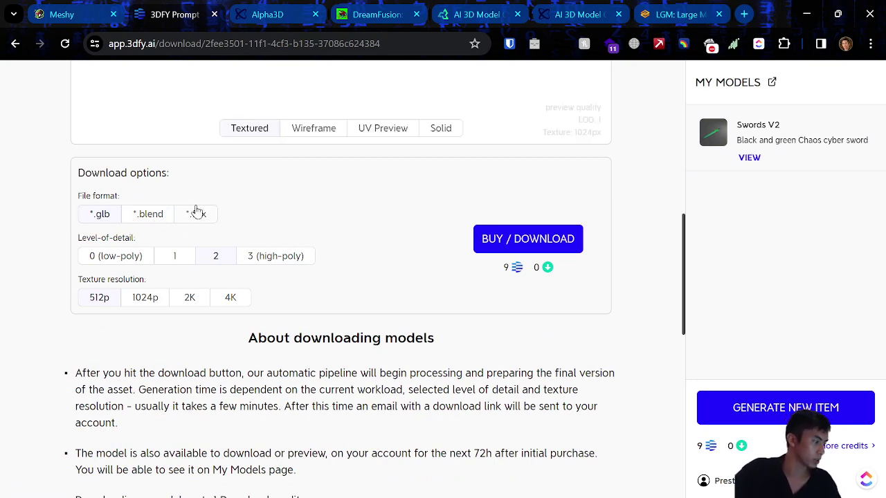
Preview and orbit the first, fourth, third and second robot warrior drafts
left_click(118, 6)
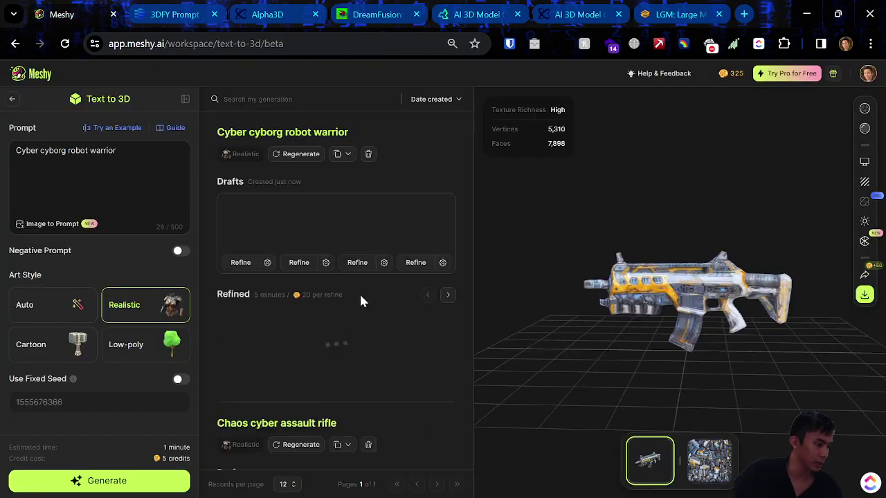
left_click(272, 222)
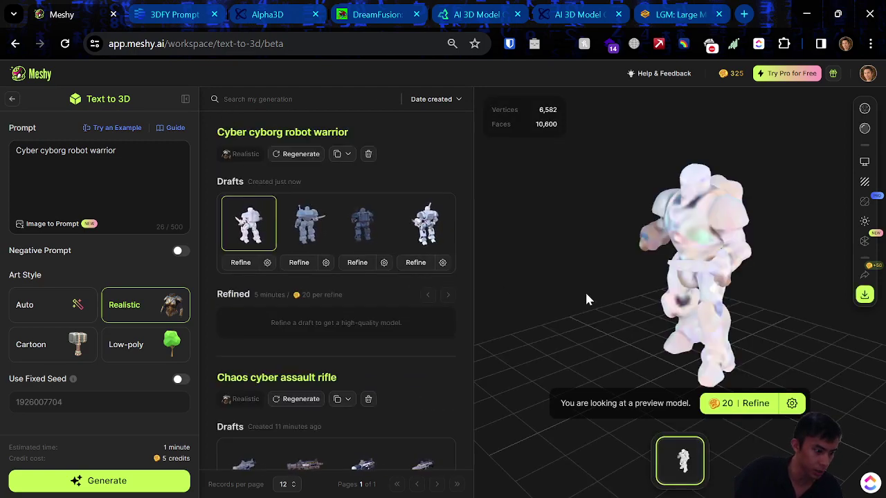
left_click_drag(592, 288, 506, 289)
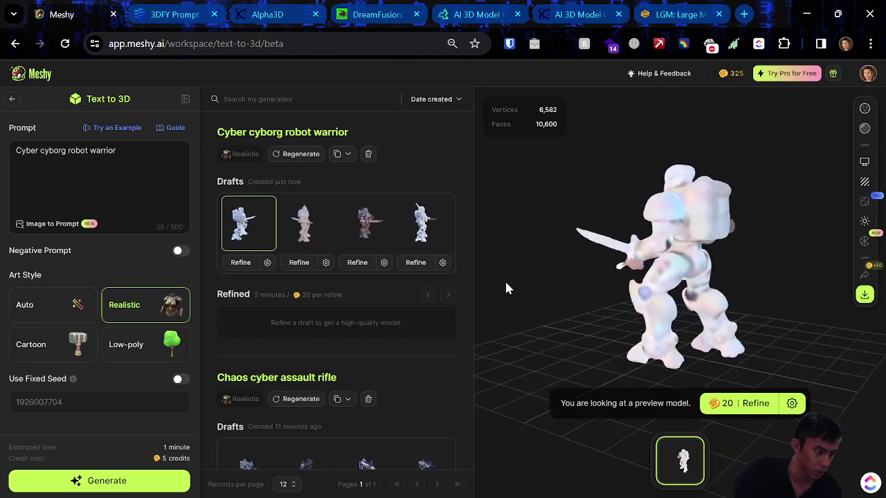
left_click(422, 223)
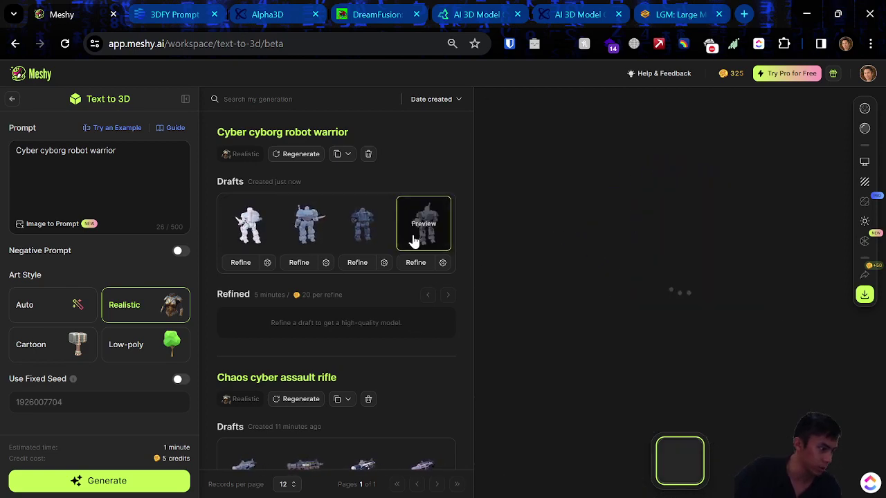
left_click_drag(483, 240, 526, 291)
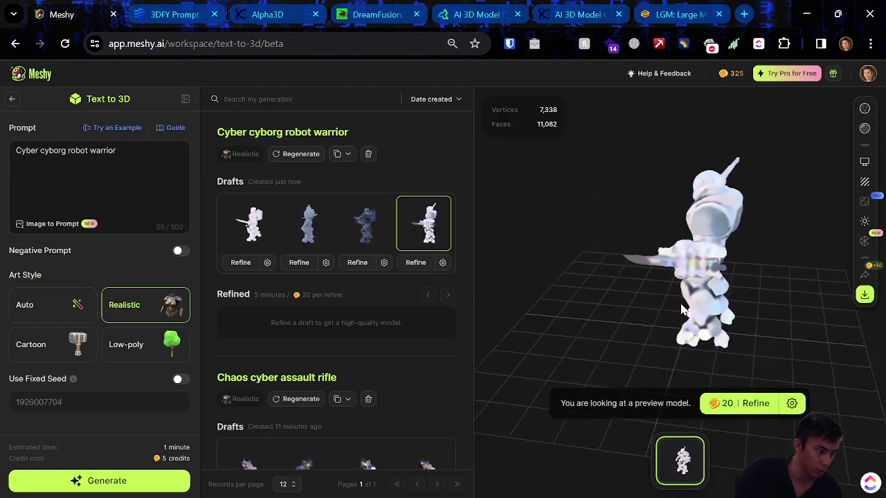
left_click(365, 223)
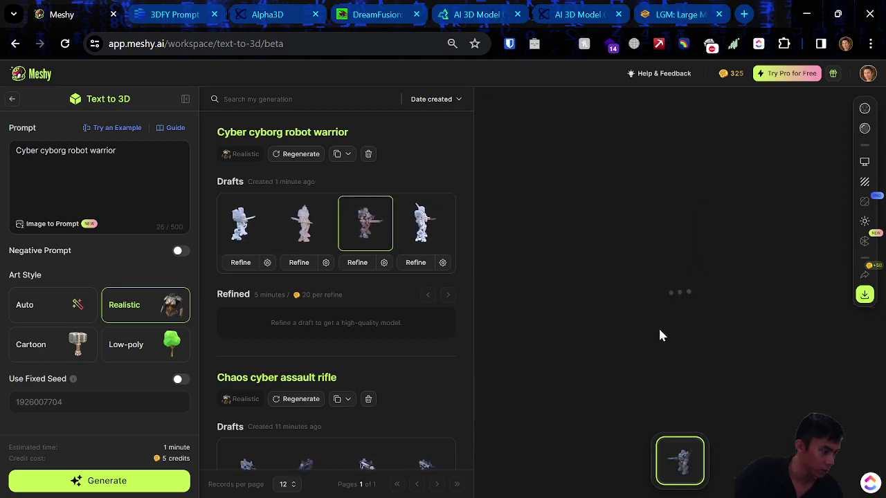
left_click_drag(603, 332, 777, 323)
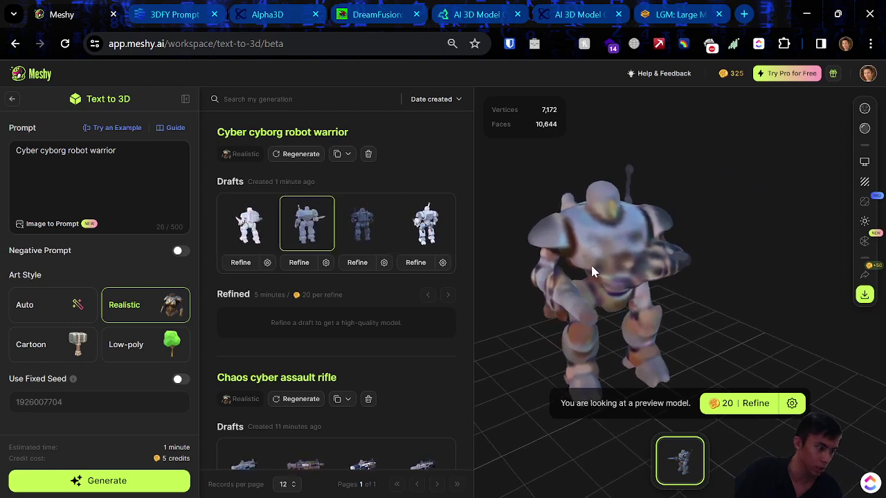
left_click(306, 224)
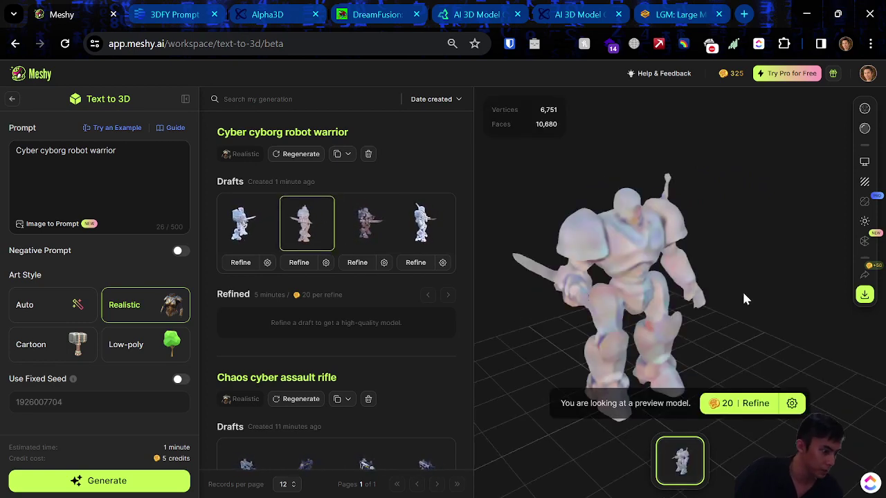
left_click_drag(745, 299, 693, 309)
Recheck the first and fourth drafts, then refine the fourth draft
left_click(249, 223)
left_click_drag(541, 291, 684, 313)
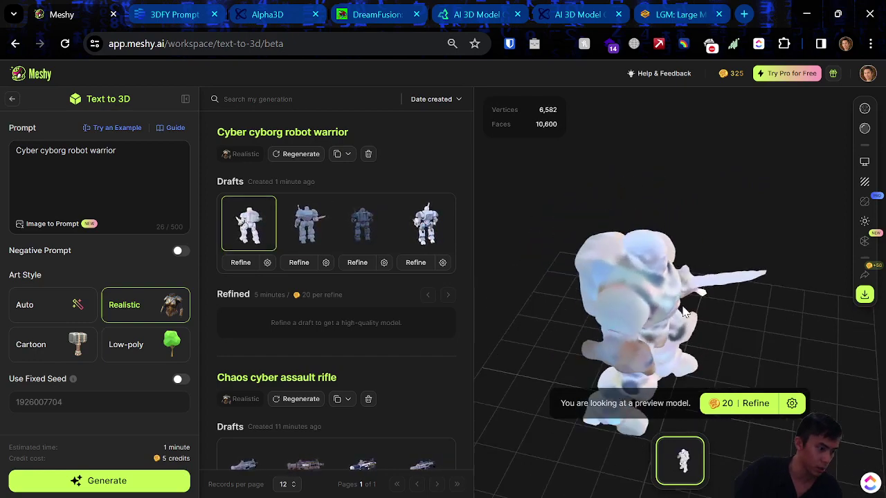
left_click(422, 222)
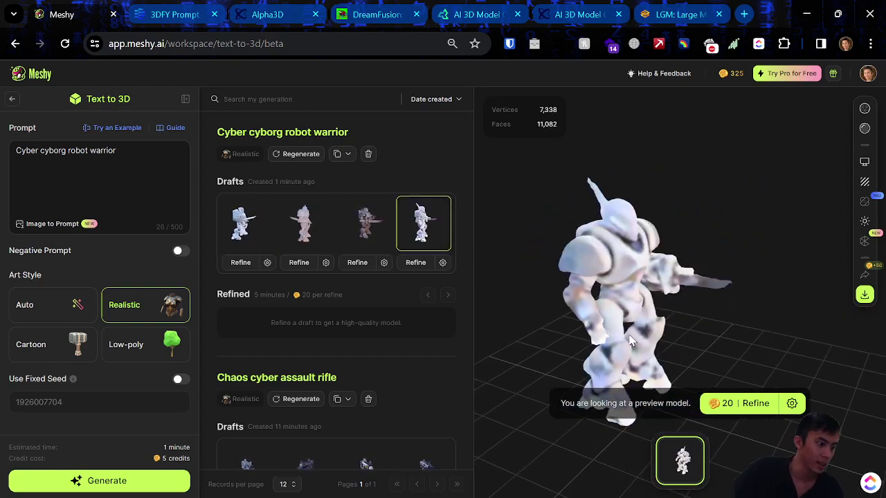
left_click_drag(655, 350, 720, 388)
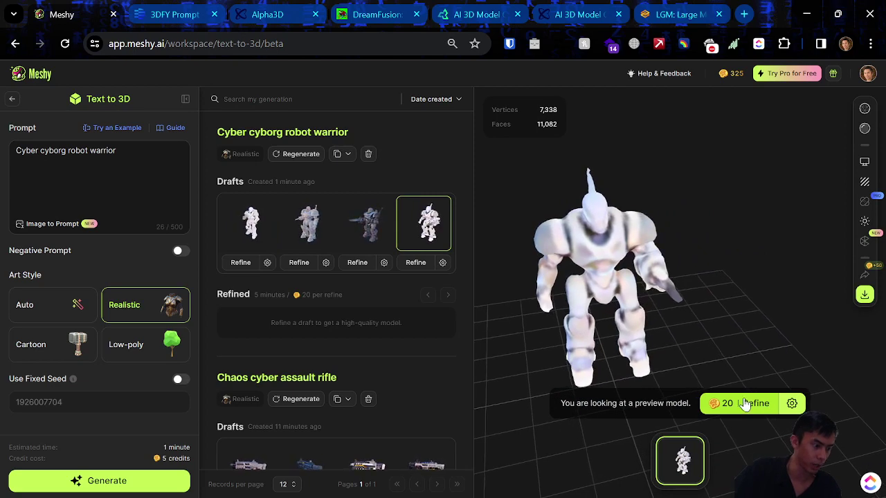
left_click(740, 401)
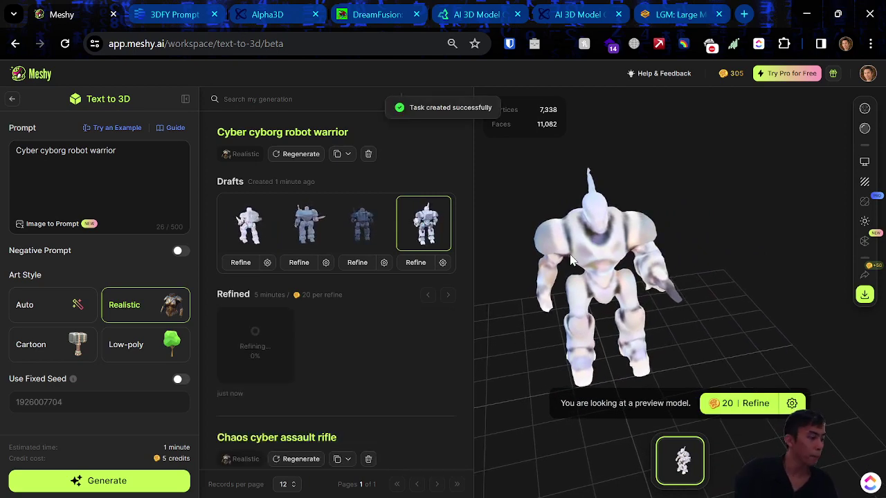
Load the refined Red and black Marble luxury Chair into the viewer
scroll(359, 332, "down", 6)
scroll(357, 340, "down", 5)
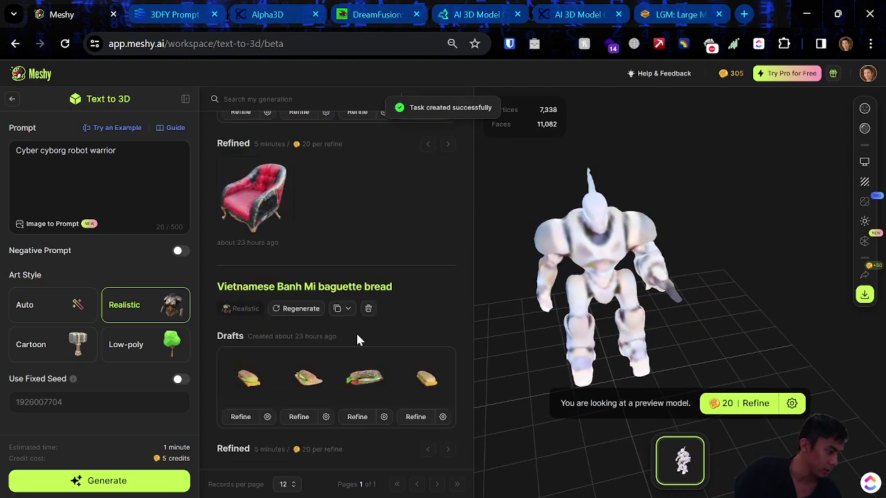
scroll(300, 251, "down", 1)
scroll(300, 253, "down", 7)
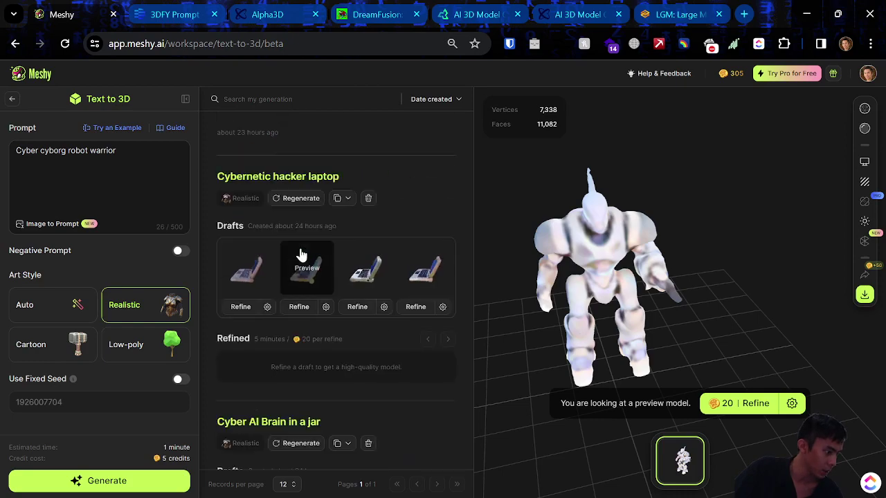
scroll(317, 330, "up", 6)
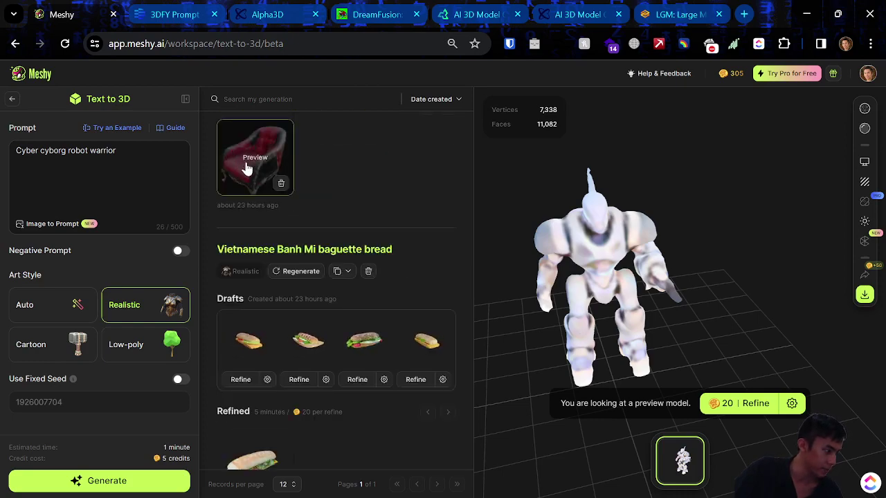
left_click(248, 170)
Check the chair's download format options, then go to the 3DFY Prompt page
left_click(865, 294)
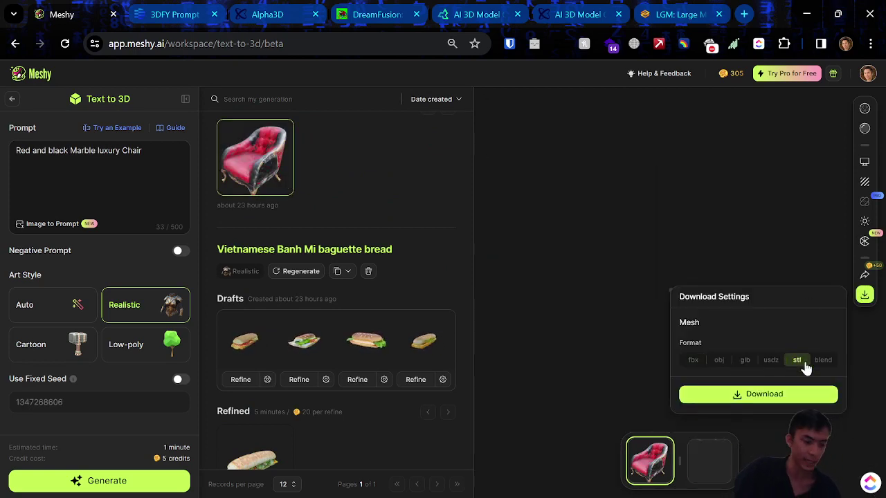
left_click(607, 170)
scroll(392, 235, "up", 4)
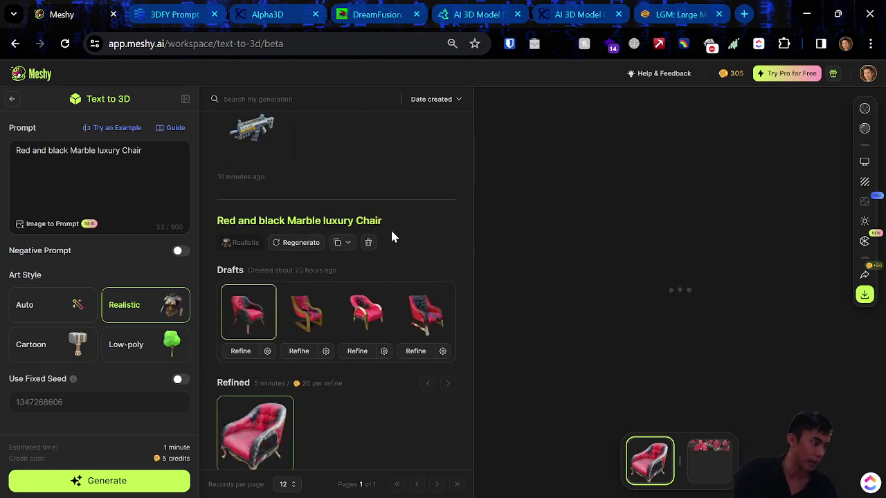
scroll(357, 353, "up", 6)
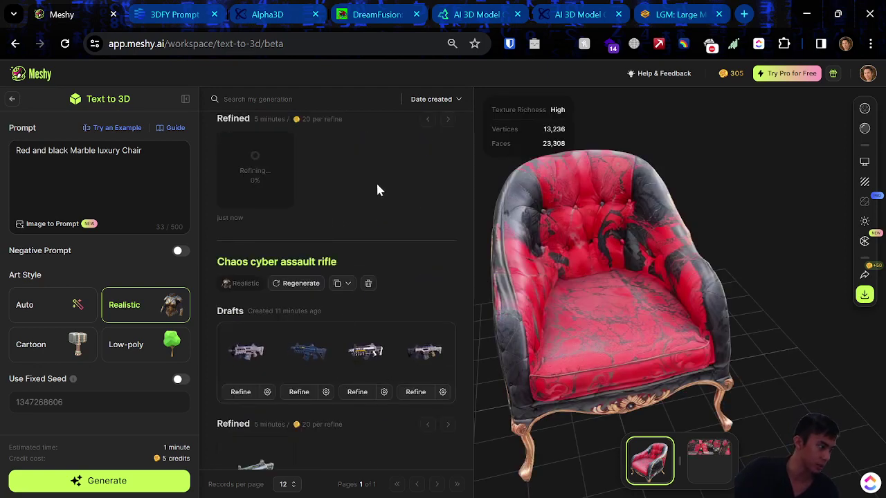
left_click(175, 13)
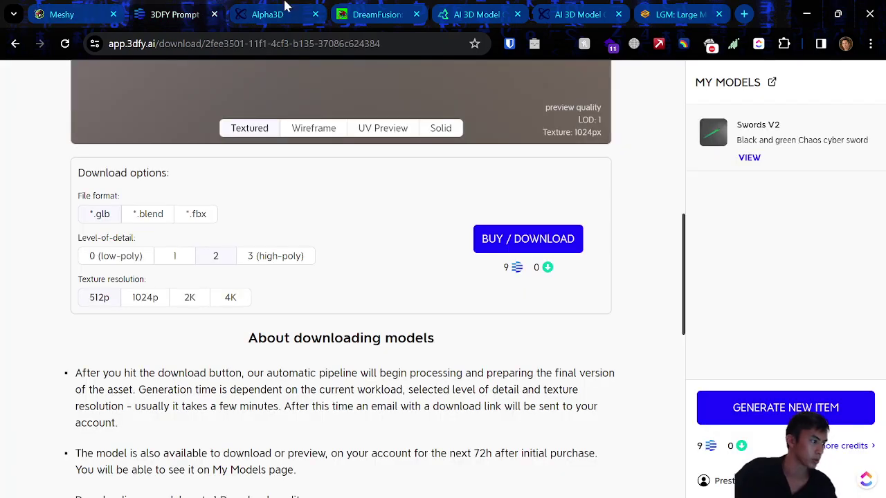
Finish creating the Alpha3D account
left_click(277, 7)
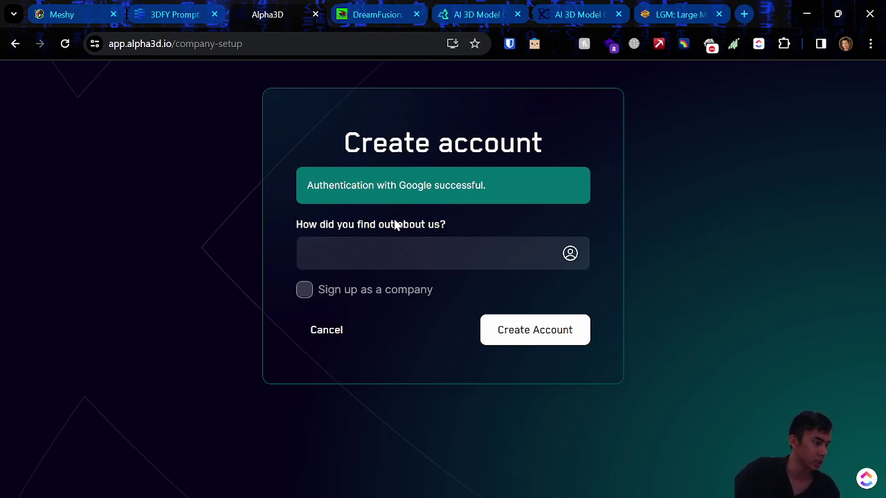
left_click(526, 330)
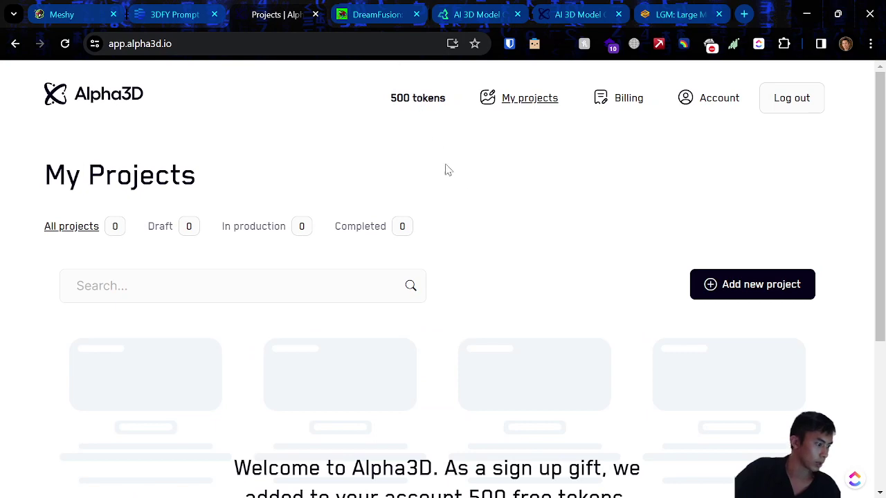
scroll(457, 181, "down", 2)
Start a new project with Asset #1 category Anything and focus its description field
left_click(467, 406)
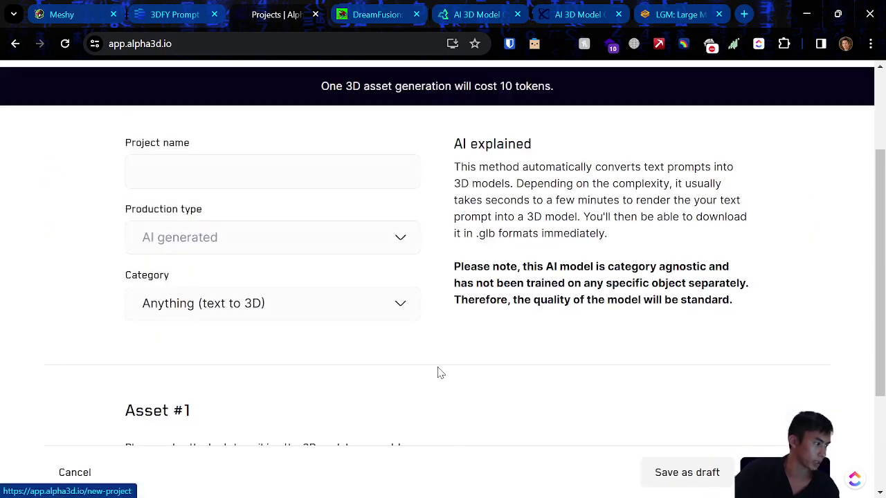
left_click(265, 176)
scroll(358, 322, "down", 3)
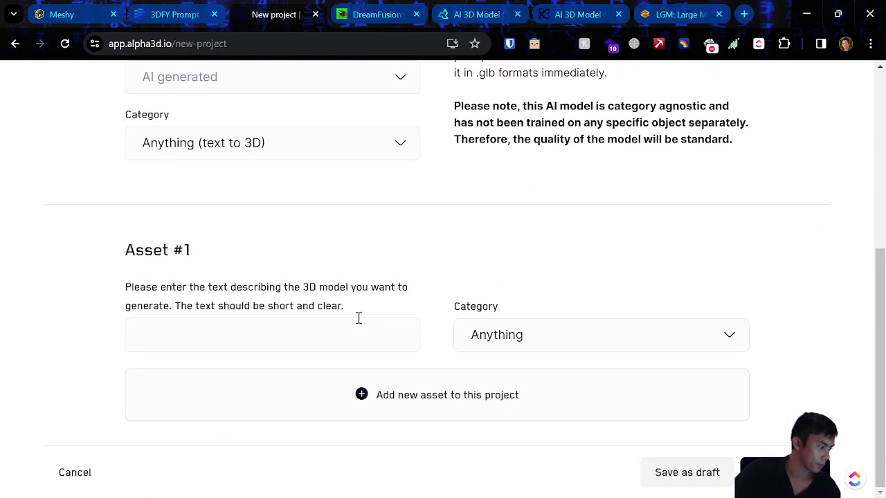
left_click(524, 336)
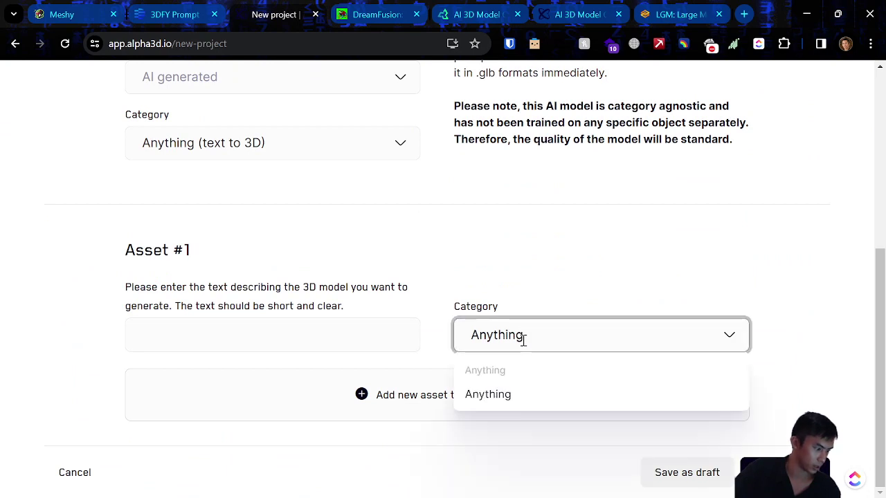
left_click(361, 244)
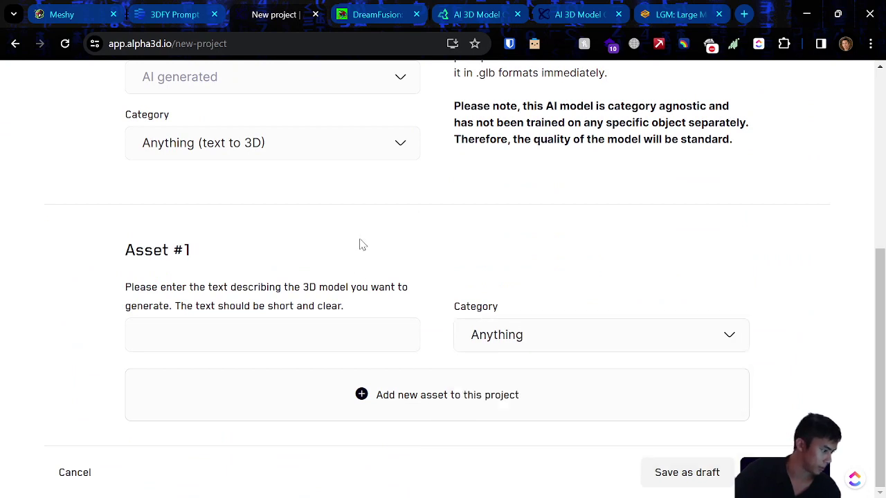
left_click(325, 328)
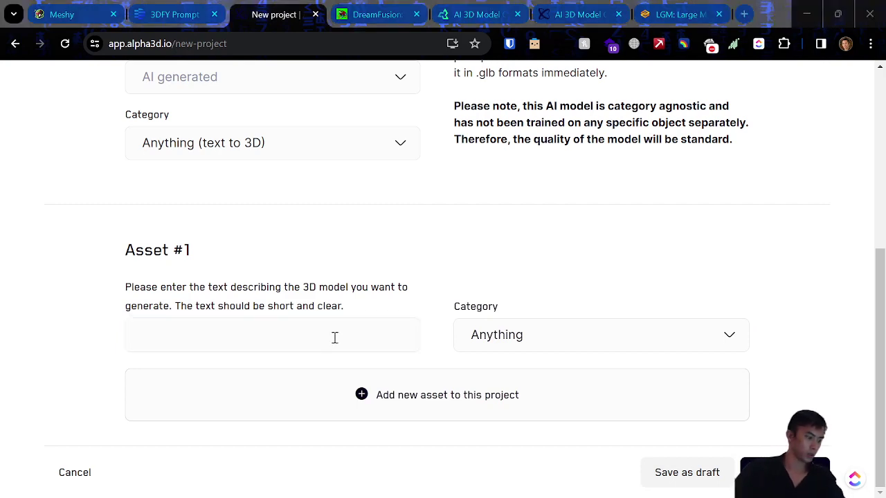
left_click(334, 338)
Load the Cyber cyborg robot warrior generation in Meshy and select its prompt text
left_click(175, 14)
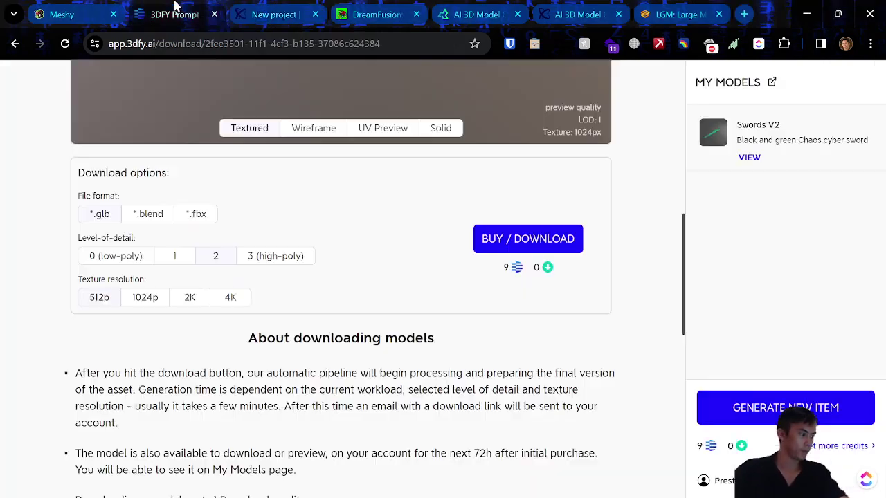
left_click(61, 10)
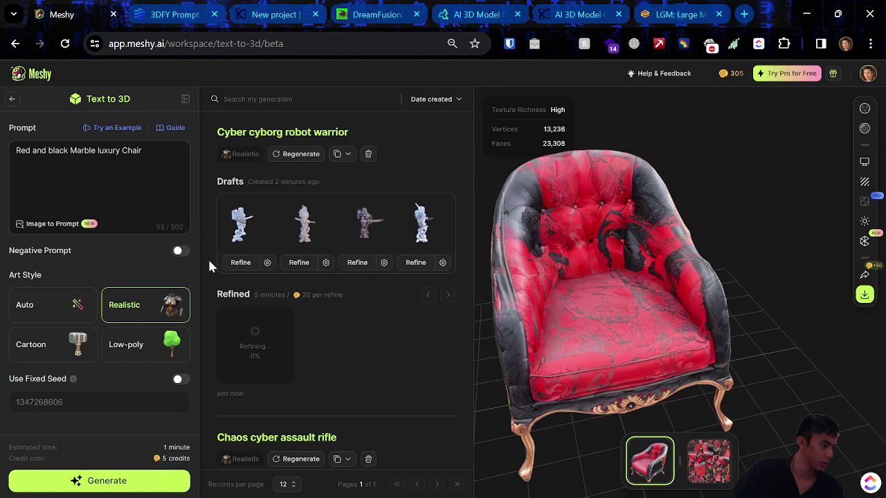
scroll(211, 266, "down", 2)
scroll(328, 350, "up", 2)
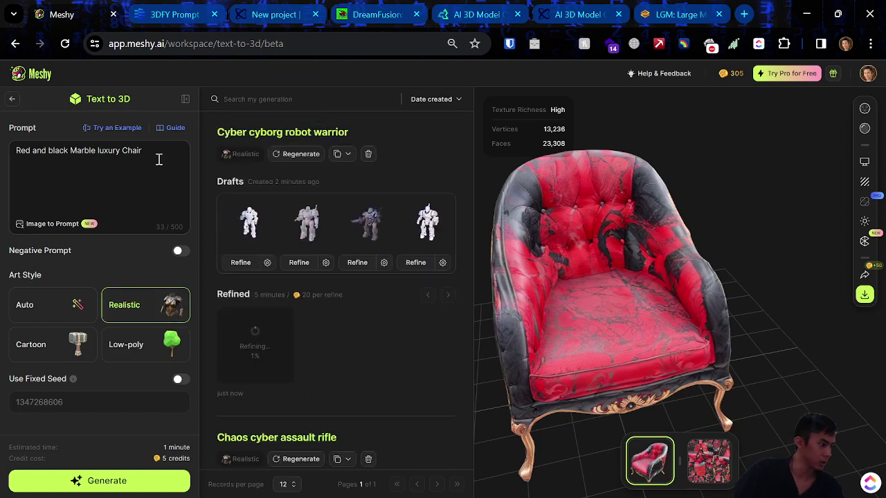
left_click(264, 346)
left_click_drag(116, 150, 15, 150)
left_click(193, 10)
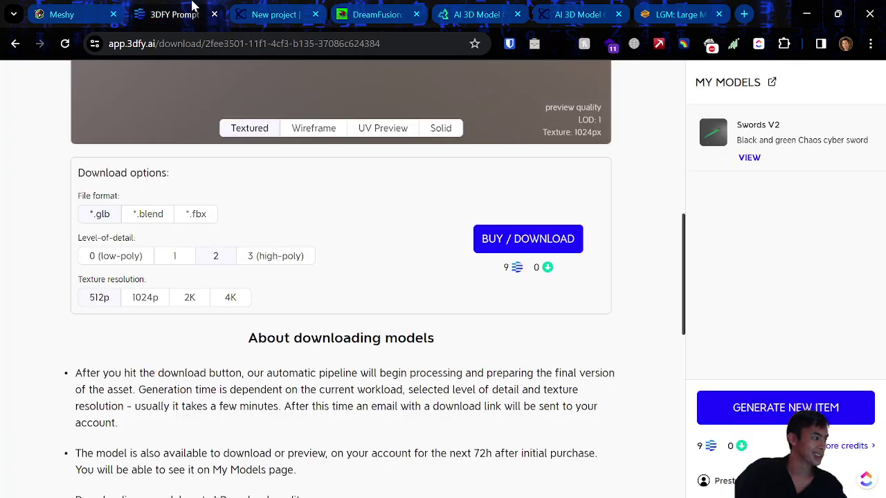
Submit the 'Cyber cyborg robot warrior' description for generation, confirming the 10-token cost
left_click(263, 13)
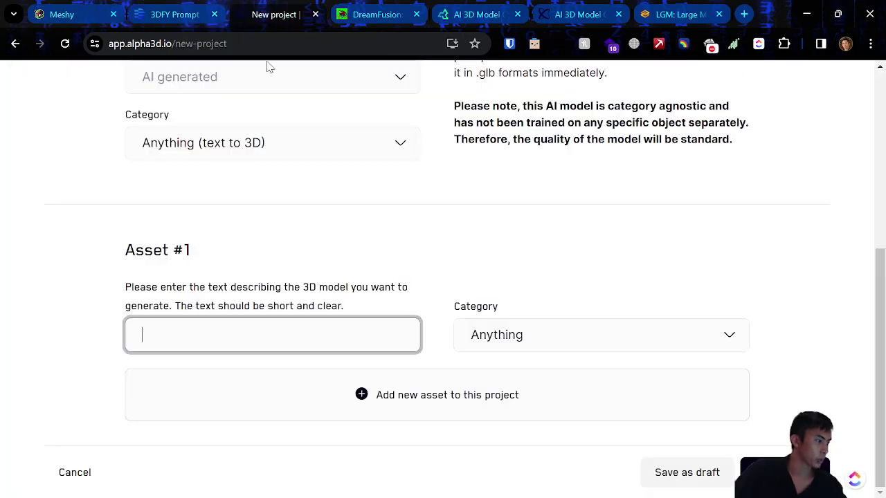
left_click(457, 429)
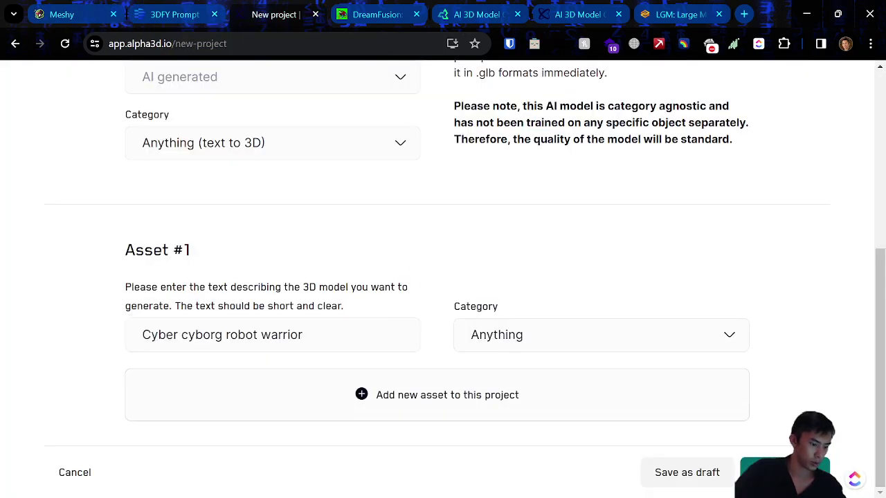
left_click(782, 472)
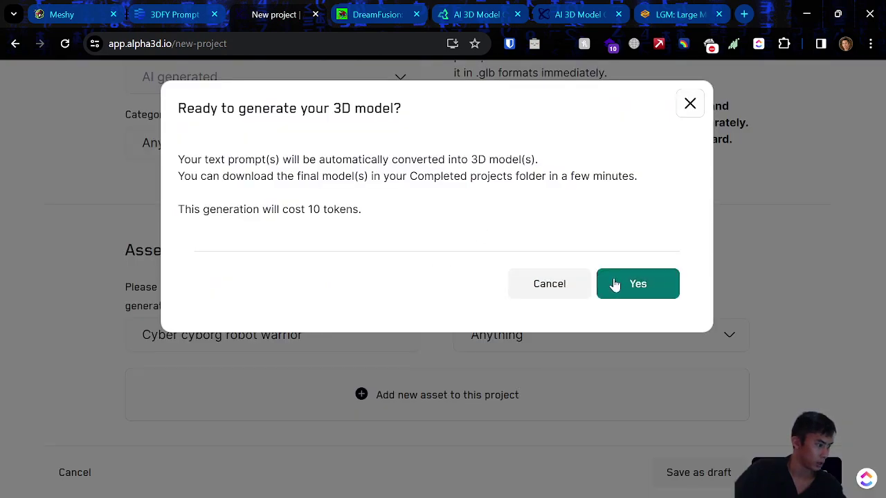
left_click(637, 291)
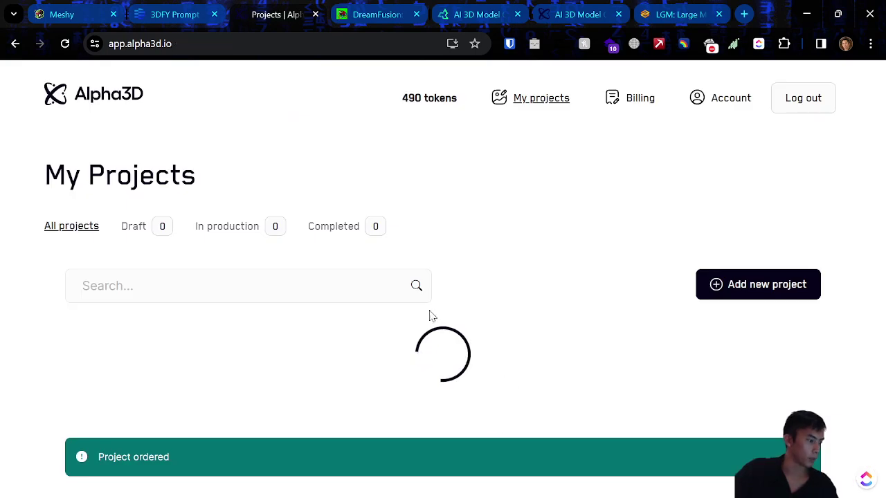
Open Project 1 and view the Cyber cyborg robot warrior asset's production page
scroll(346, 330, "down", 3)
left_click(174, 265)
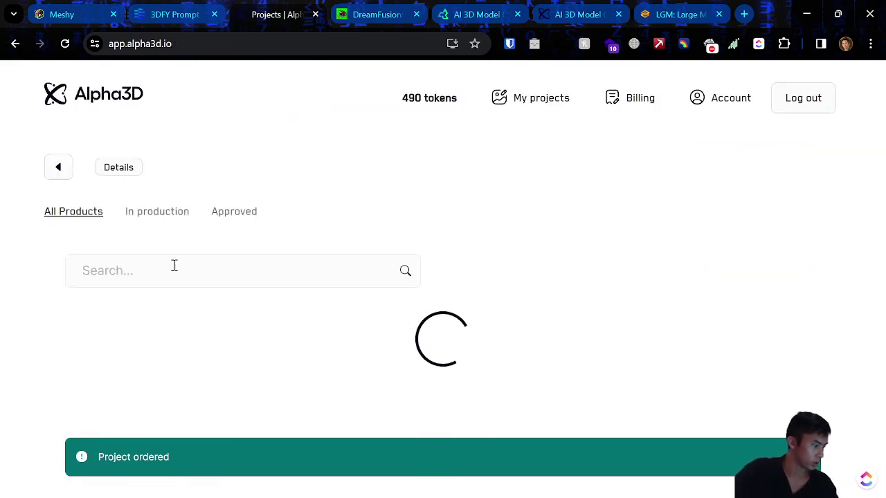
scroll(353, 305, "down", 3)
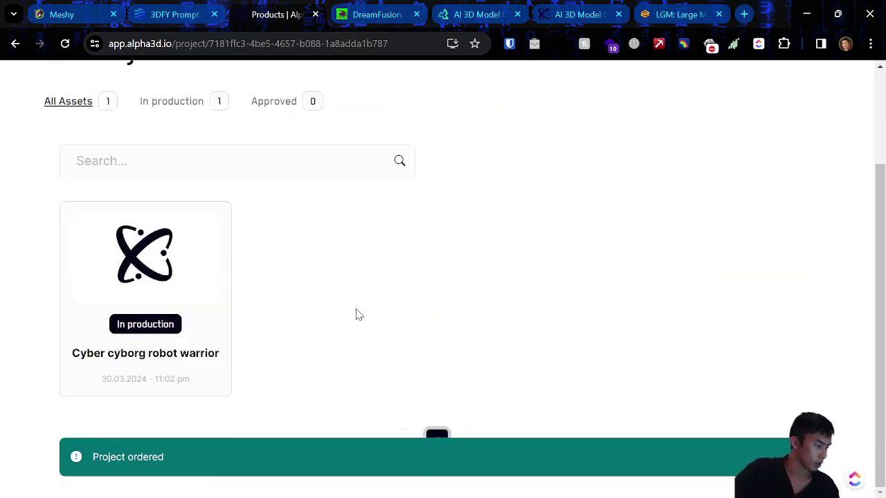
left_click(195, 318)
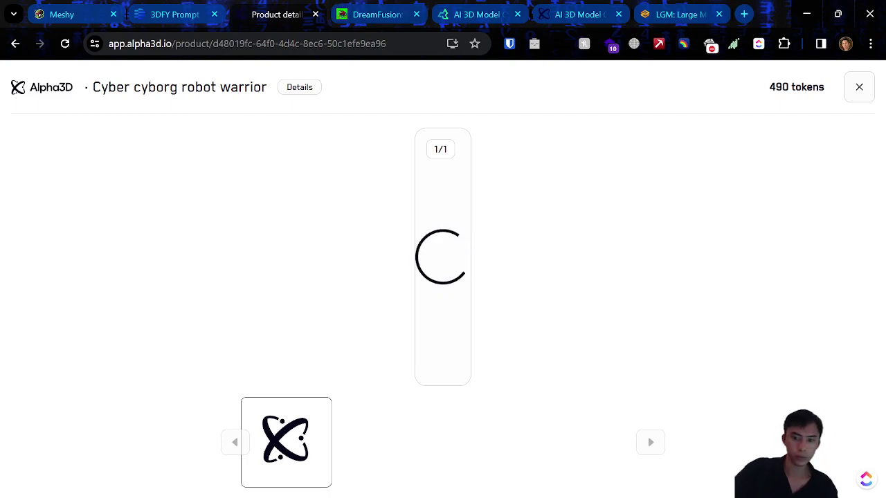
left_click(359, 5)
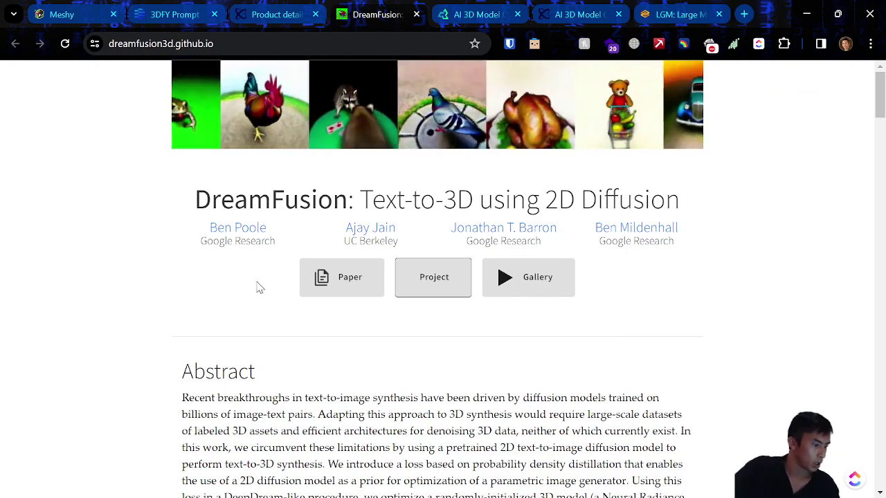
Browse DreamFusion's example generated objects and open the Search assets gallery
scroll(261, 290, "down", 2)
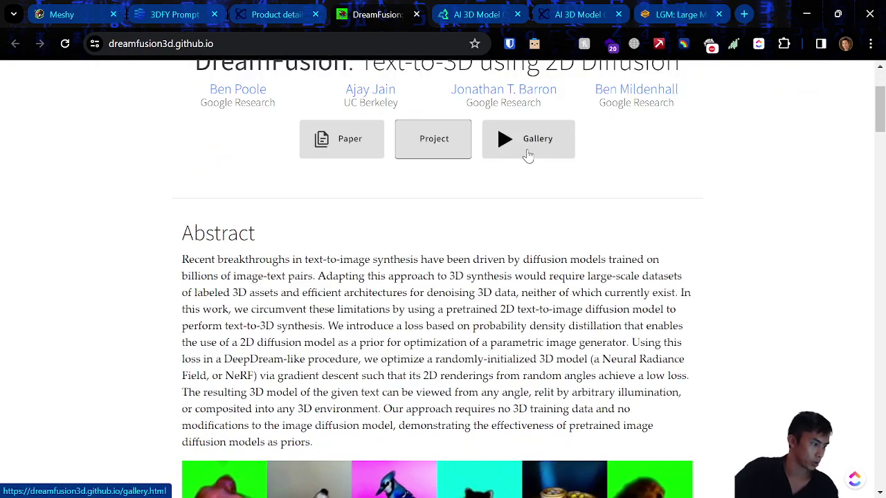
scroll(508, 154, "down", 9)
scroll(423, 235, "up", 3)
scroll(425, 236, "up", 5)
scroll(425, 230, "down", 6)
scroll(424, 231, "down", 4)
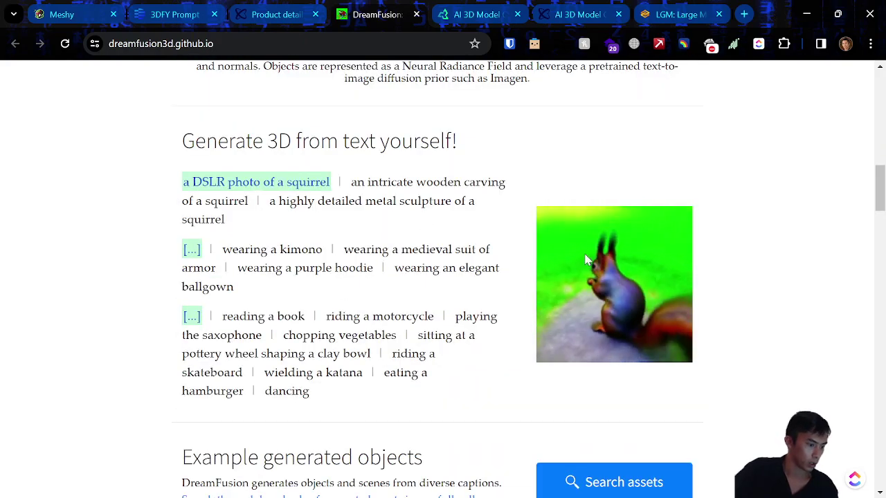
scroll(461, 322, "down", 4)
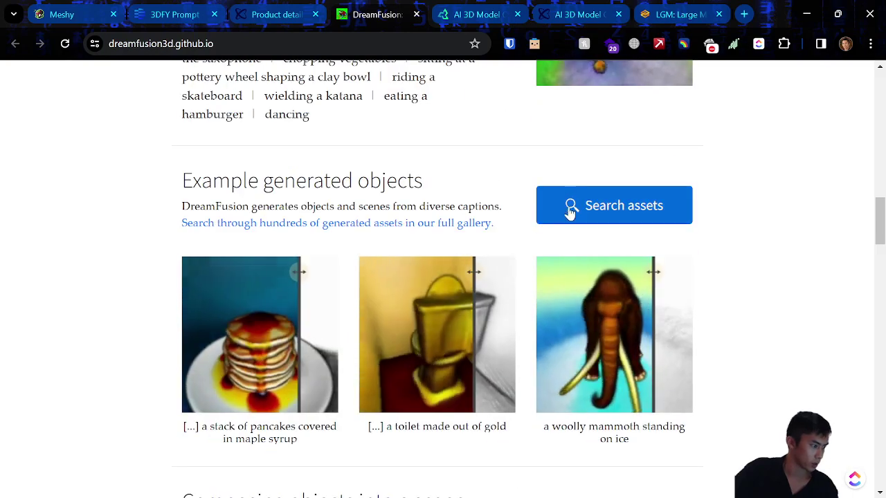
scroll(595, 205, "down", 4)
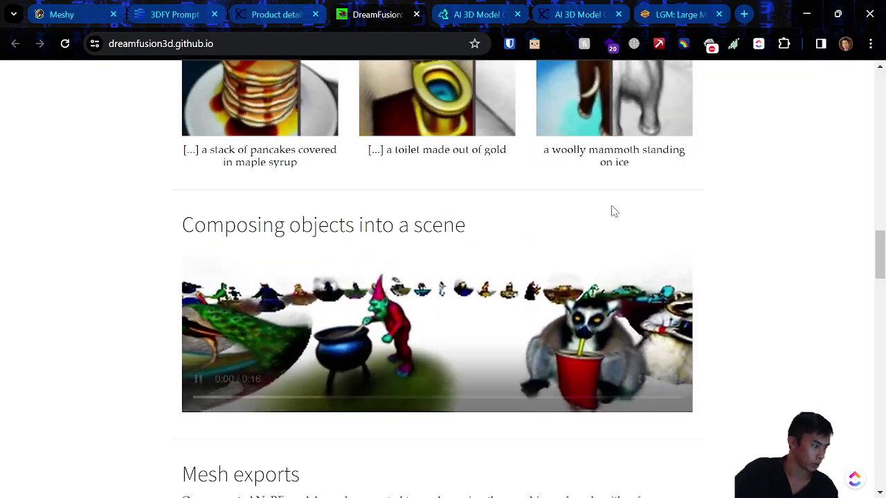
scroll(613, 210, "up", 5)
left_click(618, 284)
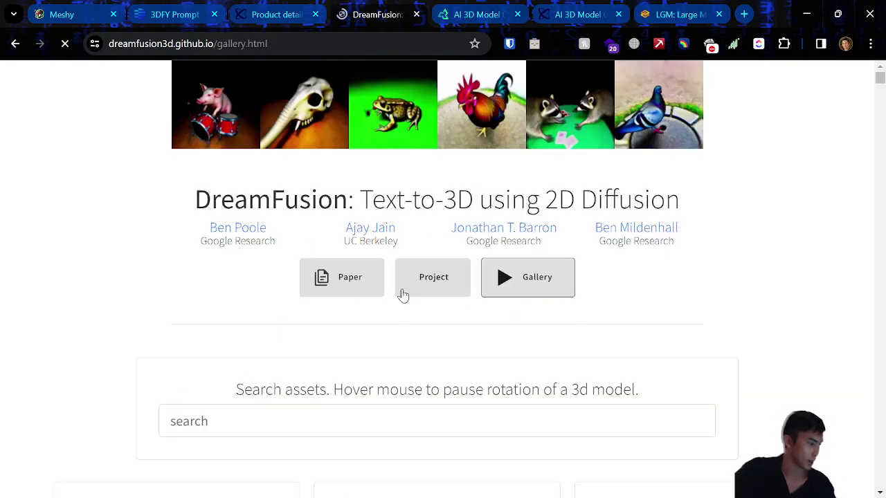
Scroll through DreamFusion's gallery of generated 3D assets
scroll(402, 292, "down", 4)
scroll(316, 251, "down", 2)
scroll(257, 253, "up", 2)
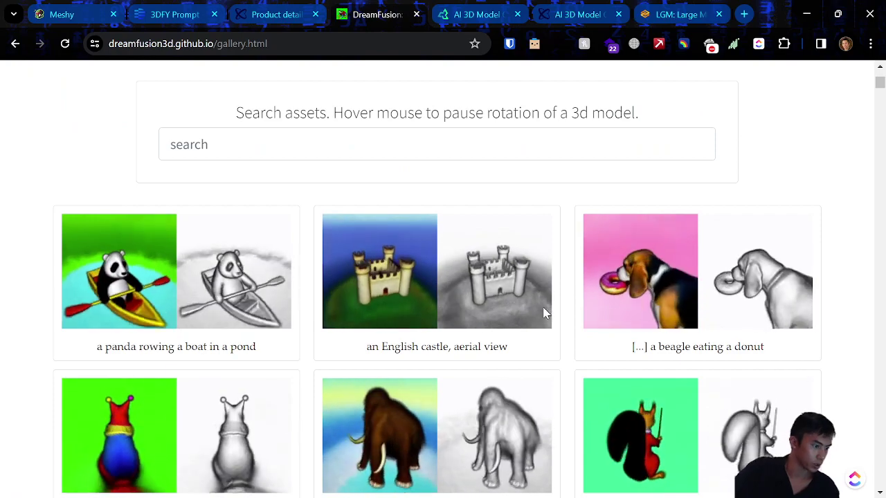
scroll(537, 301, "down", 1)
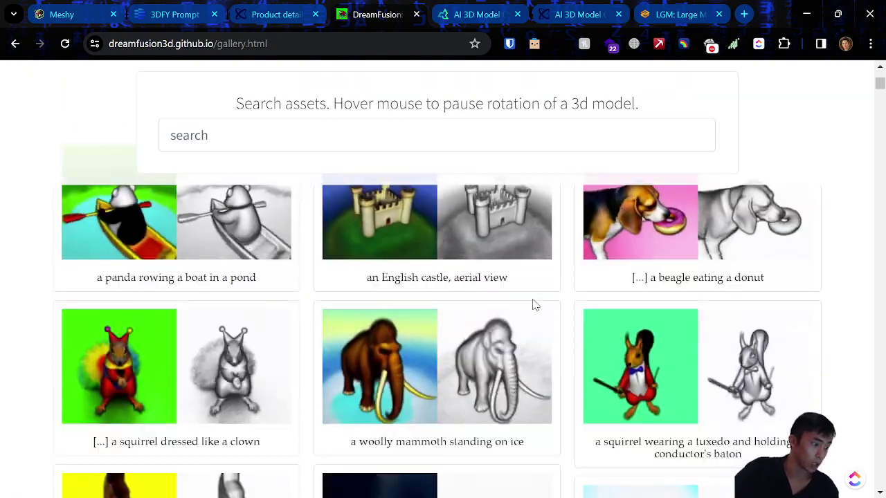
scroll(502, 295, "up", 1)
scroll(494, 297, "down", 1)
scroll(494, 291, "up", 1)
scroll(493, 290, "down", 2)
scroll(494, 292, "down", 1)
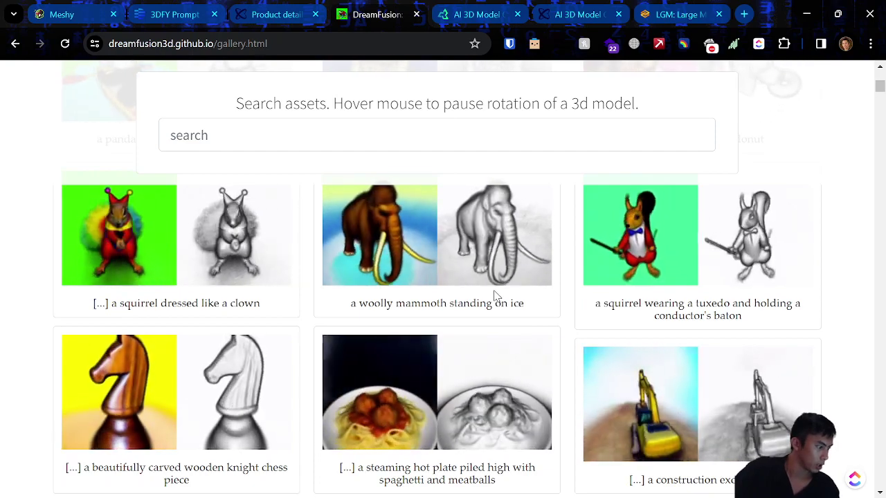
scroll(494, 292, "down", 2)
scroll(494, 296, "down", 3)
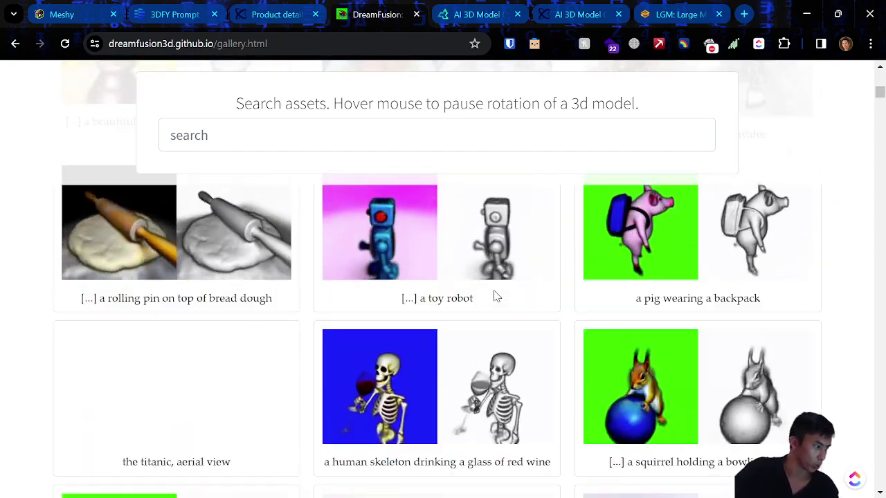
scroll(494, 296, "up", 5)
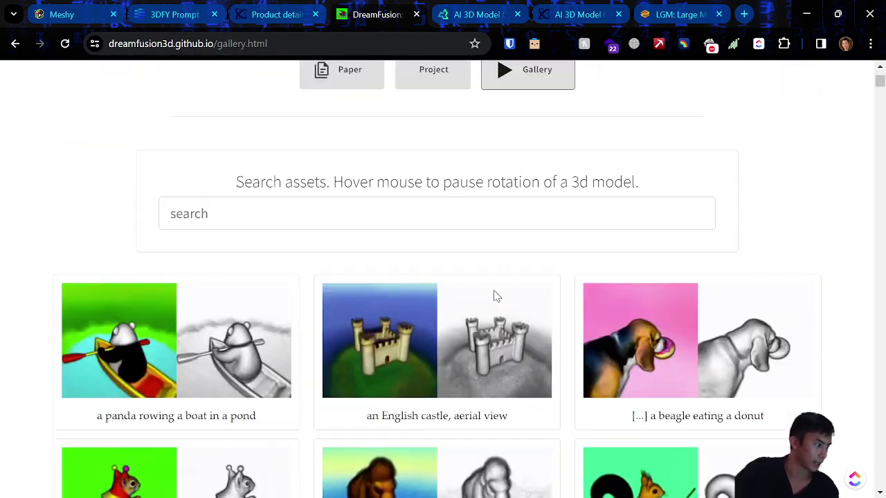
scroll(496, 294, "down", 10)
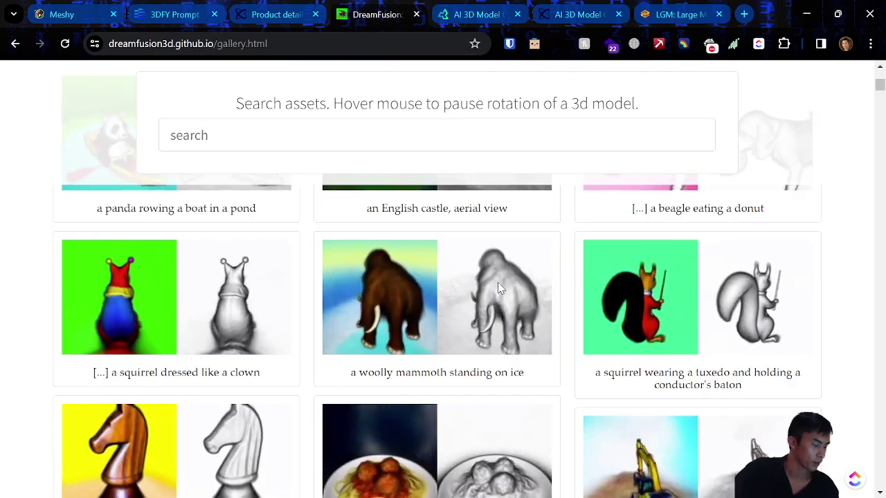
scroll(501, 288, "down", 5)
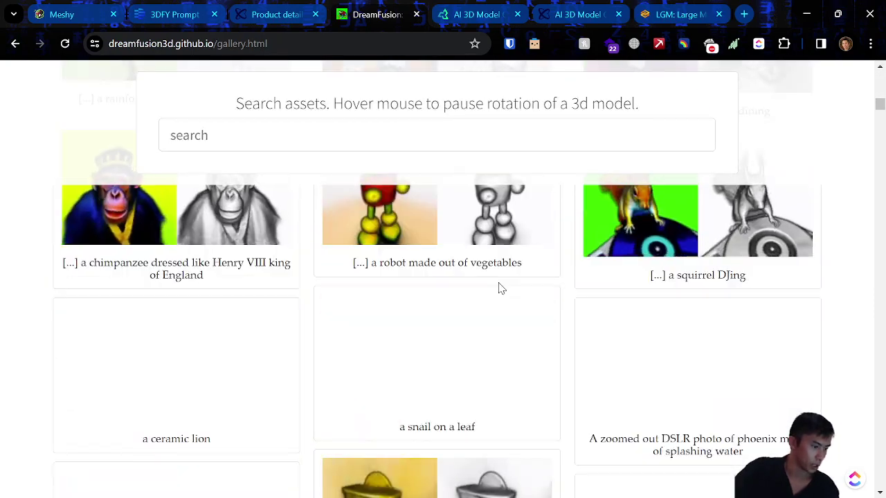
scroll(501, 289, "up", 2)
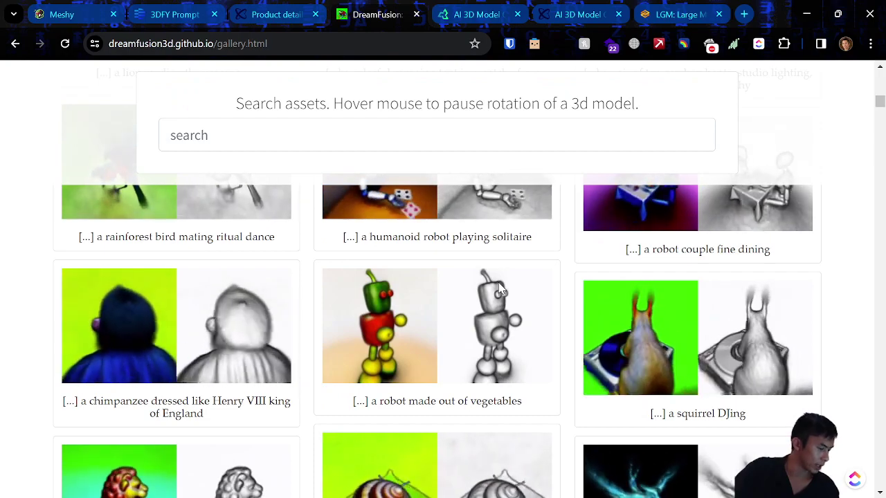
scroll(501, 289, "down", 1)
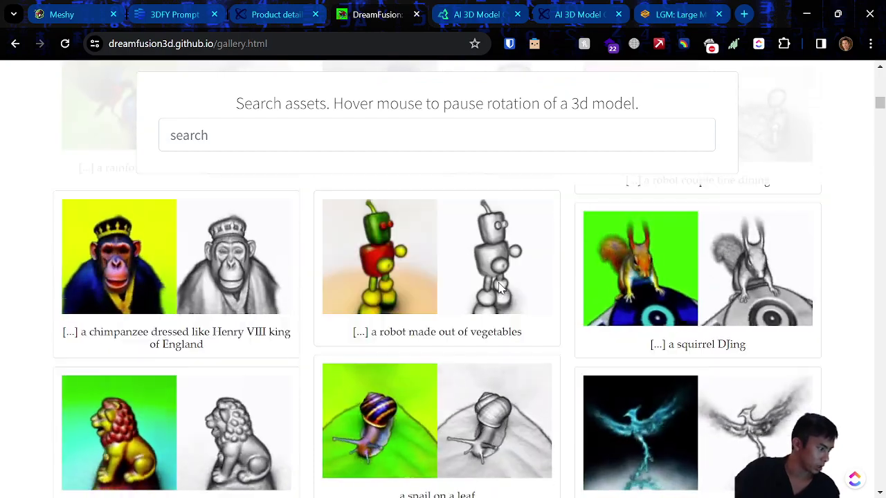
scroll(501, 289, "down", 15)
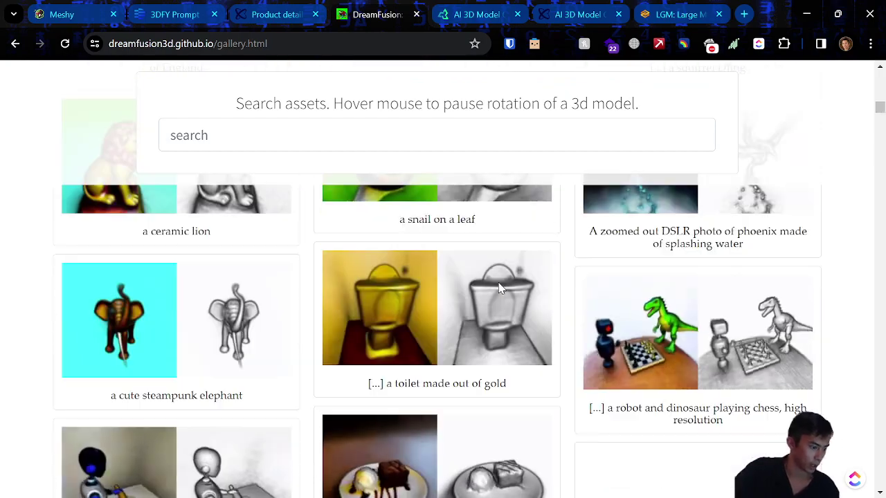
scroll(501, 289, "down", 3)
scroll(502, 289, "up", 10)
scroll(506, 289, "up", 10)
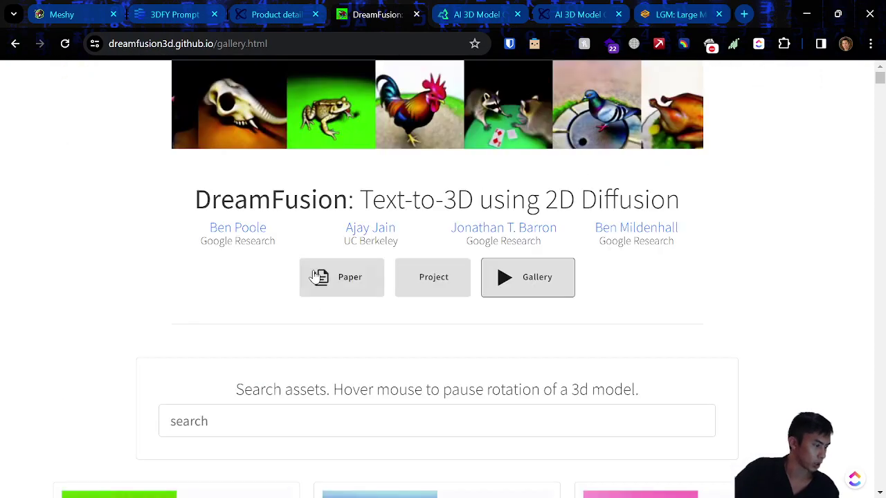
Open and read the DreamFusion paper's arXiv abstract
left_click(360, 285)
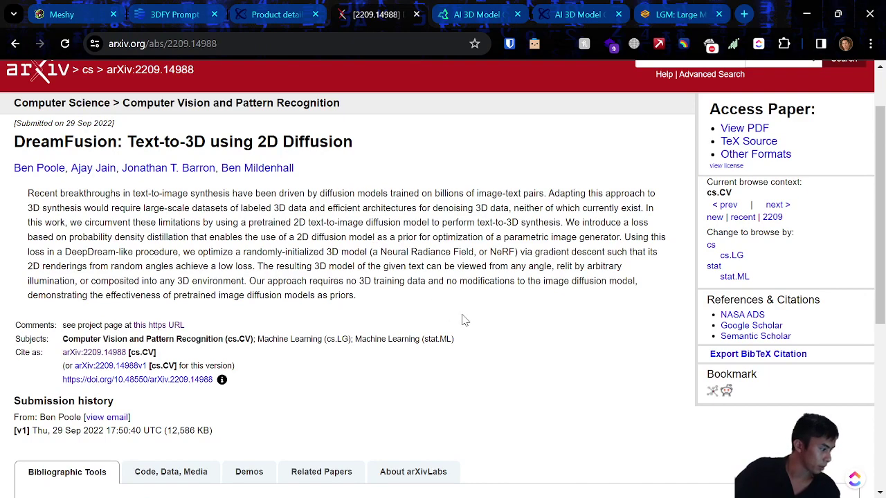
scroll(465, 319, "down", 3)
scroll(465, 320, "up", 4)
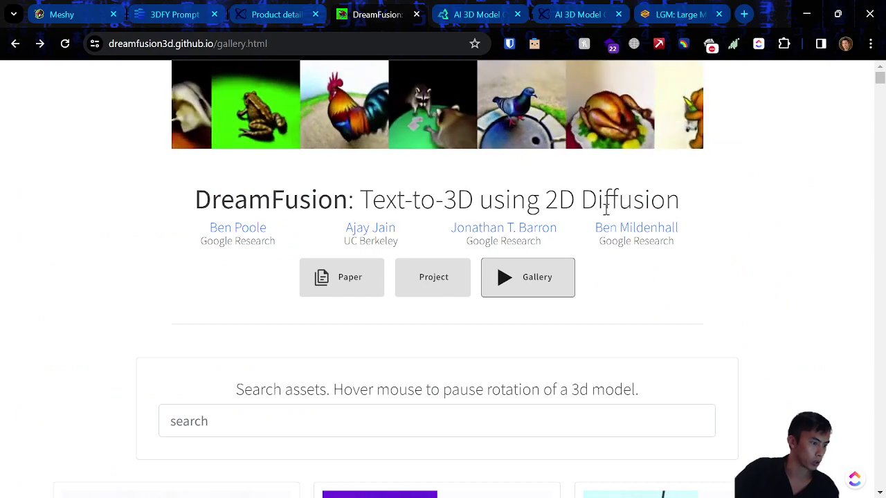
Dismiss Sloyd's cookie notice, then return to the 3DFY download page
left_click(469, 7)
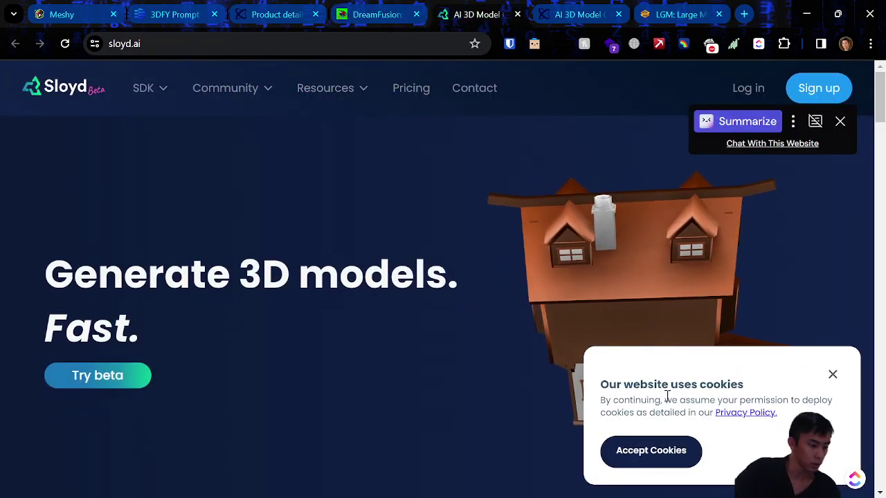
left_click(830, 375)
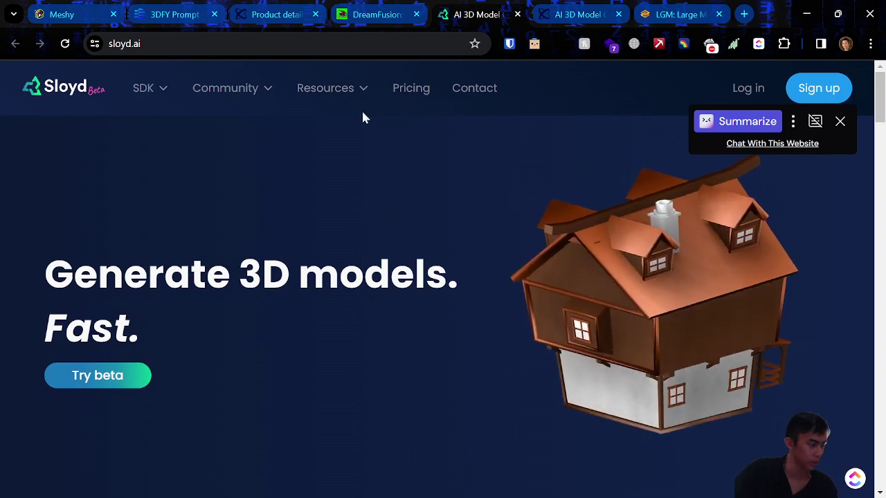
left_click(179, 14)
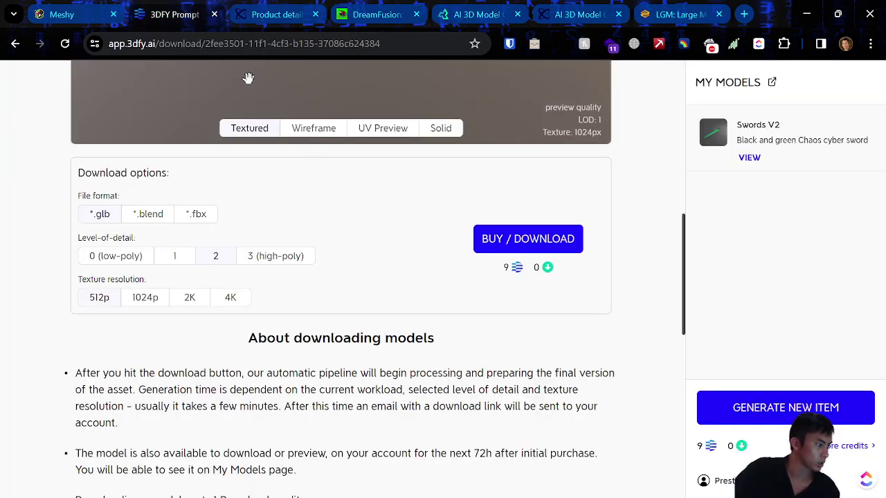
Switch to Alpha3D's Cyber cyborg robot warrior product page
left_click(276, 14)
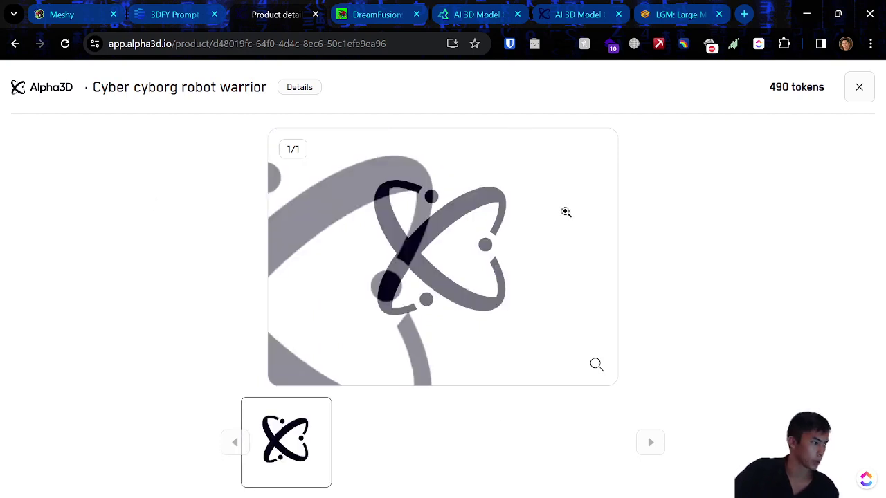
Close the product page and reopen the Cyber cyborg robot warrior asset from Project 1
left_click(860, 88)
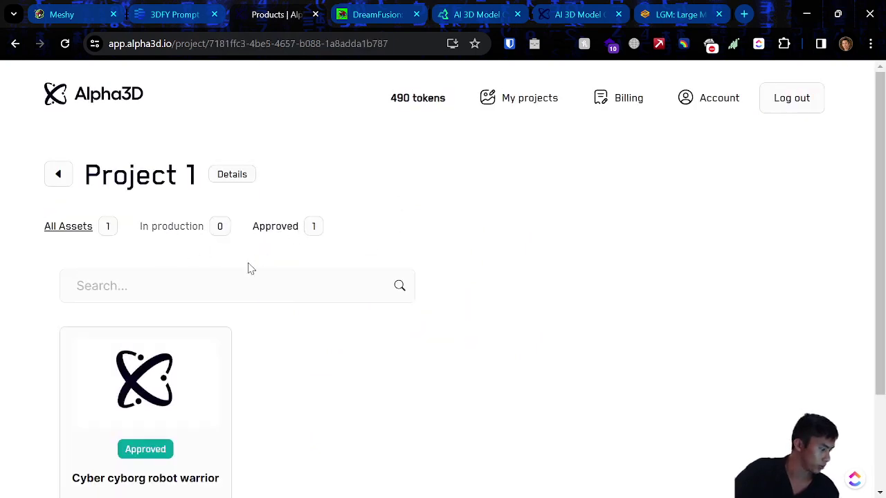
scroll(239, 275, "down", 2)
left_click(153, 275)
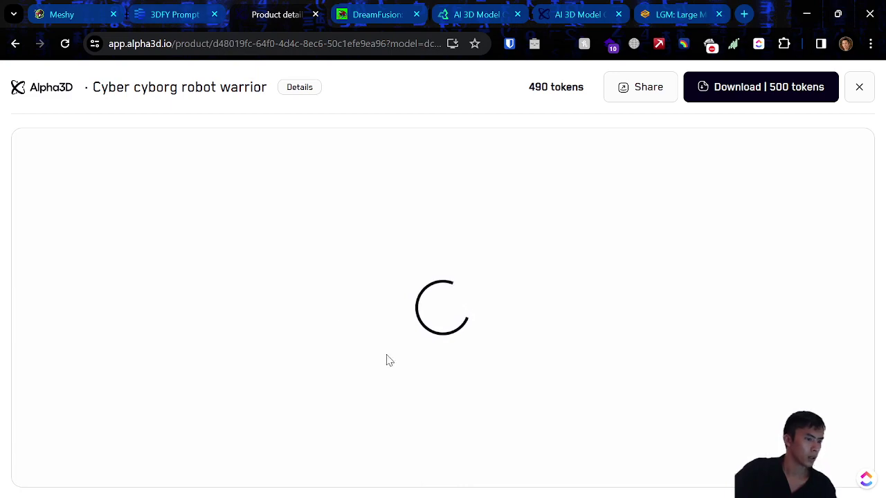
Check the 3DFY and Meshy pages while the model loads, then return to the Alpha3D viewer
left_click(150, 7)
scroll(454, 323, "up", 5)
left_click(78, 6)
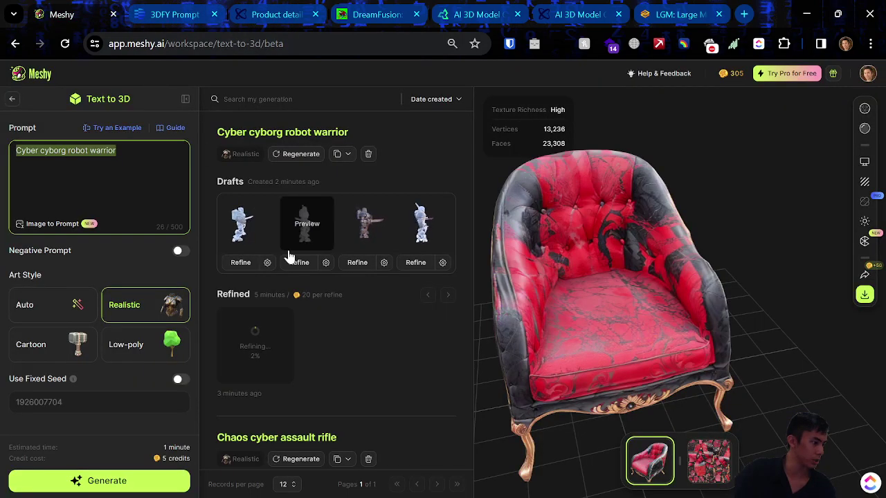
left_click(190, 7)
left_click(263, 9)
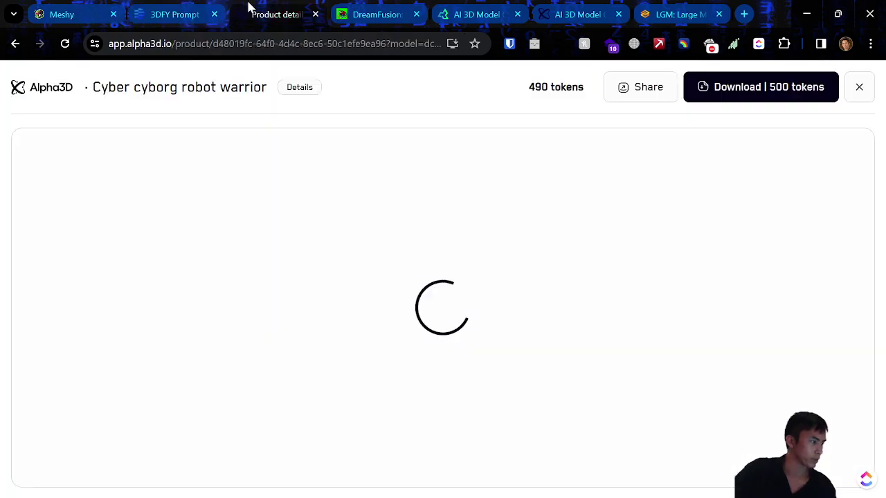
Scroll through DreamFusion's gallery of generated models, then move on to the Sloyd website
left_click(366, 8)
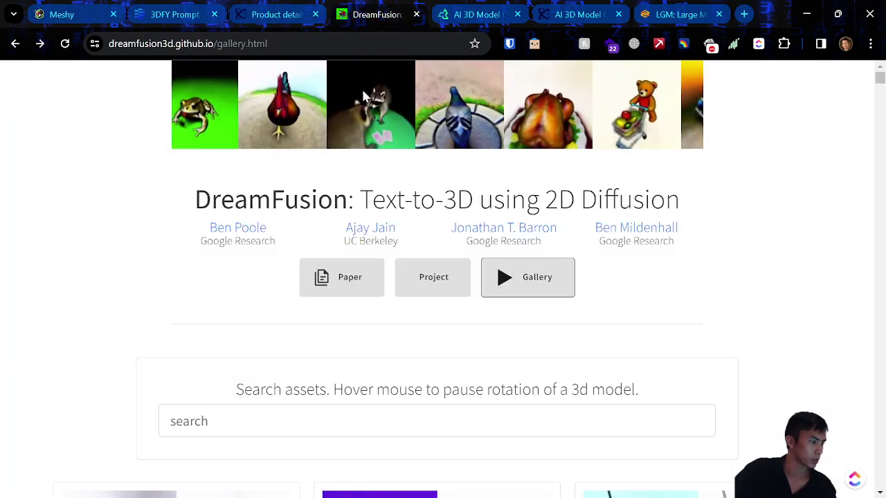
scroll(315, 287, "down", 4)
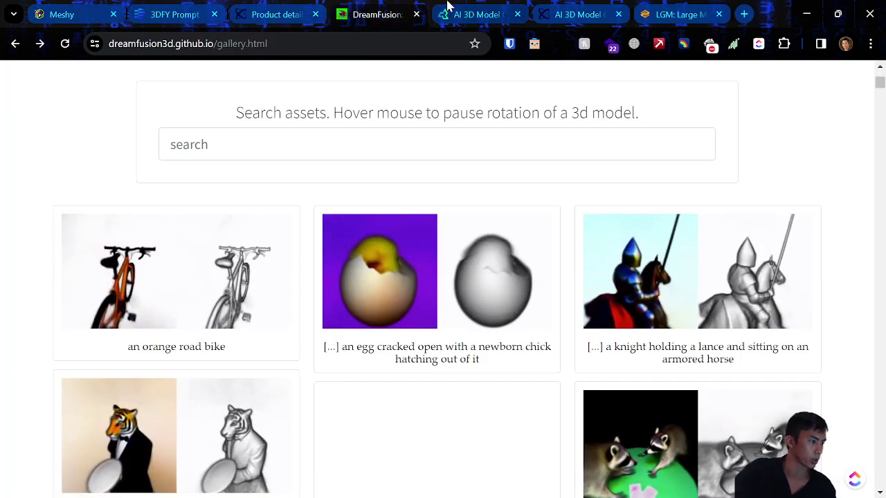
left_click(476, 13)
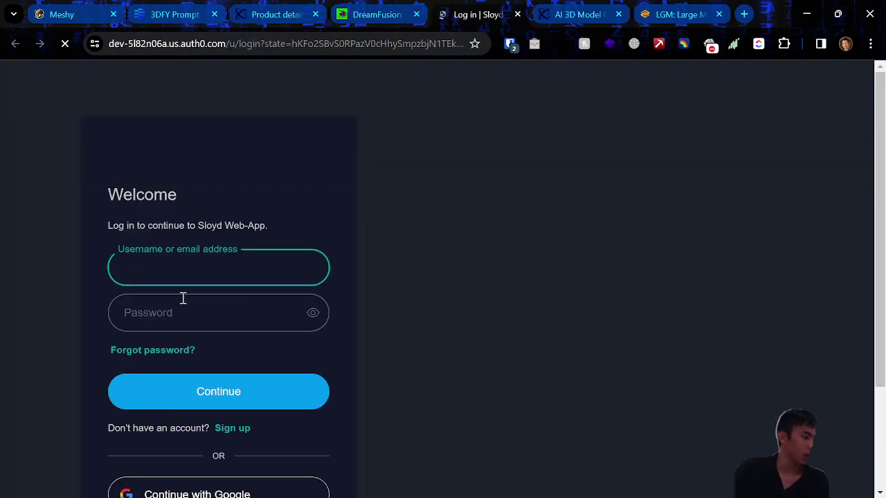
Sign in to Sloyd with Google and reach the editor's empty Untitled canvas
scroll(198, 372, "down", 2)
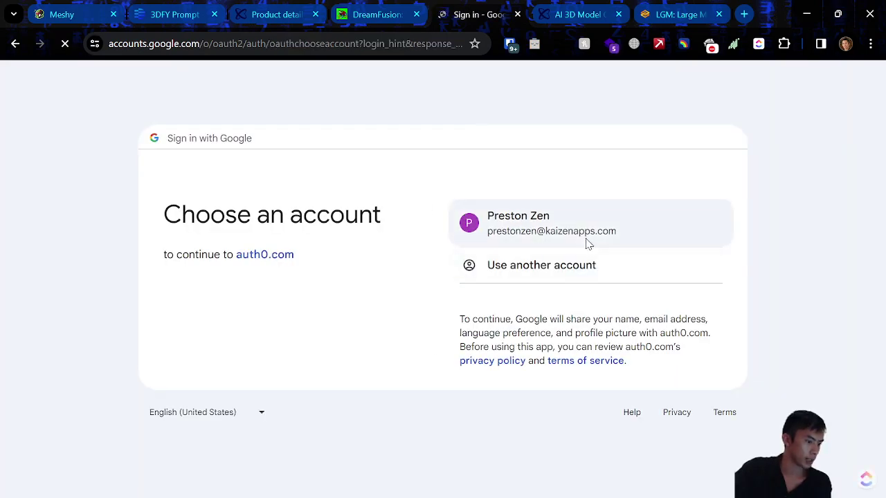
left_click(374, 12)
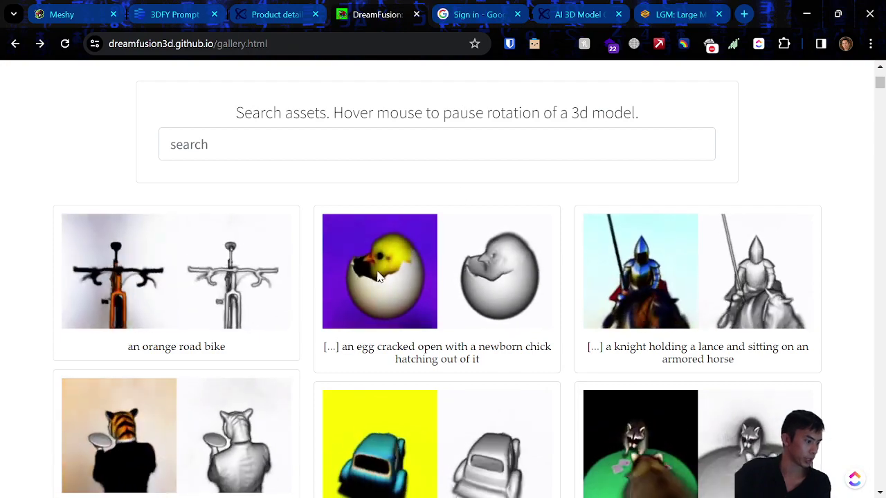
left_click(476, 7)
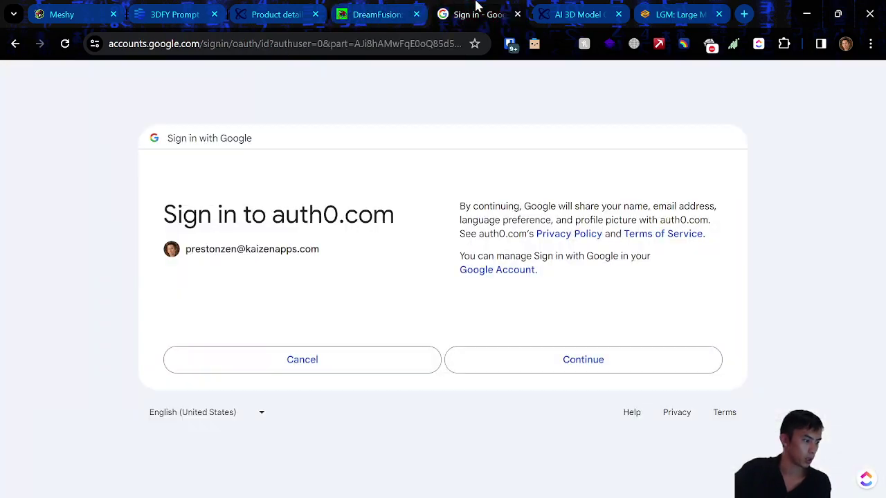
left_click(596, 360)
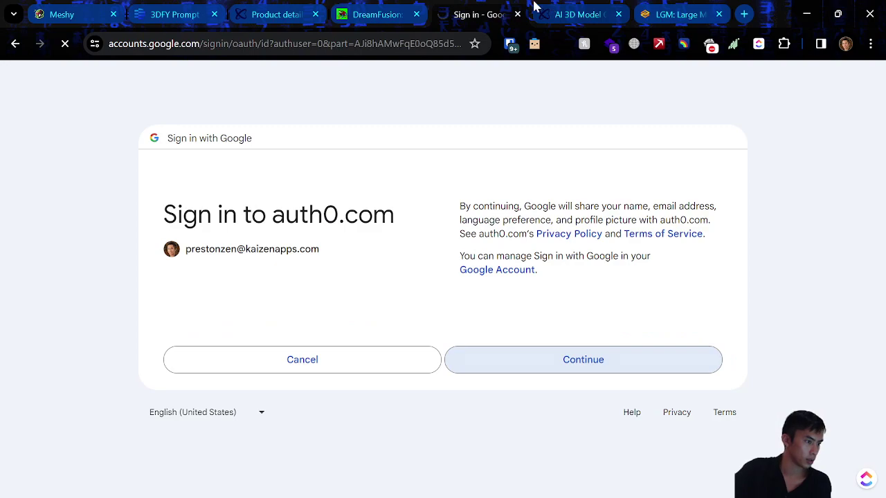
left_click(552, 8)
scroll(491, 158, "down", 4)
scroll(492, 148, "up", 5)
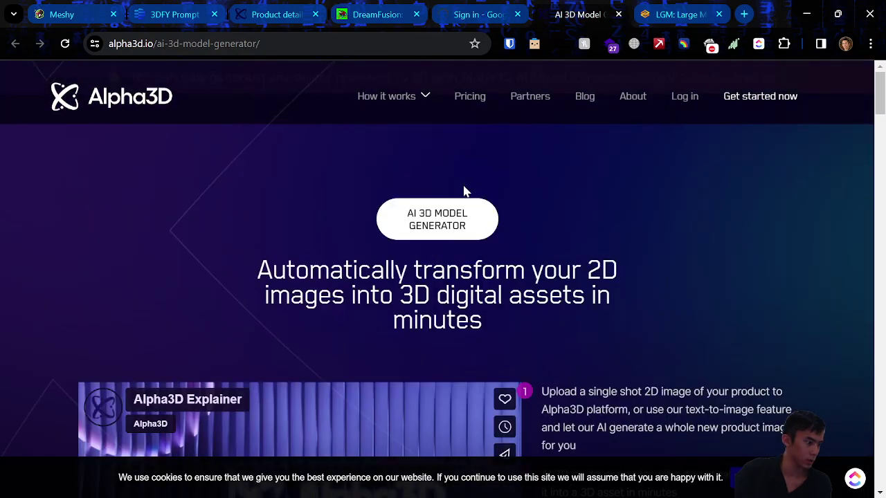
left_click(437, 9)
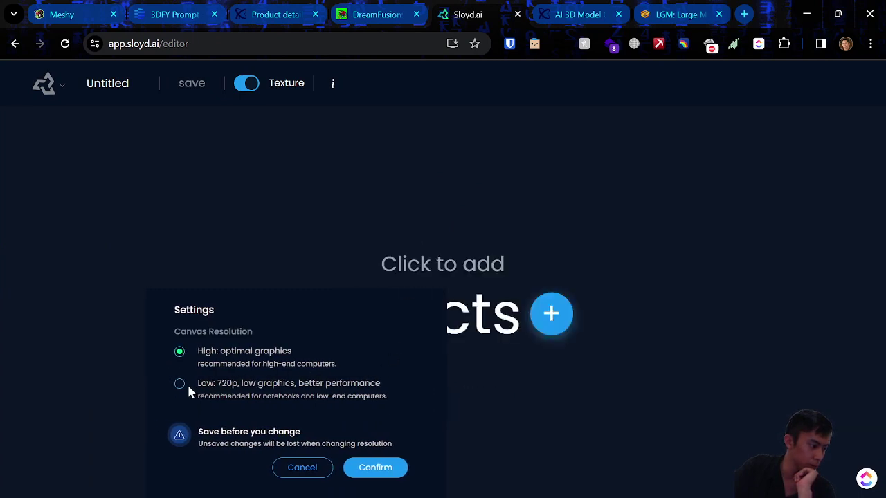
Keep High canvas resolution and generate an object from the AI prompt 'Black and green Chaos cyber assault rifle'
left_click(370, 469)
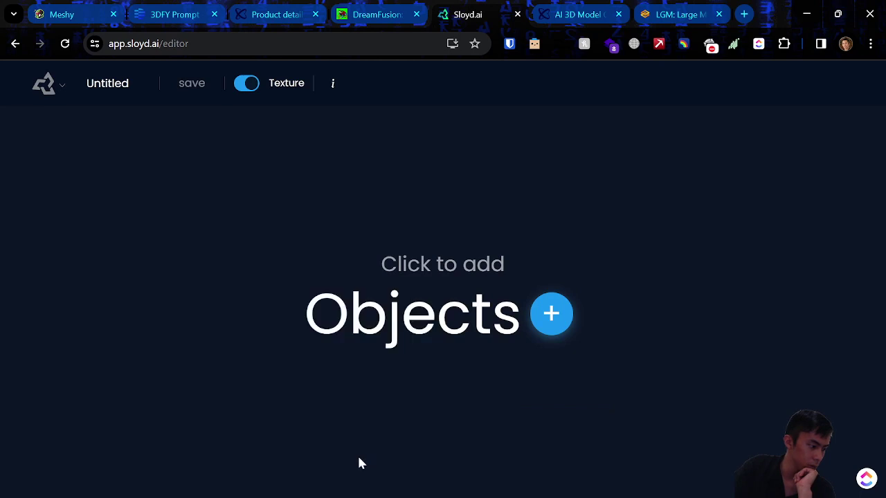
left_click(553, 321)
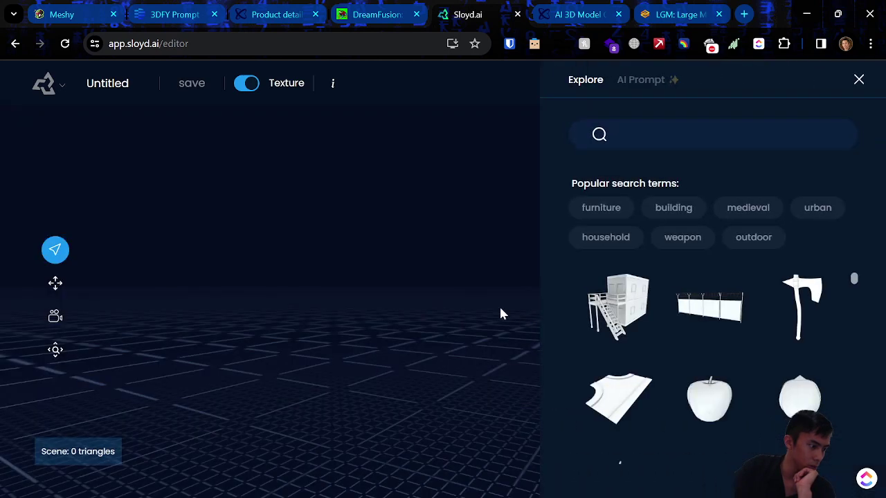
left_click(663, 79)
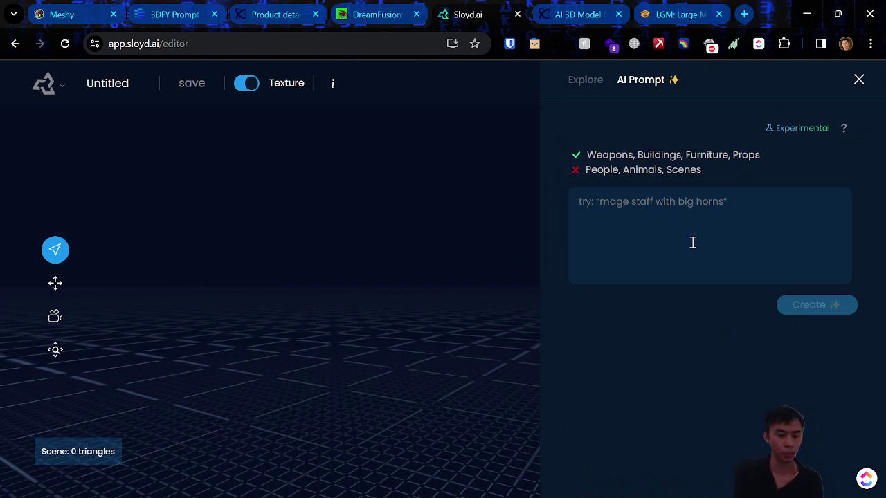
key("super+v")
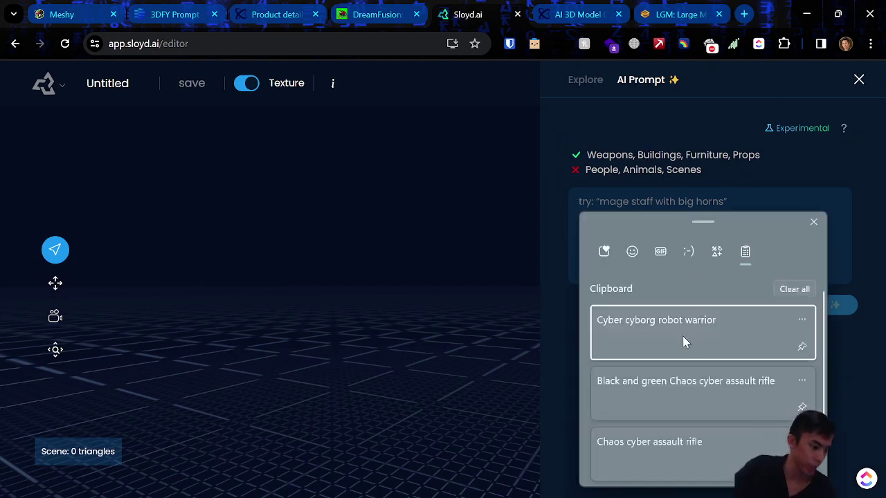
left_click(708, 388)
left_click(817, 306)
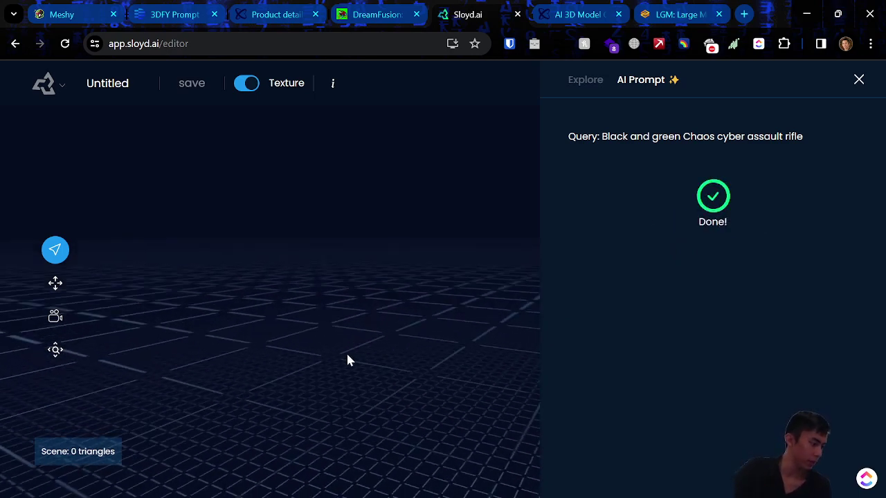
Select the generated rifle and randomize its design eight times
left_click(404, 302)
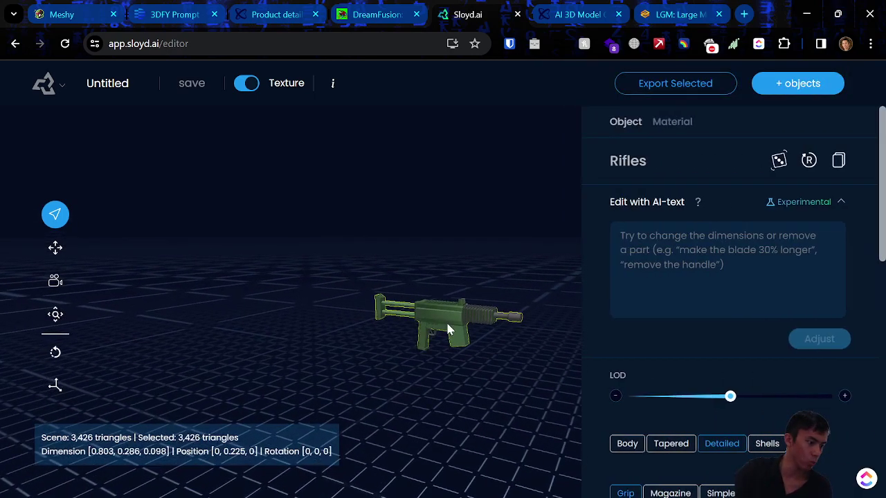
left_click_drag(462, 365, 409, 330)
scroll(407, 321, "up", 5)
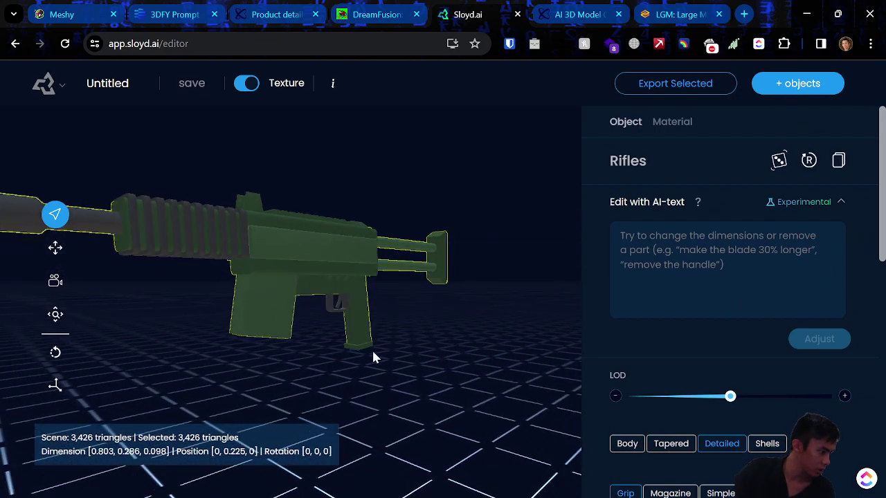
left_click_drag(346, 355, 484, 364)
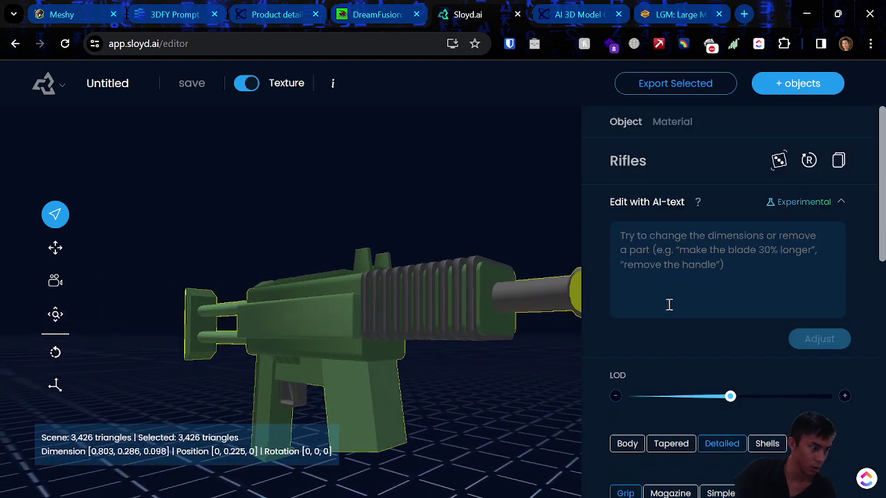
left_click(778, 160)
left_click(778, 160)
left_click(779, 160)
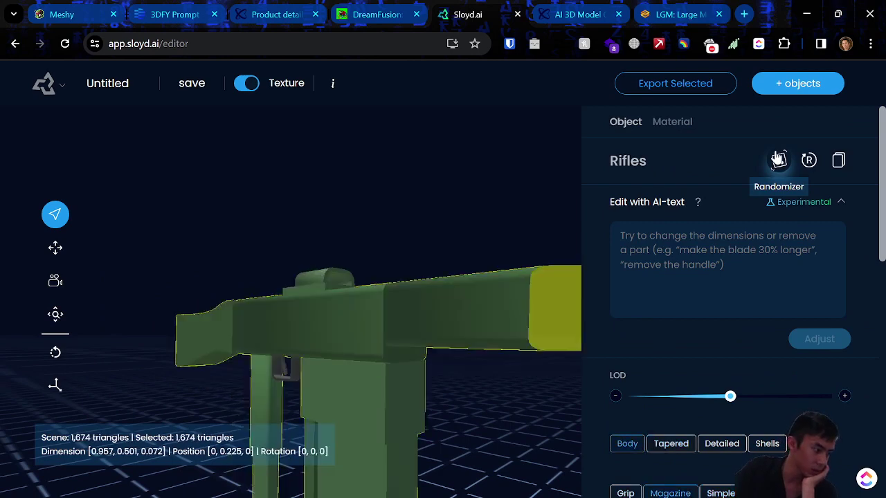
left_click(778, 160)
left_click(778, 160)
left_click(779, 160)
left_click(779, 160)
left_click(779, 160)
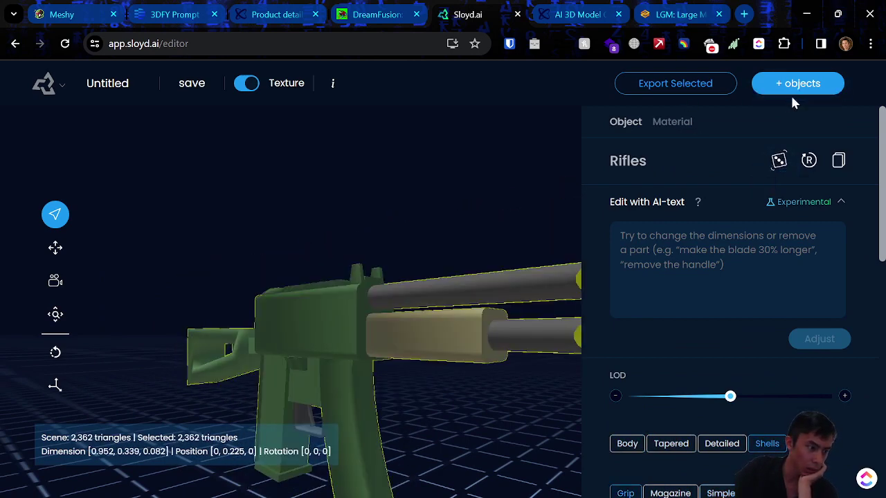
Give the rifle a Machine Gun barrel, a Hollow stock and a Ron Sight
scroll(738, 231, "down", 6)
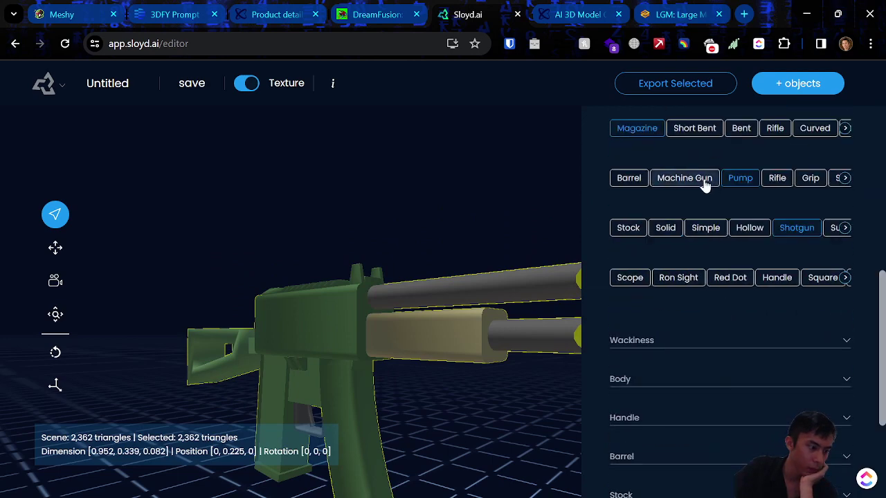
left_click(702, 180)
left_click(632, 228)
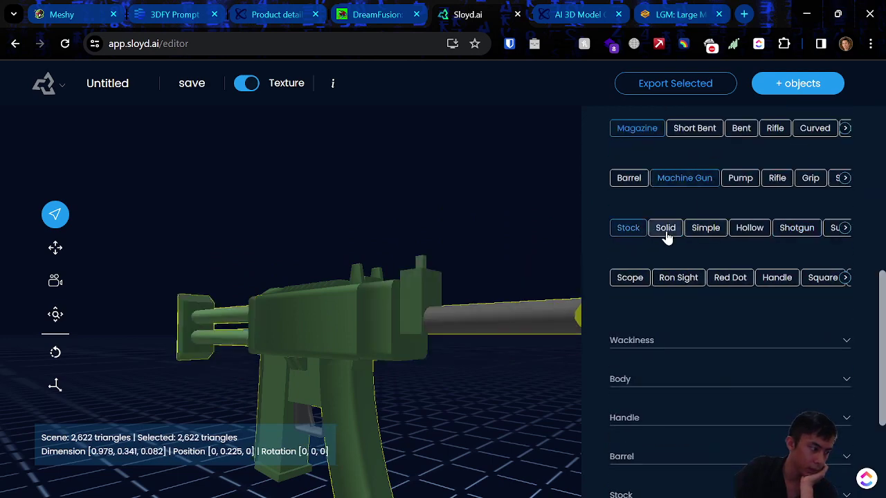
left_click(786, 229)
left_click(760, 233)
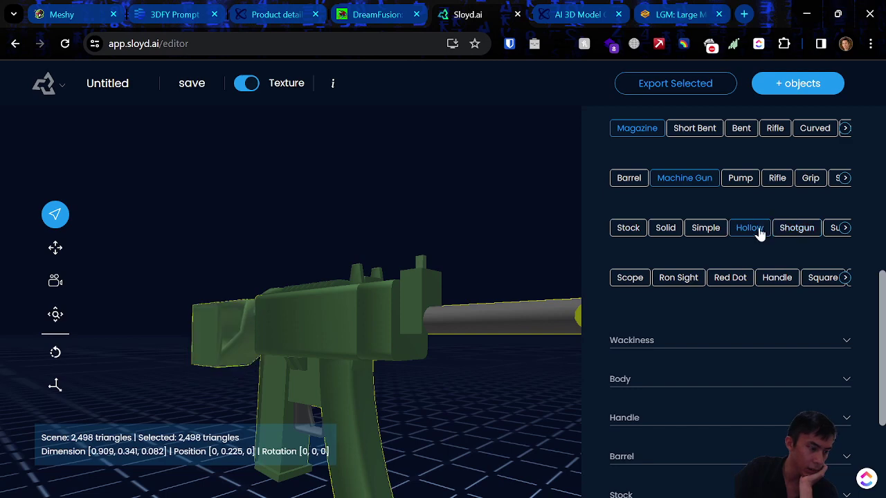
left_click(638, 278)
left_click(681, 278)
scroll(685, 281, "down", 3)
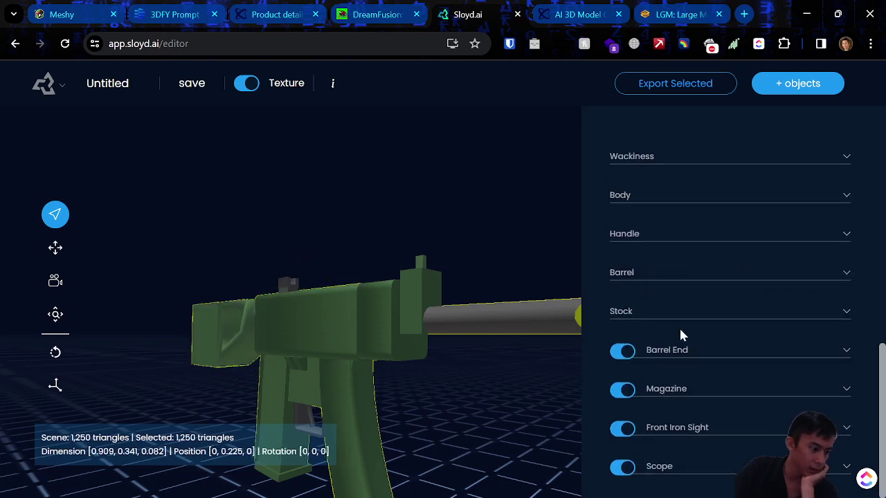
Fit a Curved magazine to the rifle and show its Military material palette
left_click_drag(328, 257, 272, 226)
left_click_drag(457, 337, 240, 348)
scroll(683, 277, "up", 5)
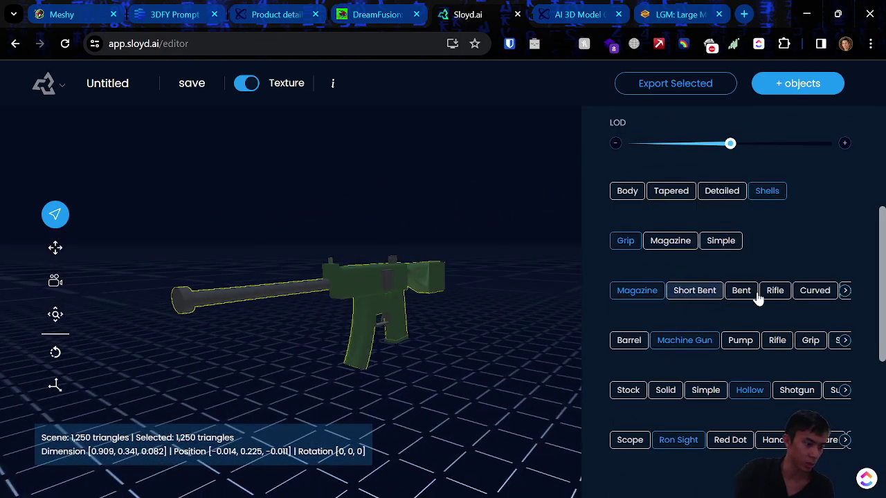
left_click(815, 290)
scroll(730, 232, "up", 4)
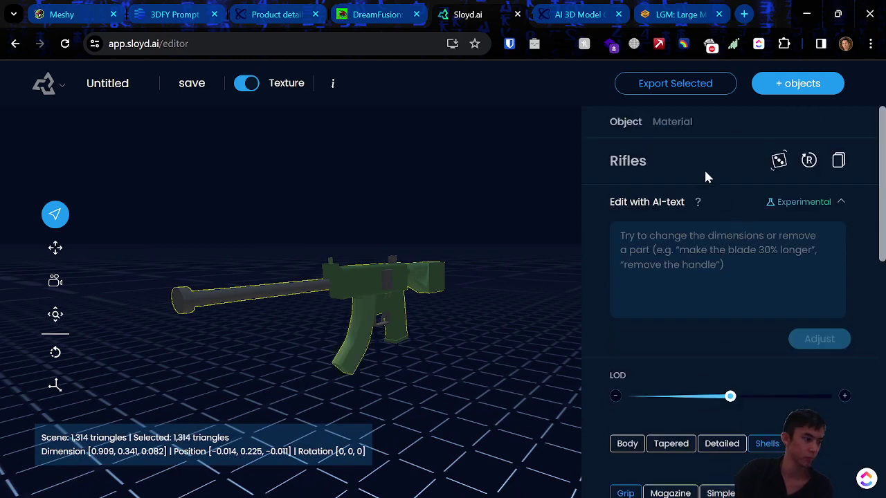
left_click(663, 125)
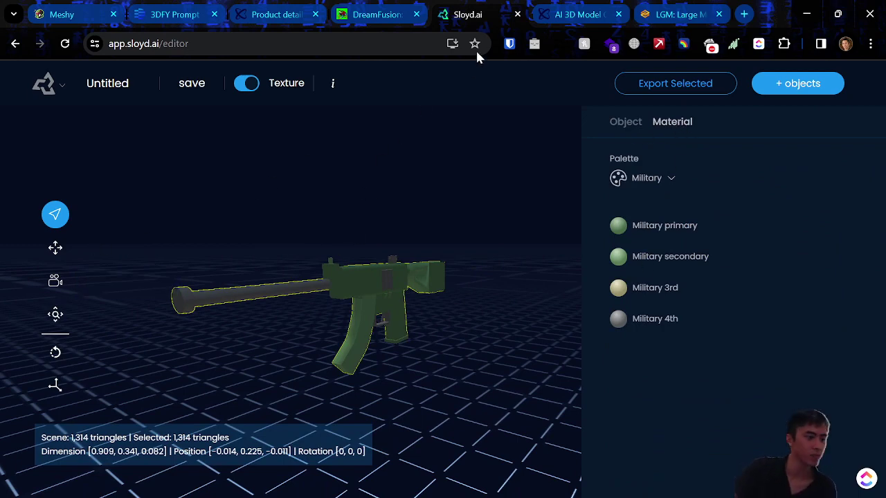
Close the Alpha3D browser tab
left_click(580, 13)
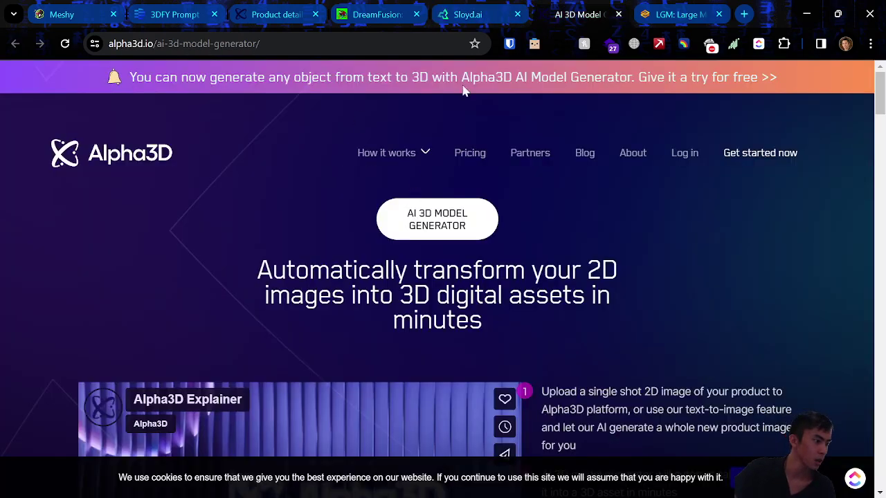
left_click(300, 7)
left_click(580, 7)
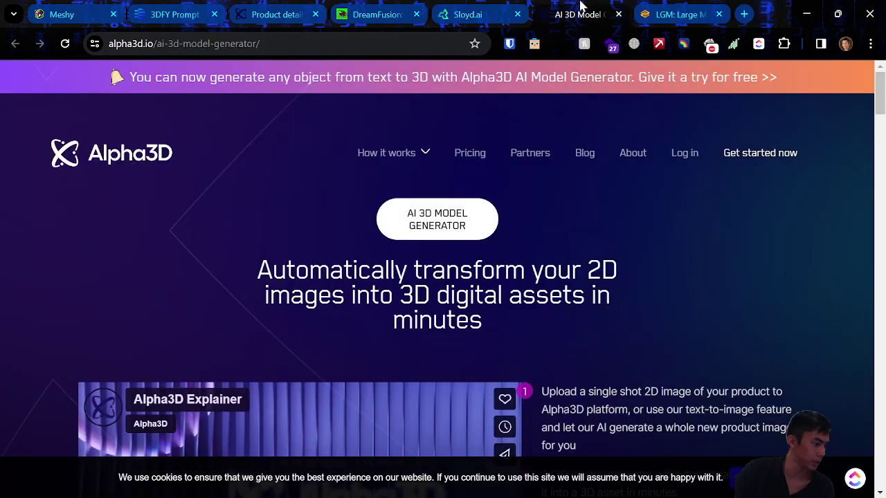
middle_click(581, 7)
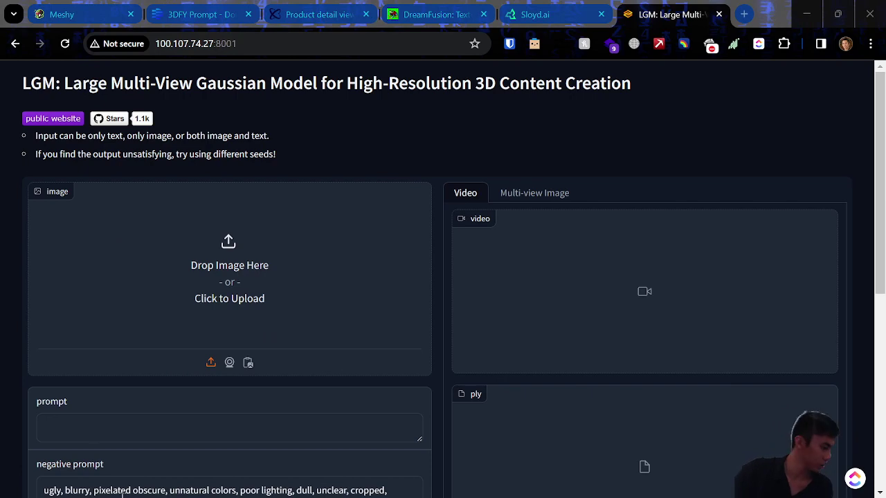
Generate an LGM model from the pasted prompt 'Cyber cyborg robot warrior'
left_click(84, 423)
key("super+v")
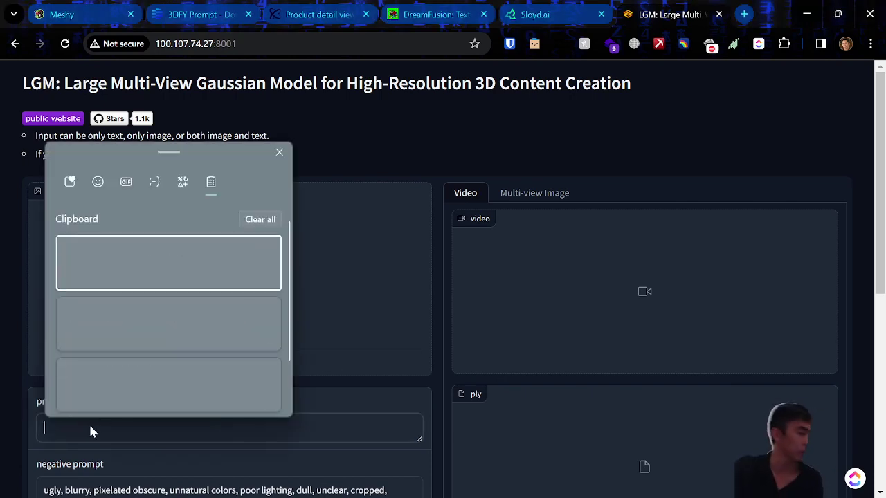
left_click(162, 265)
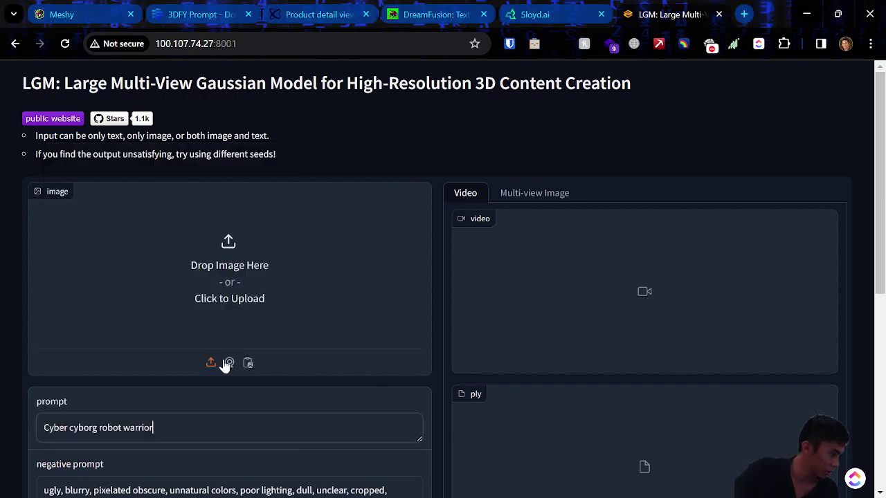
scroll(251, 397, "down", 4)
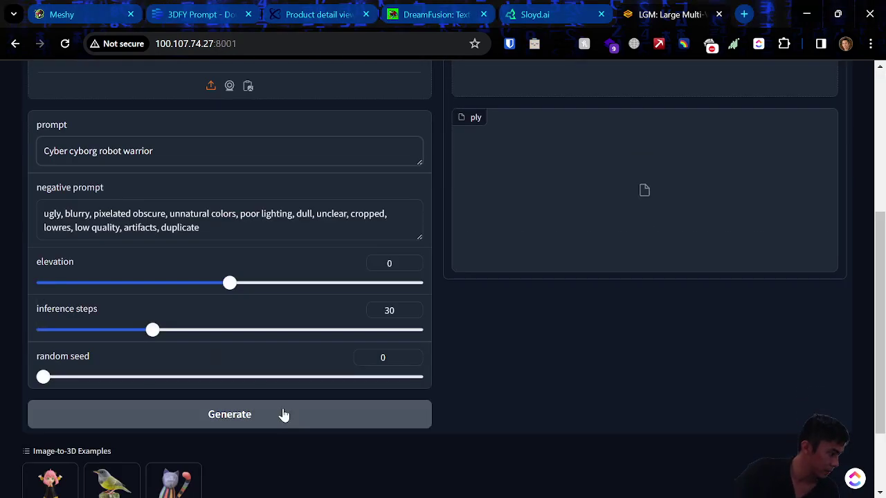
left_click(197, 429)
scroll(308, 384, "up", 4)
scroll(502, 259, "down", 1)
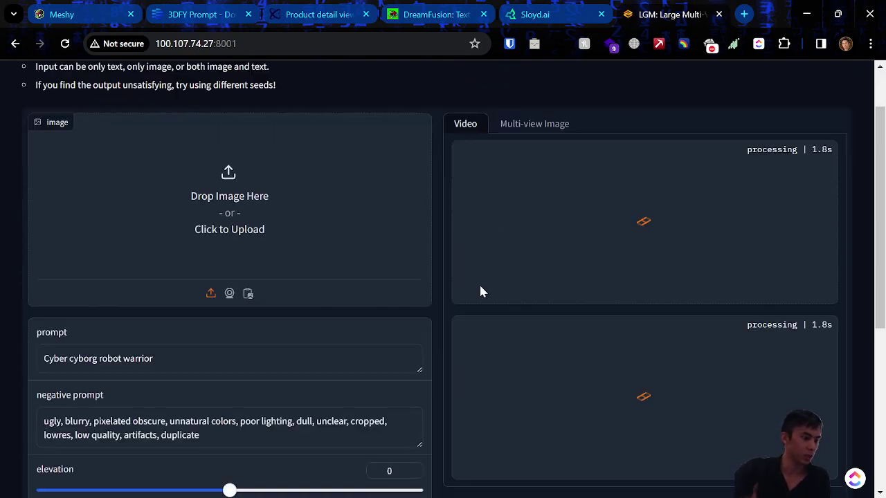
scroll(603, 299, "down", 1)
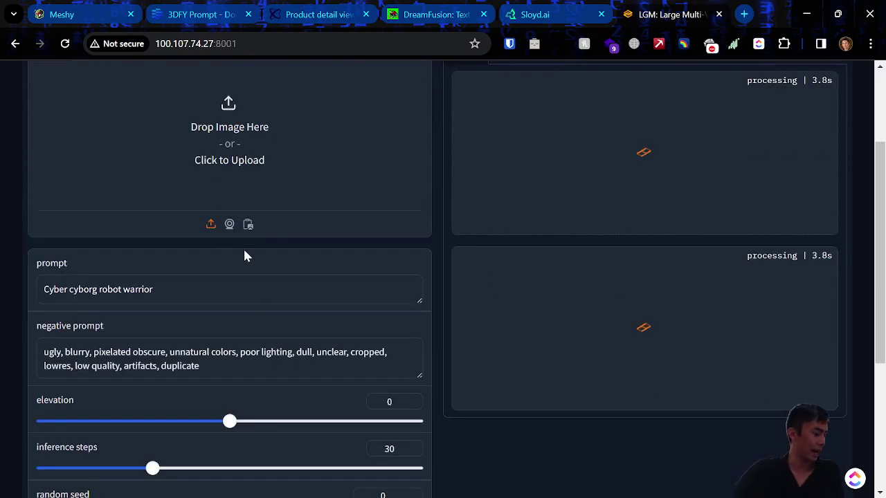
scroll(205, 206, "up", 2)
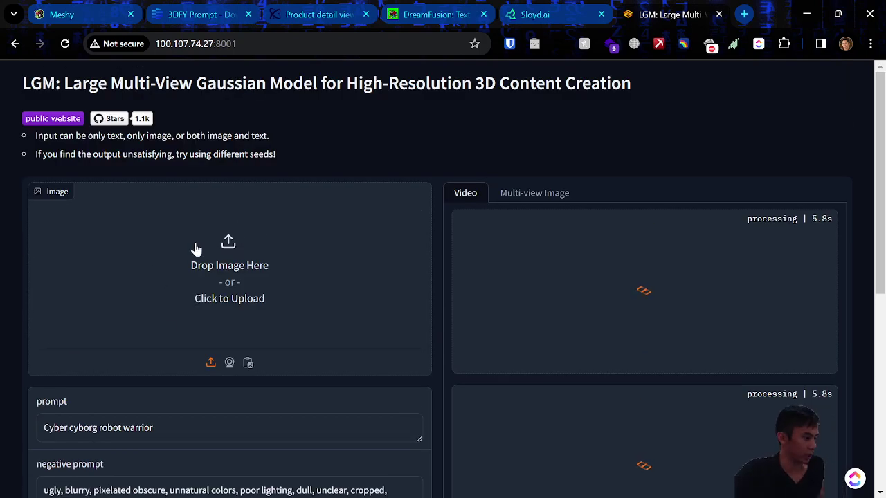
scroll(259, 211, "down", 2)
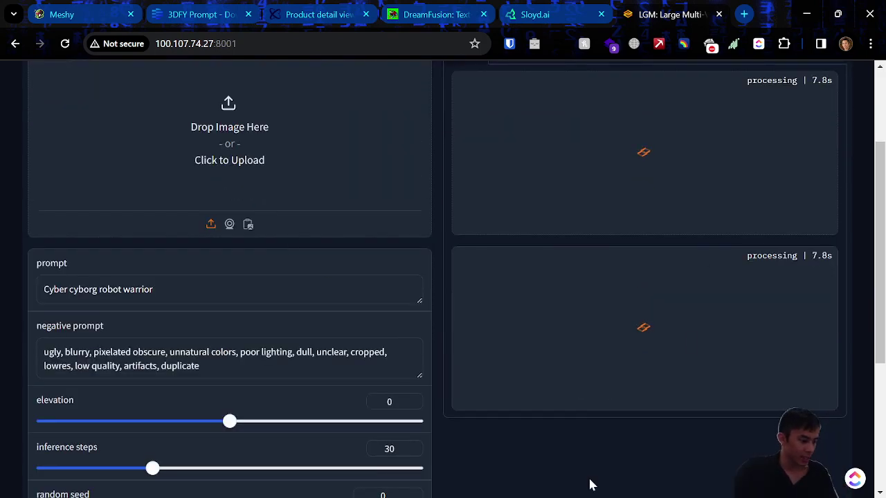
scroll(554, 415, "up", 2)
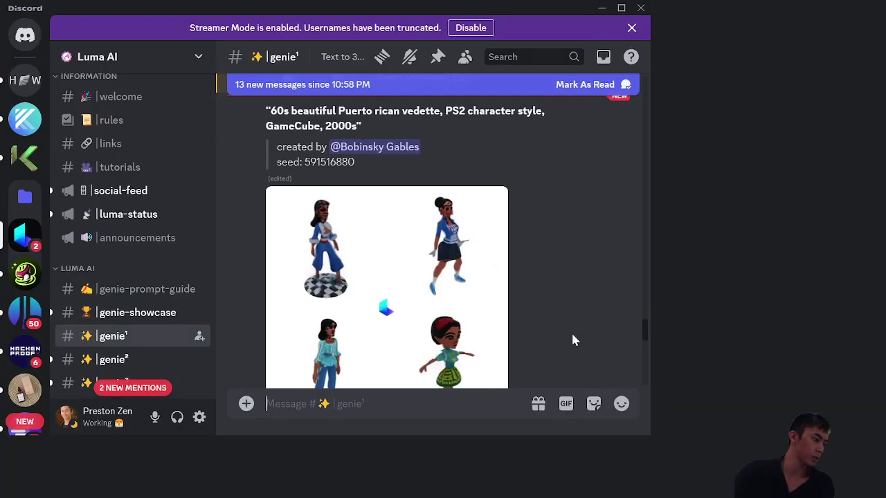
Scroll through the genie-hi-res channel's renders in Discord
scroll(294, 238, "down", 3)
scroll(415, 253, "down", 3)
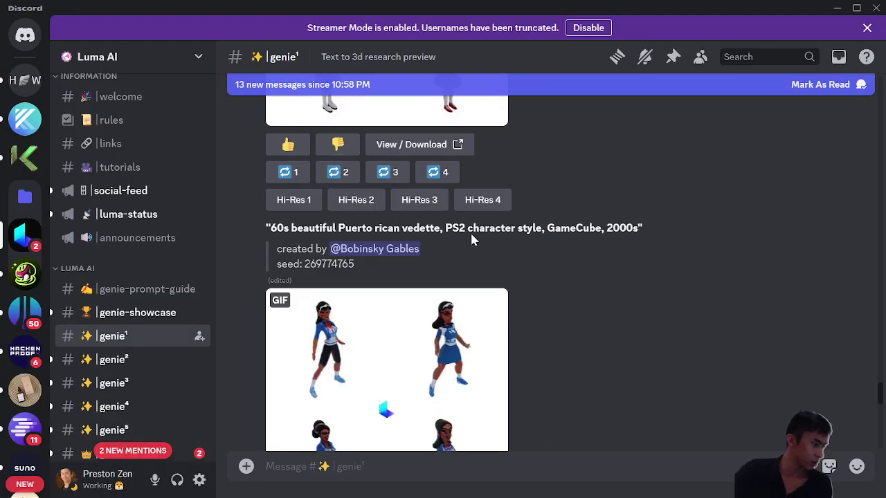
scroll(123, 366, "down", 5)
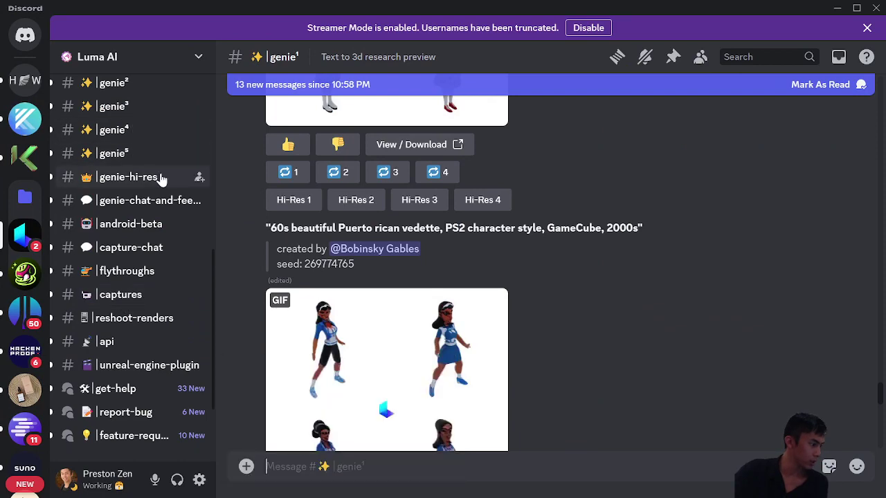
left_click(128, 177)
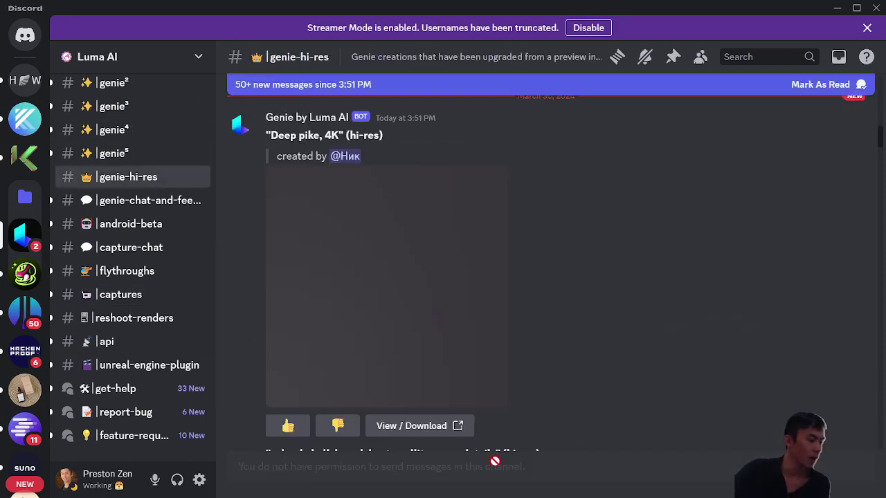
scroll(524, 320, "down", 15)
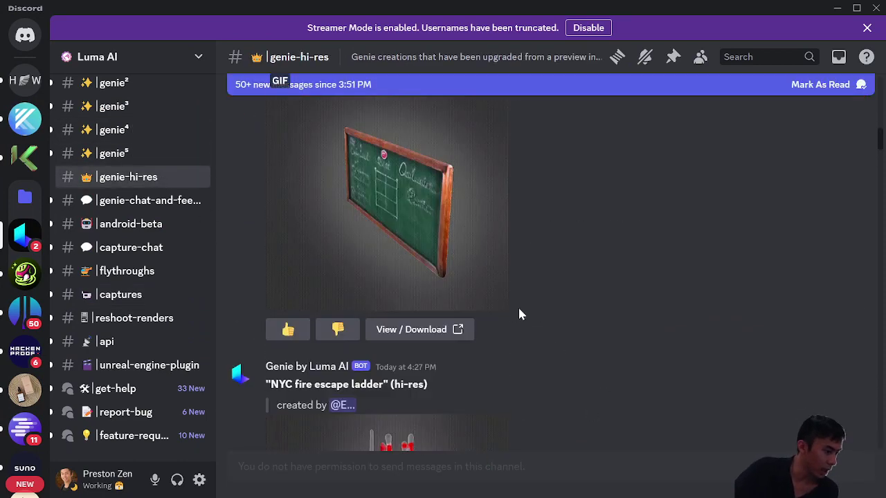
scroll(566, 331, "down", 2)
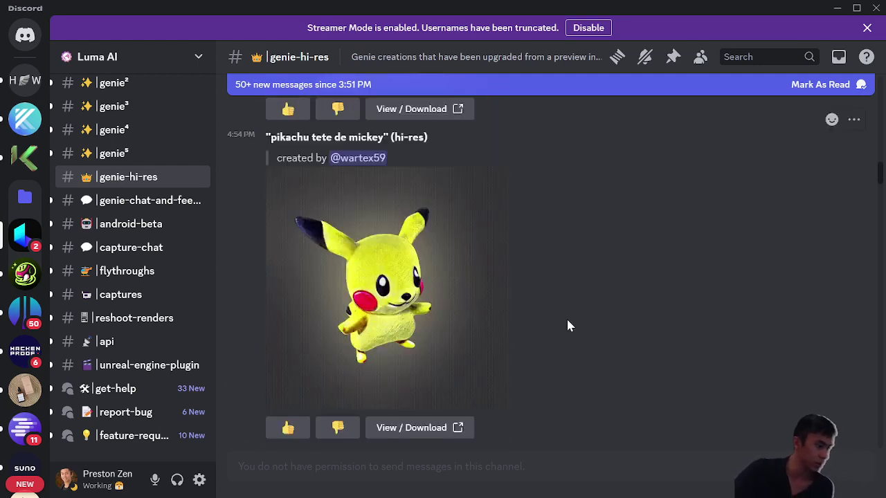
scroll(566, 327, "down", 10)
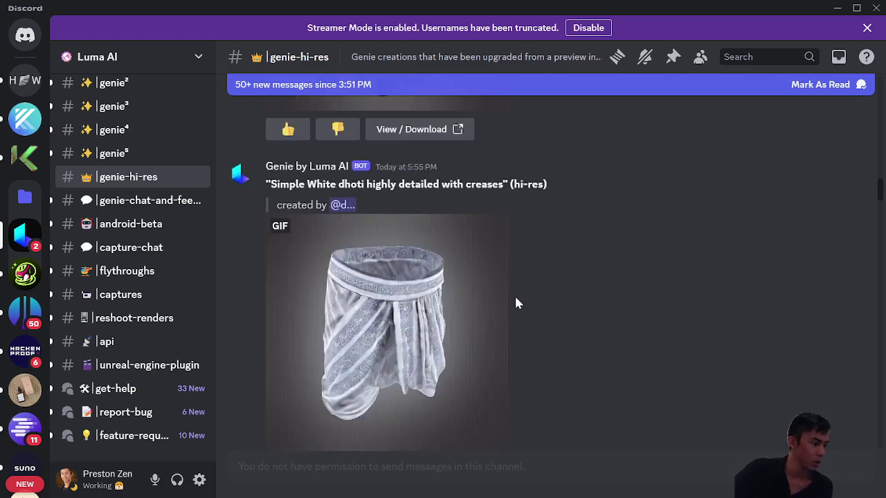
scroll(710, 316, "up", 1)
scroll(710, 316, "down", 5)
scroll(882, 211, "down", 8)
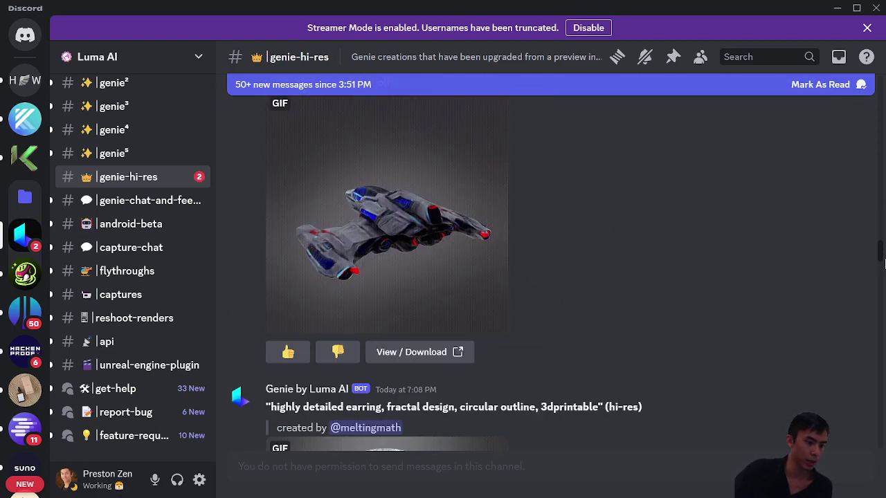
Enlarge the black and green Chaos rifle render, close it, and minimize Discord
left_click(344, 324)
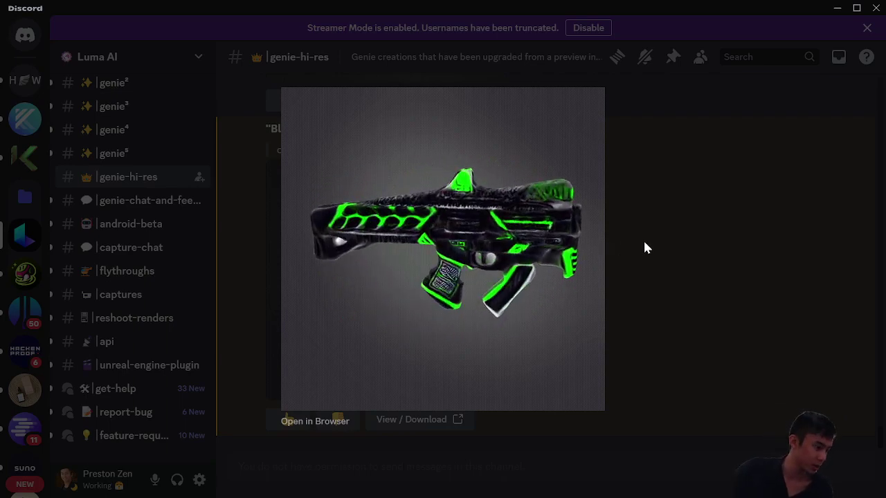
left_click(708, 254)
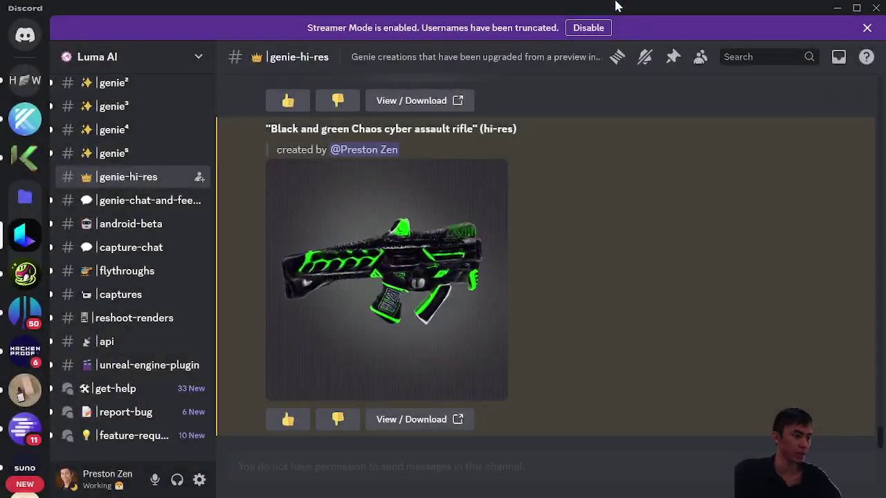
left_click(837, 7)
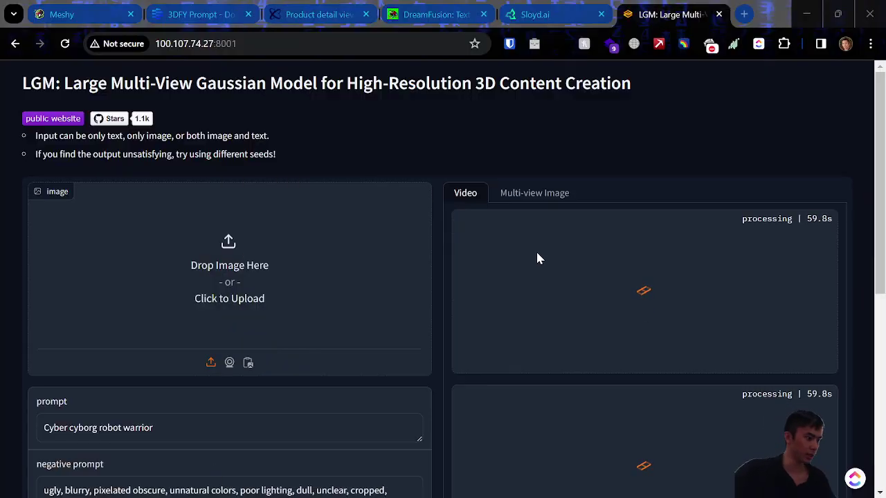
scroll(645, 147, "down", 1)
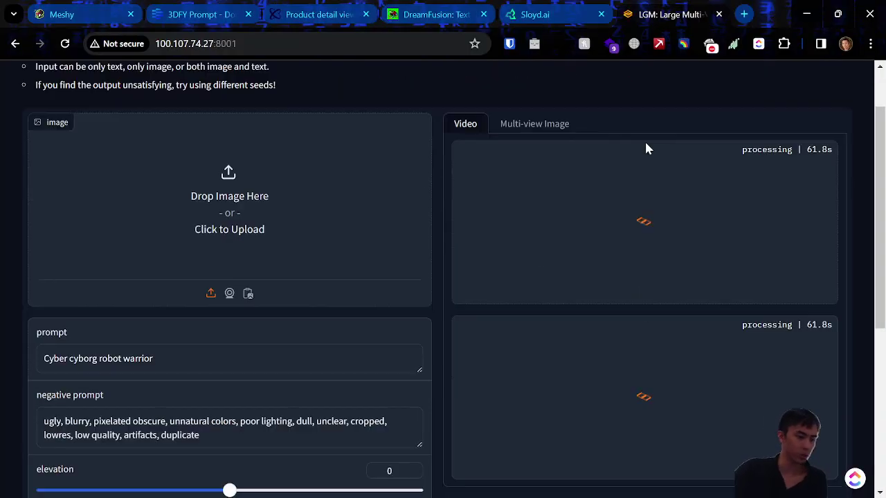
scroll(647, 155, "up", 1)
scroll(649, 160, "down", 1)
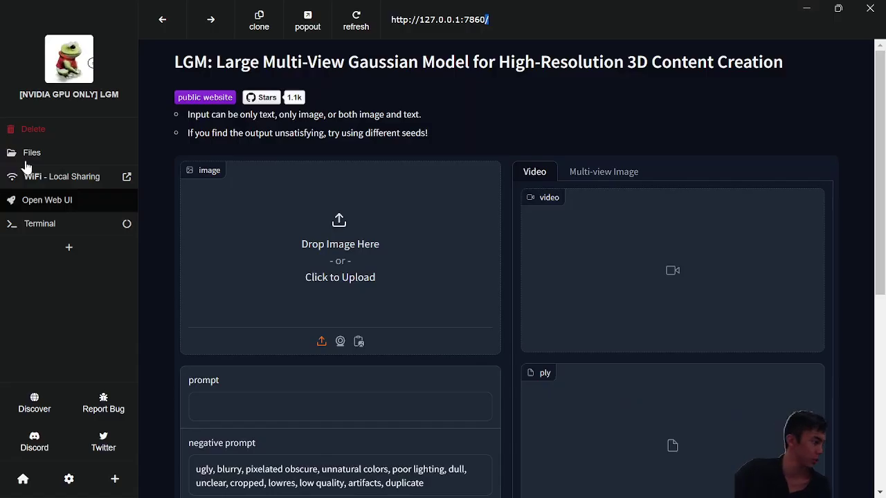
left_click(58, 226)
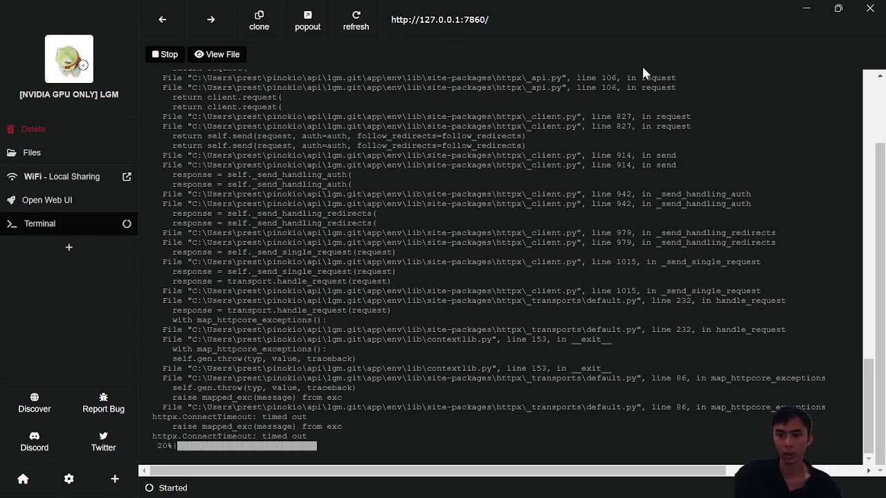
key("alt+Tab")
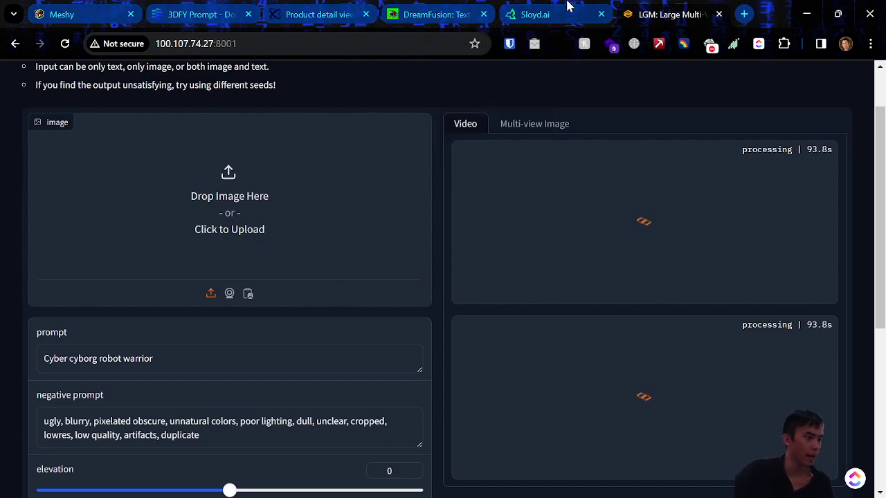
Cancel the rifle's export dialog without saving a file
left_click(540, 14)
left_click_drag(424, 227, 460, 226)
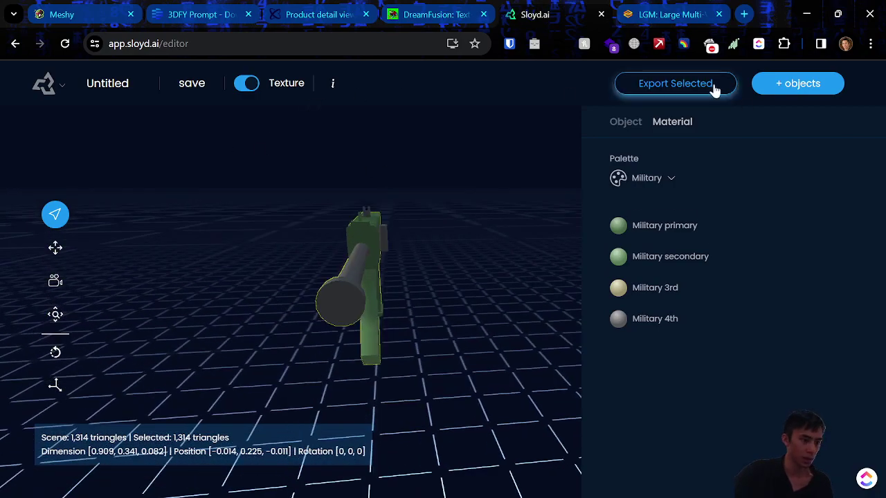
left_click(715, 91)
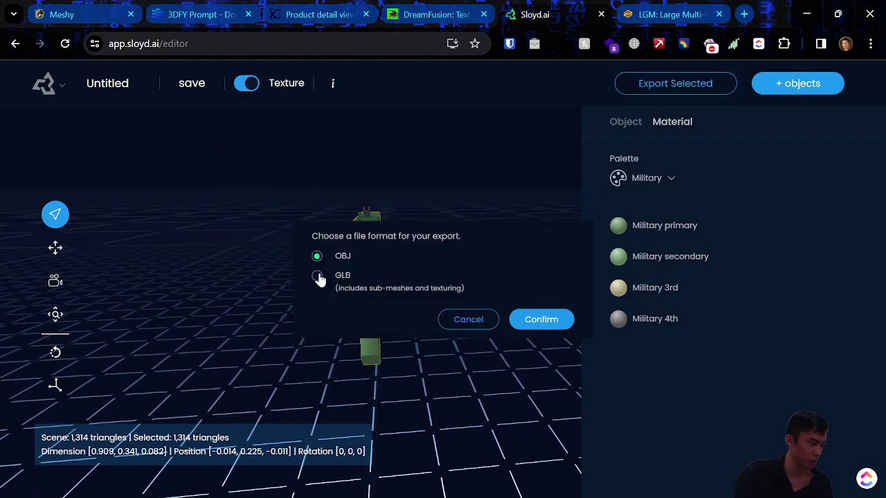
left_click(409, 7)
left_click(547, 8)
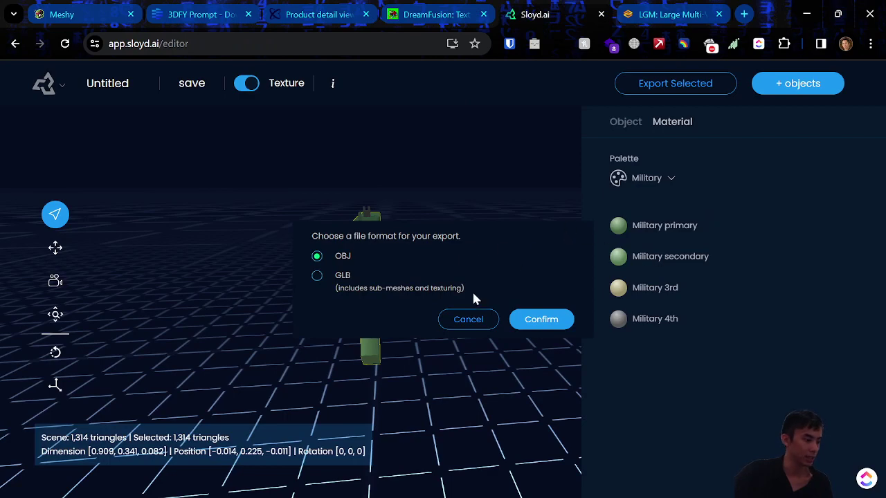
left_click(468, 319)
Recolour the rifle with the Machinery palette, randomize it to 1,810 triangles, and open AI Prompt
left_click(669, 182)
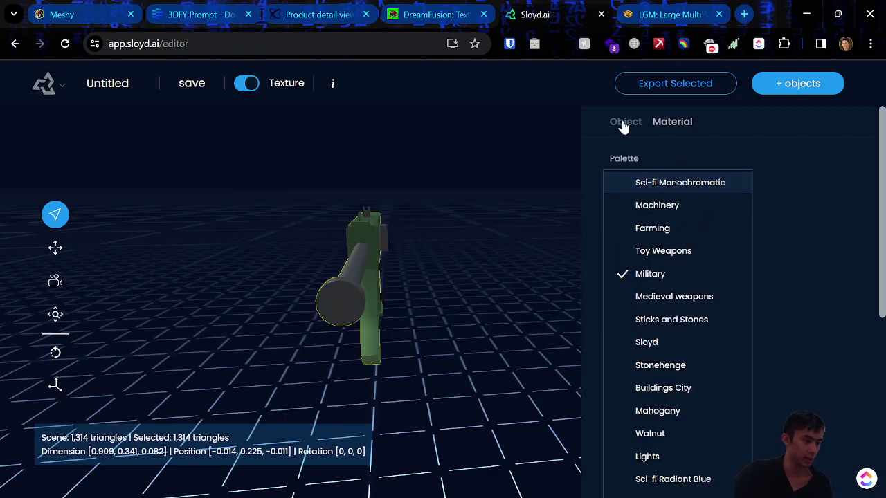
left_click(696, 206)
left_click_drag(448, 264, 445, 236)
left_click(623, 122)
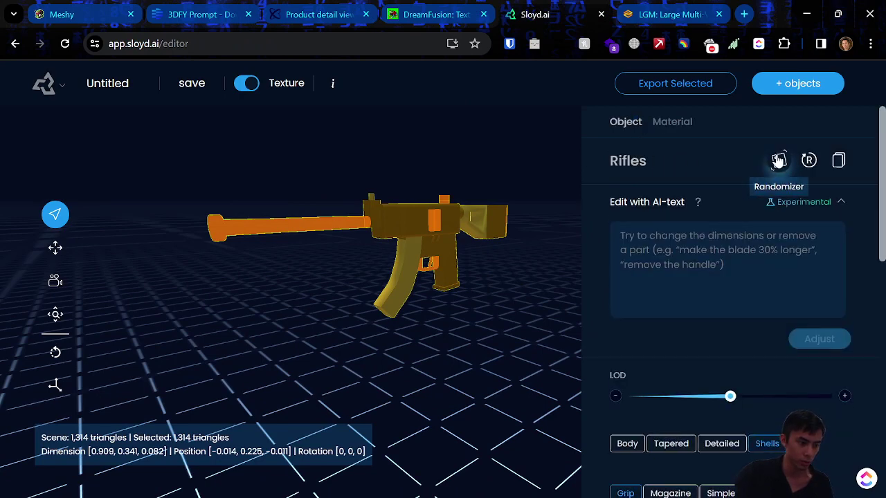
left_click(778, 160)
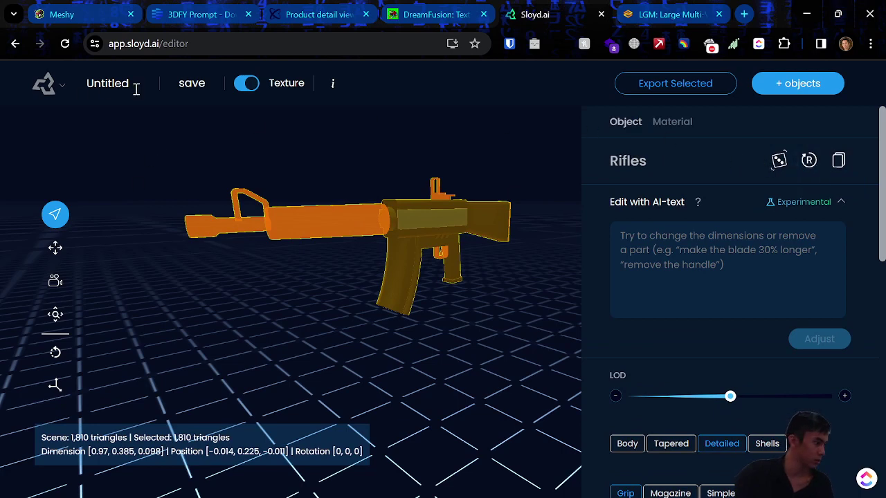
left_click(788, 93)
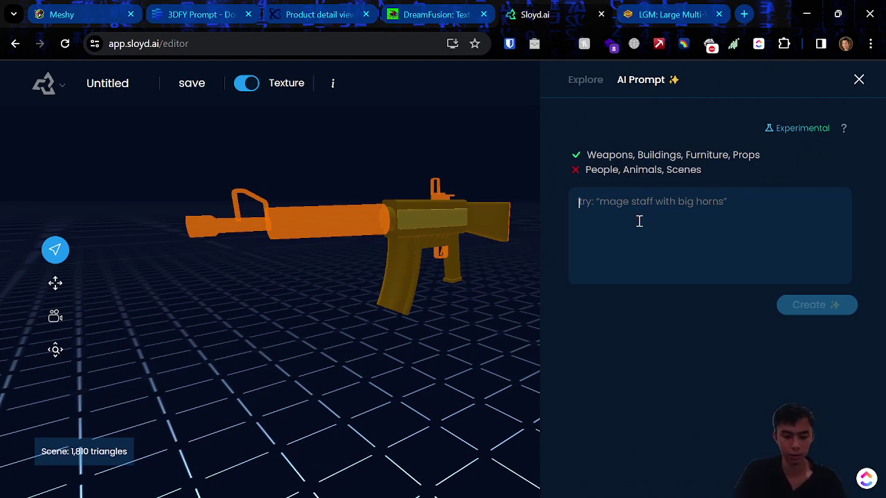
Create a 23,024-triangle horned Mage staff with a Forest palette from a typed prompt, then return to Meshy
type("mage staff with horns")
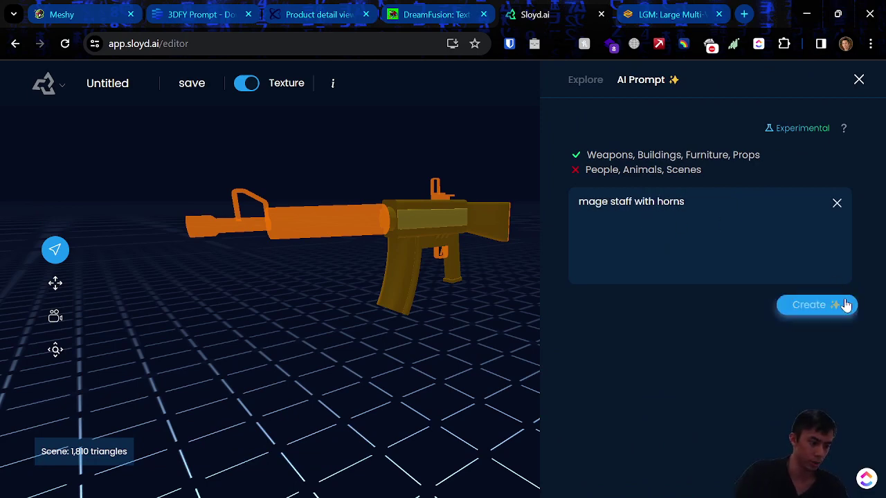
left_click(845, 305)
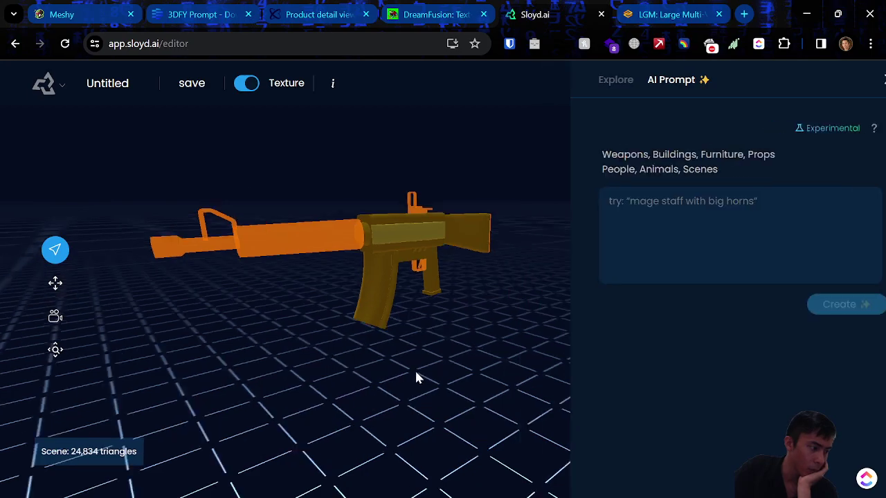
left_click_drag(428, 335, 515, 215)
left_click(665, 122)
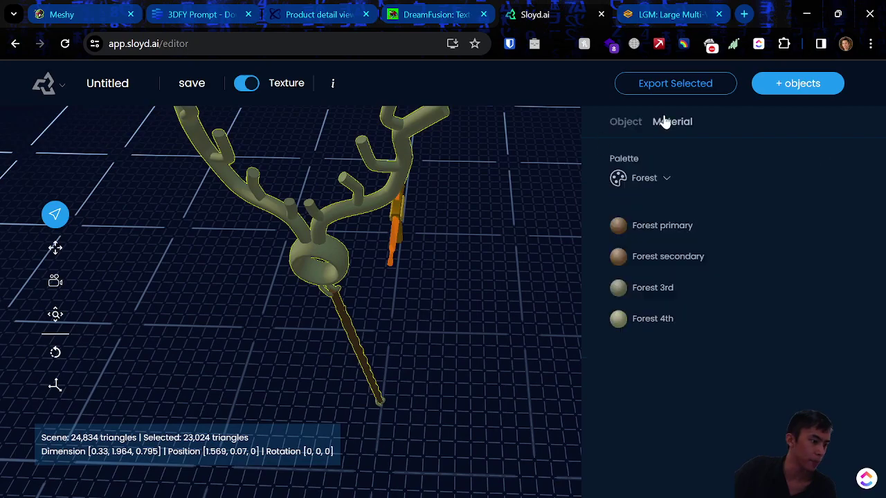
left_click(469, 350)
left_click_drag(469, 349, 284, 174)
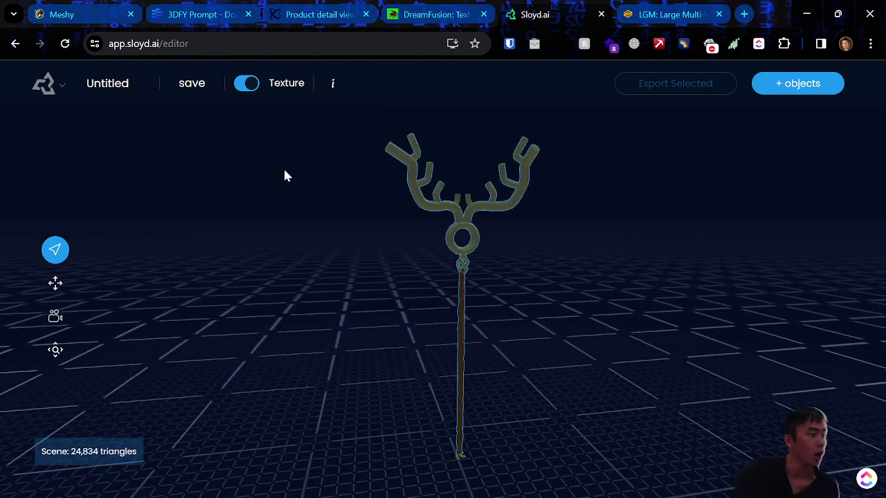
left_click(70, 5)
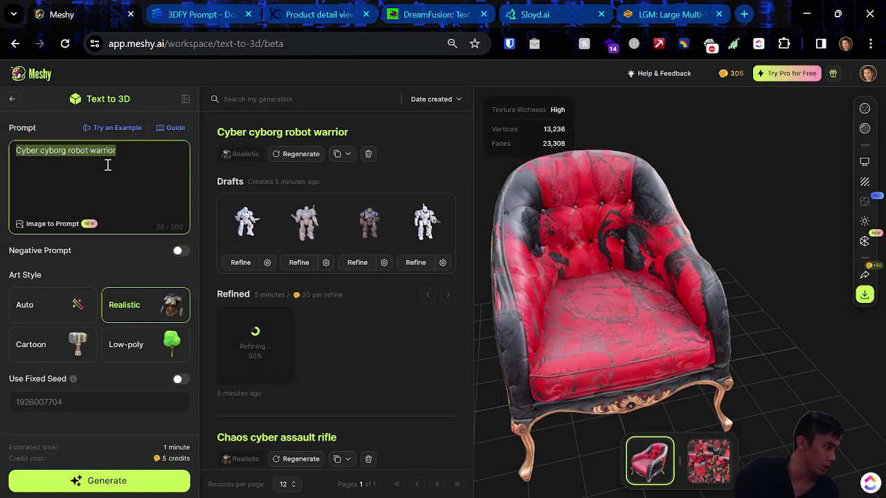
Replace the cyborg warrior prompt with 'Mage staff with horns'
left_click(123, 190)
key("ctrl+a")
type("Mage sta")
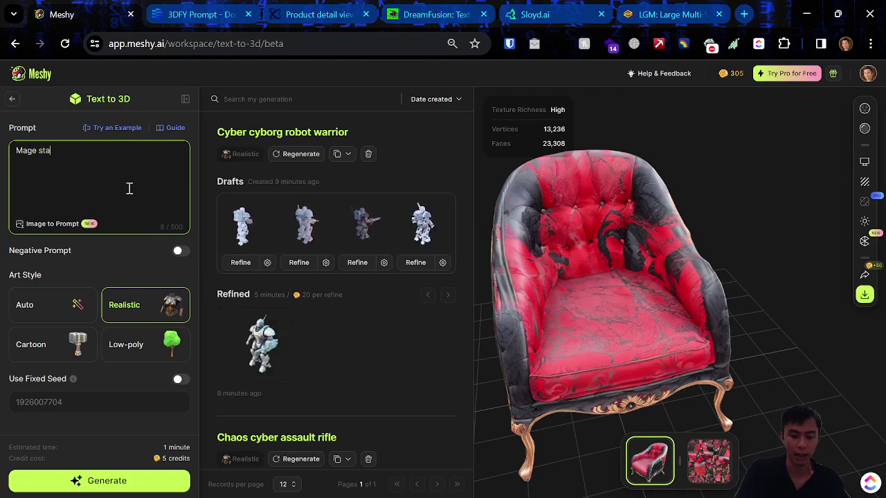
type("ff with horns")
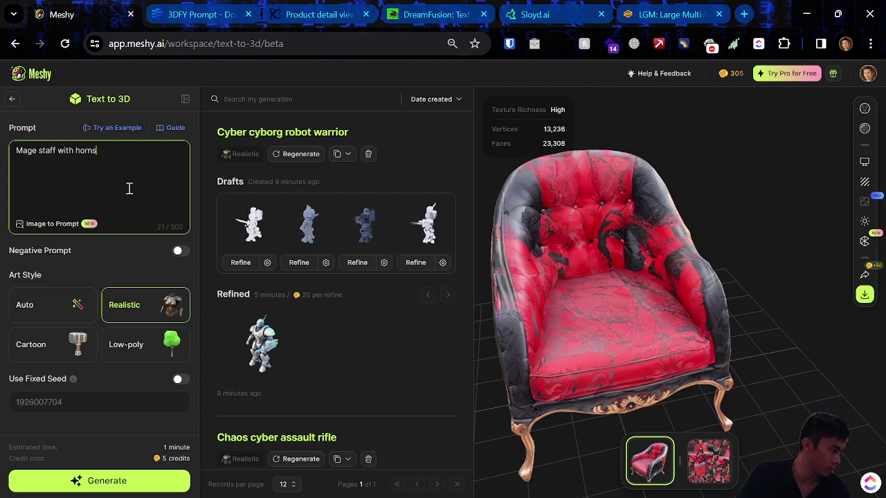
key("Home")
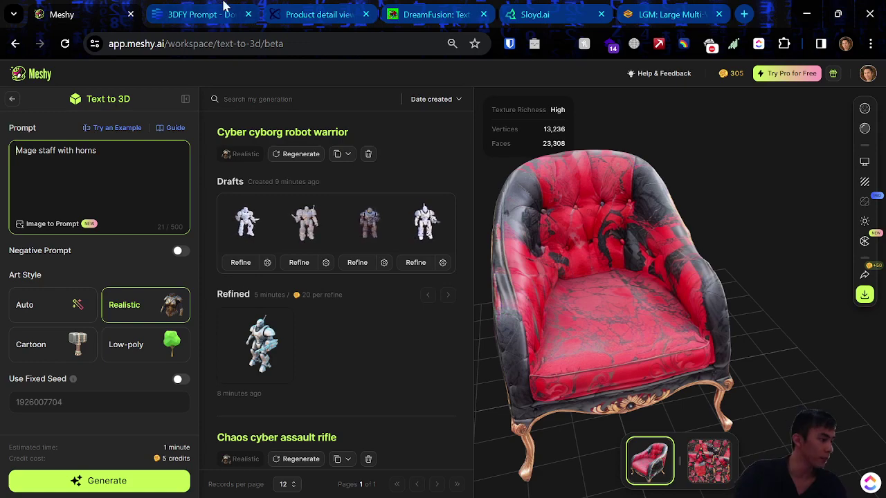
Check the Alpha3D, DreamFusion and Sloyd staff pages in the other tabs
left_click(316, 8)
left_click(431, 8)
left_click(299, 7)
left_click(467, 5)
left_click(331, 5)
left_click(564, 6)
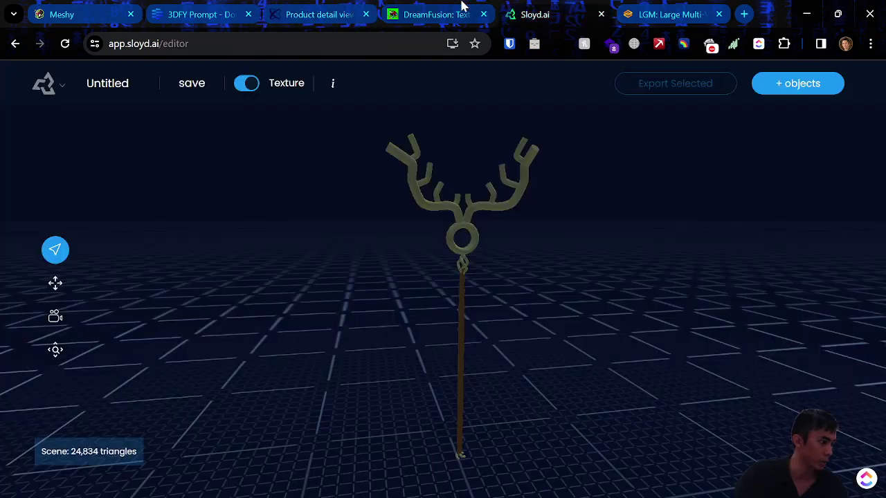
left_click(465, 216)
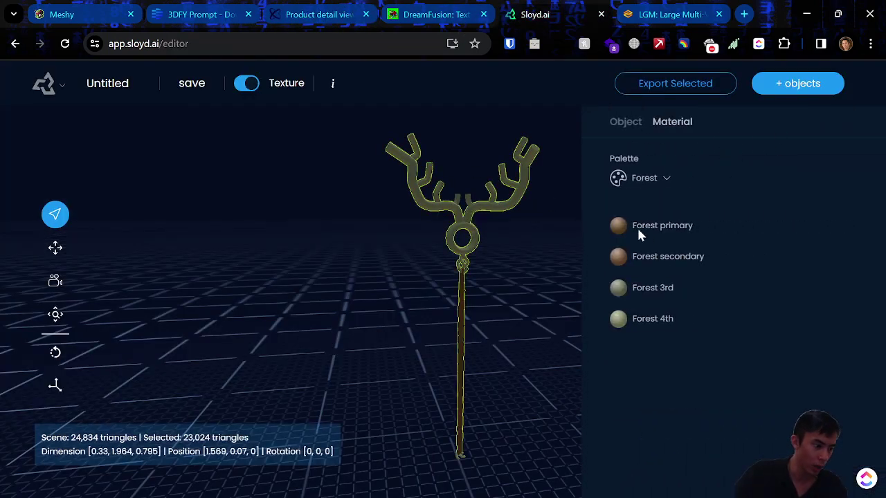
left_click(61, 8)
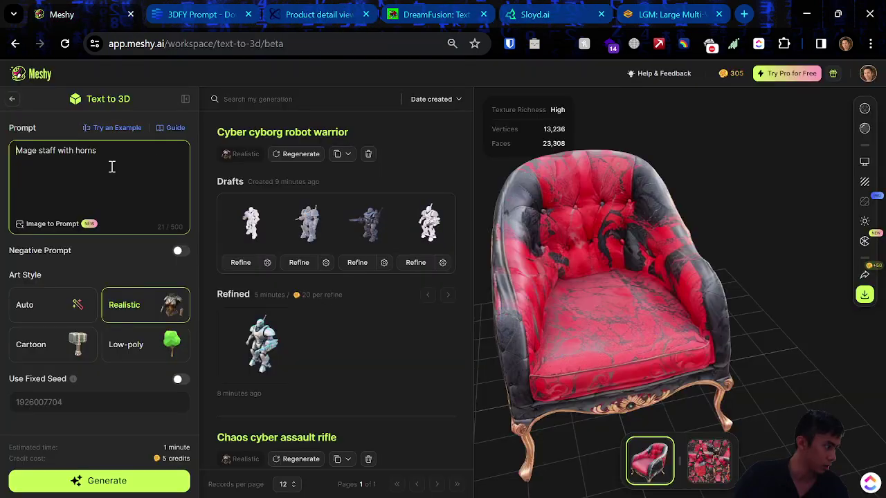
Prefix the prompt with 'forest themed' and generate the staff models
type("forest themed")
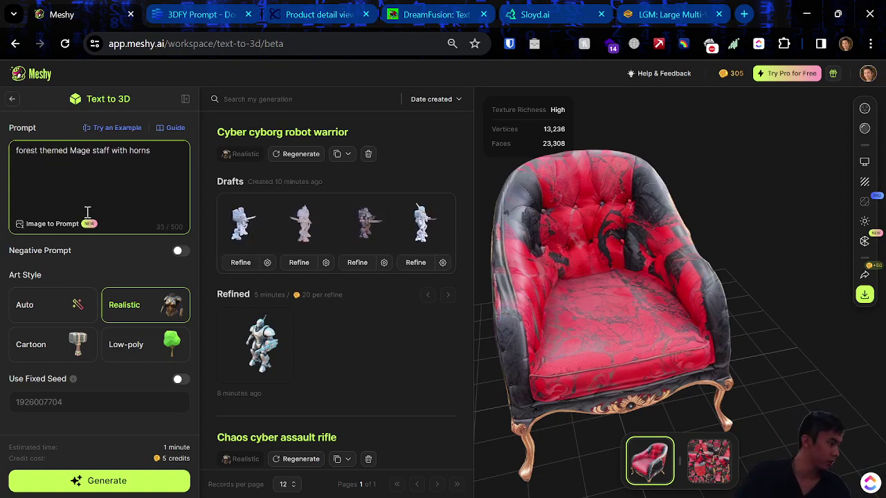
left_click(436, 14)
left_click(588, 8)
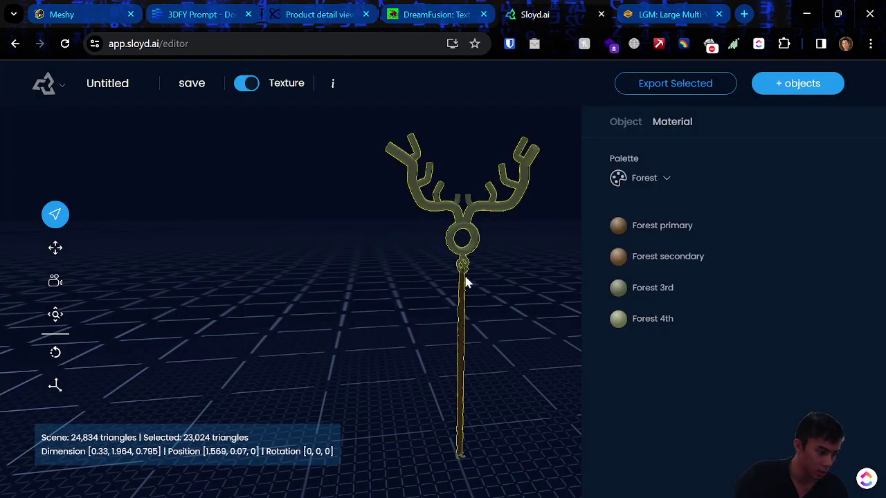
left_click(75, 8)
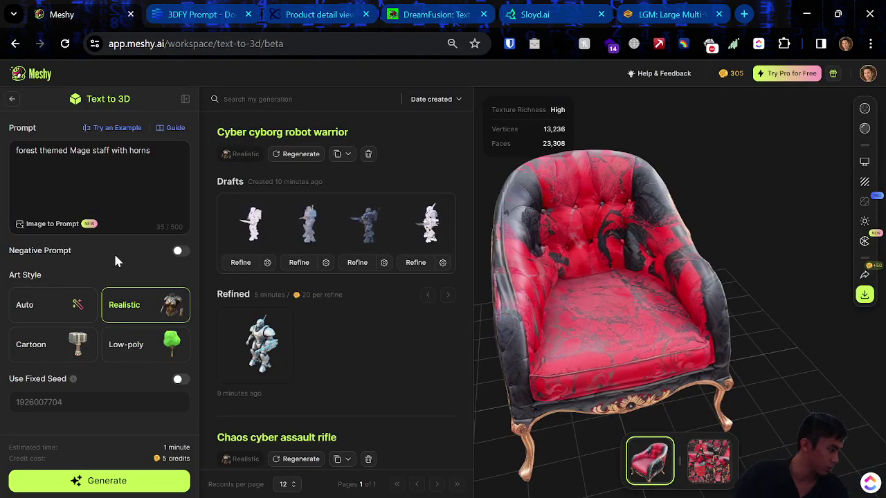
left_click(147, 180)
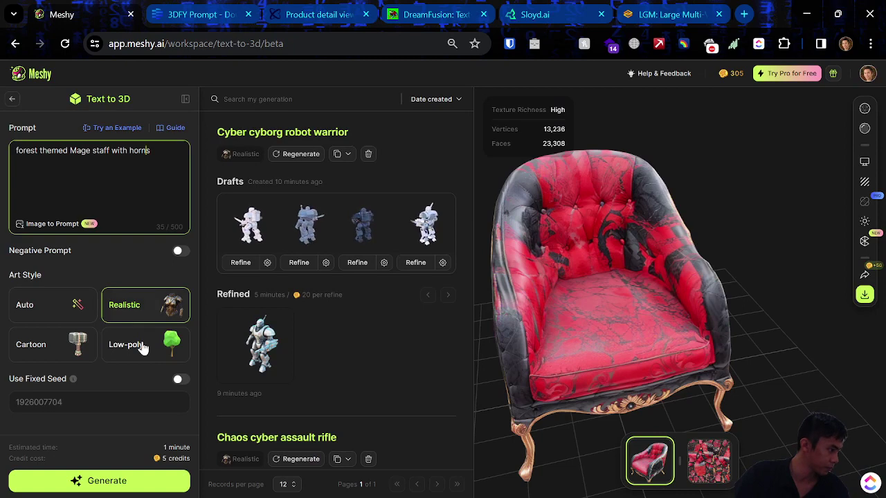
left_click(135, 483)
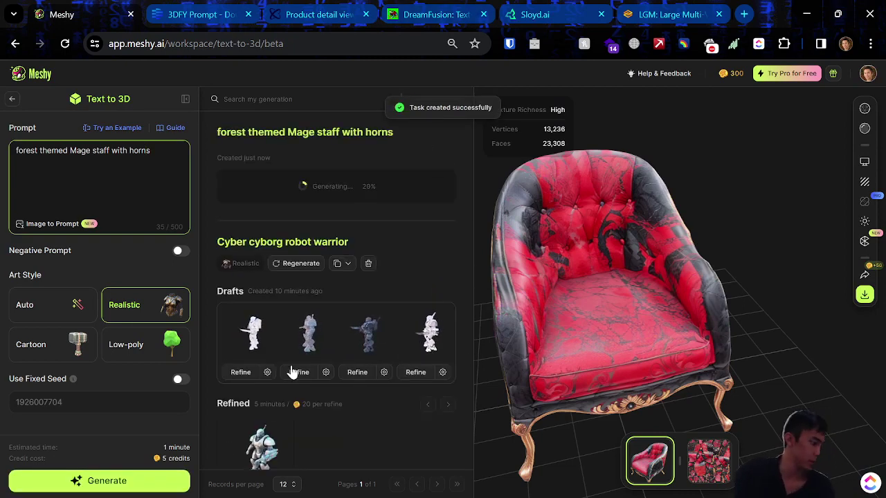
Show the refined cyborg robot warrior and orbit it to a higher angle
left_click(257, 432)
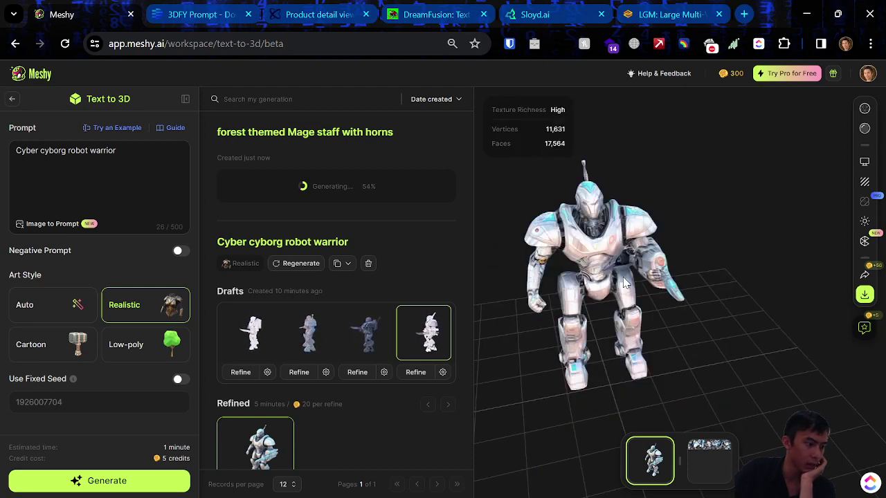
scroll(627, 284, "up", 3)
left_click_drag(627, 284, 662, 339)
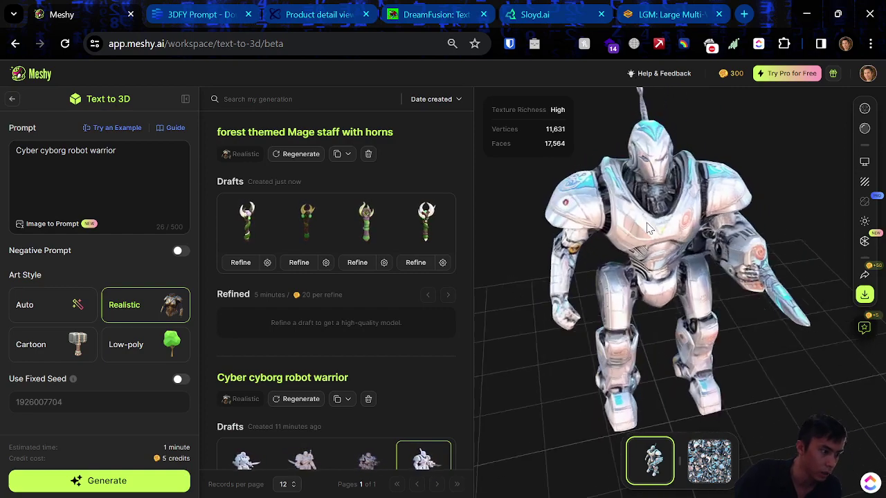
left_click_drag(648, 228, 819, 297)
Rate the robot and submit the spell-corrected feedback 'Lots of texture improvement to be made'
left_click(864, 327)
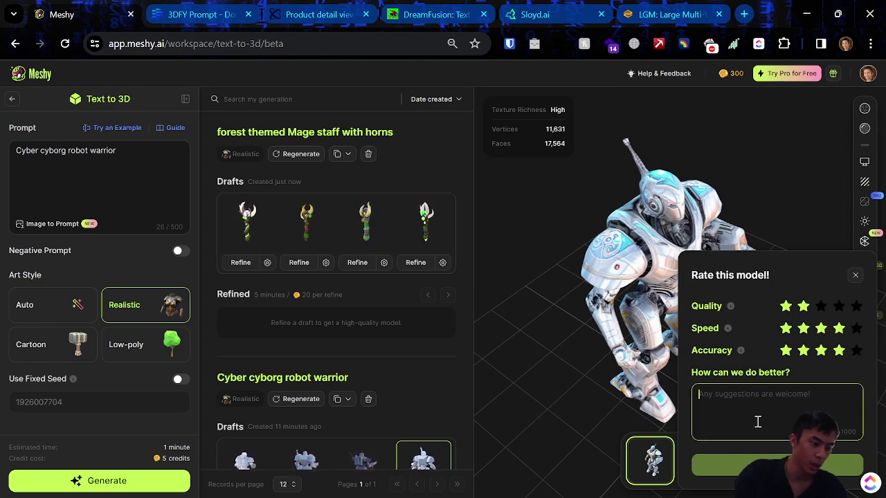
type("Lots of texture imporevement to")
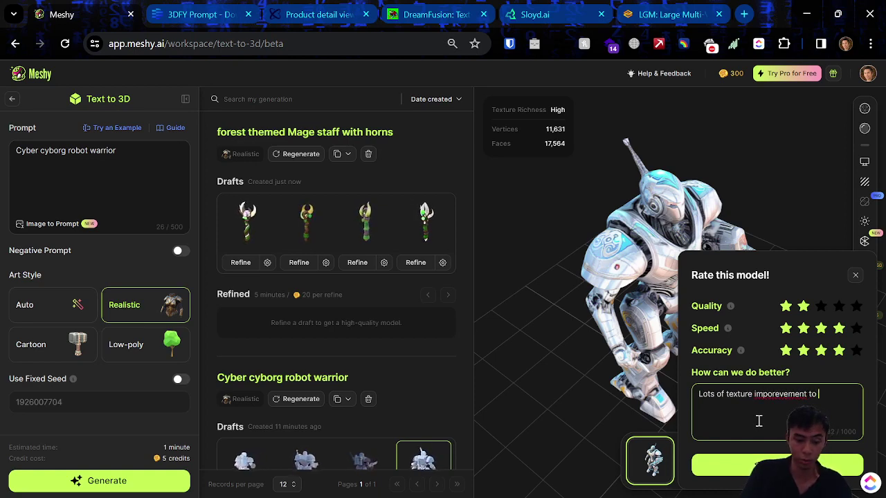
type("de")
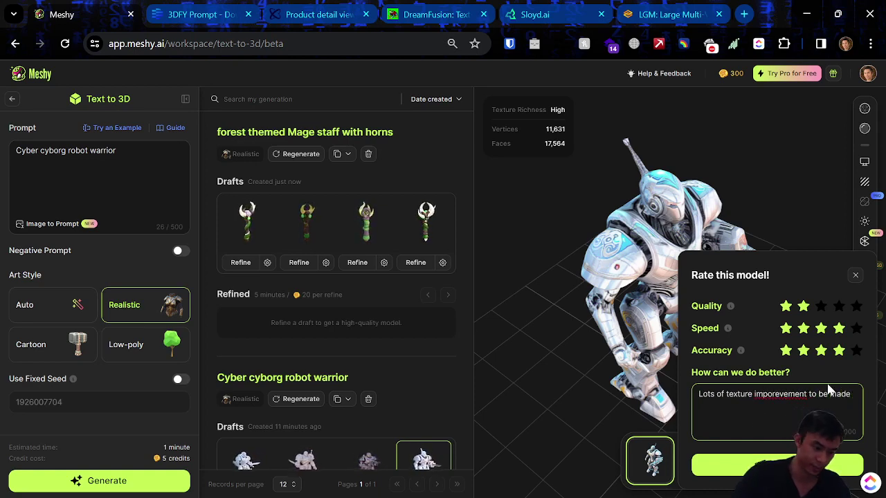
right_click(792, 394)
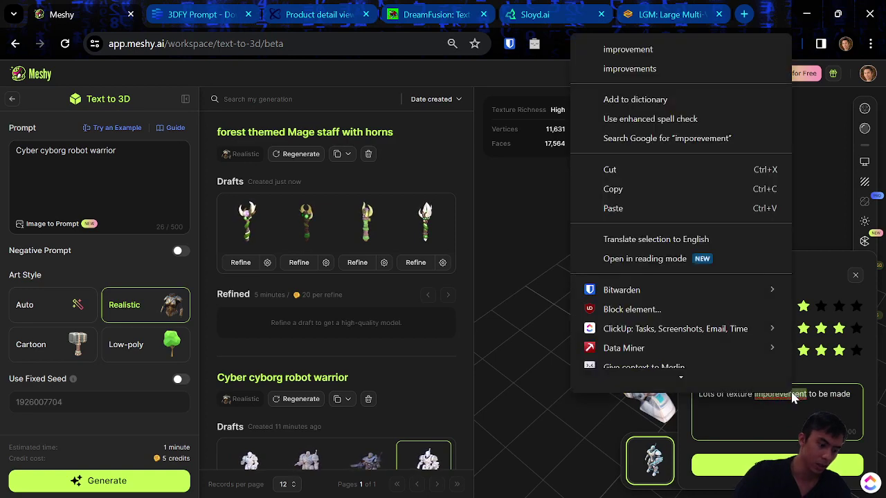
left_click(664, 48)
left_click(741, 465)
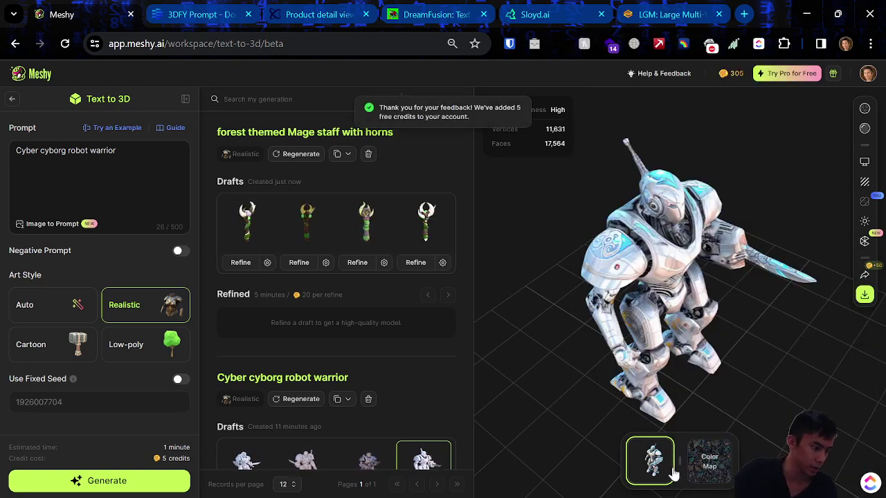
Check the robot's Color Map texture, then orbit the 3D model
left_click(708, 465)
left_click(649, 463)
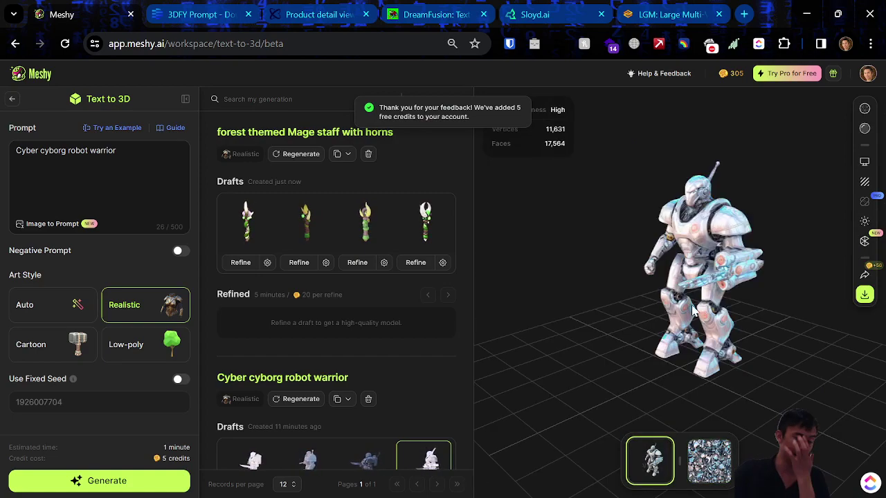
left_click_drag(710, 330, 724, 316)
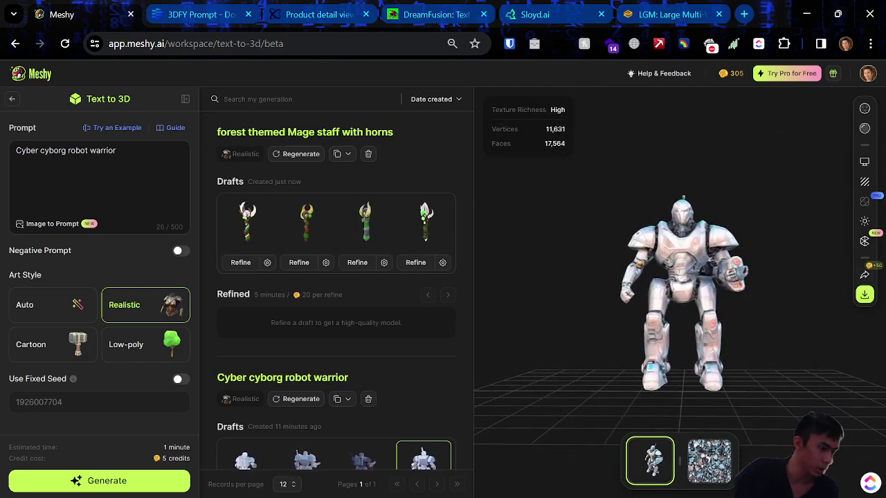
Publish the robot tagged Characters and Science & Technology
left_click(865, 276)
left_click(477, 243)
left_click(495, 306)
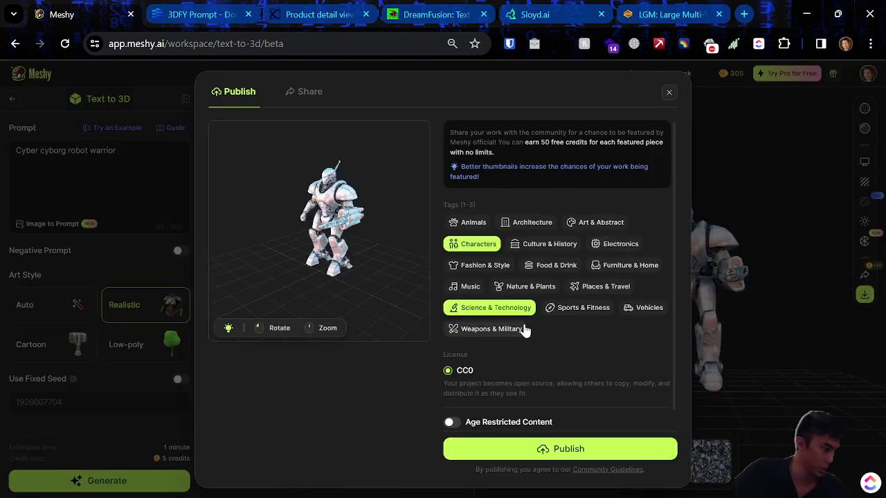
left_click(572, 454)
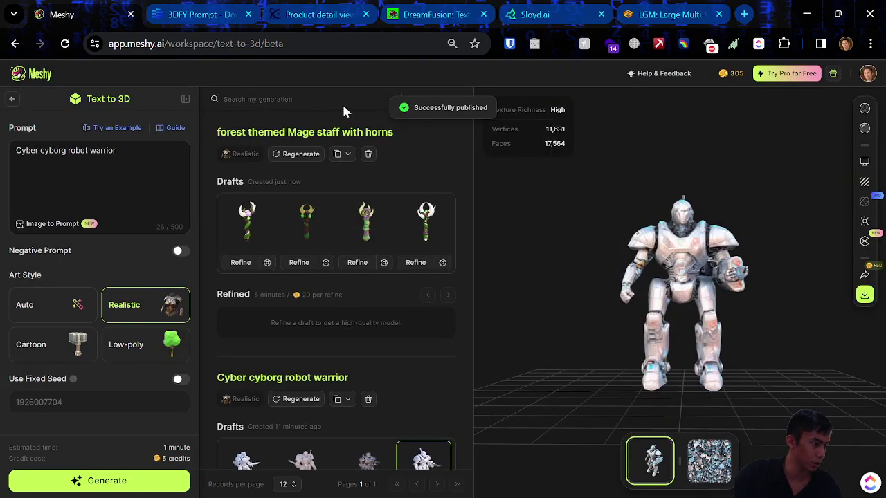
Copy the robot's 3D viewer share link and close the dialog
left_click(865, 274)
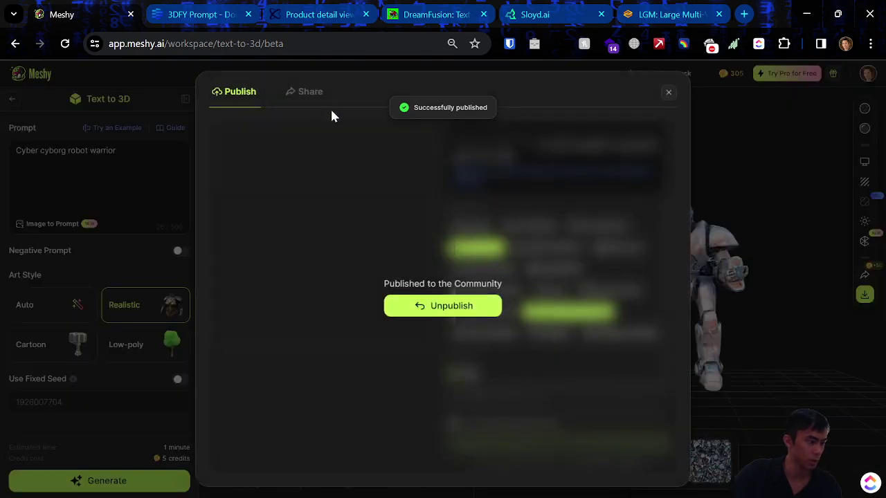
left_click(308, 101)
left_click(611, 385)
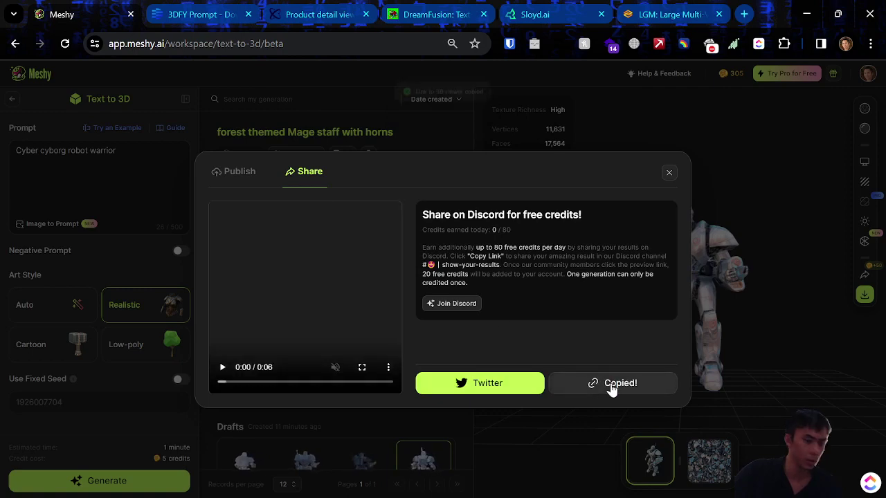
left_click(661, 135)
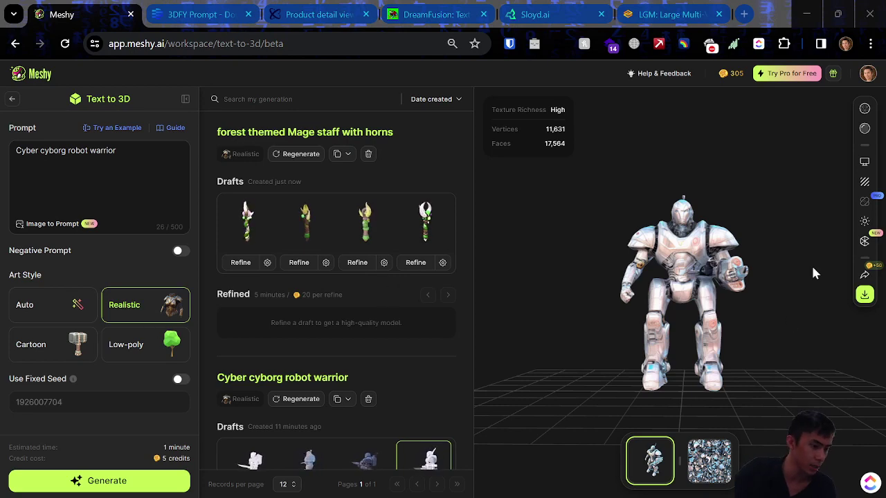
Load the refined Chaos cyber assault rifle and copy its 3D viewer link
scroll(289, 342, "down", 6)
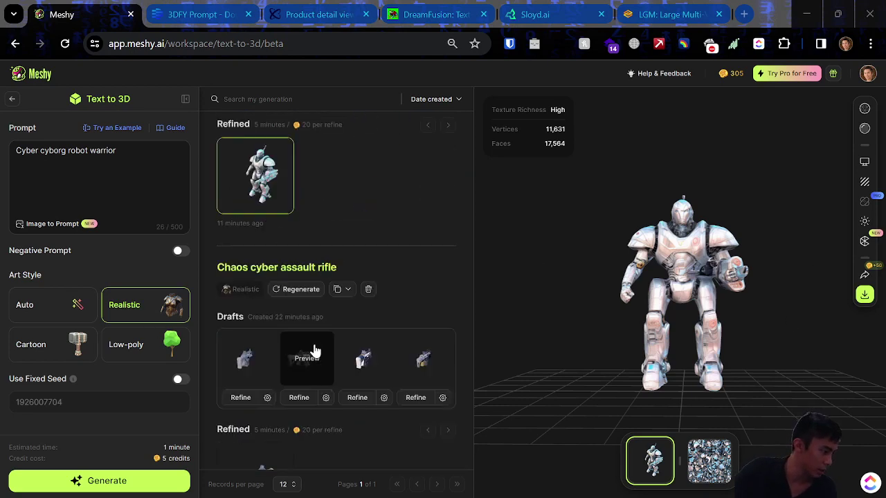
left_click(255, 413)
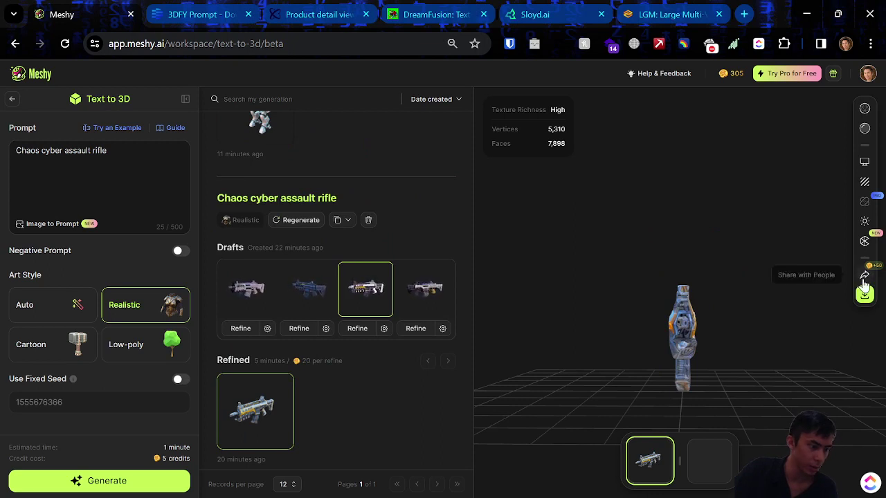
left_click_drag(764, 297, 561, 330)
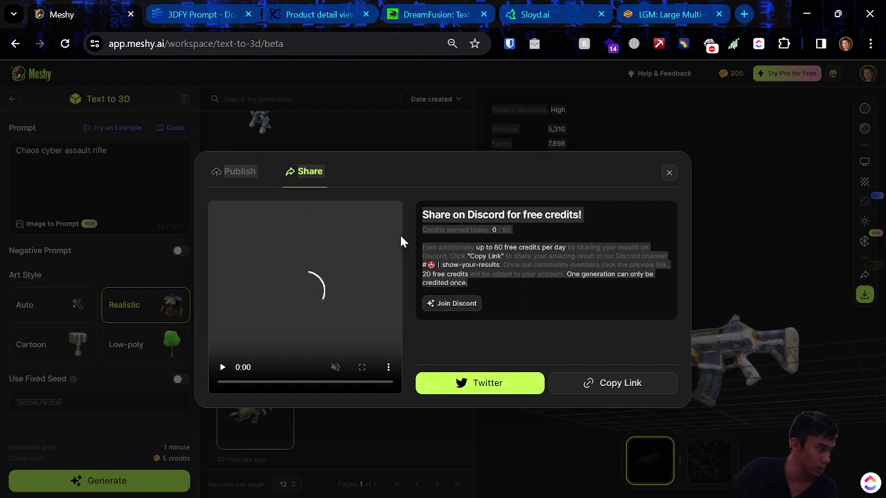
left_click(615, 383)
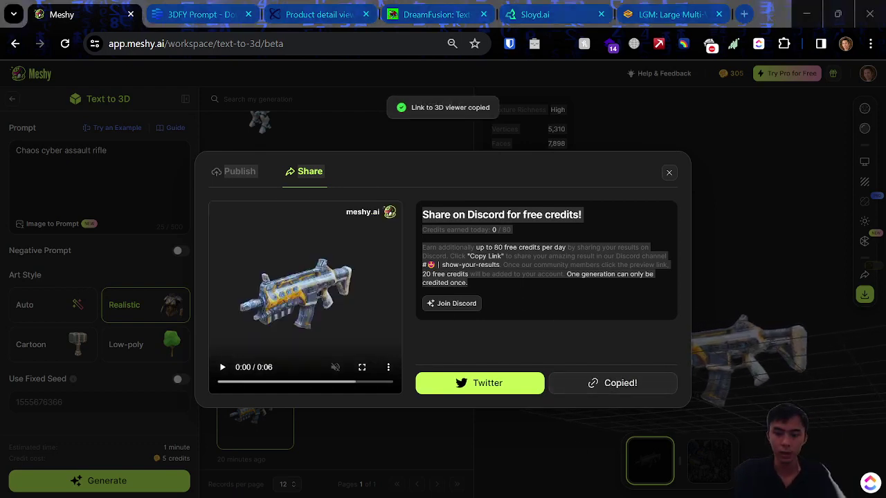
Publish the rifle tagged Weapons & Military and Science & Technology
left_click(238, 171)
left_click(491, 329)
left_click(495, 307)
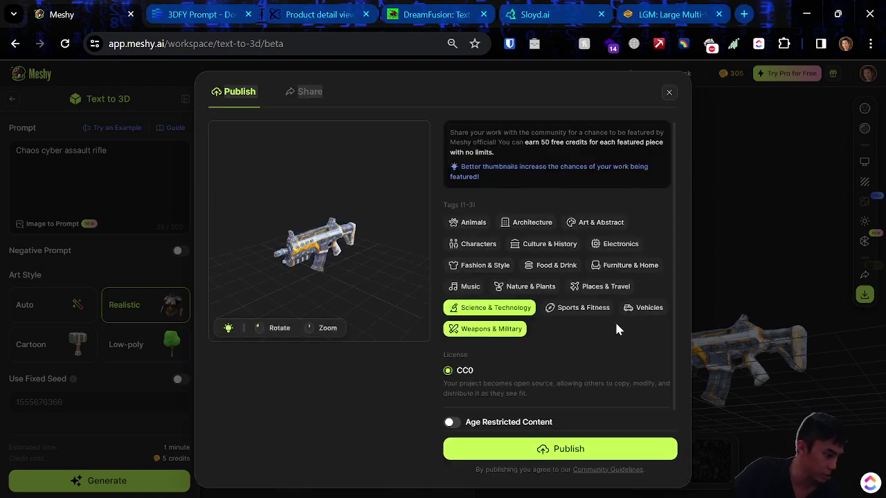
scroll(526, 346, "down", 1)
left_click(571, 447)
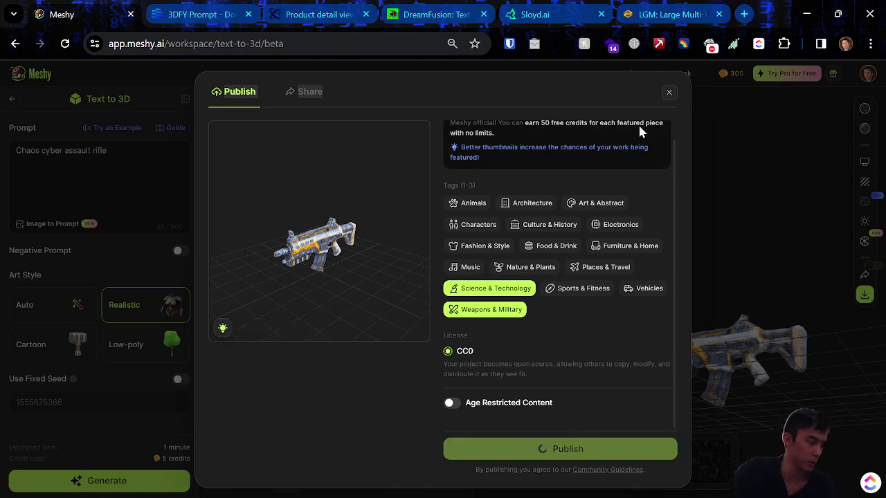
Load the first forest mage staff draft
scroll(646, 191, "up", 1)
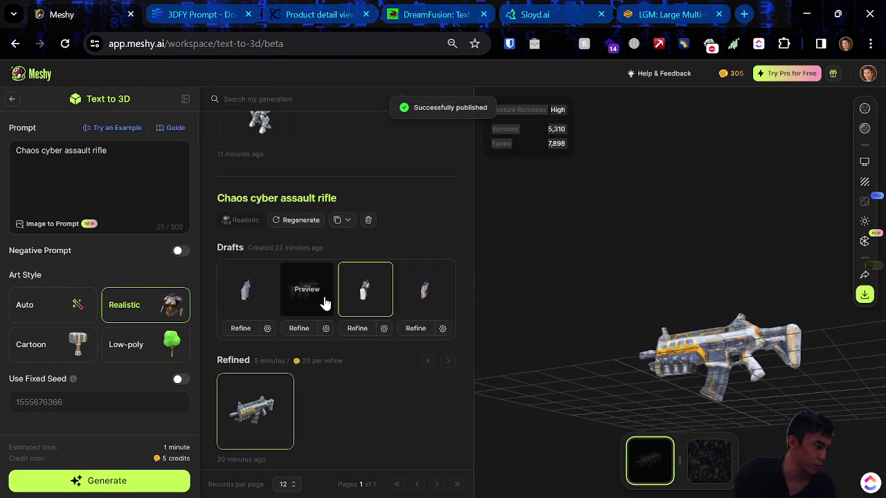
scroll(270, 187, "up", 8)
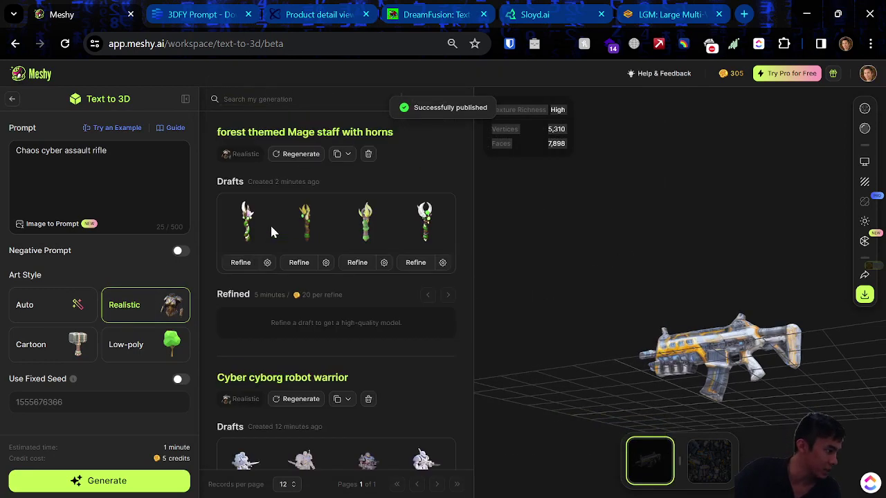
left_click(263, 219)
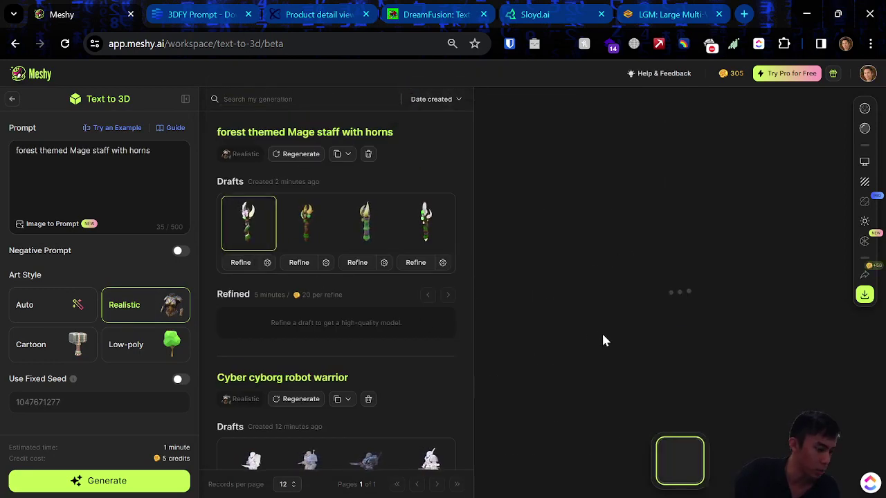
Orbit the Alpha3D robot, close its tab, and return to the processing LGM page
left_click(207, 13)
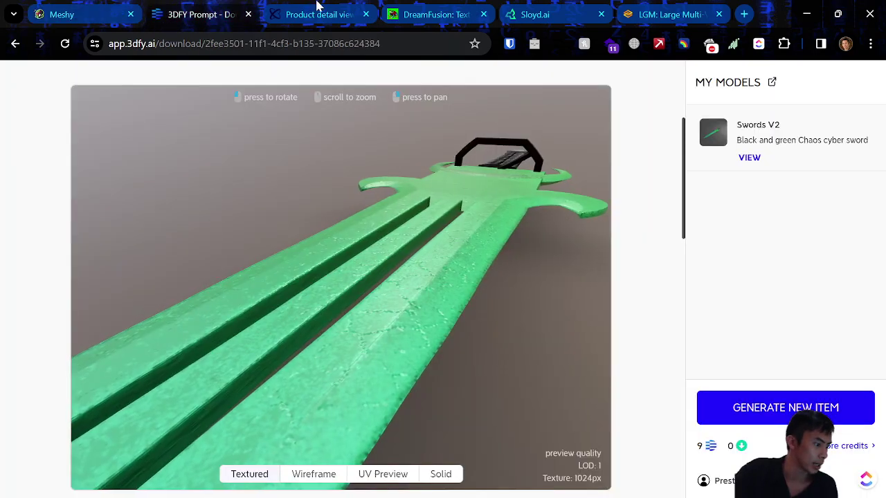
left_click(318, 10)
left_click_drag(395, 300, 554, 298)
middle_click(315, 15)
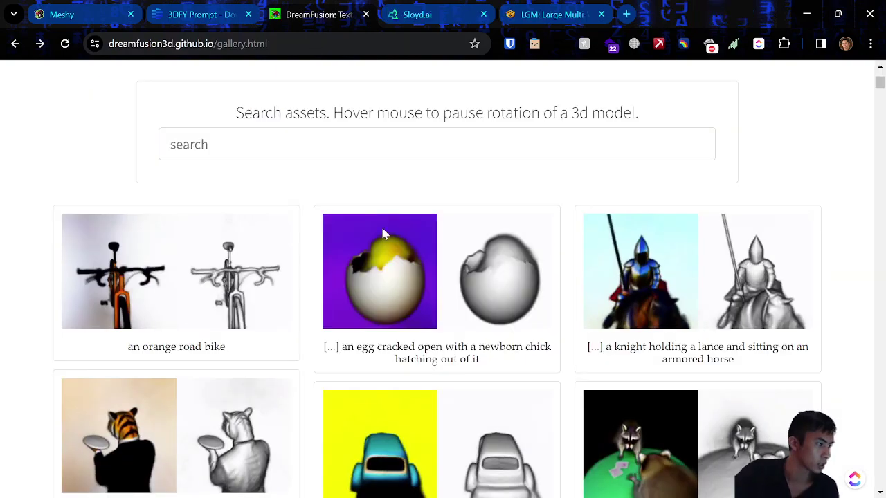
scroll(471, 307, "up", 4)
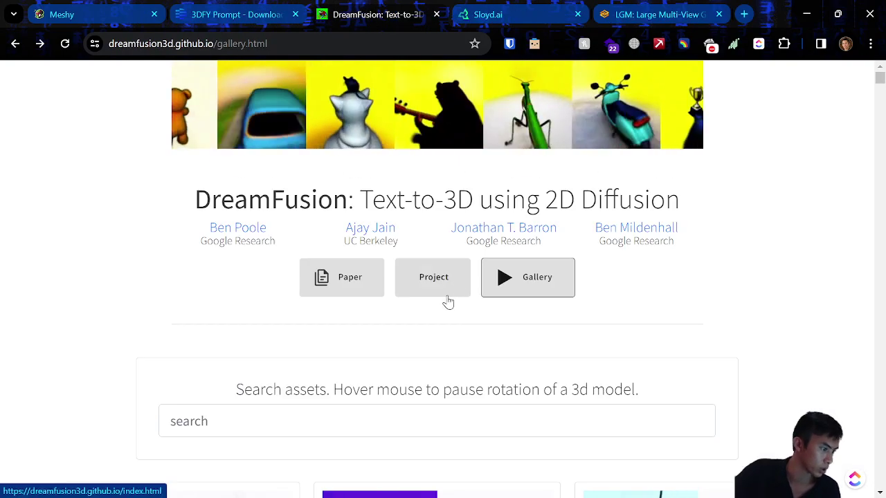
left_click(568, 10)
left_click(618, 10)
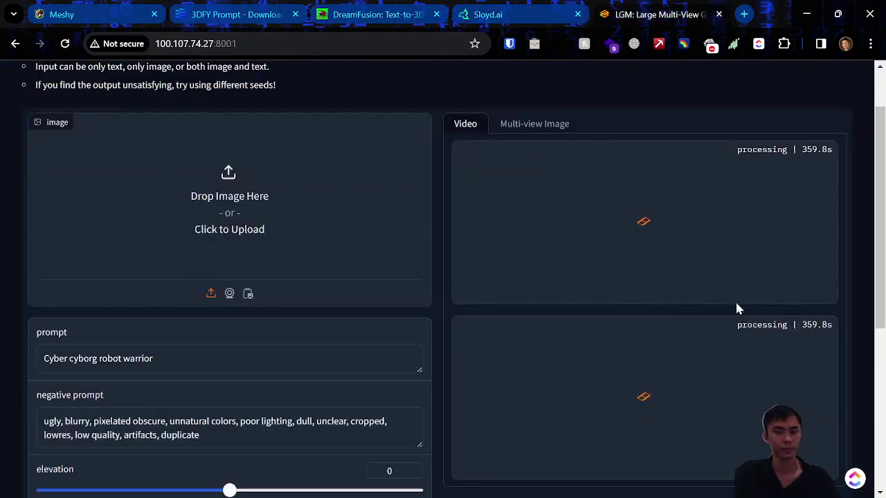
Check LGM's Pinokio terminal log, orbit the Sloyd staff, then return to Meshy
key("alt+Tab")
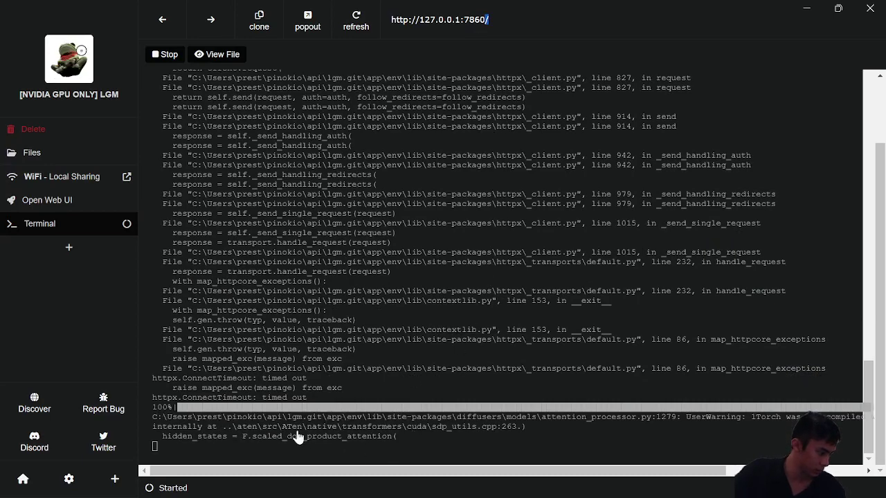
key("alt+Tab")
key("alt+Tab")
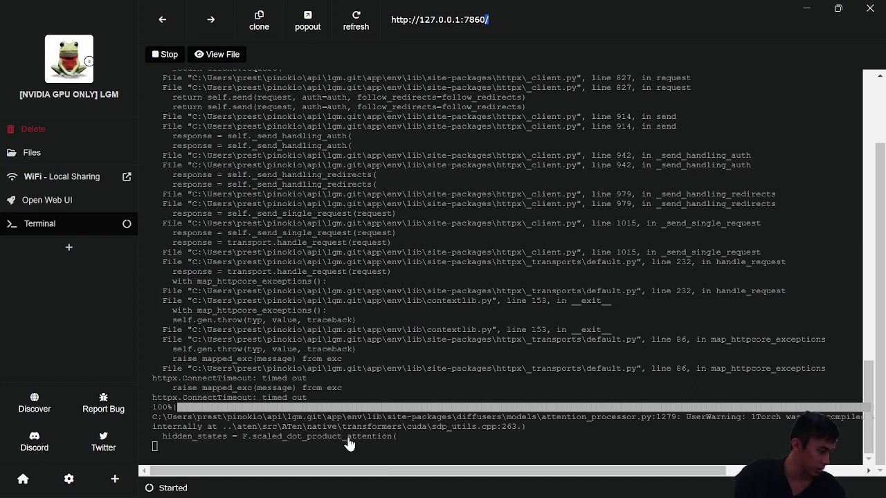
key("alt+Tab")
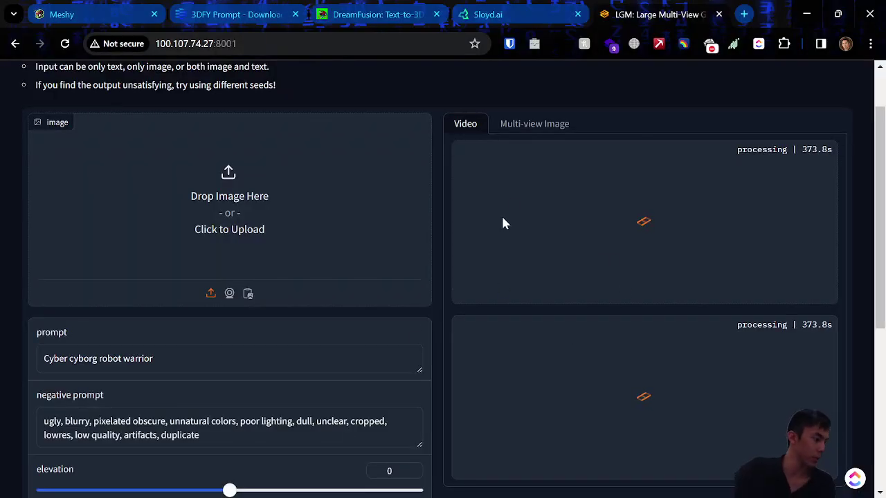
left_click(488, 14)
left_click_drag(422, 310, 156, 325)
left_click(114, 12)
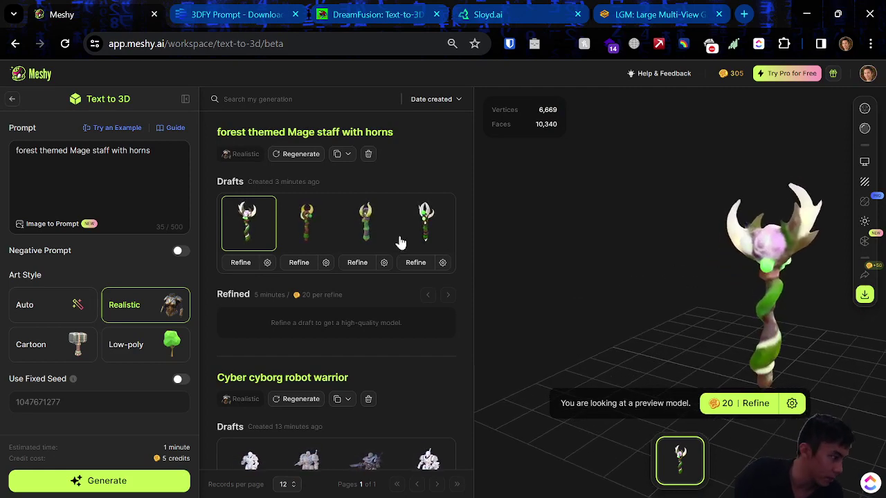
Preview and orbit the fourth, third and second forest staff drafts
left_click(422, 220)
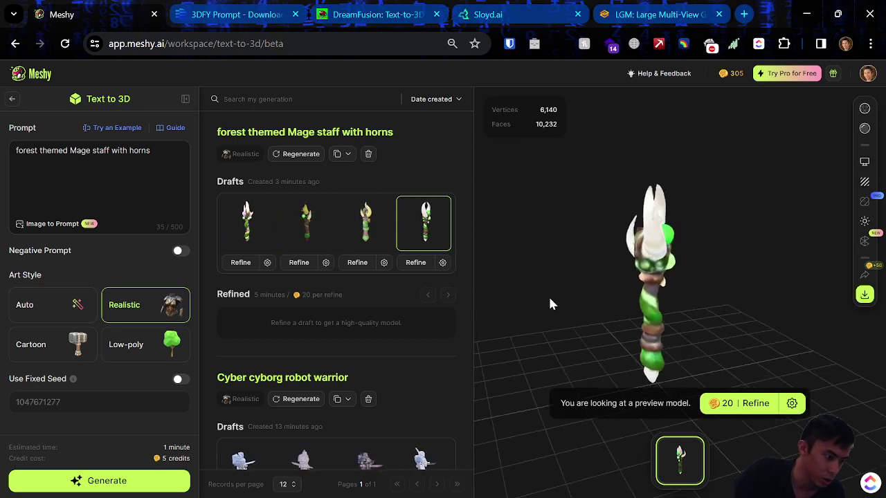
left_click(357, 228)
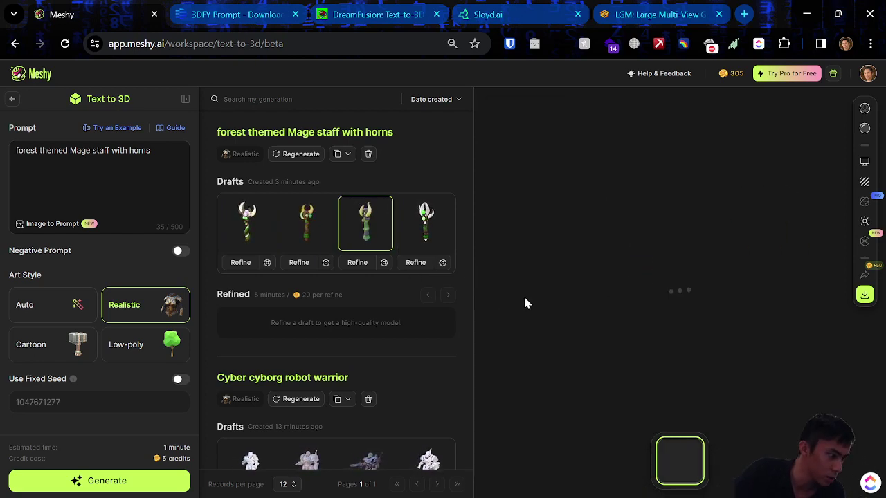
left_click(303, 230)
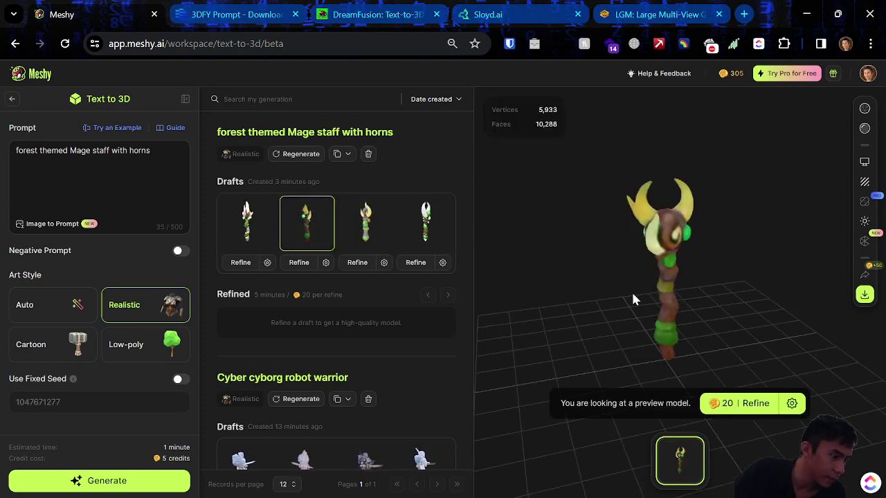
left_click_drag(626, 292, 605, 277)
left_click(428, 242)
left_click_drag(542, 331, 611, 306)
left_click(304, 224)
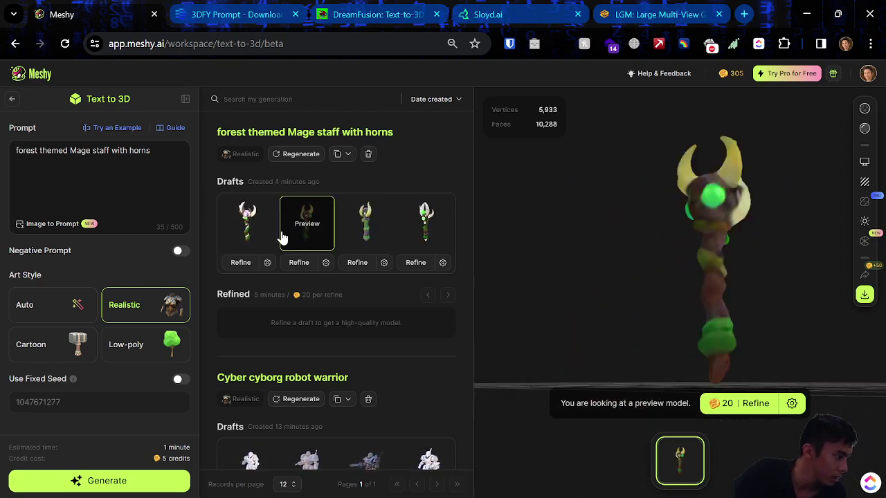
left_click(358, 238)
left_click_drag(579, 310, 679, 312)
Re-examine the second, third and first drafts, then select the second draft for refining
left_click(307, 225)
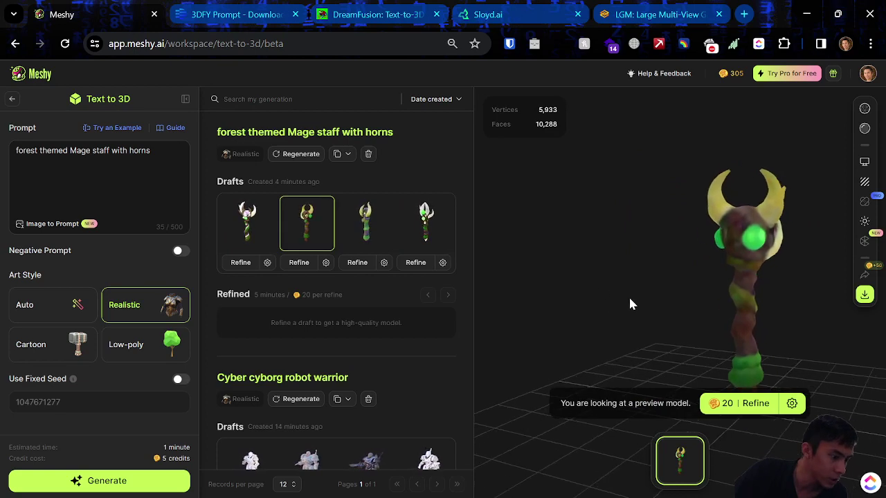
left_click_drag(610, 299, 487, 284)
left_click_drag(542, 301, 643, 316)
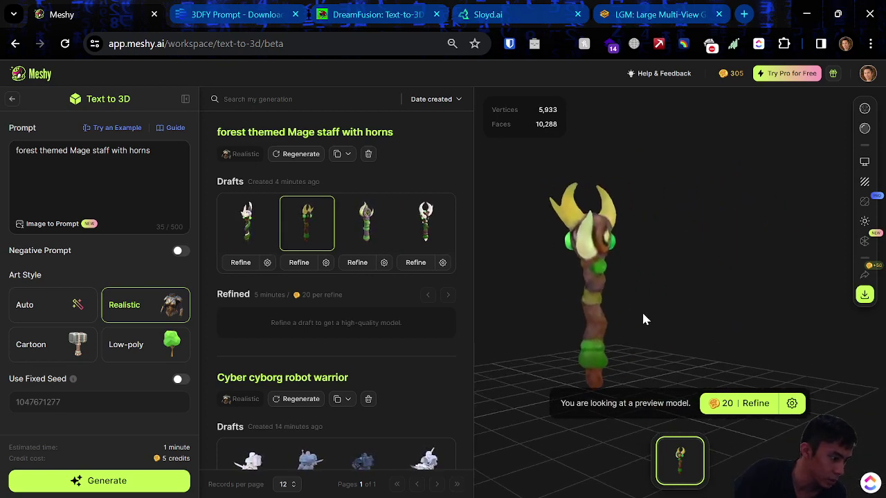
left_click(373, 232)
left_click_drag(579, 319, 490, 320)
left_click(249, 235)
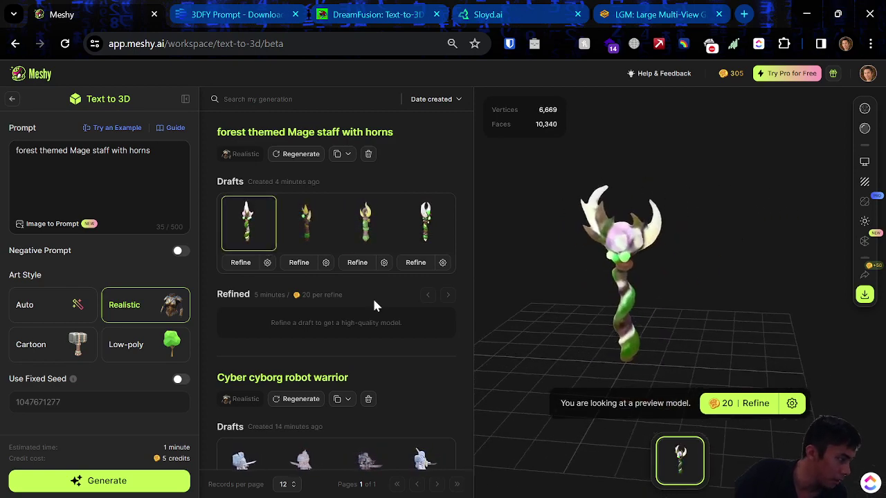
left_click(307, 224)
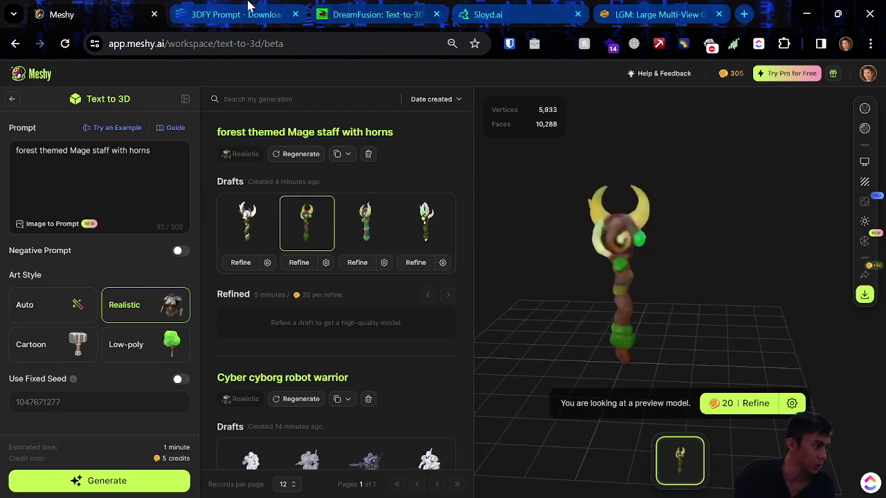
left_click_drag(481, 6, 180, 7)
left_click(97, 8)
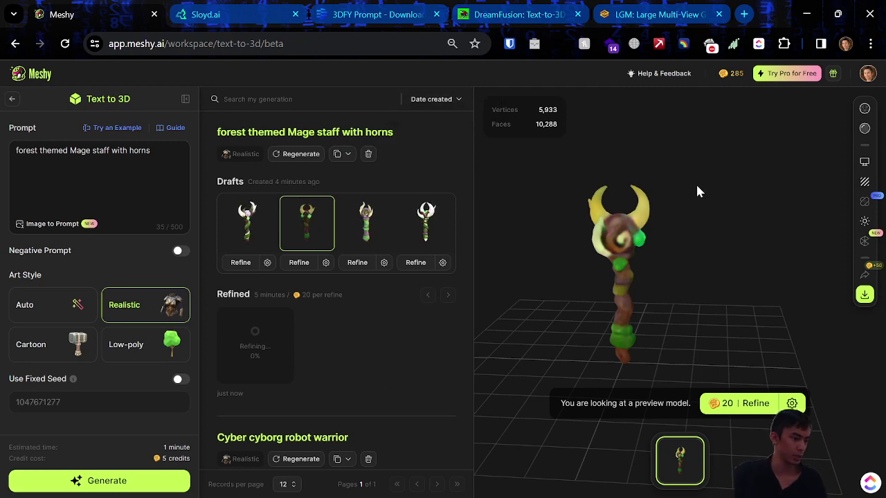
Pass through the 3DFY and DreamFusion tabs toward the finished LGM robot result
left_click(387, 9)
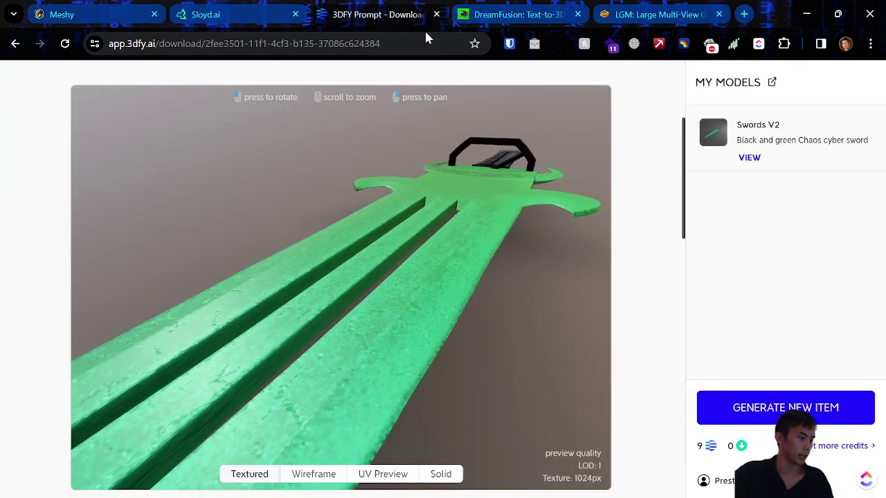
left_click(510, 12)
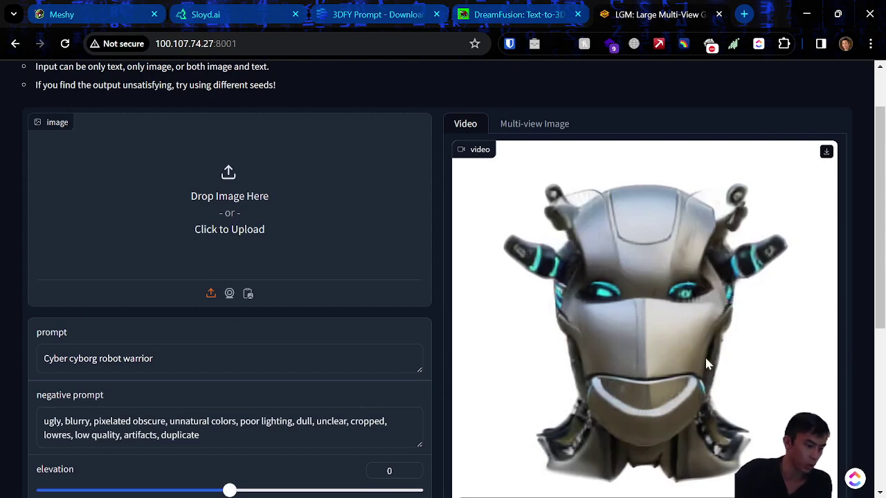
Review the LGM robot's four multi-view images, then return to its rotating video
scroll(627, 305, "down", 1)
scroll(663, 309, "up", 2)
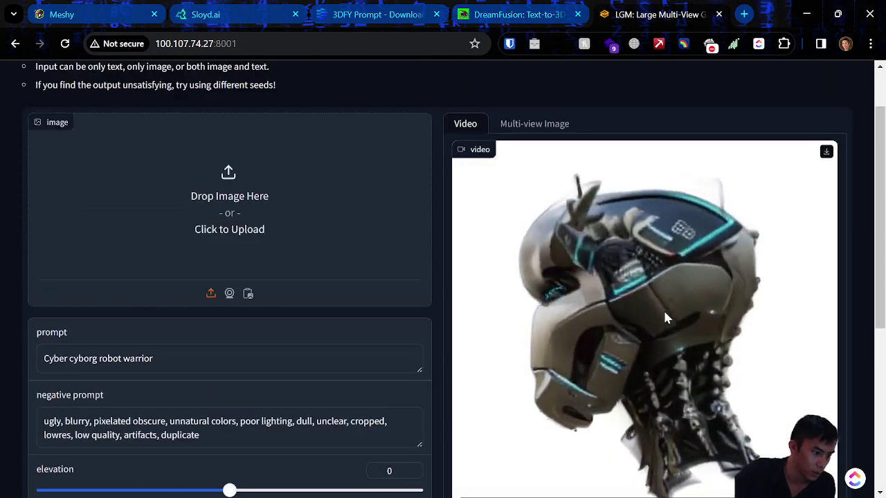
scroll(663, 309, "down", 1)
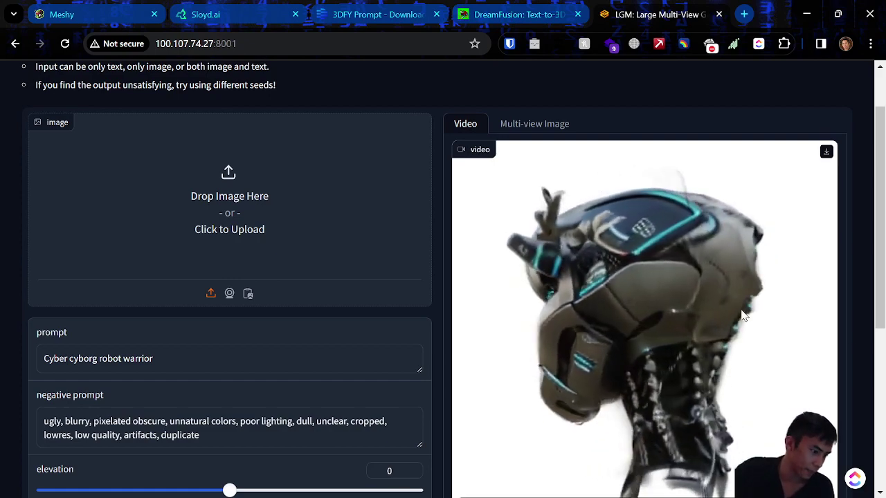
scroll(746, 367, "down", 1)
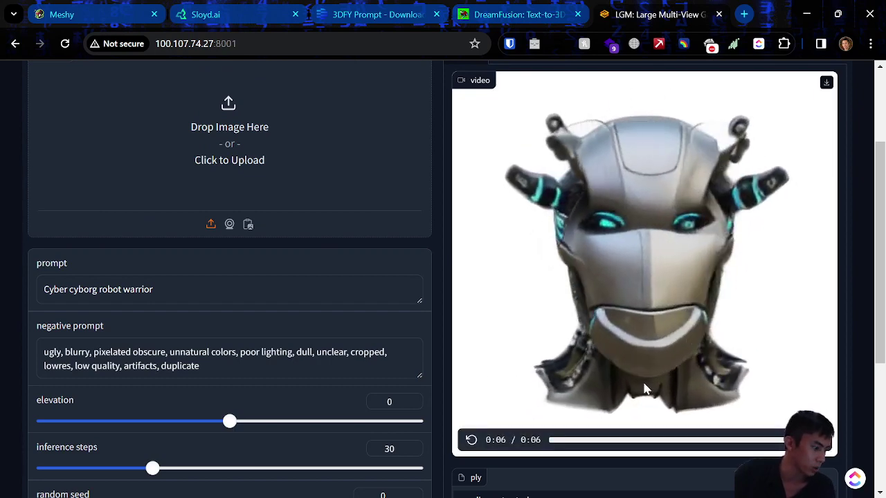
scroll(644, 393, "down", 1)
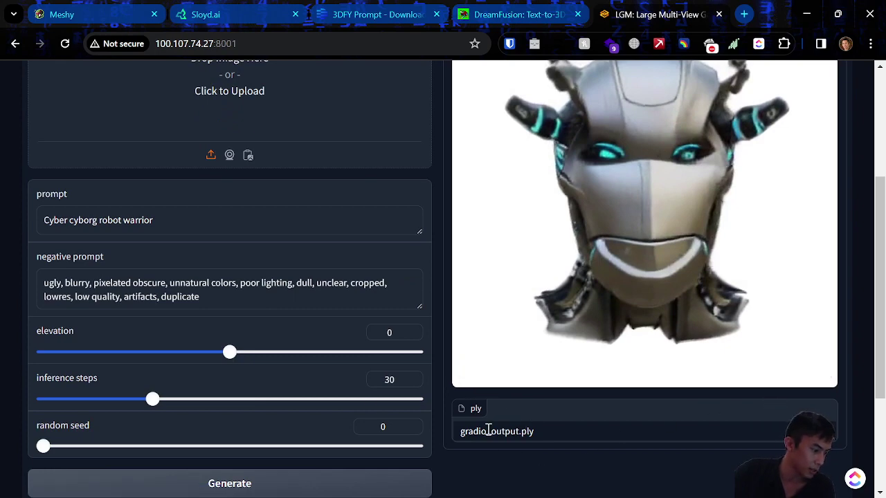
scroll(593, 359, "up", 3)
left_click(529, 197)
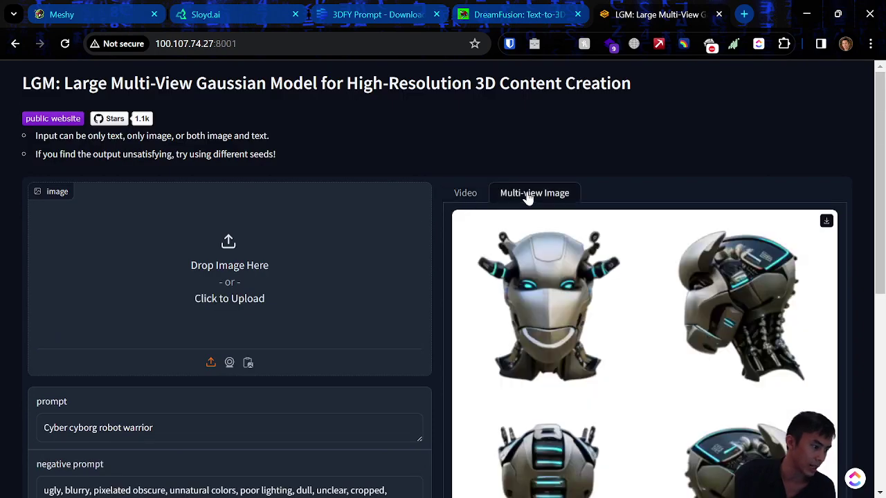
scroll(636, 316, "down", 2)
scroll(639, 327, "up", 1)
scroll(638, 327, "down", 1)
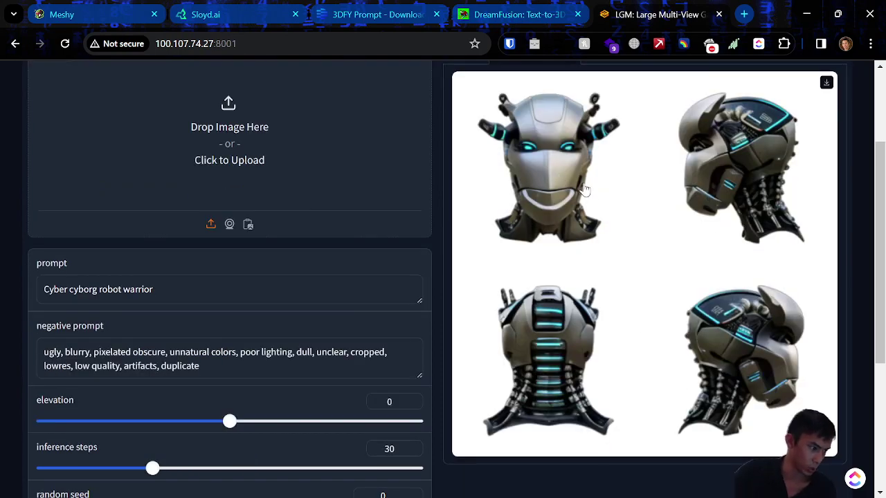
scroll(560, 300, "up", 2)
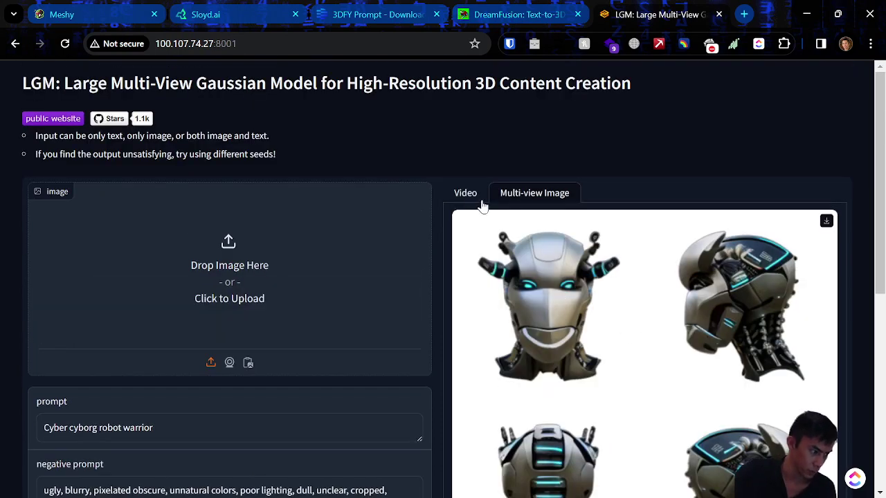
left_click(474, 197)
Download the robot as the 2.5 MB gradio_output.ply, keep it, and minimize the browser
scroll(650, 332, "down", 4)
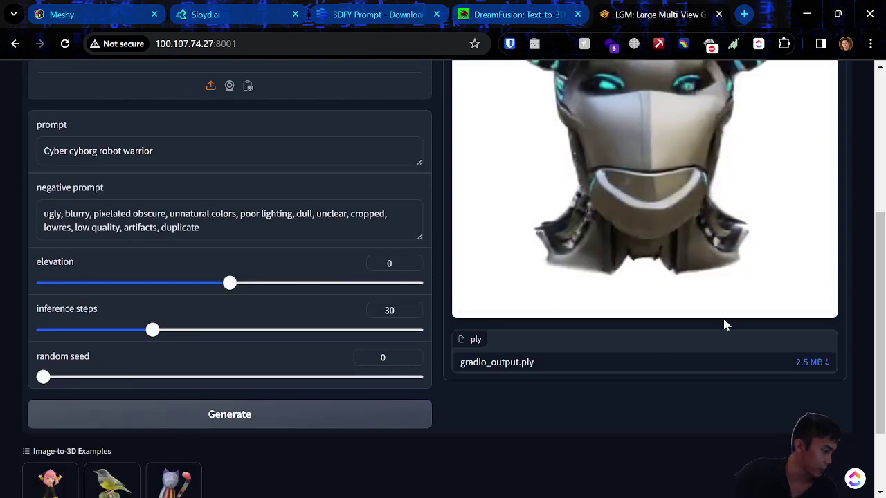
scroll(720, 323, "down", 2)
scroll(699, 322, "up", 4)
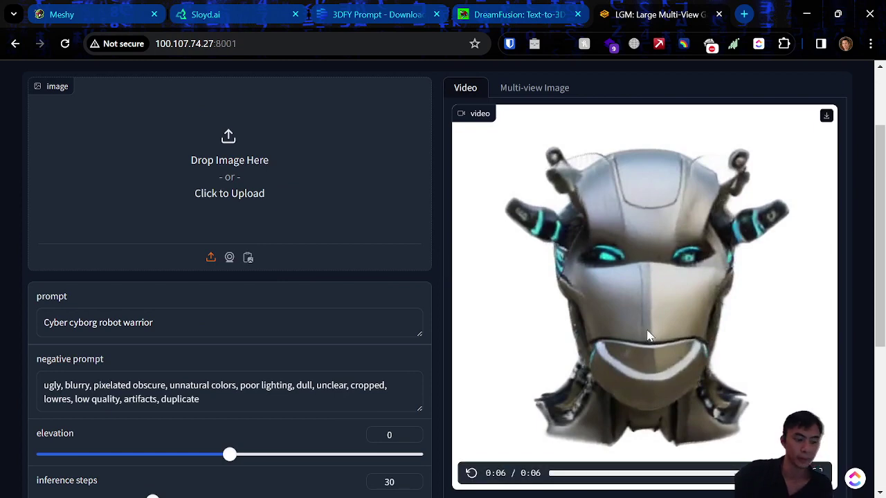
scroll(648, 335, "down", 2)
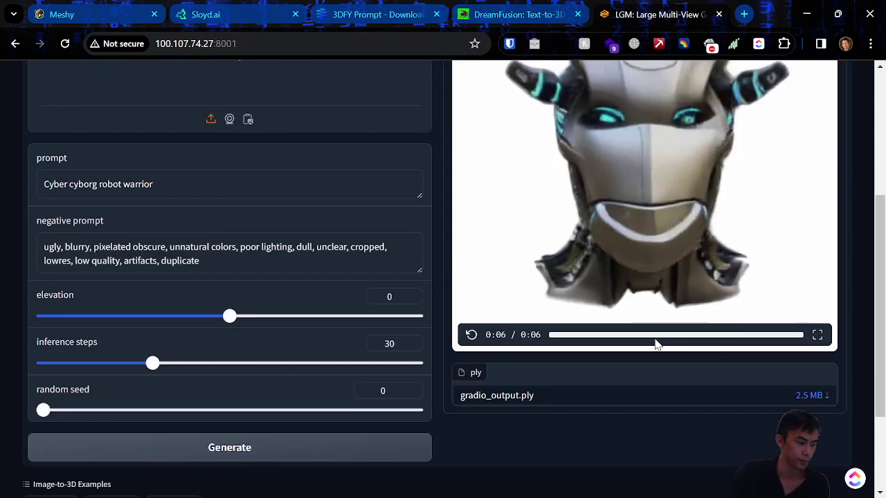
left_click(812, 398)
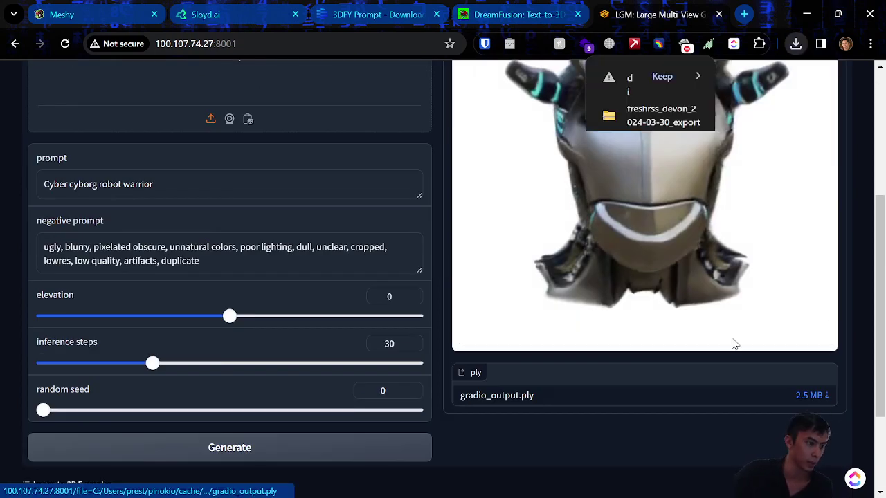
left_click(663, 75)
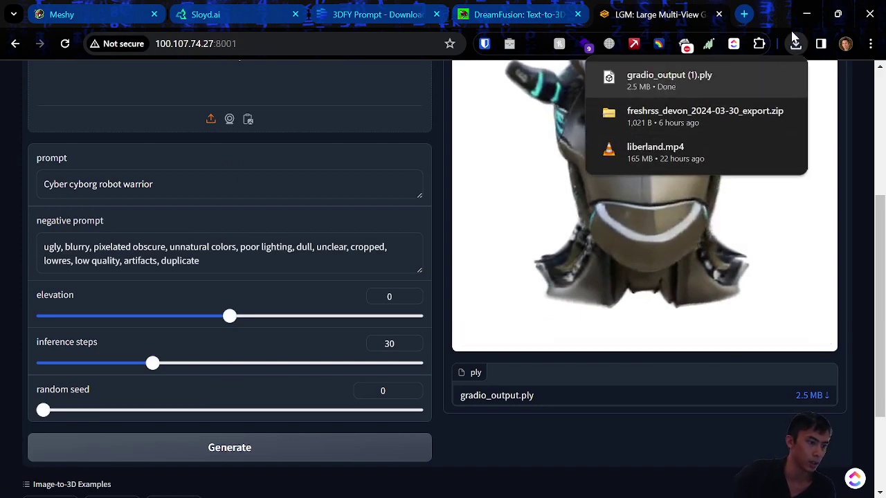
left_click(802, 7)
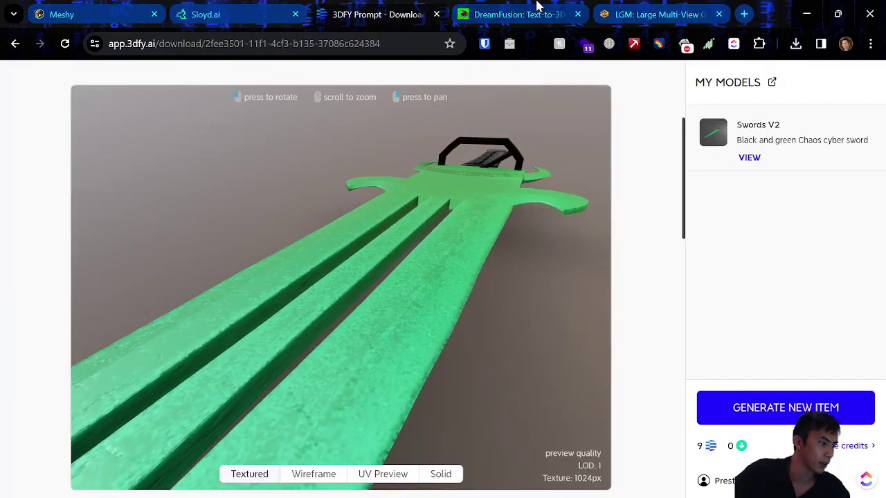
Browse DreamFusion's example generated objects, then return to Meshy and the Sloyd staff editor
left_click(538, 5)
scroll(461, 214, "down", 3)
scroll(461, 214, "up", 2)
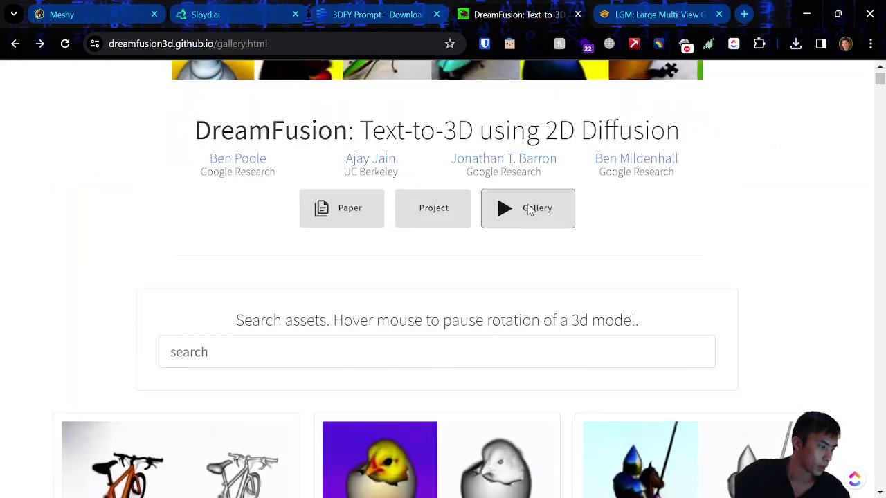
left_click(435, 216)
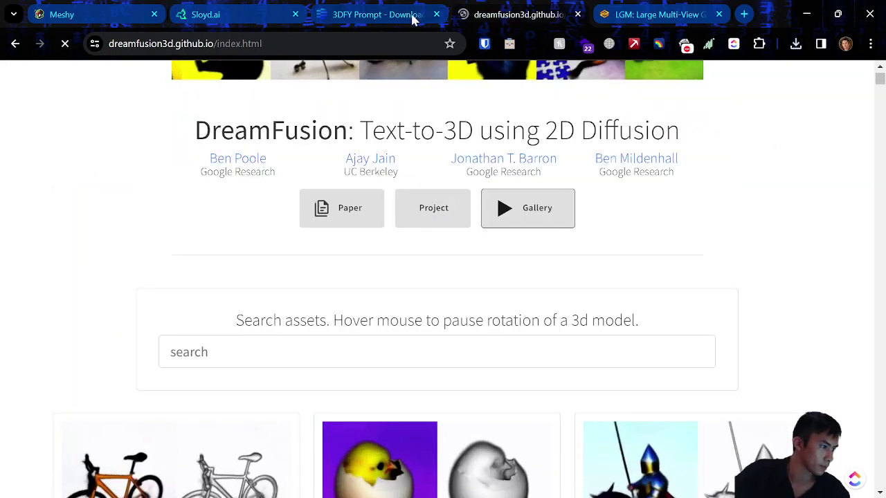
scroll(284, 263, "down", 10)
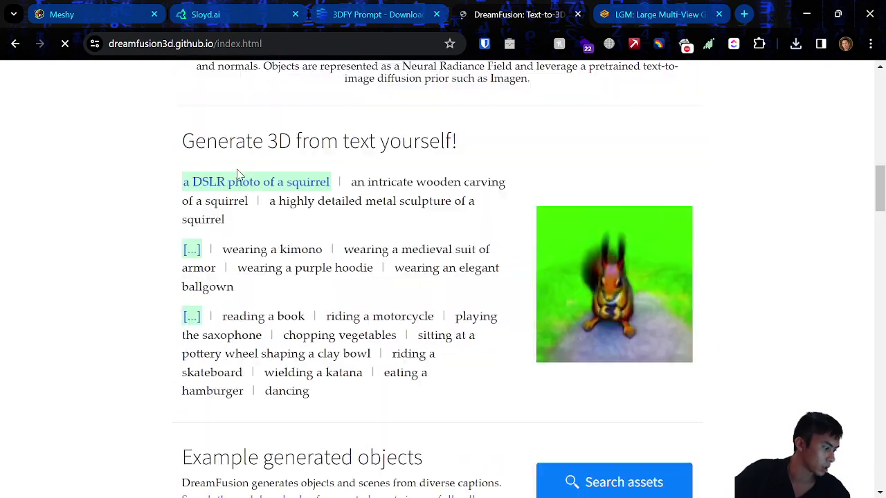
scroll(236, 173, "down", 3)
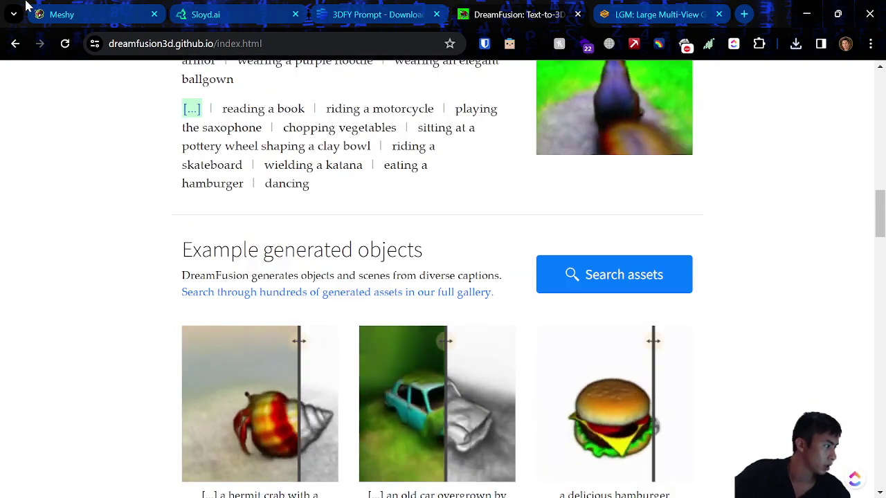
left_click(70, 14)
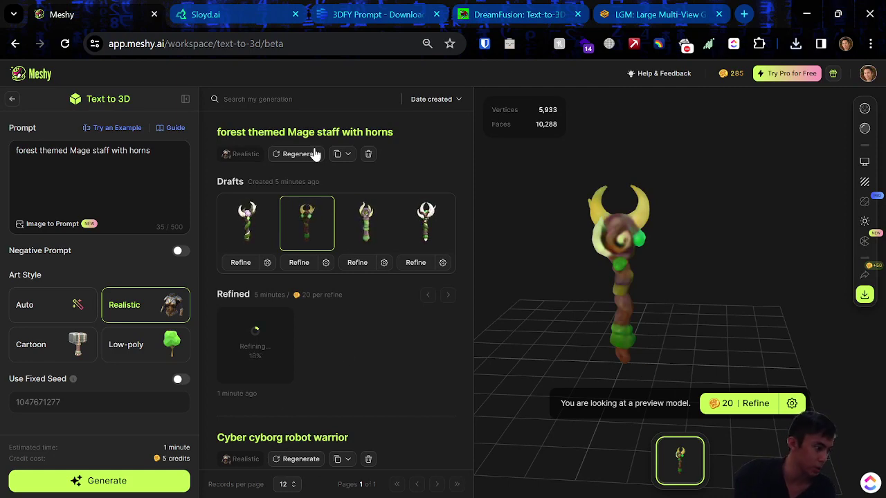
key("ctrl+Tab")
Give the Mage staff a Bended Staff shaft and Simple Bottom, trying Moon and Patterned heads
left_click_drag(455, 272, 593, 173)
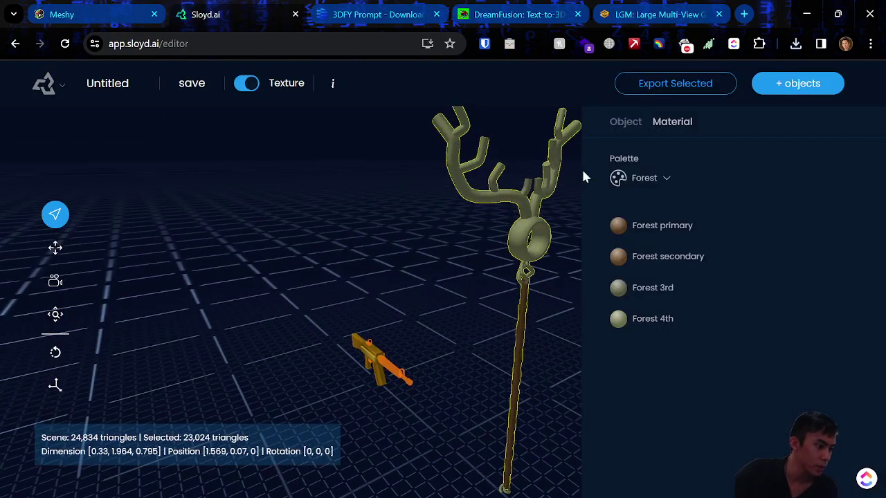
left_click(621, 125)
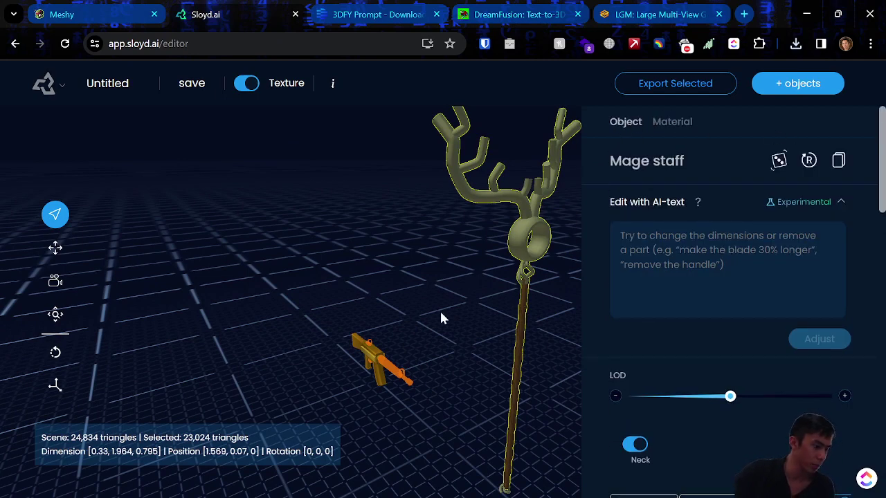
left_click_drag(438, 321, 364, 298)
scroll(684, 385, "down", 5)
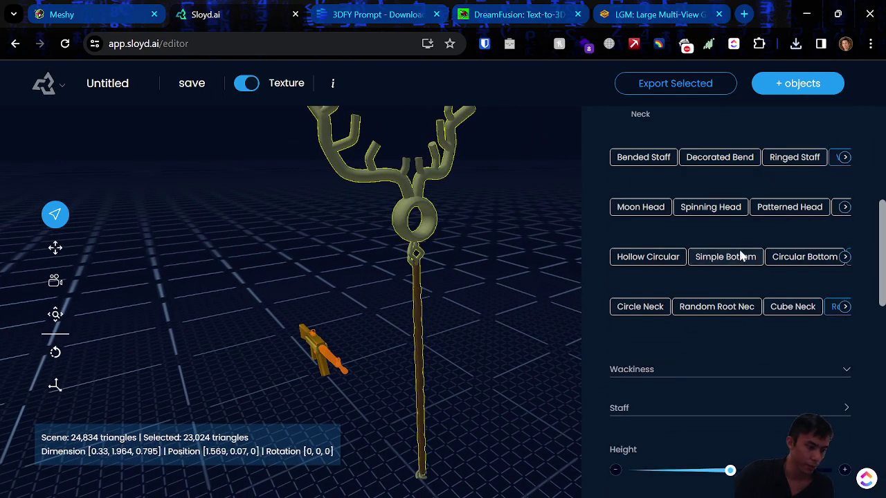
scroll(752, 254, "down", 4)
scroll(661, 250, "up", 4)
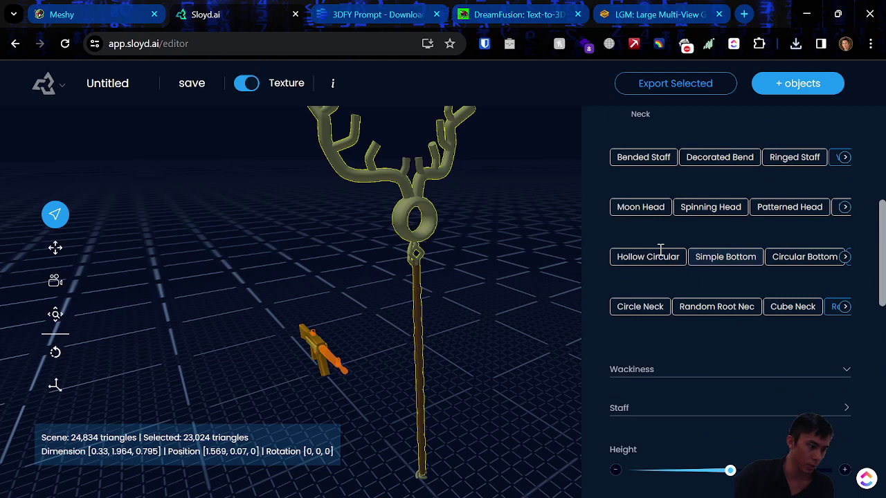
left_click(628, 210)
scroll(634, 218, "up", 3)
left_click(667, 371)
scroll(682, 325, "down", 2)
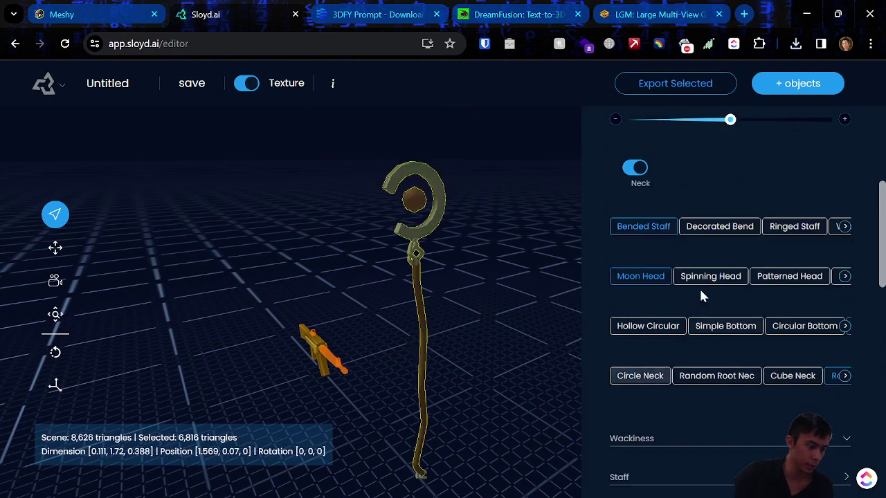
left_click(704, 277)
left_click(724, 327)
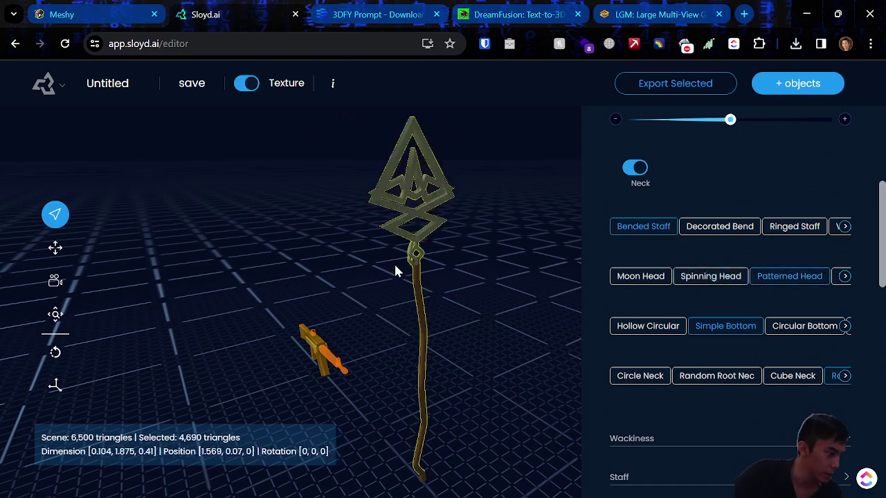
Fit the staff with a spiral Spinning Head and Circle Neck, viewing it from above
left_click_drag(394, 270, 376, 270)
left_click(710, 276)
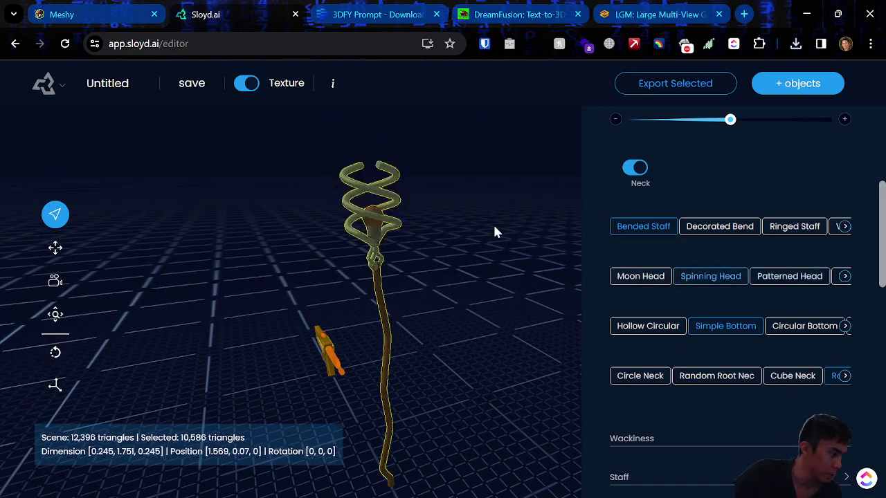
left_click_drag(485, 223, 379, 245)
left_click(656, 380)
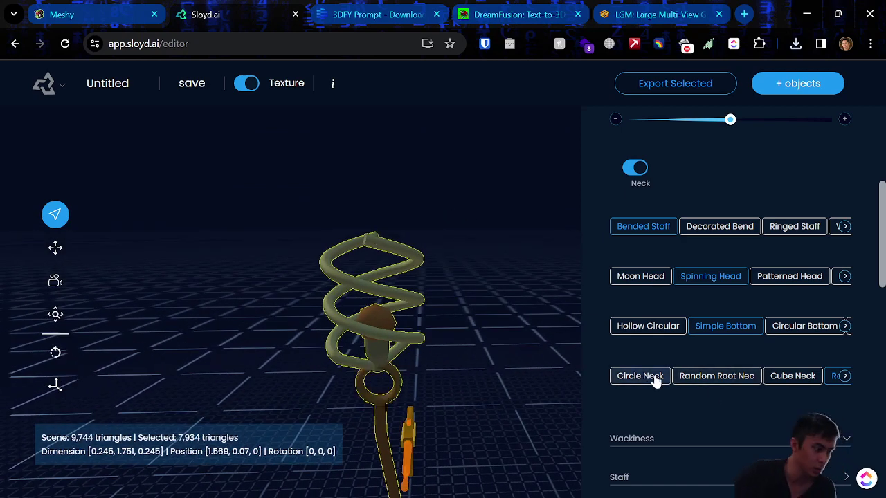
left_click(712, 379)
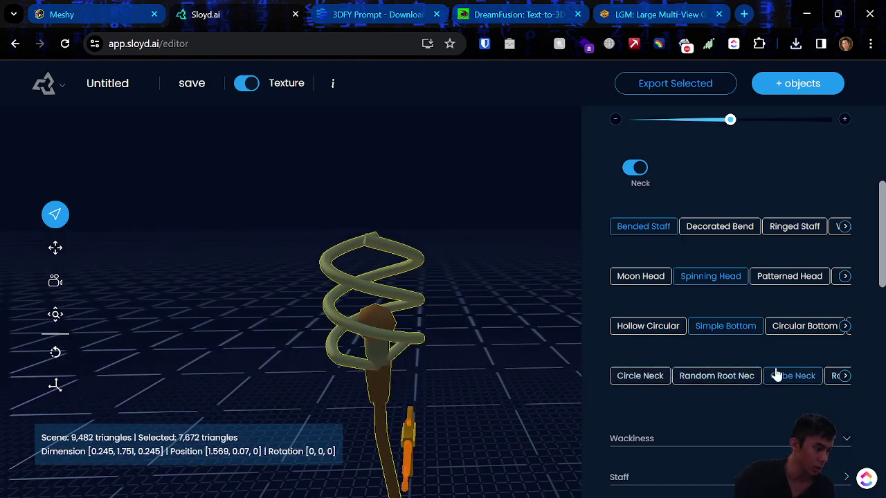
left_click(623, 381)
left_click_drag(429, 381, 270, 286)
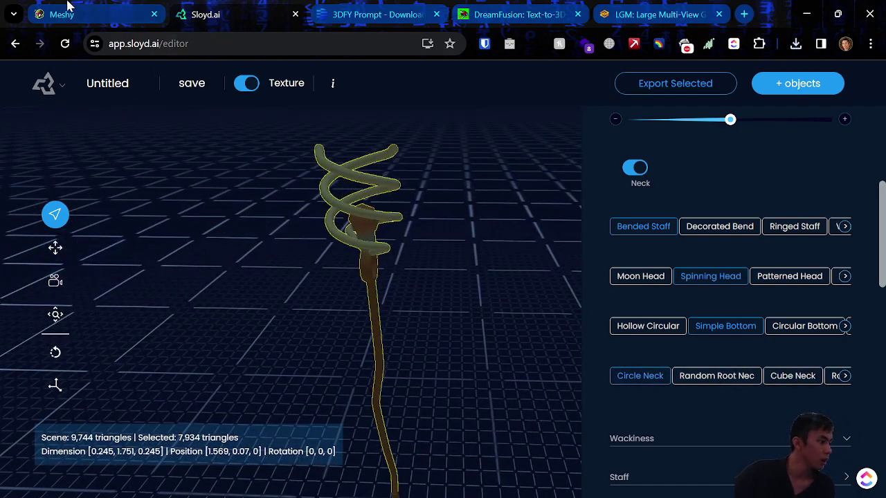
left_click(348, 8)
left_click_drag(532, 257, 368, 336)
scroll(357, 342, "up", 5)
scroll(403, 359, "down", 3)
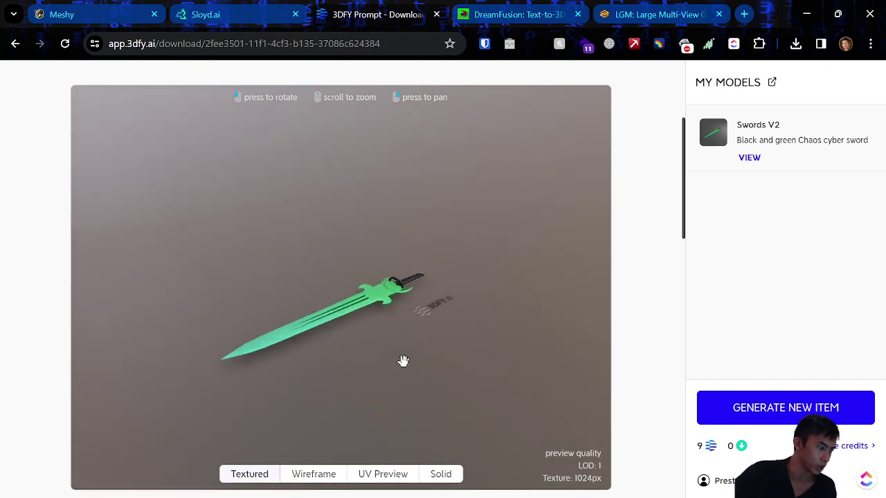
scroll(416, 370, "up", 3)
left_click_drag(415, 371, 381, 390)
left_click_drag(394, 307, 378, 208)
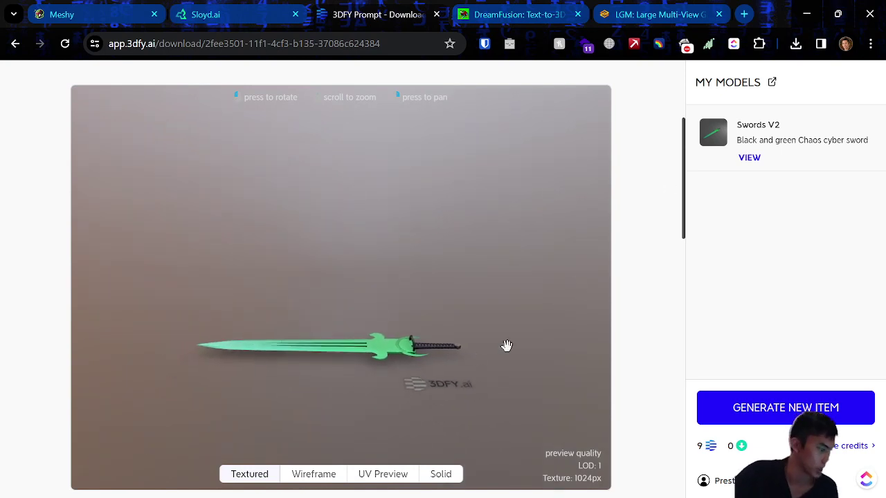
scroll(649, 298, "down", 5)
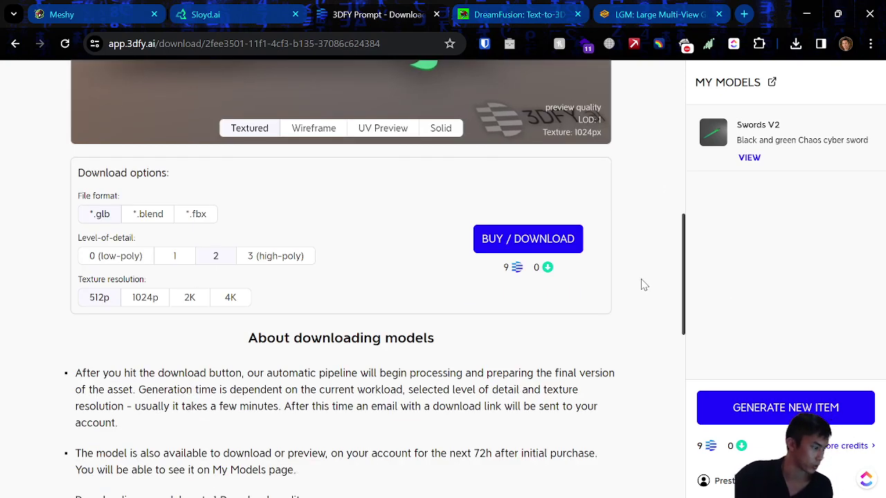
scroll(214, 360, "up", 6)
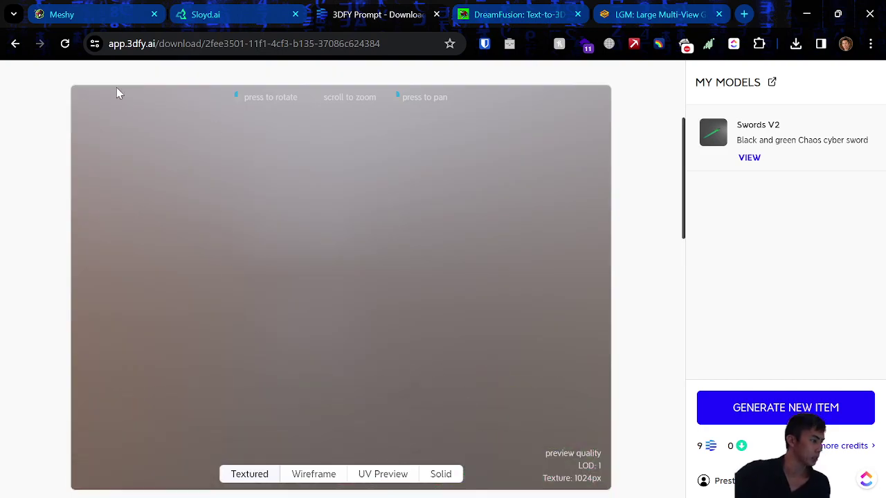
scroll(43, 127, "down", 5)
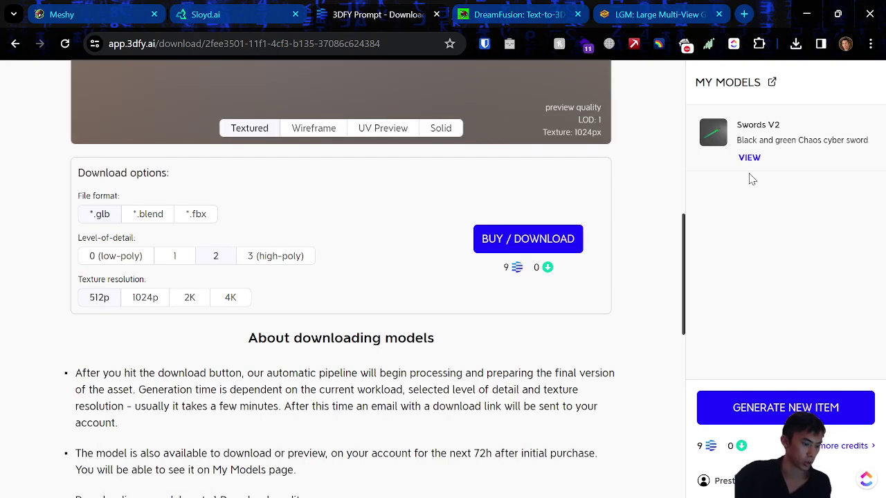
scroll(574, 294, "down", 4)
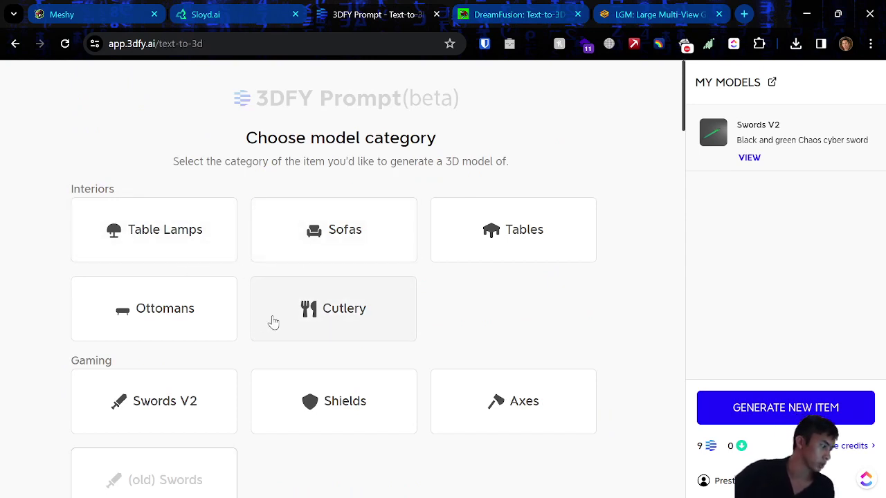
Scroll down the 3DFY Prompt category page, then close its tab
scroll(536, 291, "down", 2)
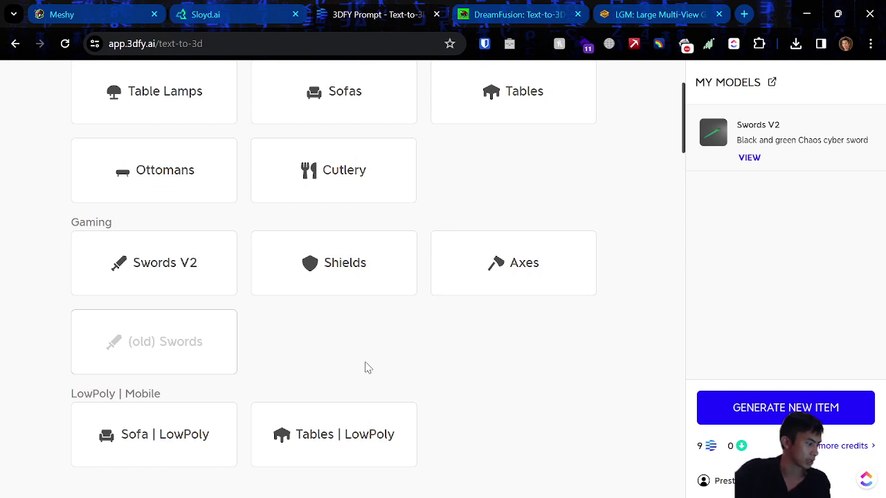
scroll(446, 316, "down", 1)
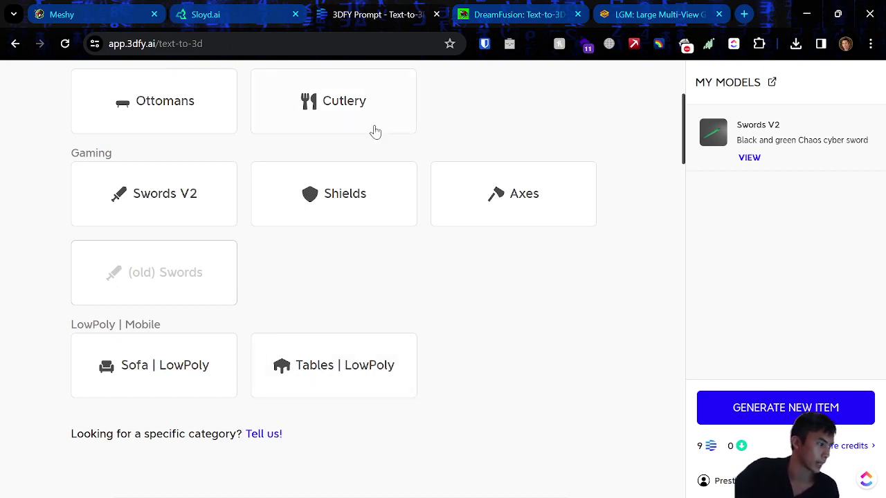
middle_click(381, 5)
Load the refined Cyber cyborg robot warrior and orbit it to side and three-quarter views
left_click(95, 8)
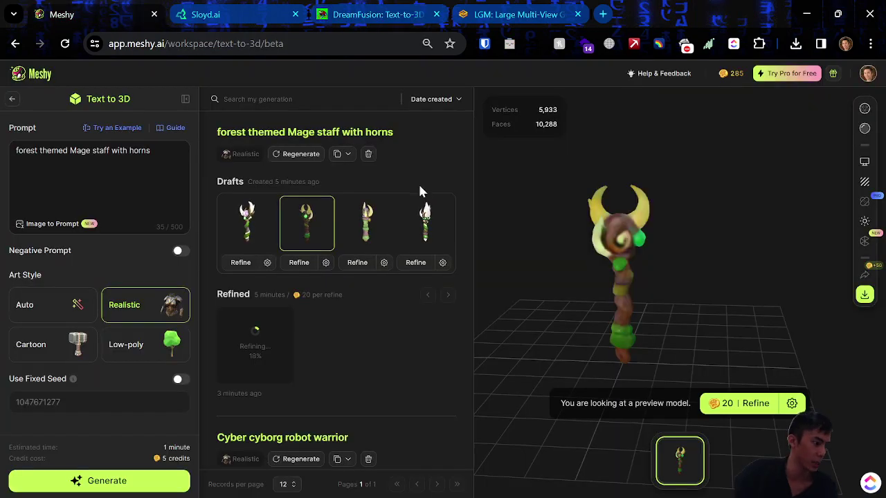
scroll(326, 363, "down", 5)
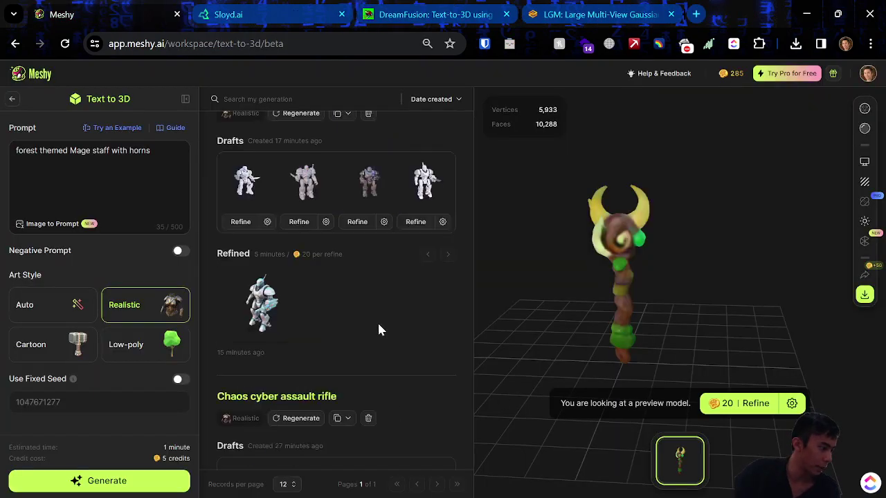
left_click(241, 296)
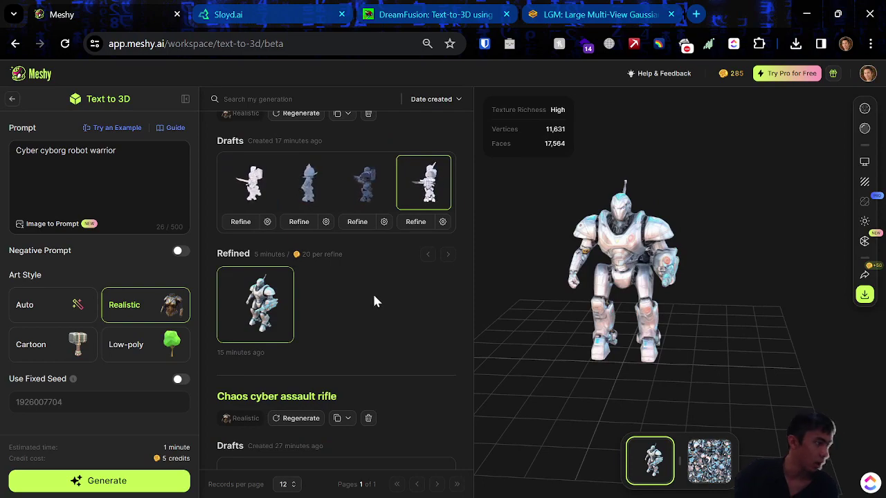
left_click_drag(641, 321, 575, 240)
scroll(611, 262, "up", 5)
scroll(575, 240, "down", 3)
left_click_drag(616, 339, 548, 159)
left_click_drag(704, 356, 585, 305)
scroll(334, 353, "down", 4)
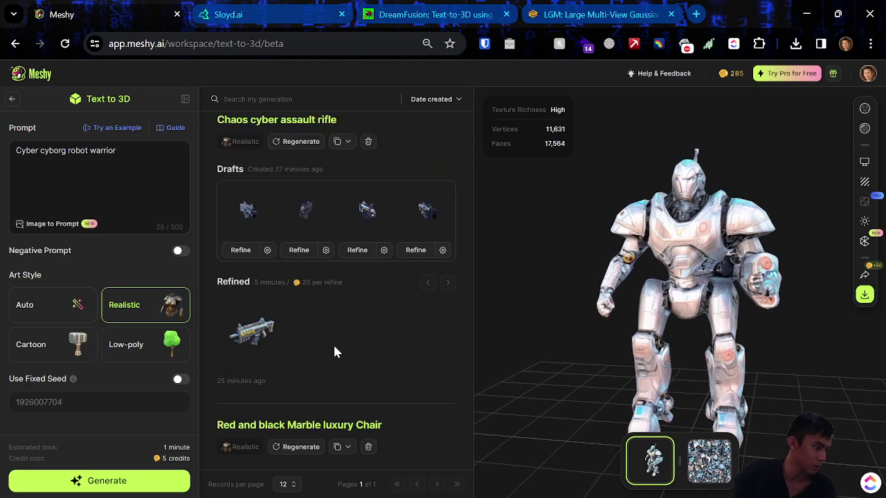
scroll(346, 340, "down", 4)
scroll(364, 318, "up", 10)
scroll(366, 320, "up", 3)
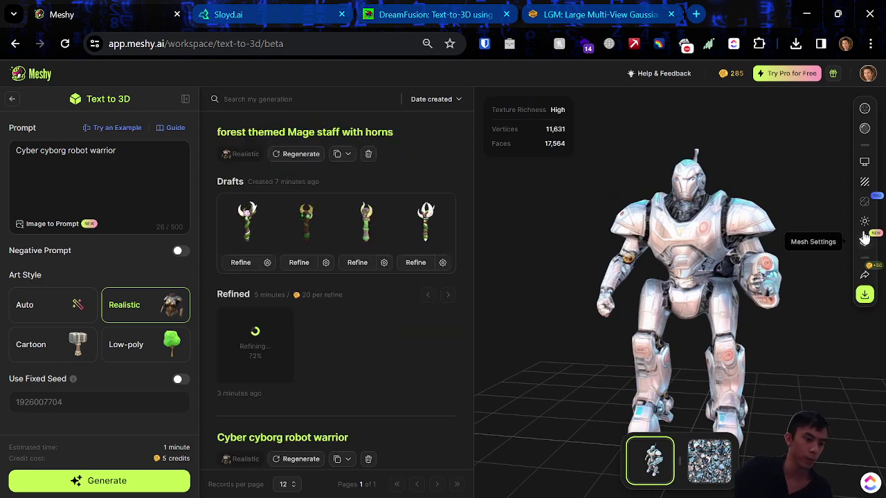
mouse_move(863, 203)
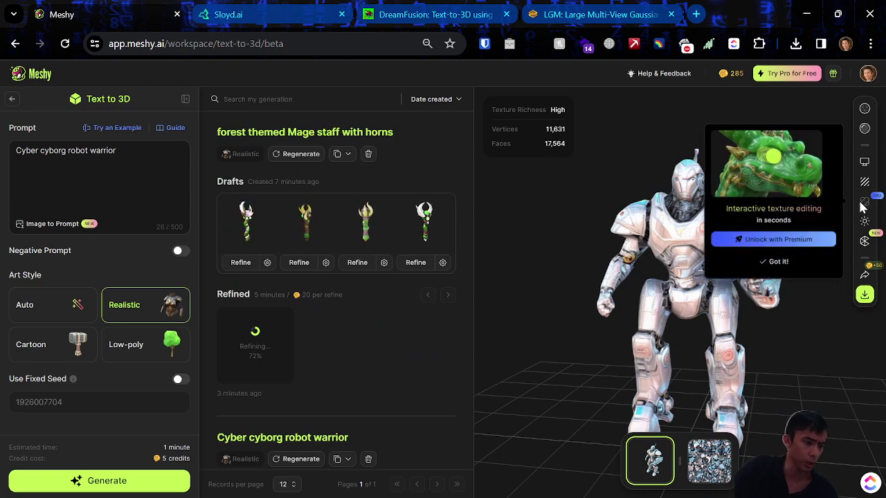
Check the Premium plans' monthly prices for texture editing, then dismiss the pricing
left_click(803, 238)
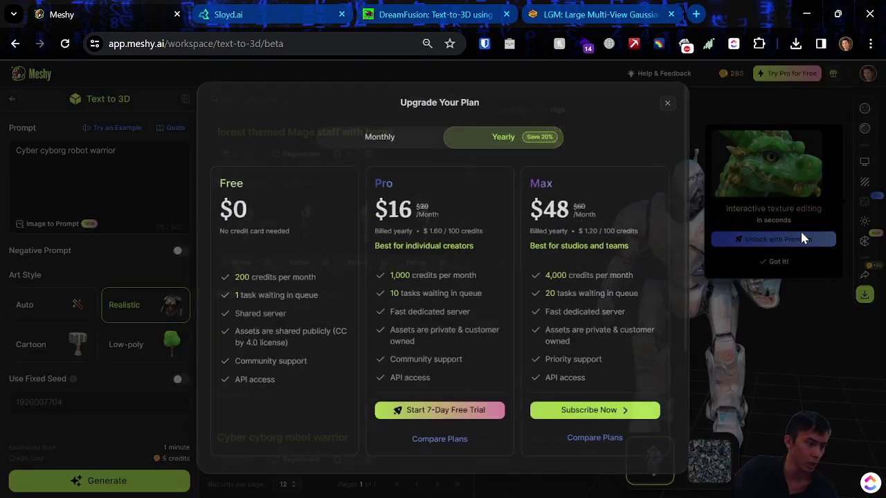
left_click(385, 145)
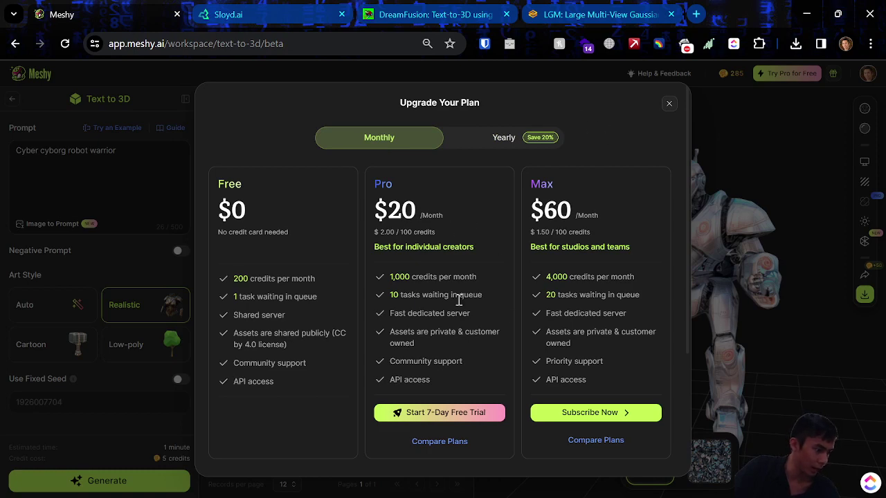
left_click(666, 102)
mouse_move(860, 200)
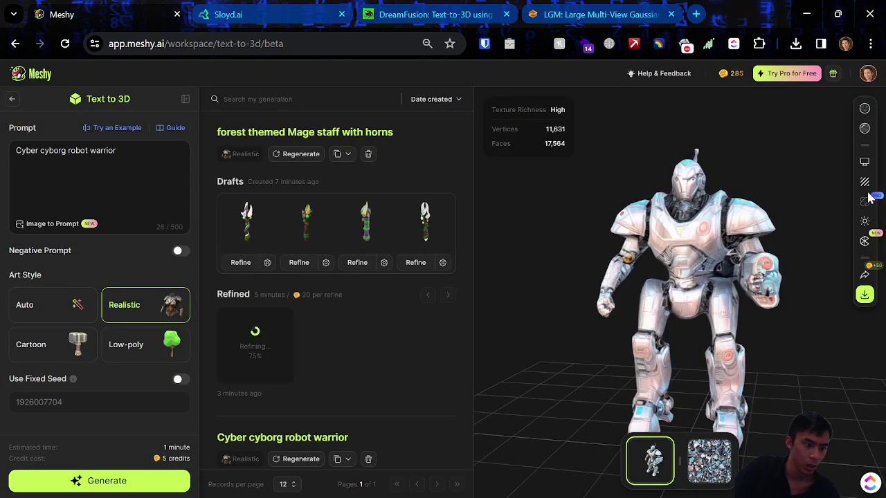
Orbit the robot, glance at the Sloyd staff, then switch to Discord's show-your-results
left_click_drag(699, 250, 606, 239)
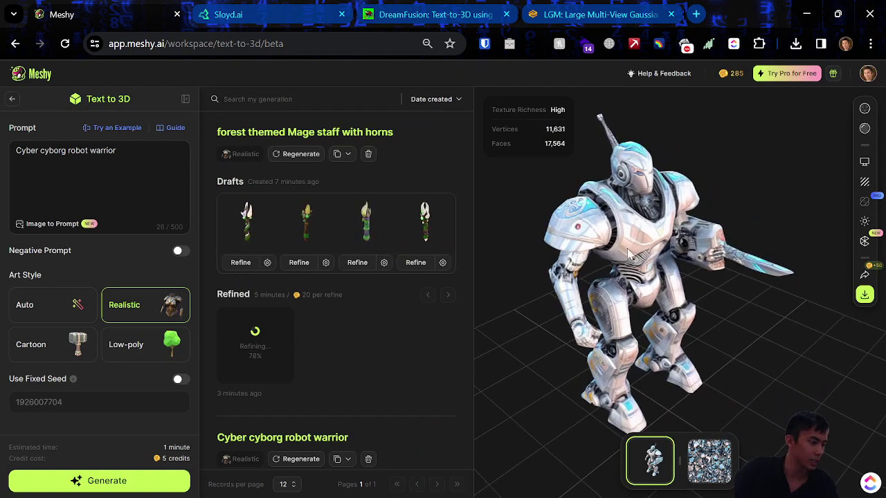
left_click(258, 7)
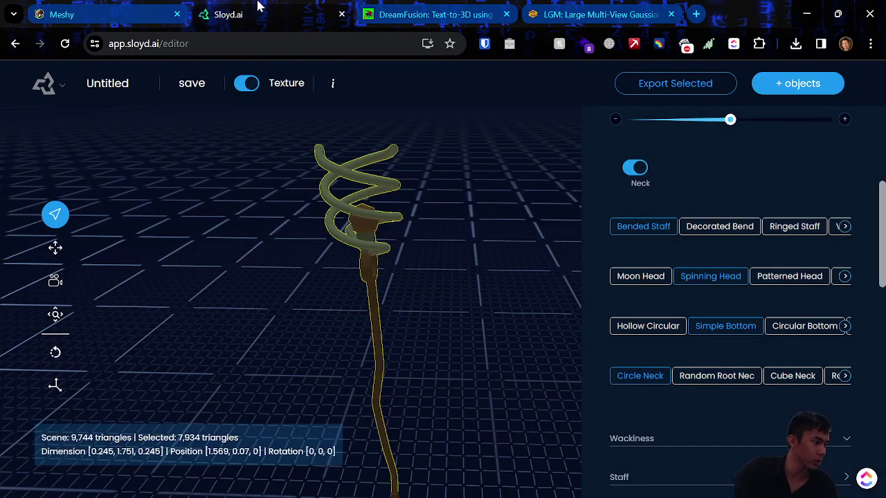
left_click(99, 8)
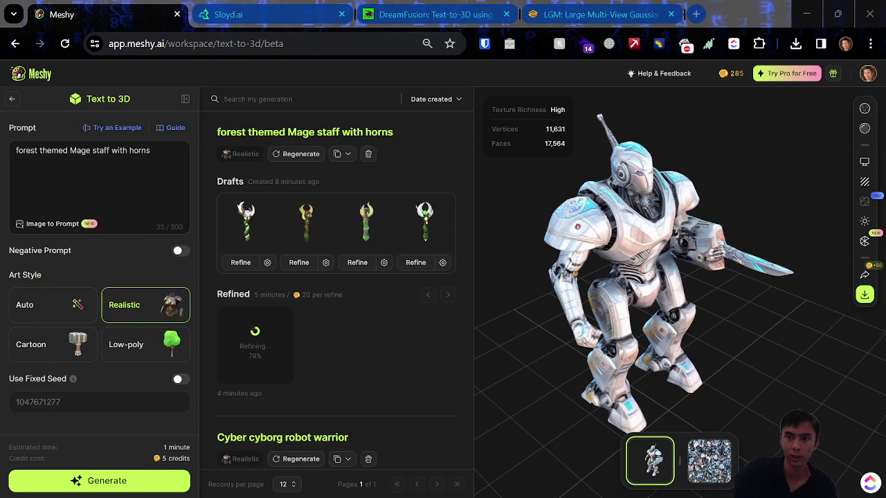
key("alt+Tab")
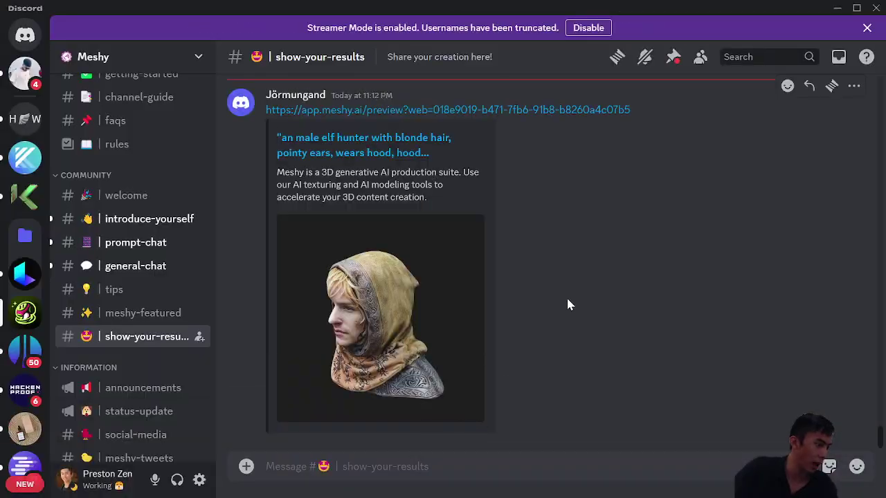
Scroll through the #show-your-results models, then open Luma AI's #genie-hi-res channel
scroll(522, 270, "up", 10)
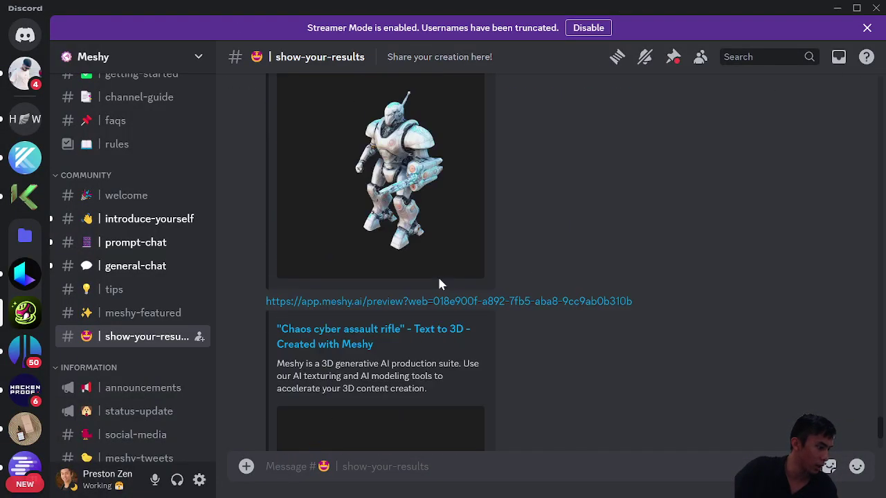
scroll(475, 289, "up", 10)
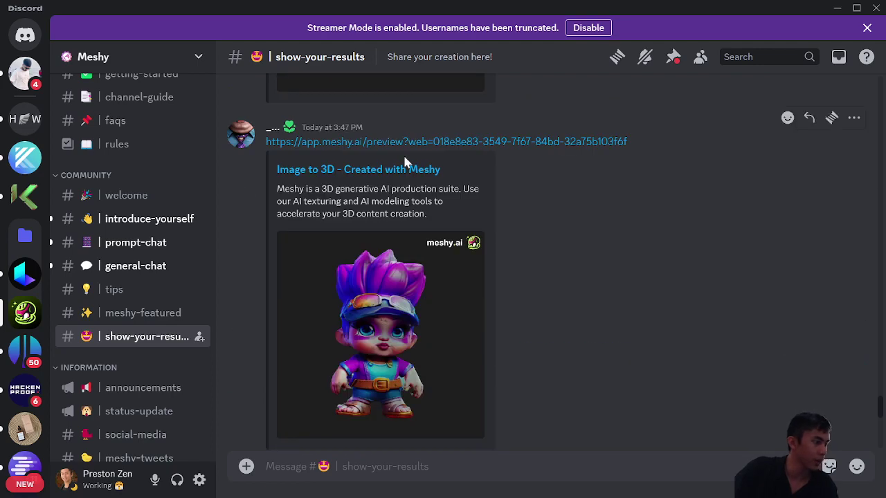
scroll(451, 372, "up", 8)
scroll(429, 371, "down", 2)
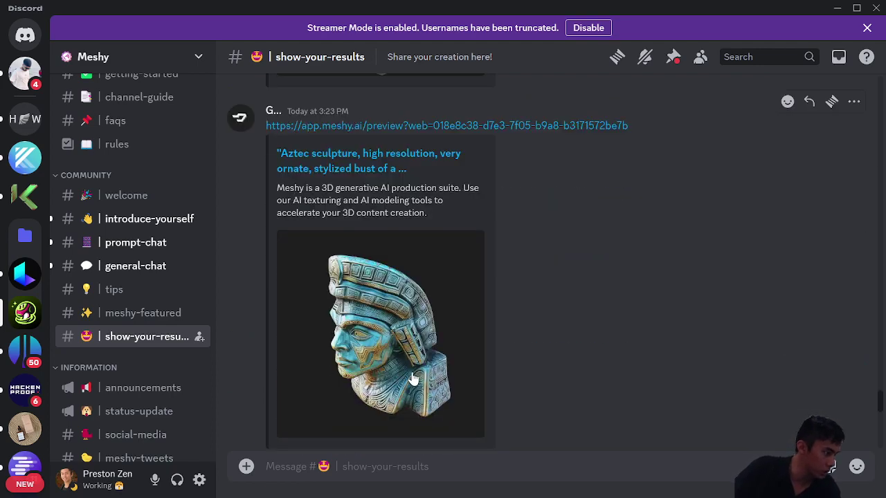
scroll(414, 382, "up", 5)
scroll(406, 374, "down", 3)
scroll(388, 349, "up", 10)
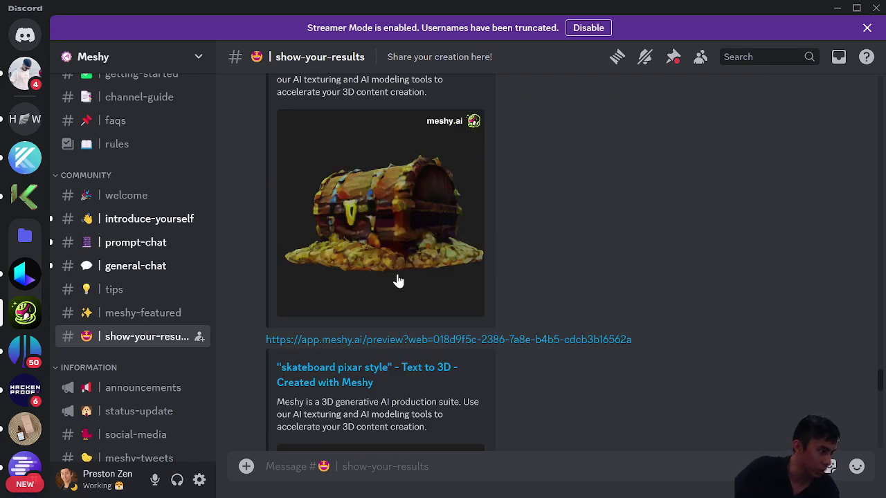
scroll(401, 332, "up", 8)
scroll(406, 346, "up", 2)
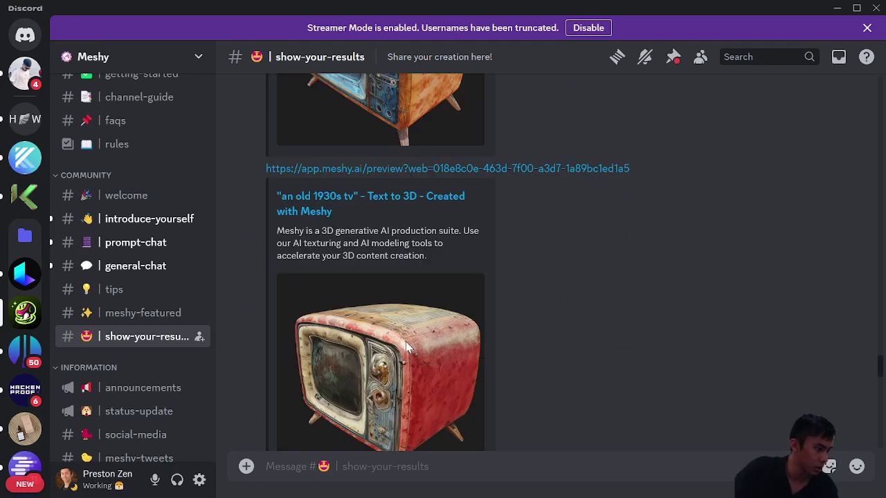
scroll(386, 376, "up", 4)
scroll(404, 346, "down", 9)
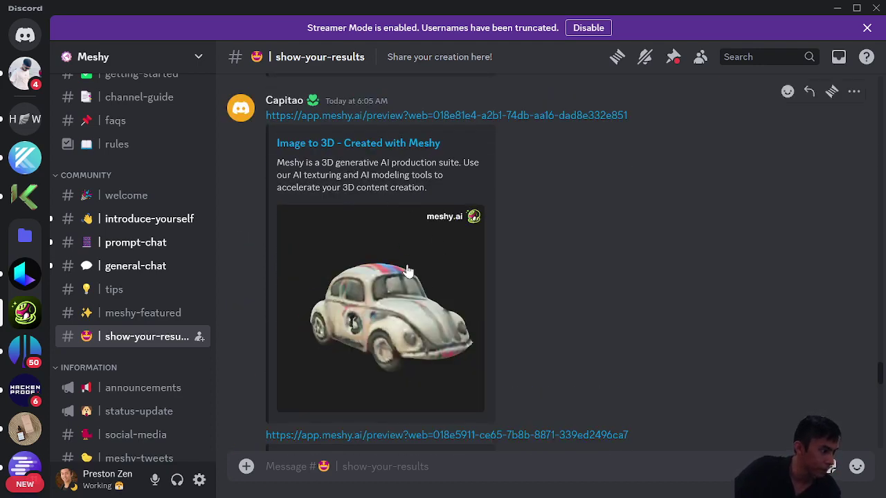
scroll(388, 267, "down", 6)
scroll(416, 296, "up", 2)
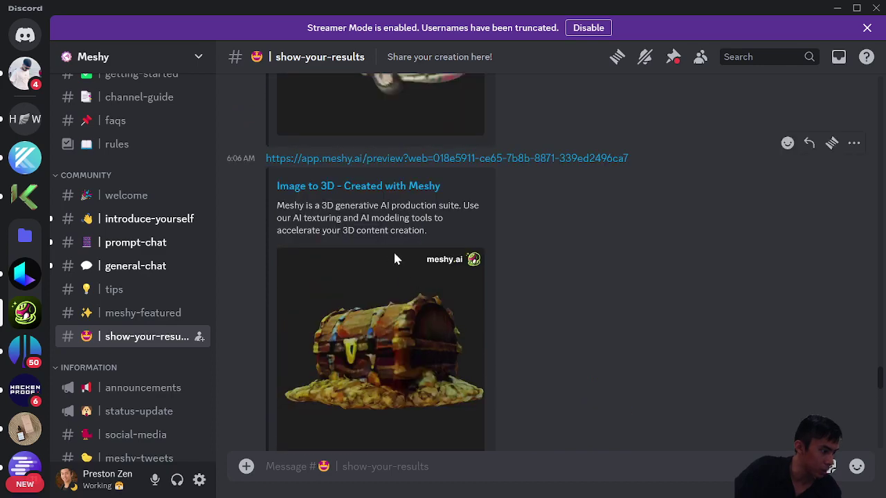
scroll(489, 300, "up", 10)
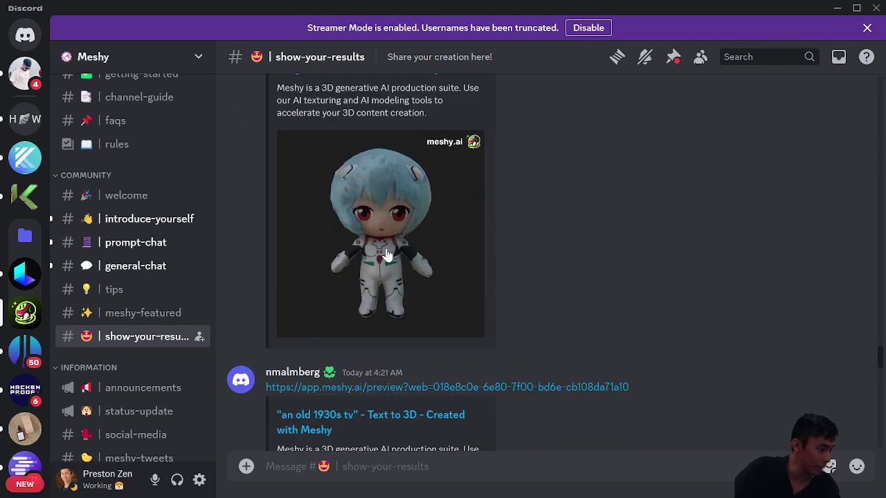
scroll(455, 236, "up", 8)
scroll(415, 290, "down", 2)
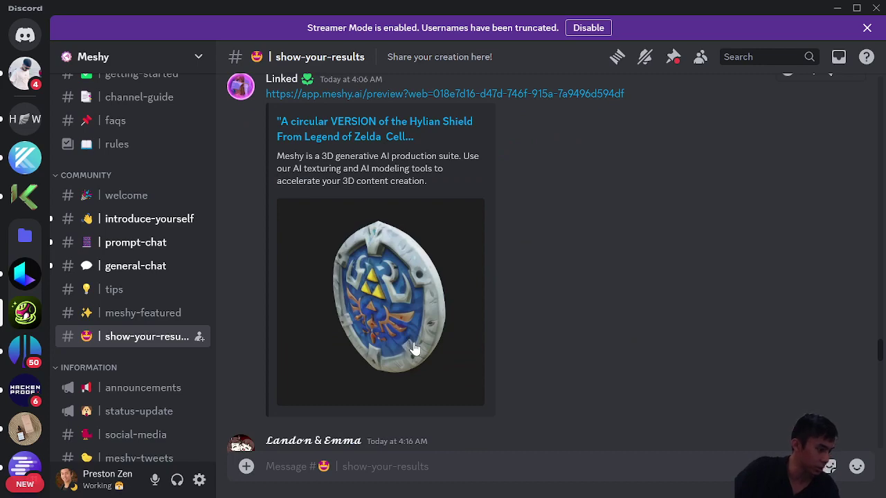
scroll(413, 346, "up", 3)
scroll(413, 346, "down", 2)
scroll(428, 346, "up", 3)
scroll(428, 348, "up", 1)
scroll(404, 337, "up", 1)
scroll(461, 330, "down", 1)
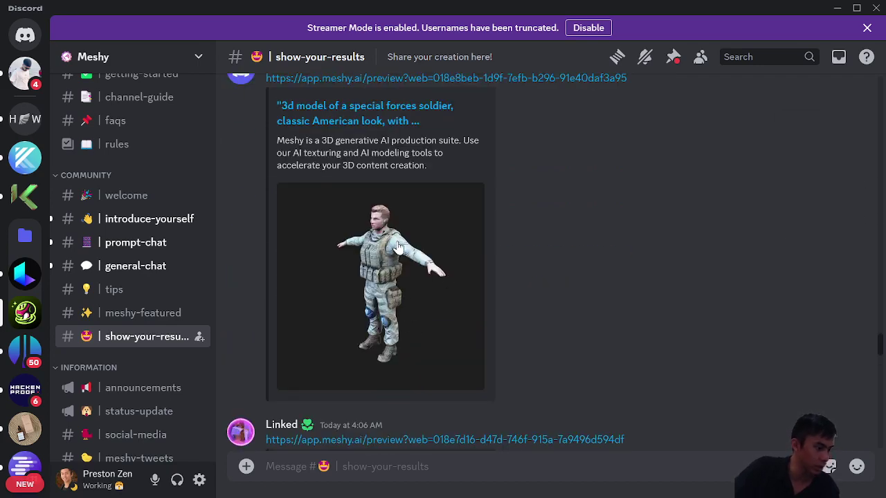
scroll(379, 322, "up", 6)
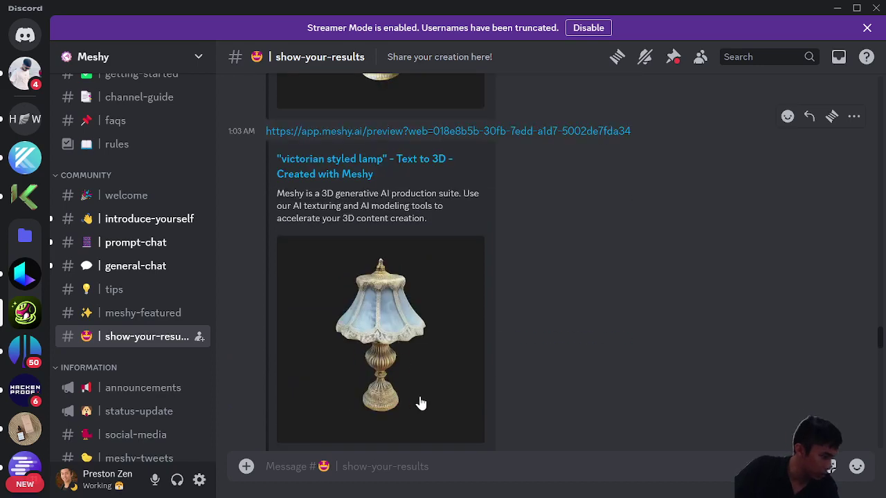
scroll(421, 403, "up", 5)
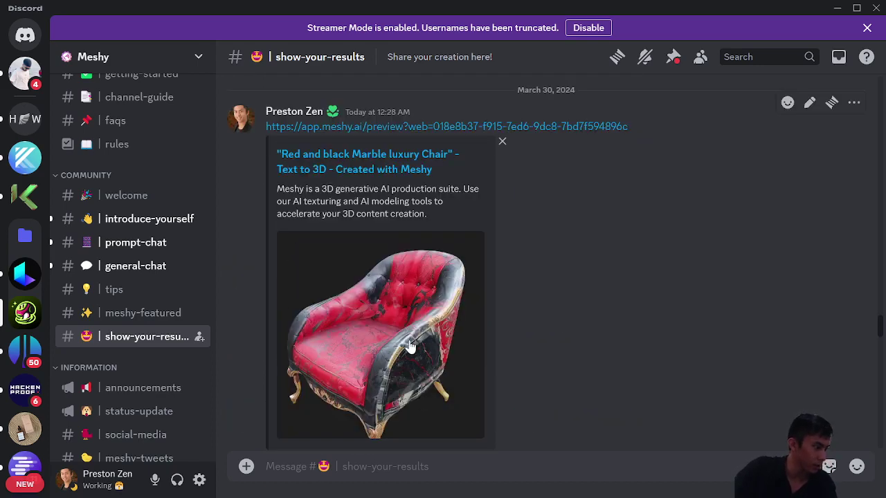
scroll(413, 374, "up", 5)
scroll(414, 371, "up", 8)
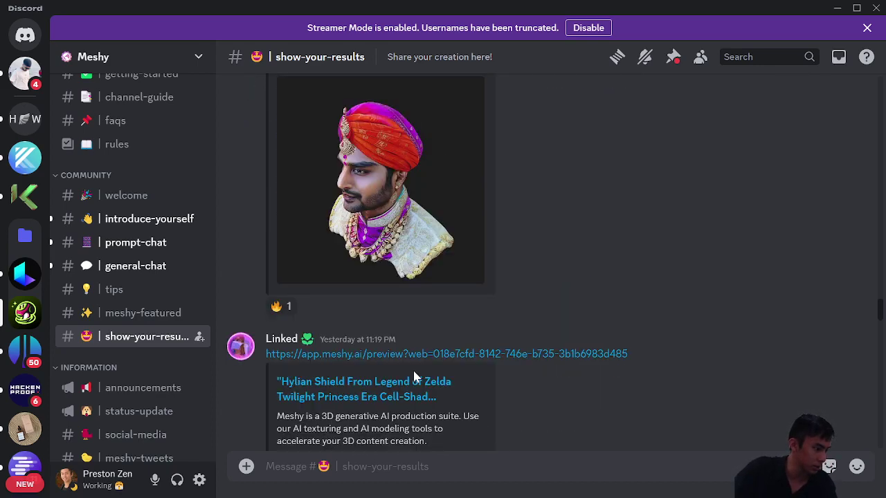
scroll(411, 371, "down", 5)
scroll(408, 363, "up", 1)
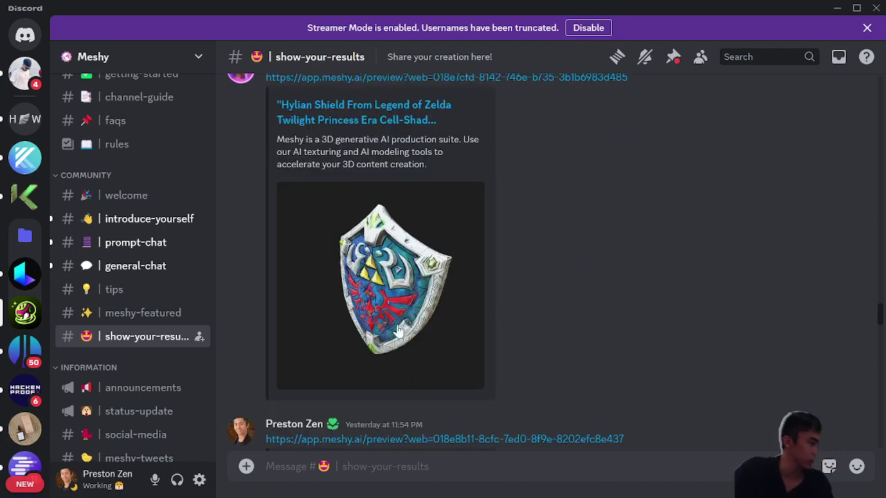
scroll(431, 322, "up", 3)
scroll(439, 305, "down", 2)
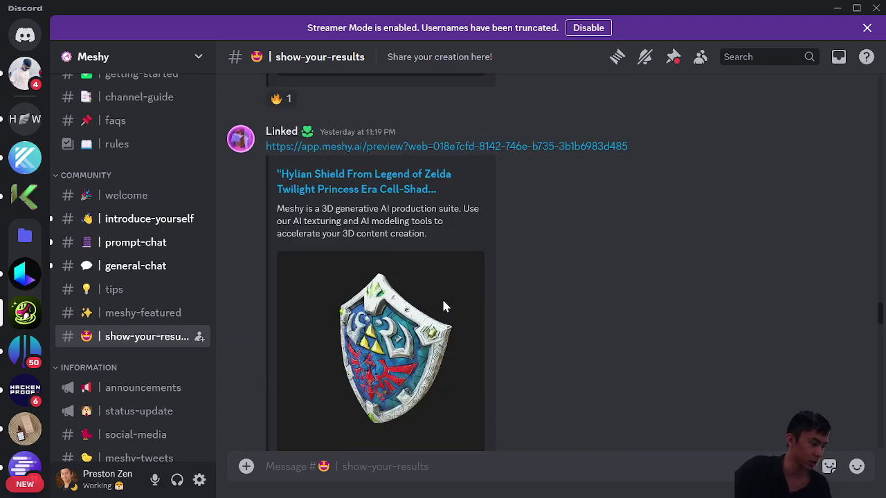
scroll(433, 346, "up", 8)
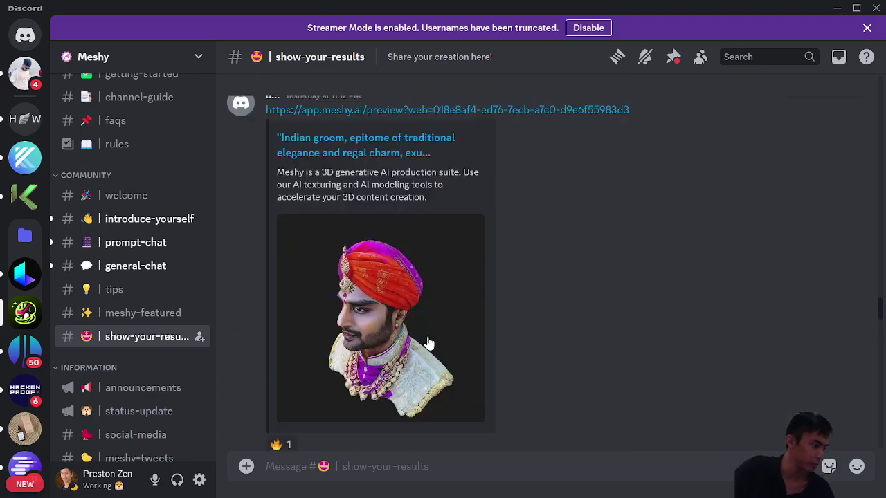
scroll(424, 336, "down", 3)
scroll(409, 328, "up", 5)
scroll(399, 321, "up", 10)
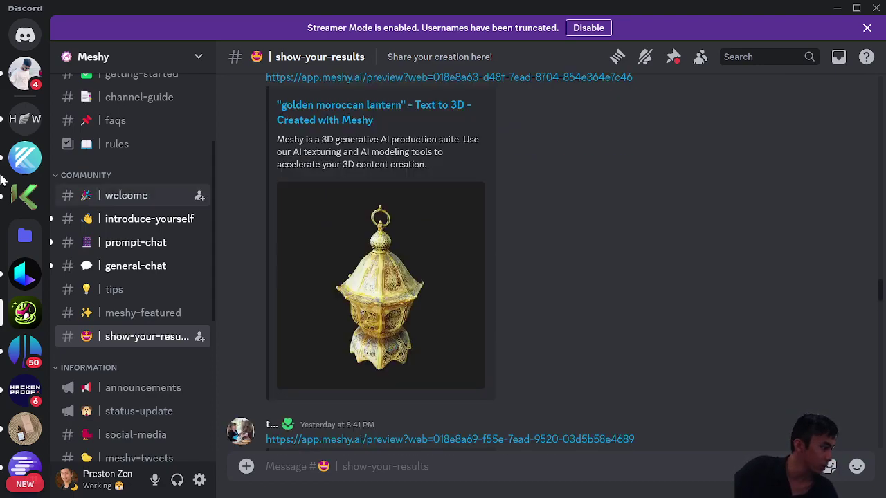
left_click(21, 276)
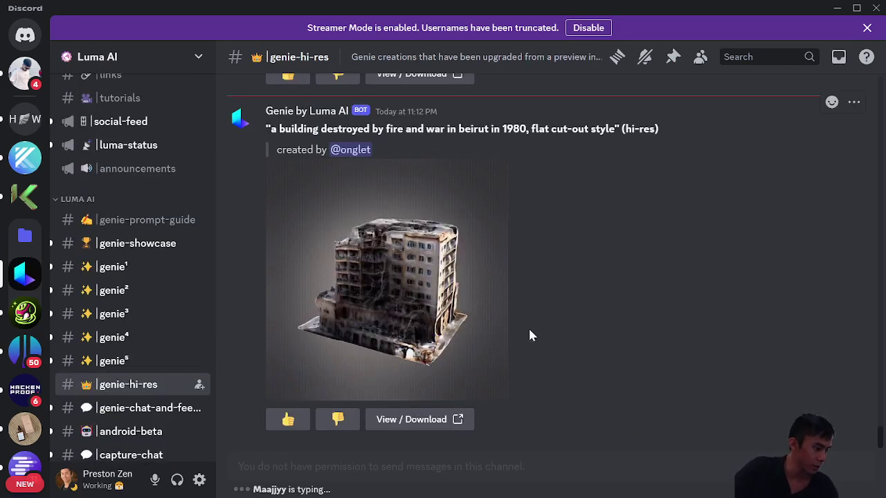
Scroll back through older #genie-hi-res renders, then minimise Discord to reveal the finished Meshy staff
scroll(529, 338, "up", 8)
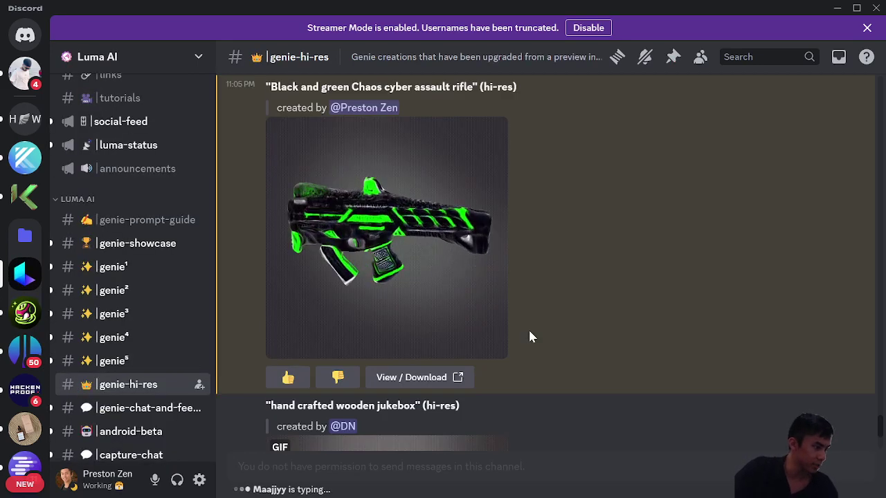
scroll(530, 337, "up", 10)
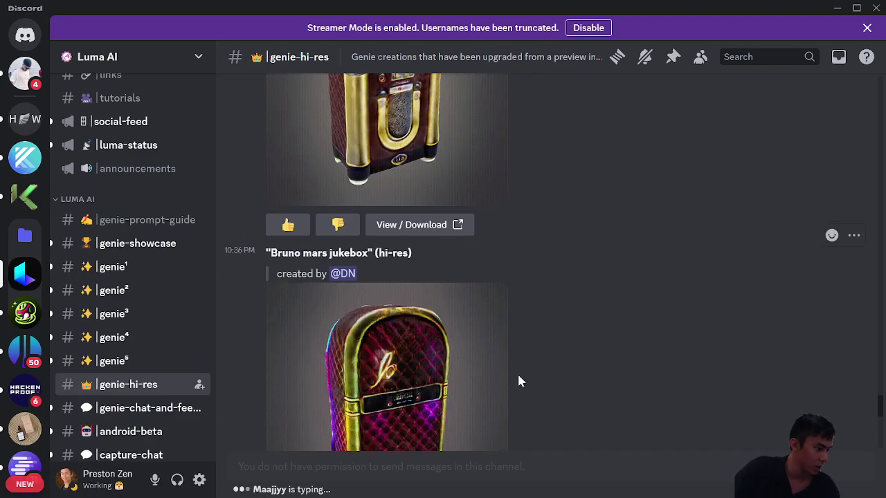
scroll(519, 380, "up", 10)
scroll(519, 380, "up", 10)
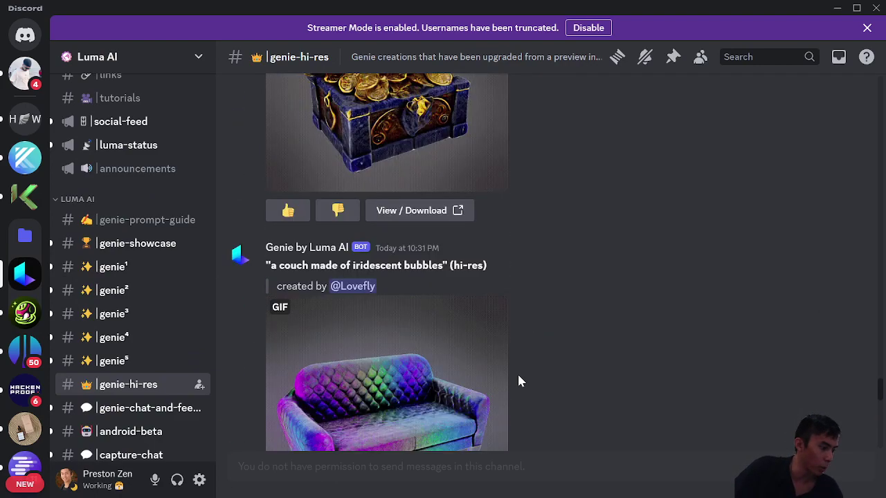
scroll(536, 385, "up", 10)
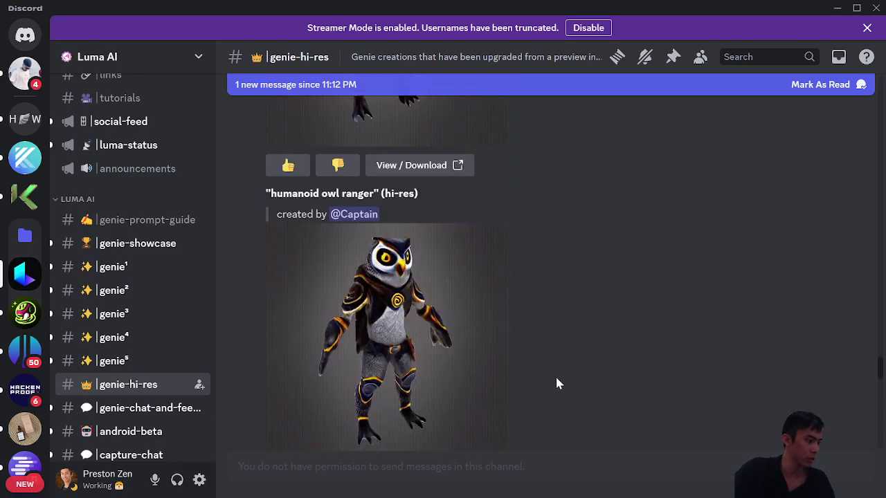
scroll(554, 386, "up", 10)
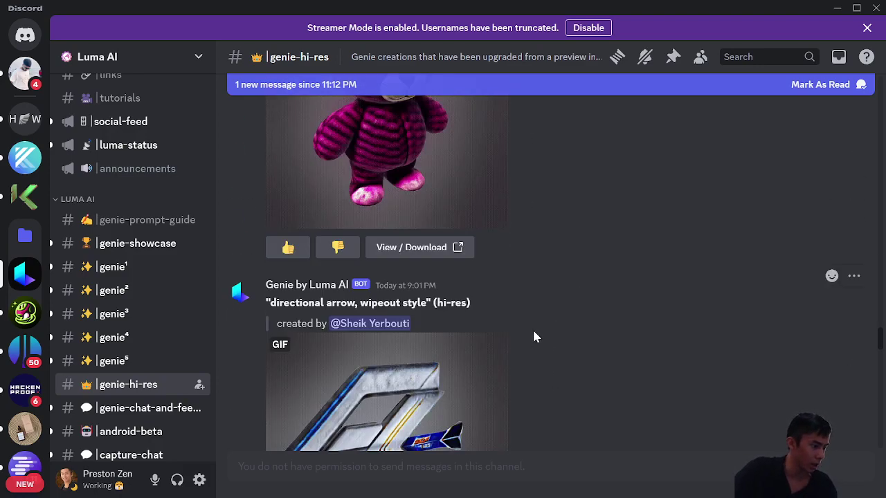
scroll(473, 397, "down", 2)
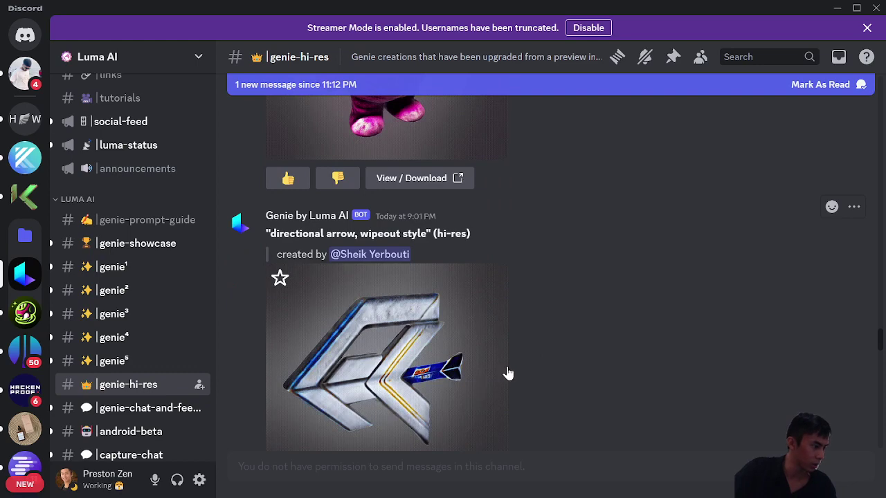
scroll(557, 340, "up", 15)
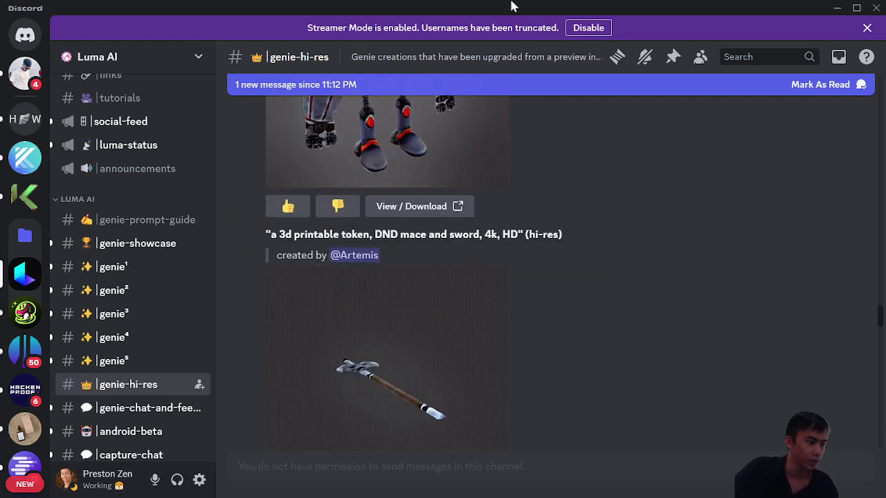
key("super+Down")
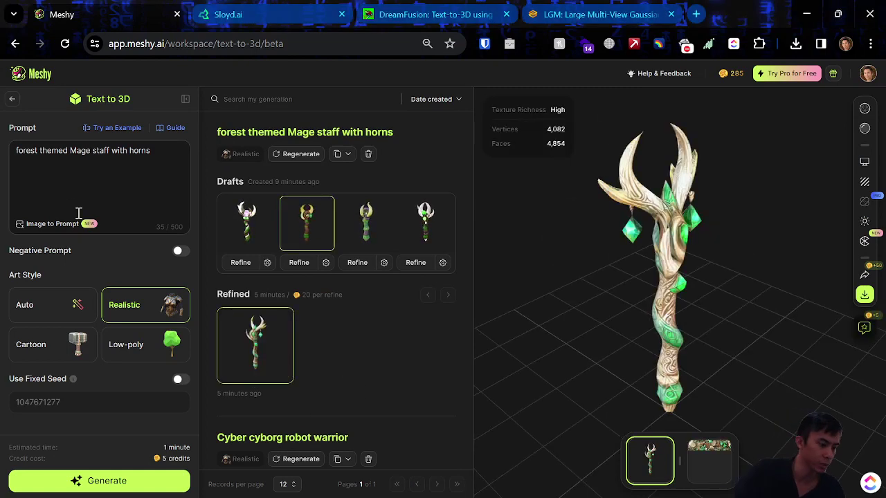
Tile Sloyd.ai beside Meshy, collapse Meshy's prompt sidebar and zoom the page out
left_click_drag(738, 289, 580, 317)
key("ctrl+Tab")
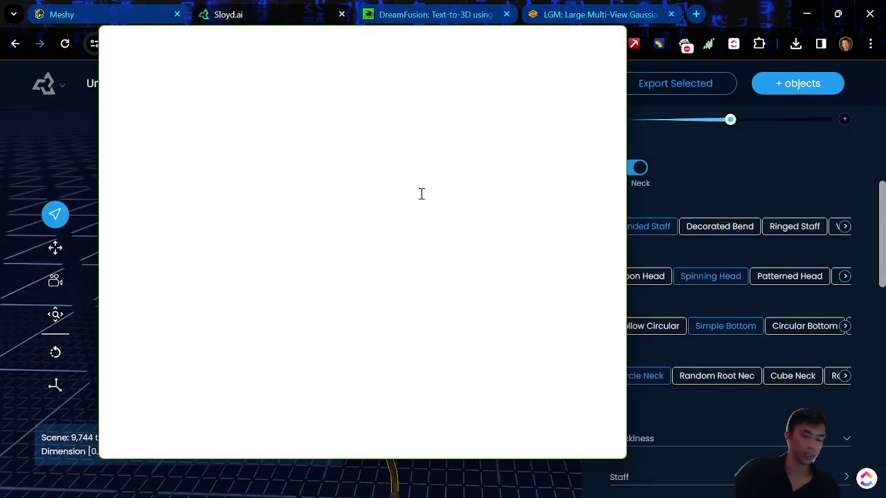
key("super+Right")
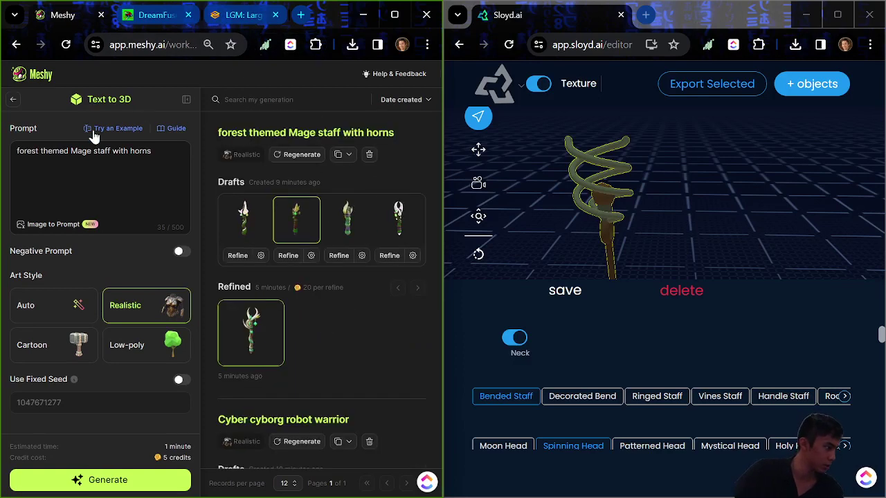
left_click(186, 99)
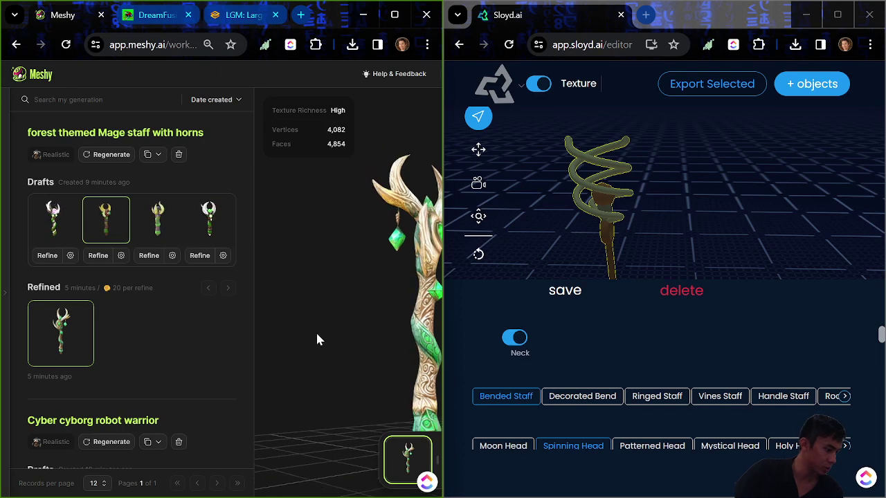
key("ctrl+minus")
key("ctrl+minus")
key("ctrl+minus")
key("ctrl+minus")
key("ctrl+minus")
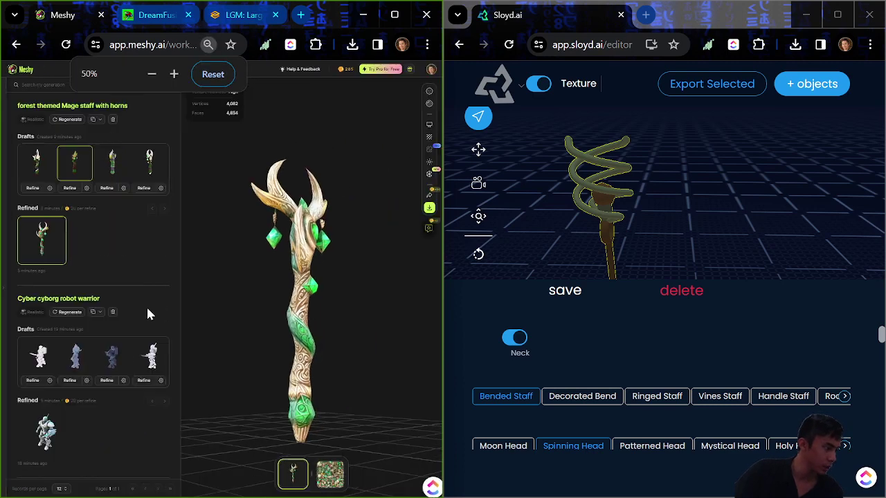
Give the Sloyd staff the antler-like Druid Head and compare it with Meshy's staff
left_click_drag(629, 214, 689, 198)
scroll(806, 330, "down", 3)
scroll(806, 330, "up", 3)
left_click_drag(697, 228, 593, 219)
scroll(599, 366, "down", 5)
scroll(557, 393, "up", 4)
scroll(537, 380, "down", 1)
scroll(538, 379, "up", 1)
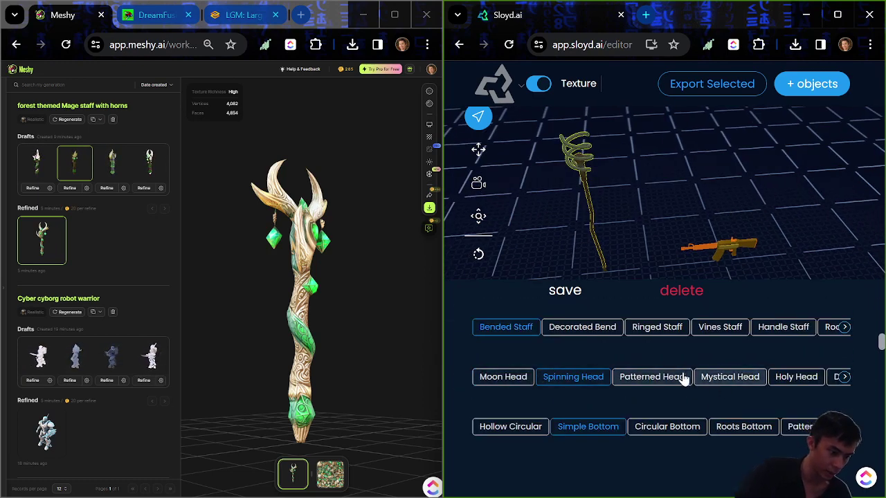
scroll(525, 400, "down", 2)
scroll(644, 361, "up", 1)
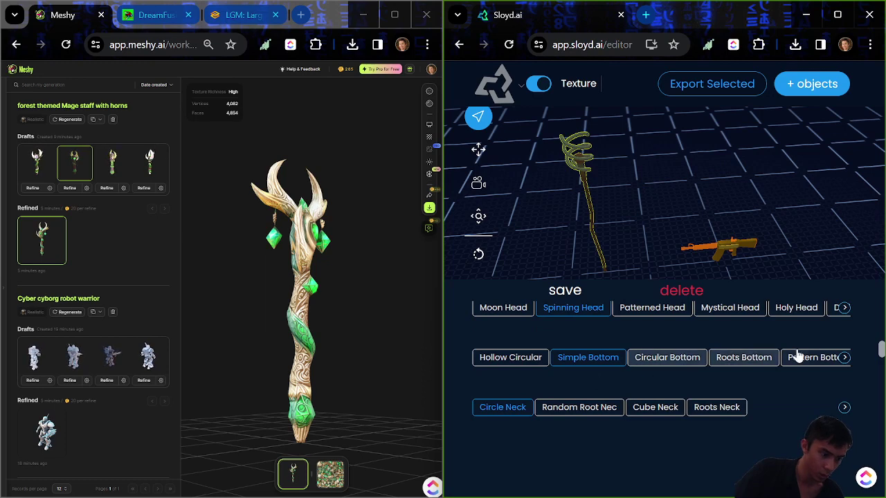
scroll(735, 400, "up", 1)
scroll(733, 398, "up", 1)
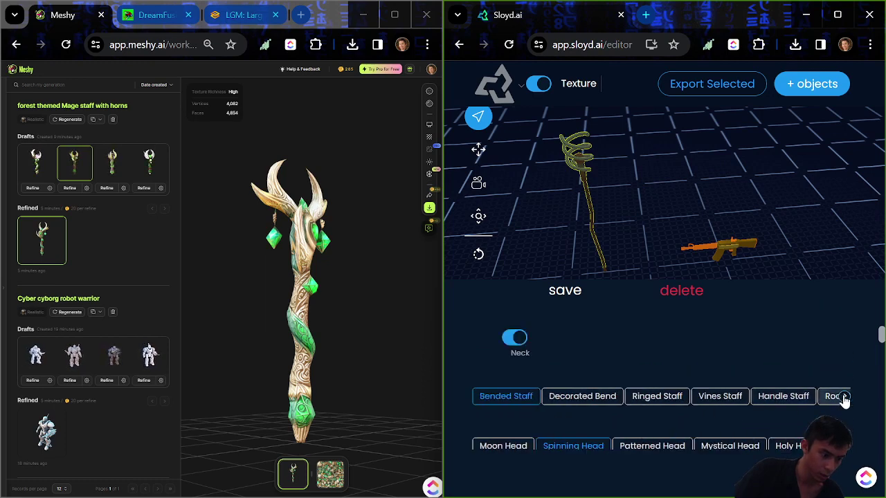
scroll(841, 401, "down", 1)
left_click(844, 377)
left_click(843, 377)
left_click(714, 376)
left_click_drag(595, 260, 532, 218)
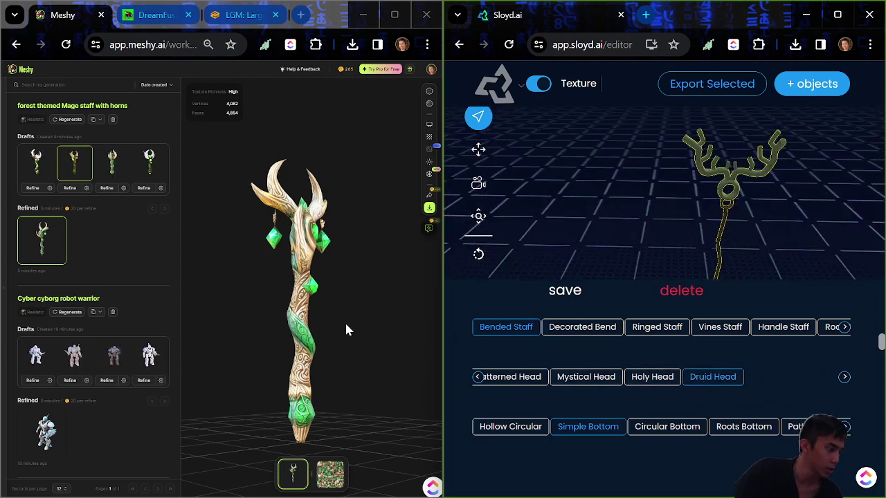
left_click_drag(351, 327, 359, 260)
Rate the staff 5/5/4 stars and submit feedback 'Sharpness to the gemstones'
scroll(285, 315, "up", 6)
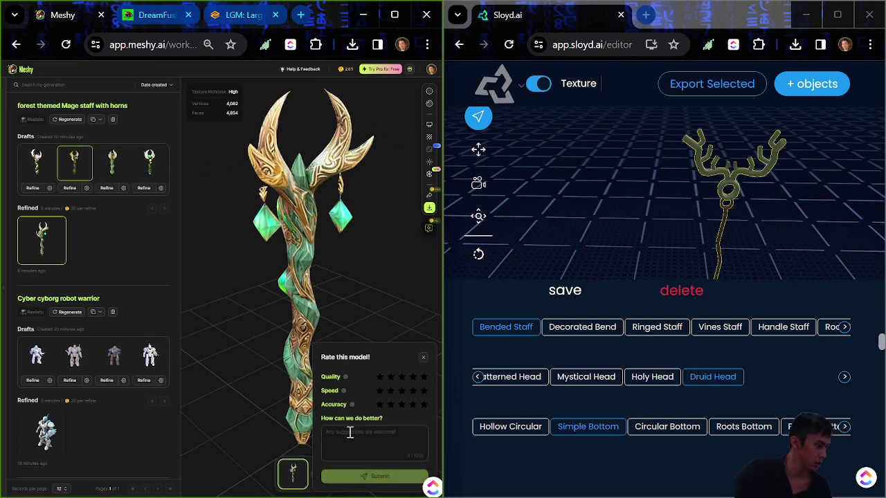
left_click(424, 377)
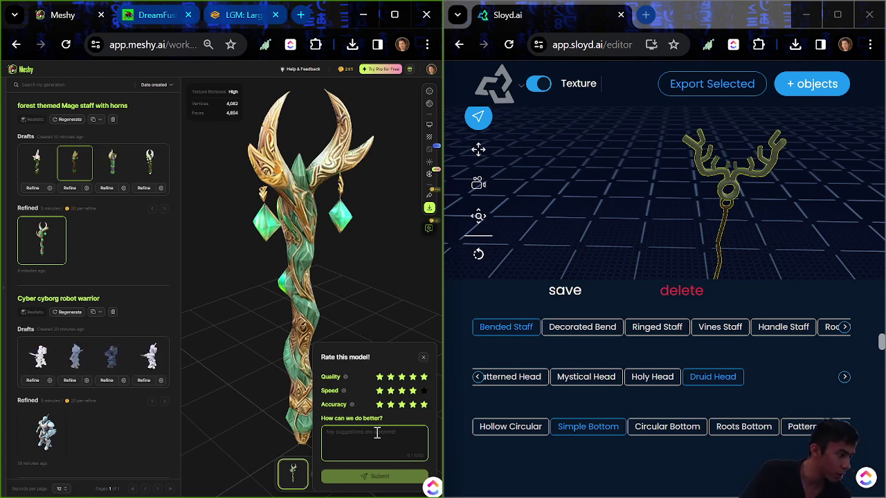
left_click_drag(226, 365, 349, 270)
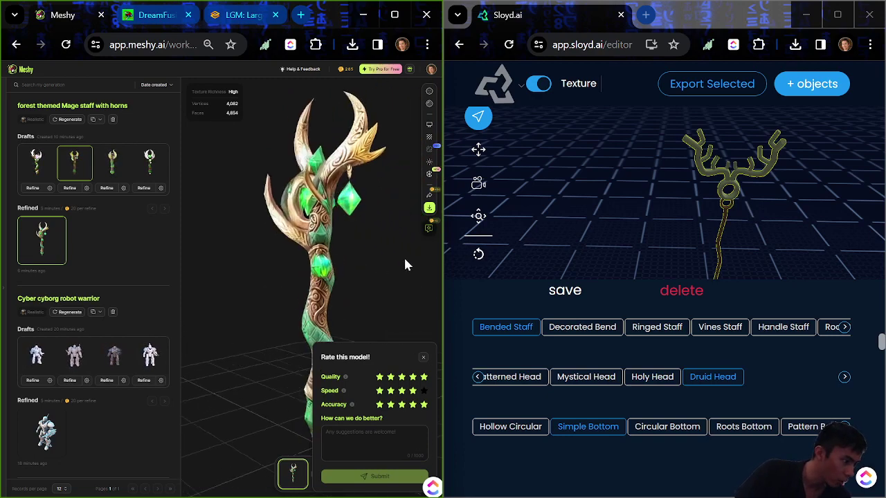
left_click(385, 447)
type("St")
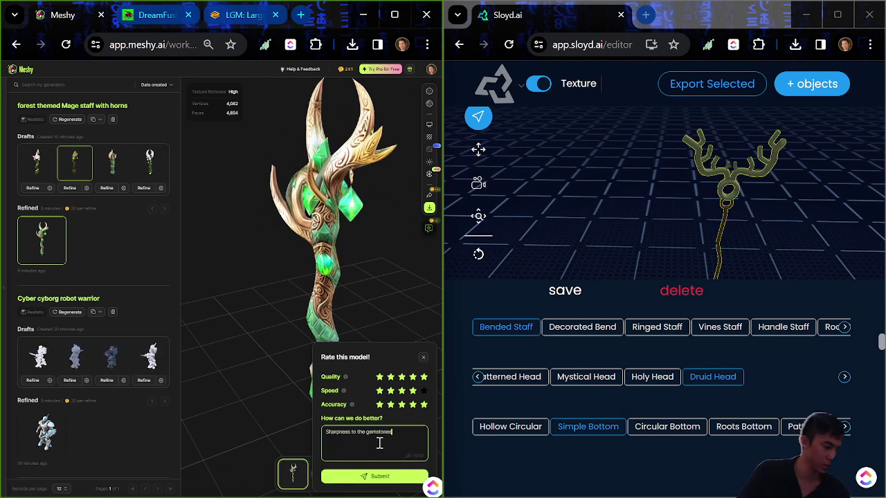
left_click(377, 476)
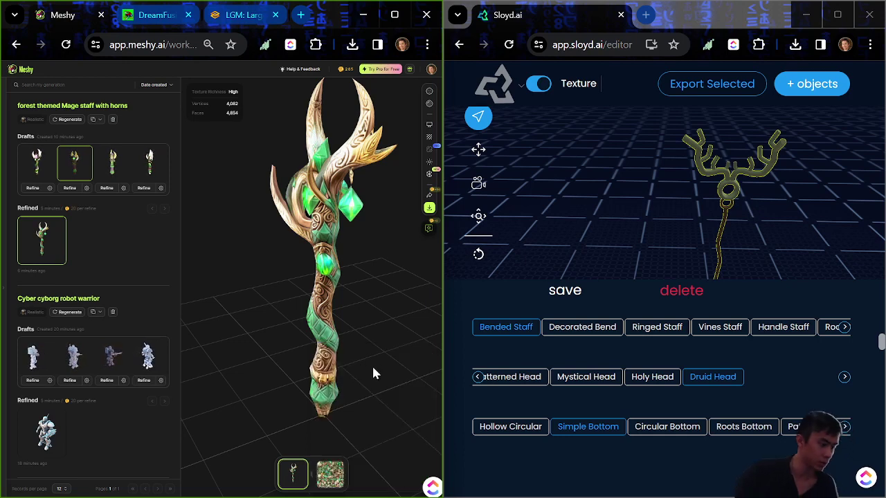
left_click(429, 195)
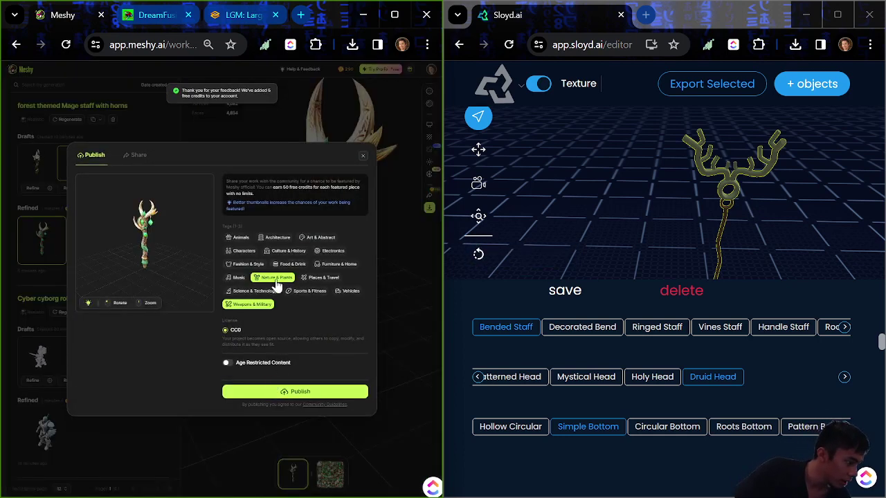
Publish the forest Mage staff, then reopen sharing and copy its 3D viewer link
left_click(293, 391)
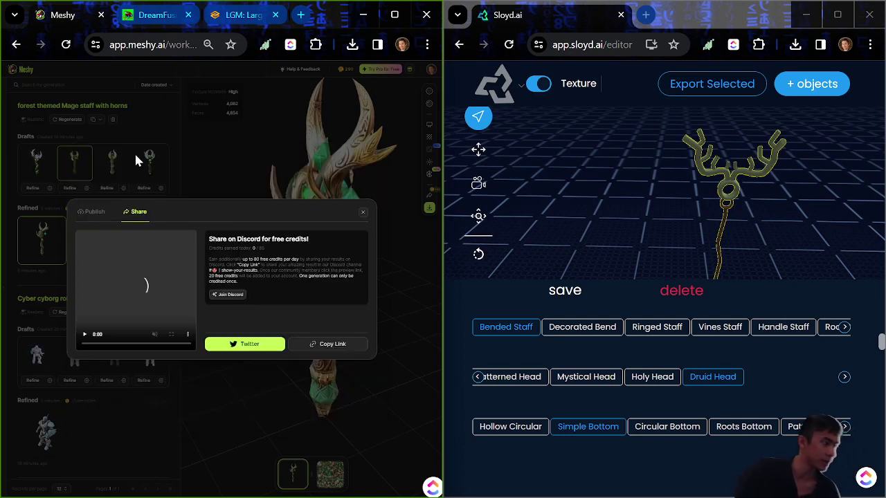
left_click(318, 344)
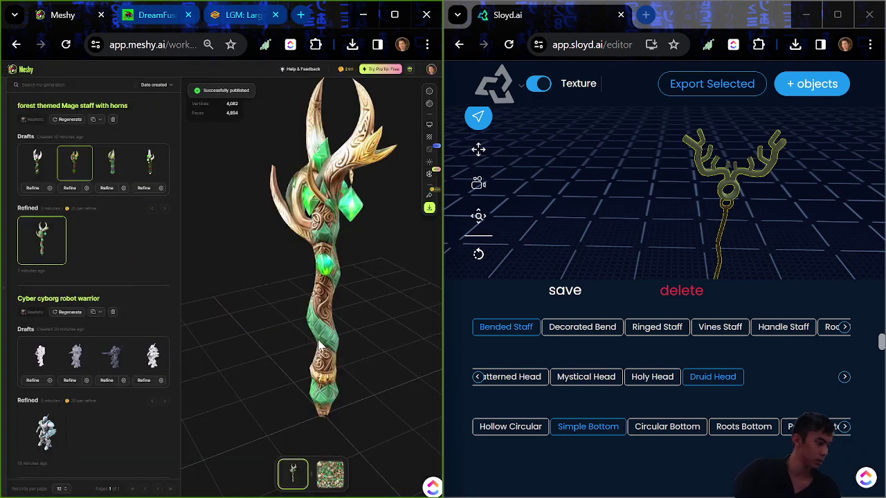
left_click(429, 200)
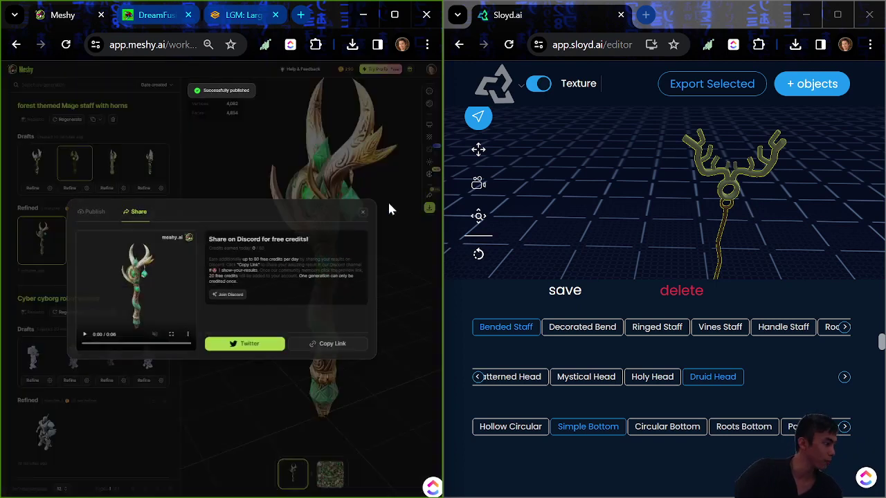
left_click(324, 344)
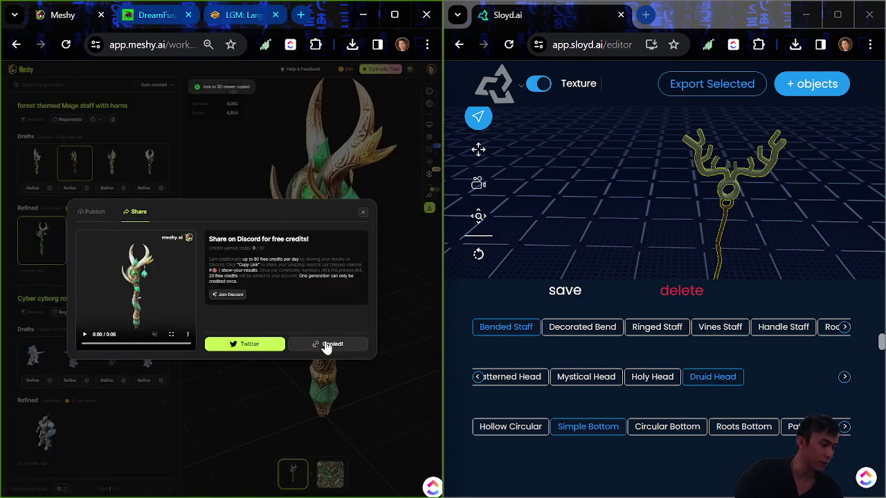
left_click(363, 212)
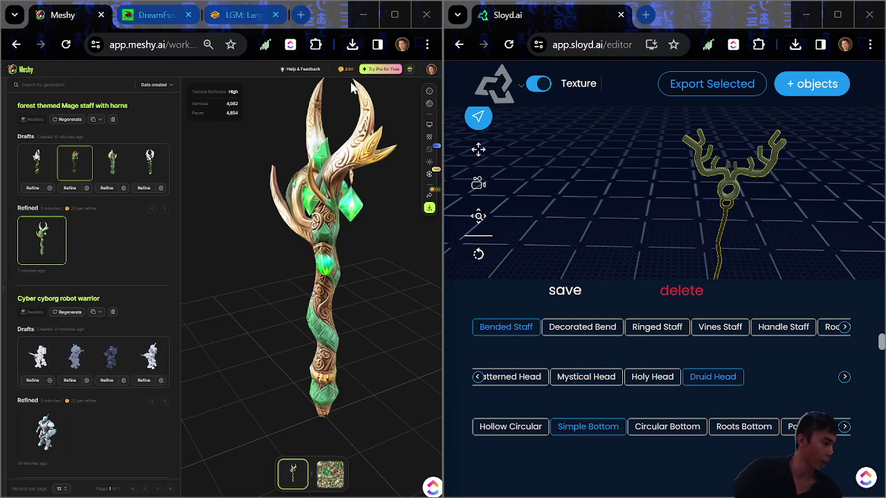
Close the Discord share dialog covering the refined staff model
left_click(429, 208)
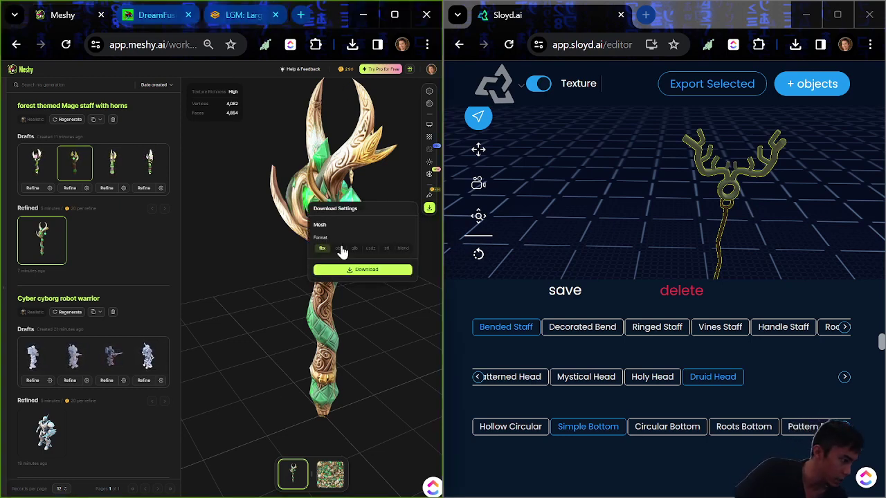
left_click(386, 322)
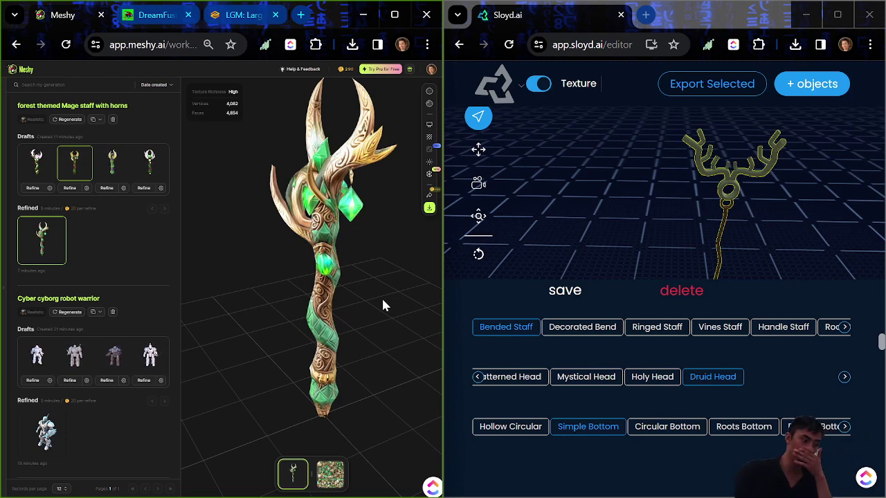
left_click(429, 196)
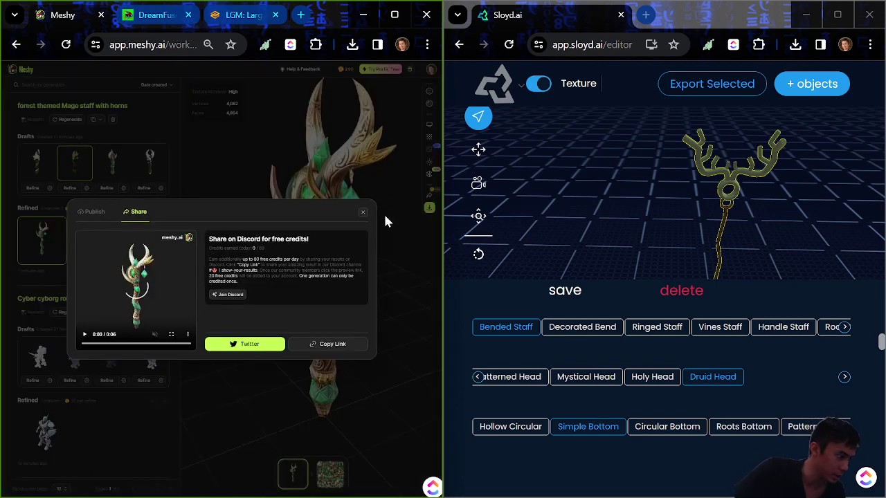
left_click(361, 214)
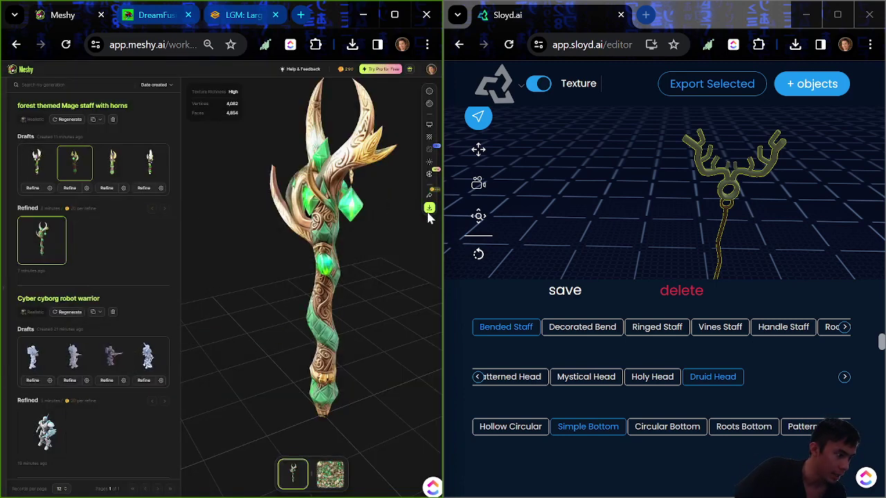
Download the staff as GLB and open the downloaded .glb file from Chrome's downloads
left_click(429, 208)
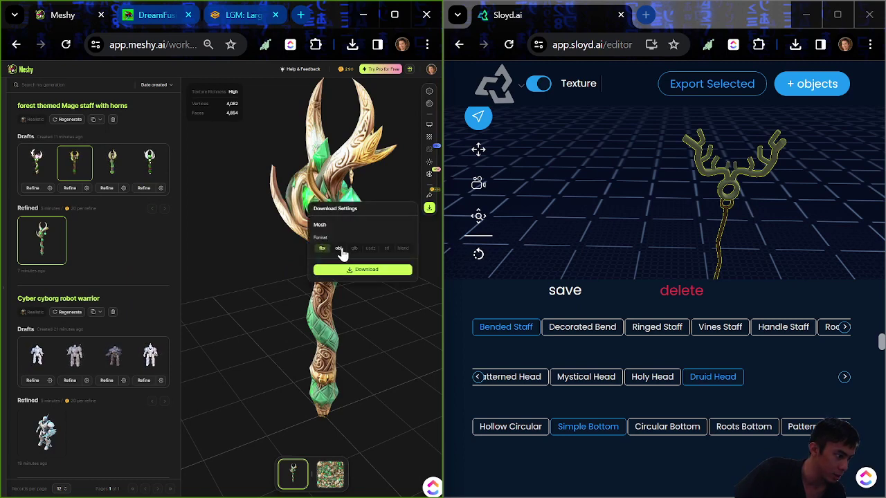
left_click(339, 248)
left_click(354, 248)
left_click(374, 271)
left_click(352, 44)
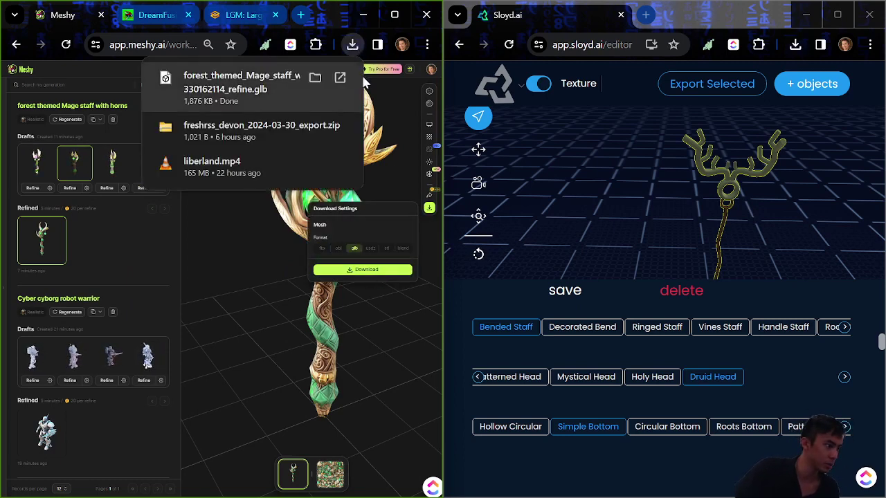
left_click(247, 103)
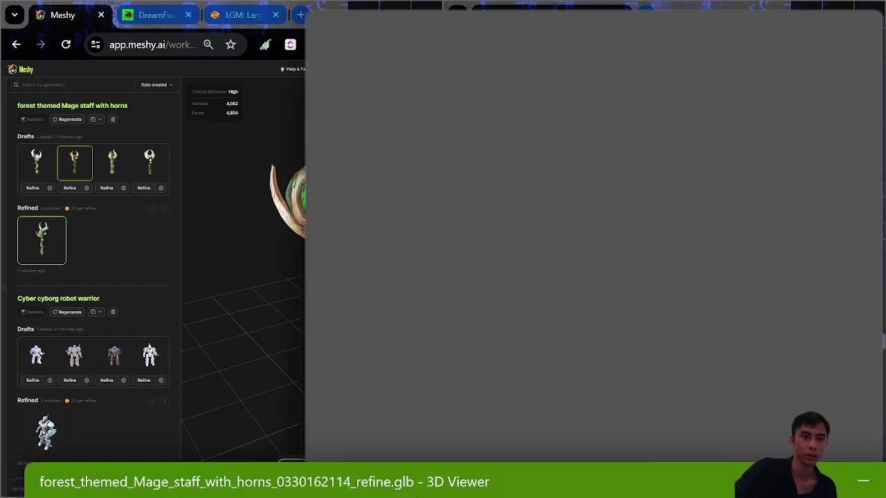
Maximize 3D Viewer and rotate the staff model to inspect another side
left_click_drag(443, 480, 443, 6)
scroll(407, 286, "up", 3)
left_click_drag(643, 328, 124, 330)
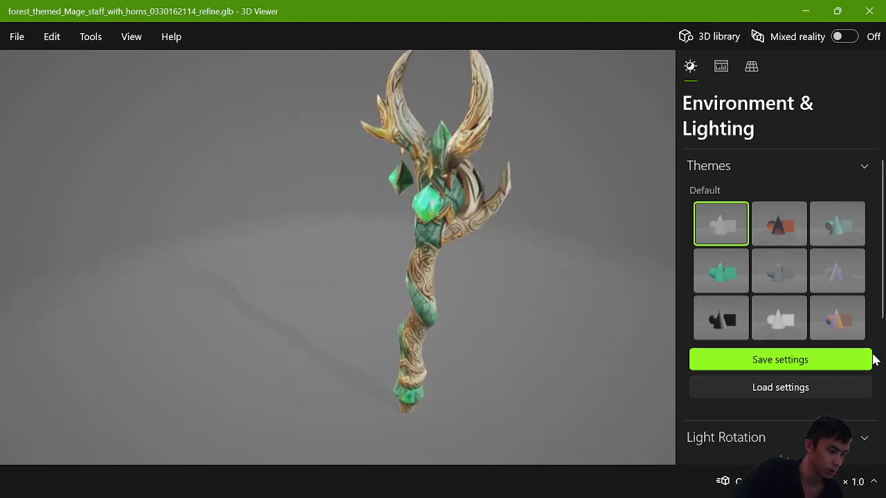
scroll(767, 410, "down", 2)
scroll(766, 408, "down", 3)
scroll(768, 360, "up", 4)
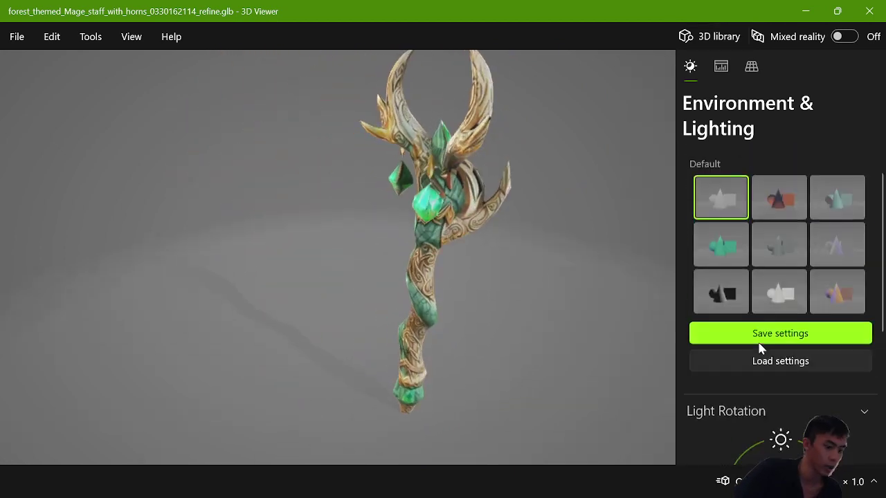
scroll(782, 415, "down", 2)
scroll(792, 450, "up", 3)
Spin the staff with the Turntable animation, then close 3D Viewer
left_click(739, 482)
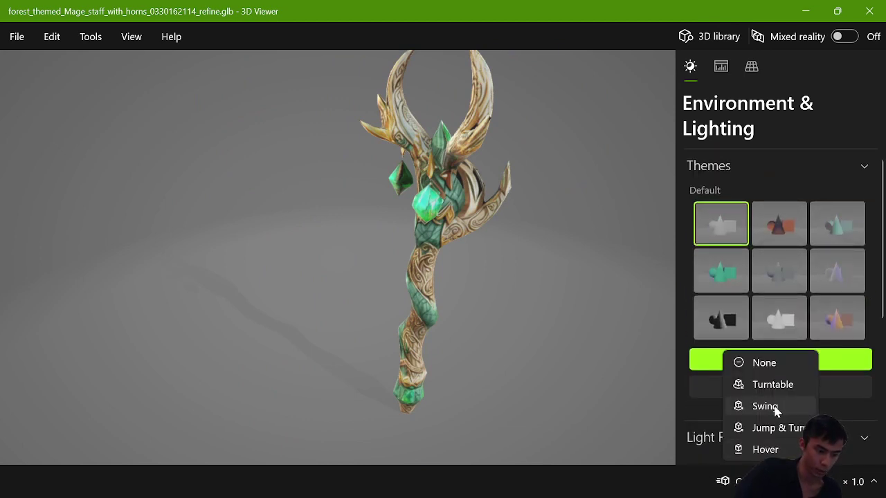
left_click(769, 384)
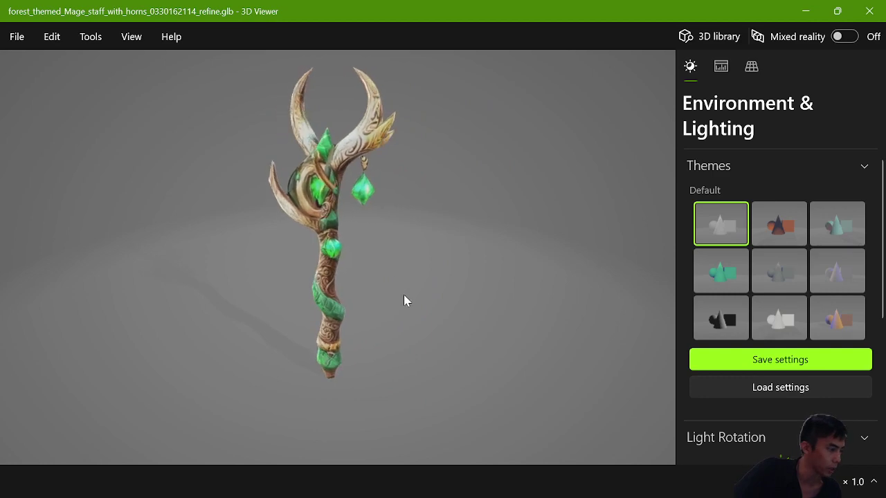
left_click(869, 11)
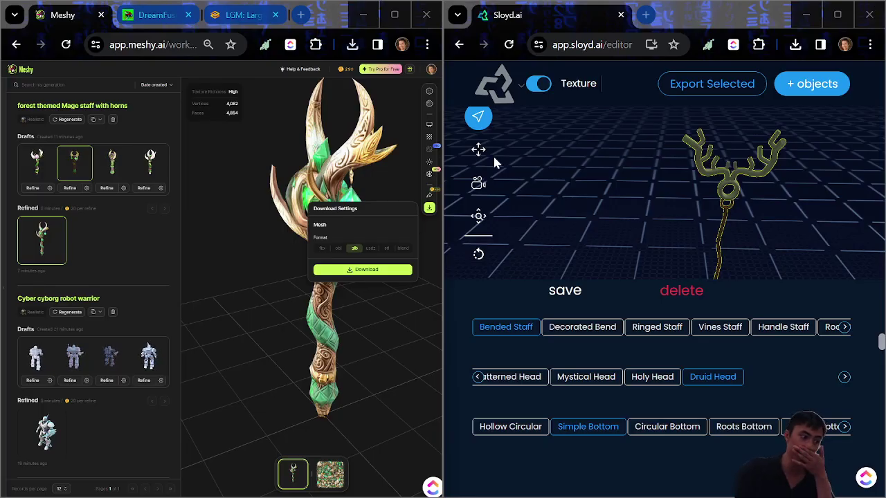
View the Subscription page (290 credits: 65 monthly, 225 permanent), close DreamFusion, maximize Chrome
left_click(346, 75)
left_click(345, 70)
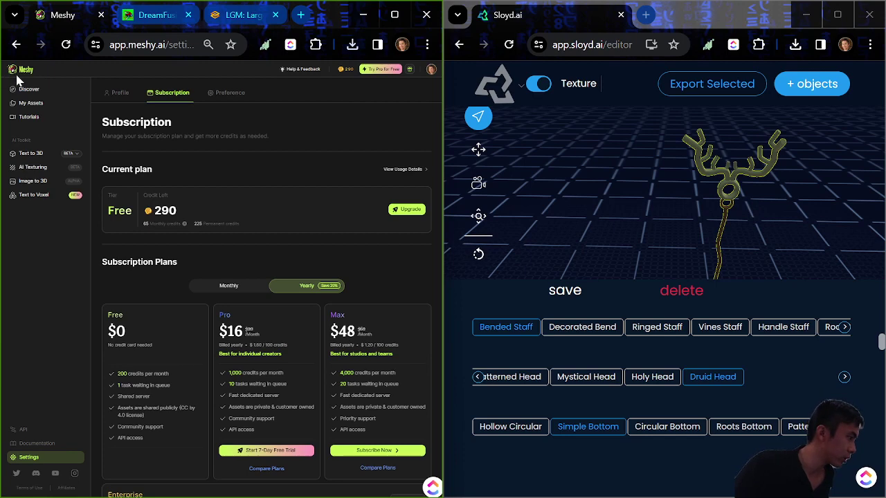
middle_click(151, 20)
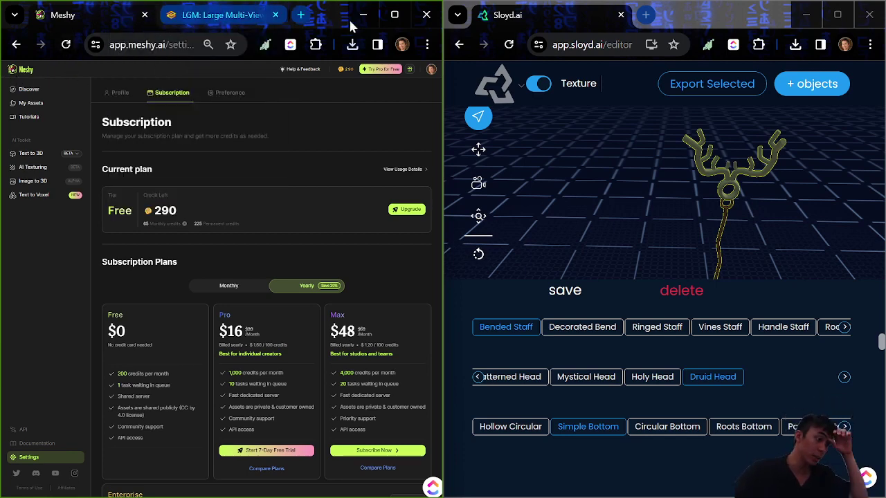
left_click(394, 15)
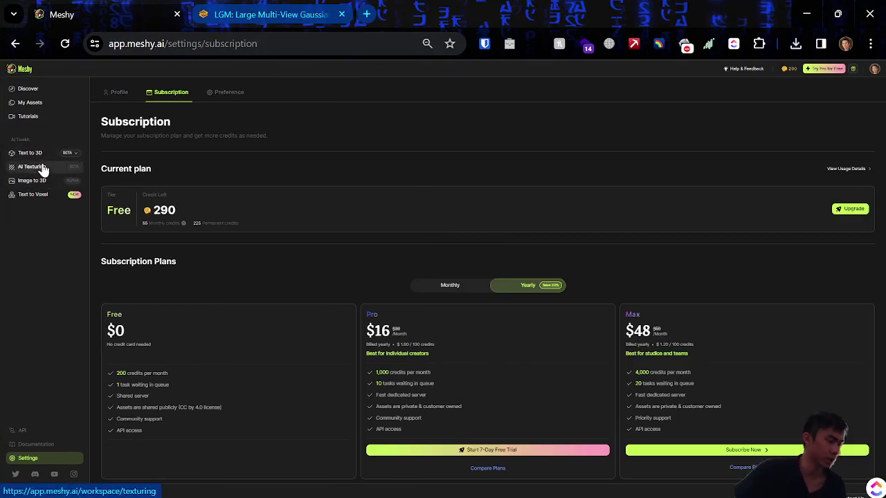
scroll(332, 326, "down", 2)
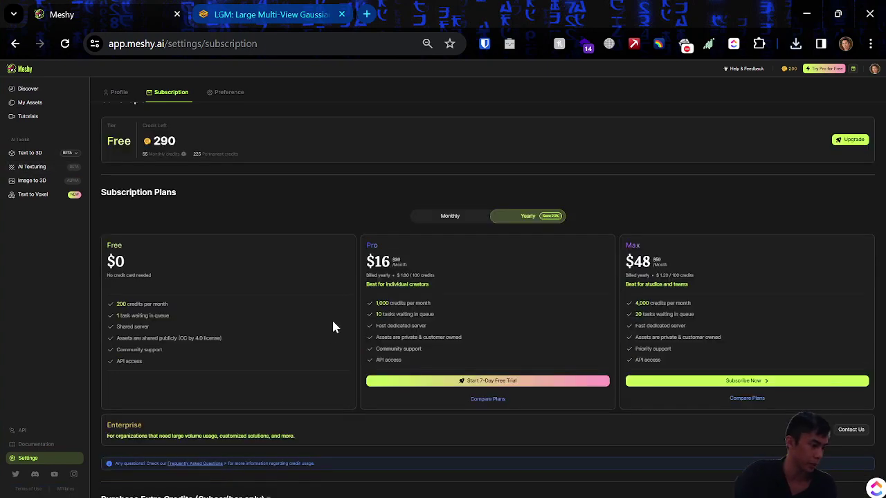
scroll(359, 263, "up", 2)
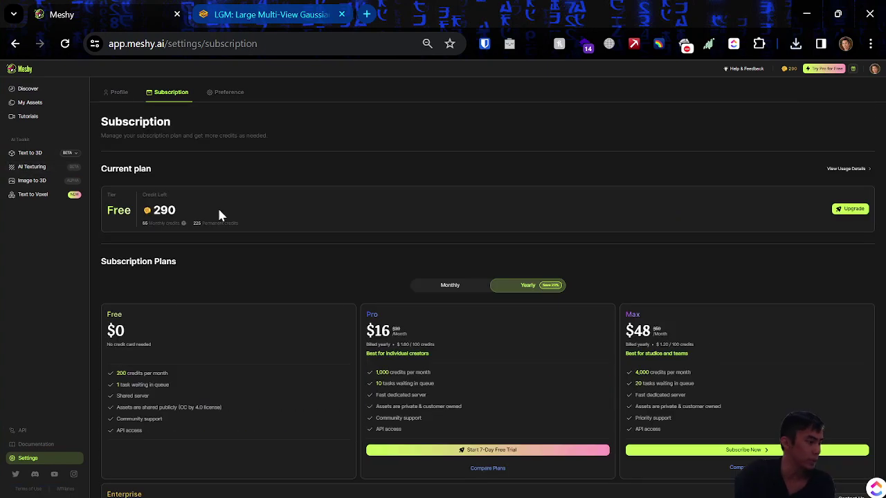
Browse the Popular community models on Meshy's Discover page
left_click(33, 89)
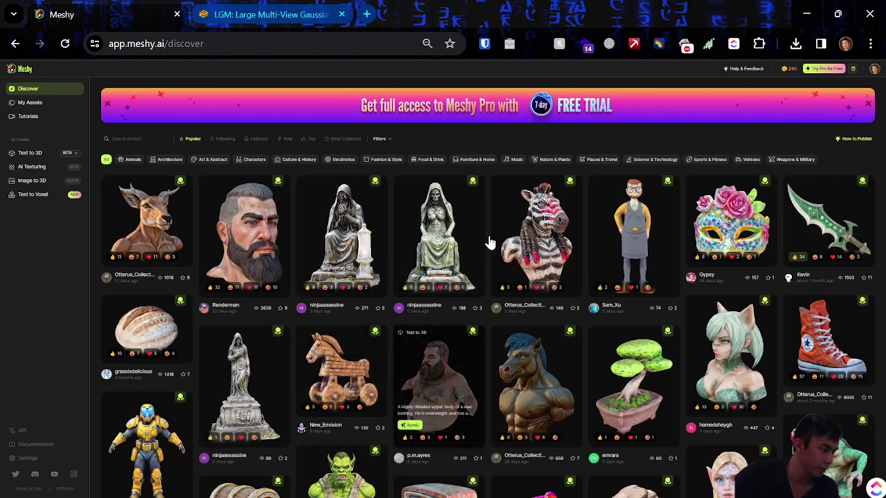
scroll(701, 393, "down", 7)
scroll(485, 420, "down", 7)
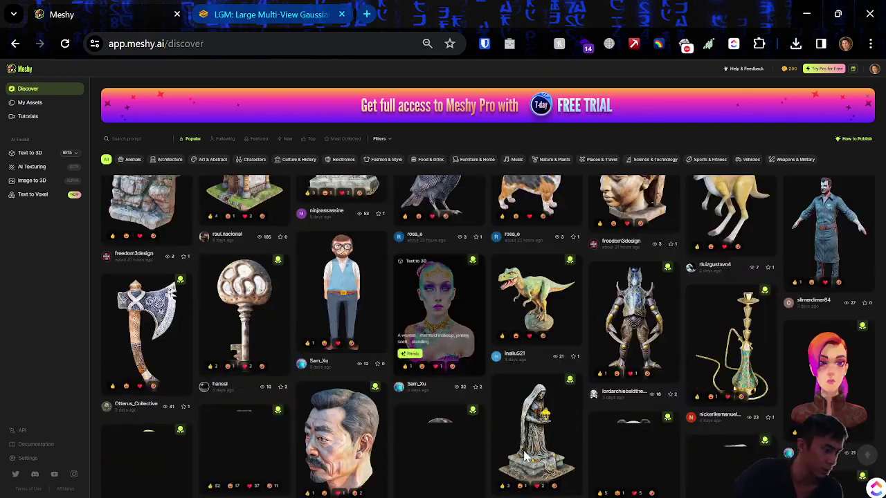
scroll(508, 400, "down", 2)
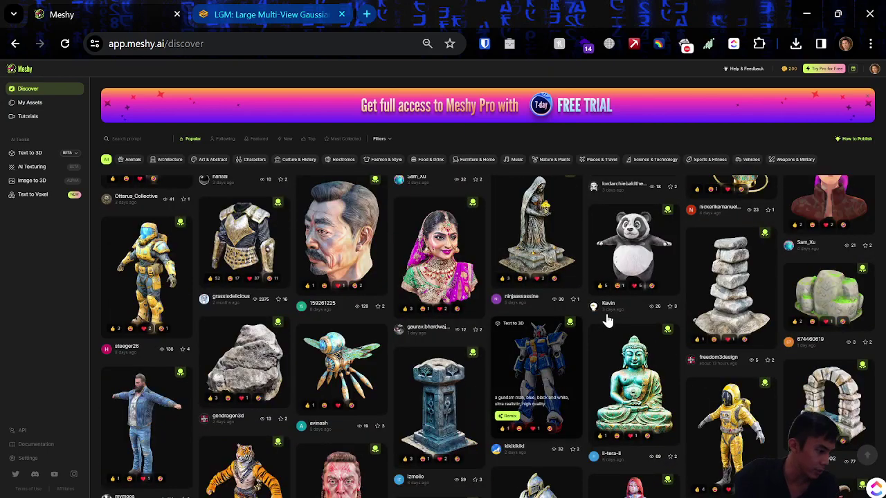
scroll(595, 311, "down", 3)
scroll(551, 257, "up", 1)
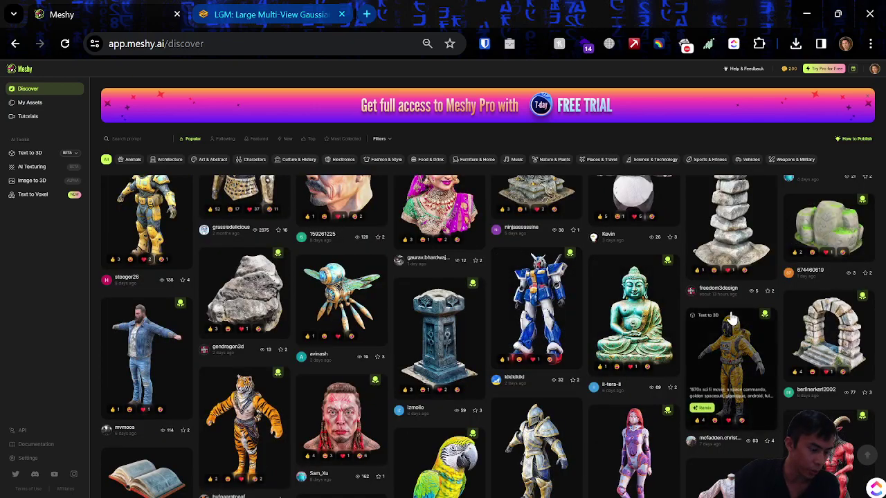
scroll(762, 291, "down", 1)
scroll(550, 330, "down", 3)
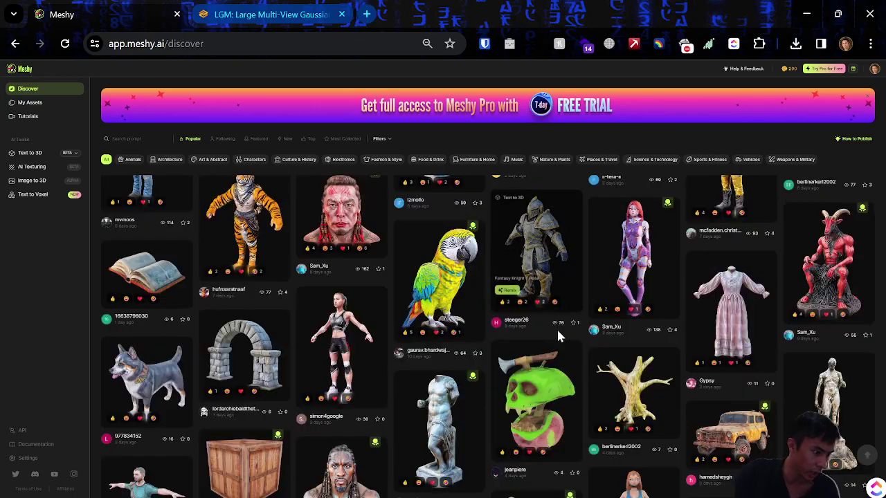
scroll(517, 333, "down", 2)
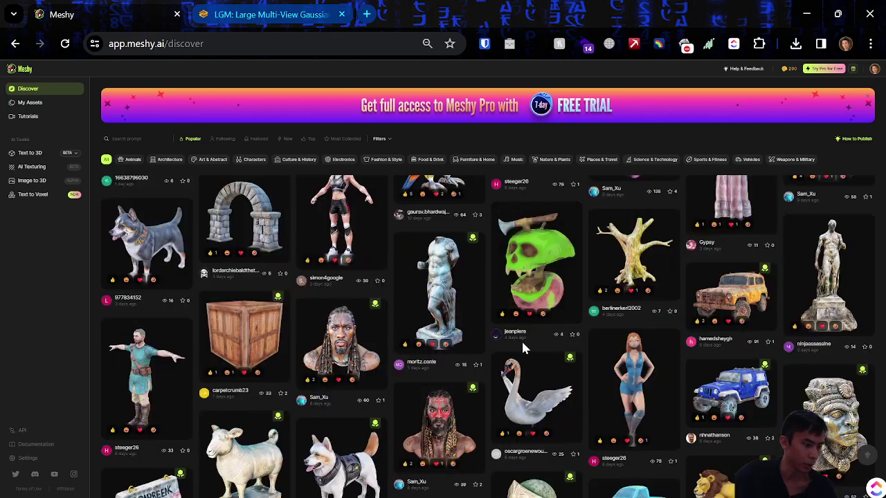
scroll(588, 358, "down", 1)
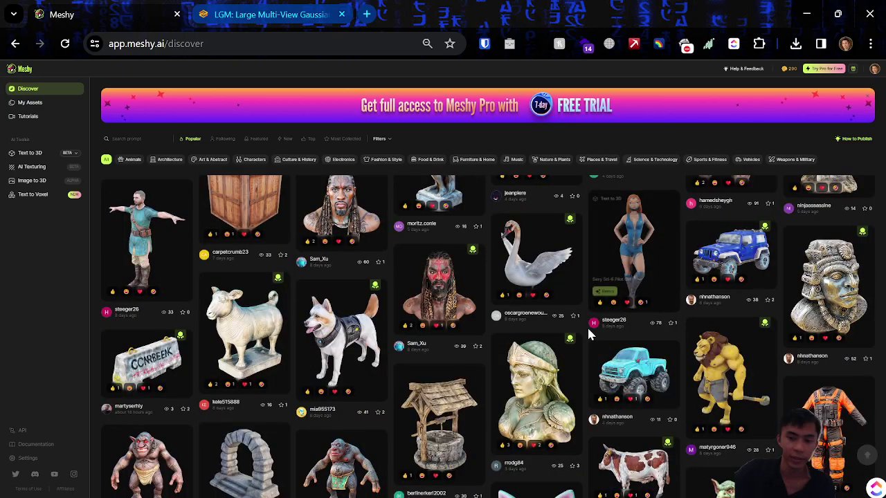